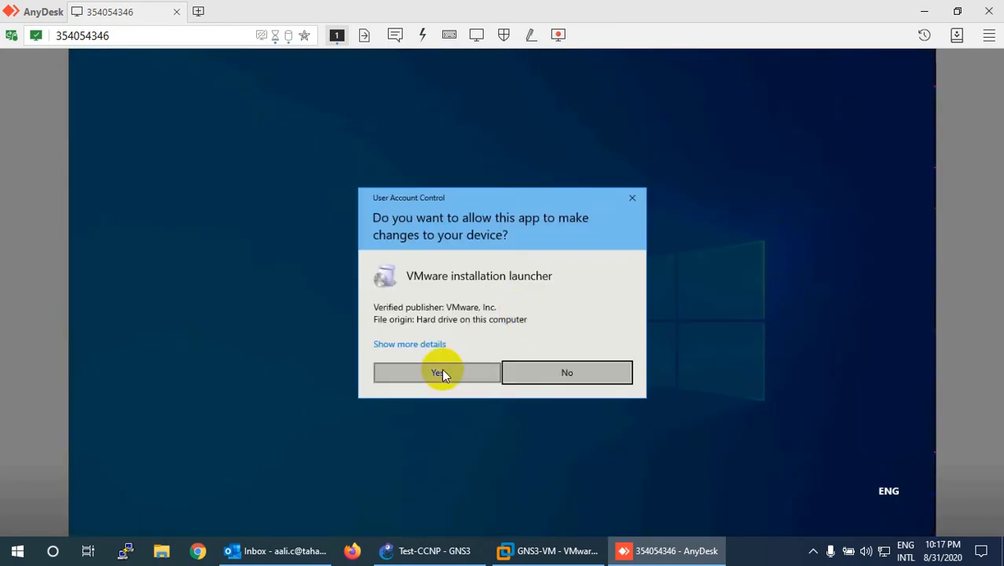
Allow the VMware installer to make changes, start the setup wizard and accept the End-User License Agreement
left_click(442, 372)
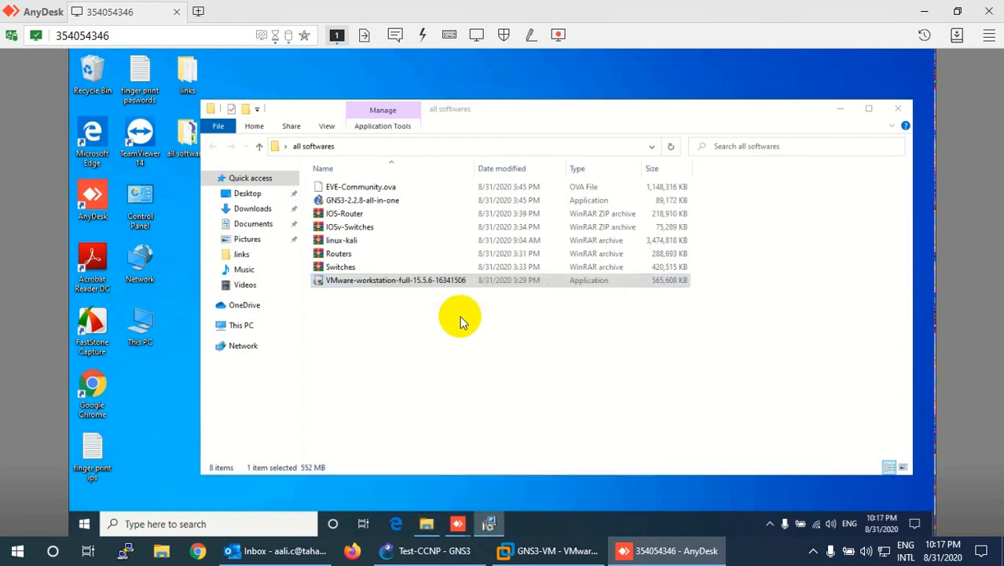
left_click(567, 385)
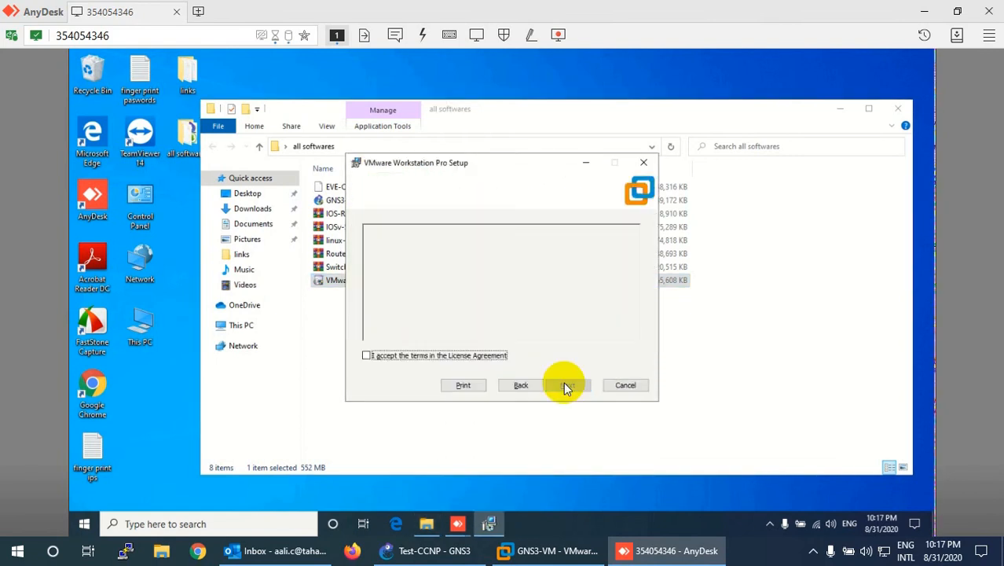
left_click(431, 358)
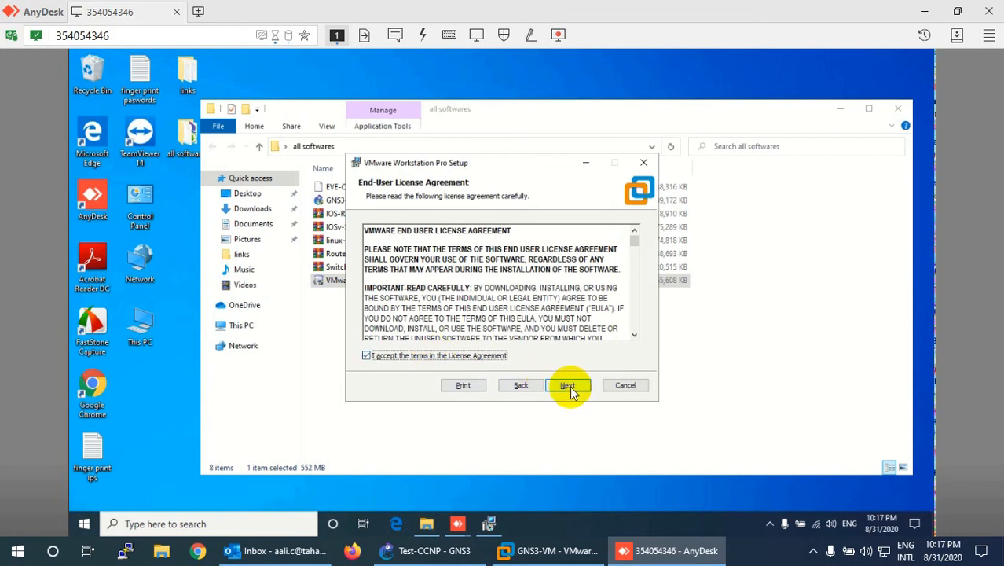
left_click(570, 386)
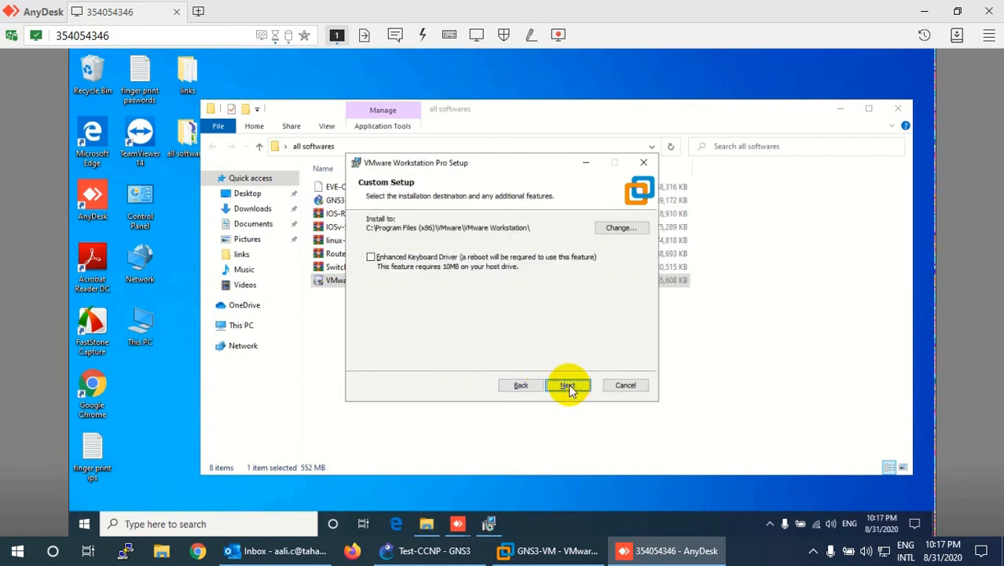
Install VMware Workstation Pro with the default location, user experience settings, and Desktop and Start Menu shortcuts
left_click(568, 384)
left_click(567, 385)
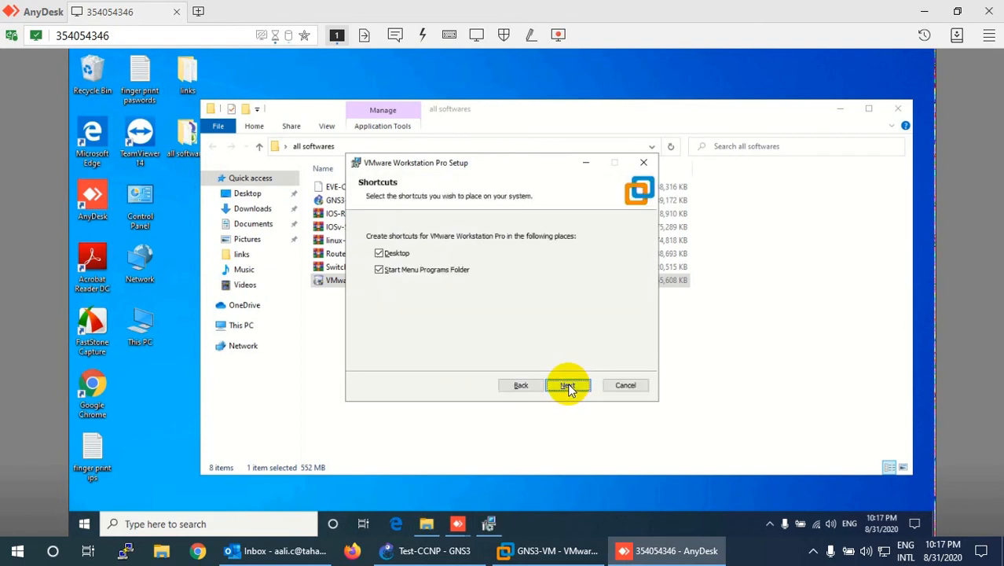
left_click(567, 384)
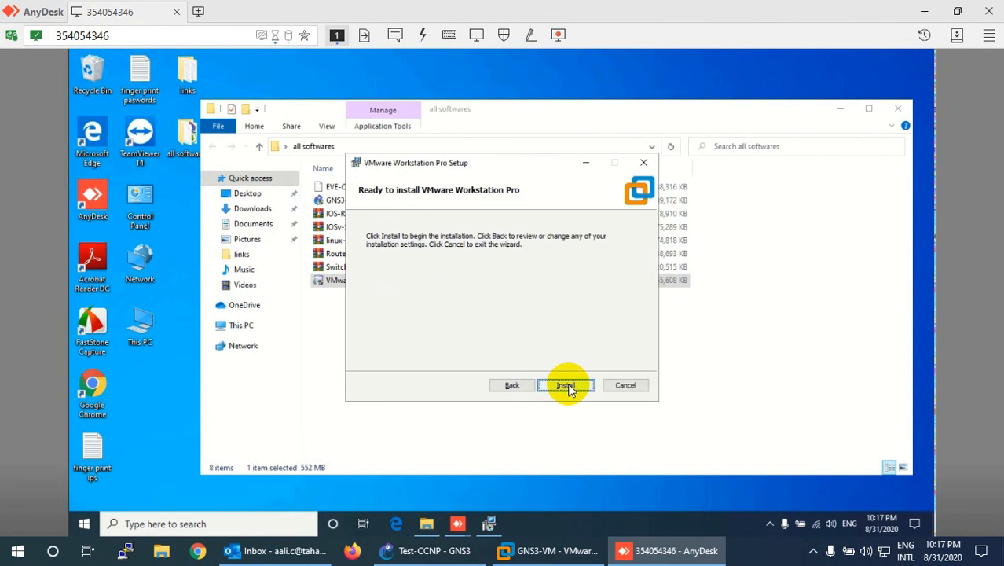
left_click(567, 385)
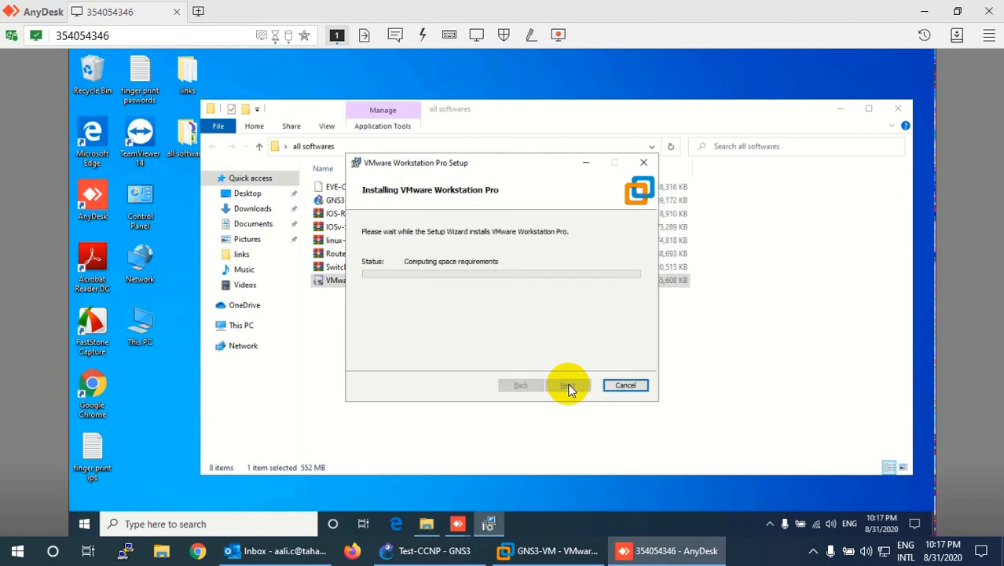
left_click_drag(458, 165, 652, 158)
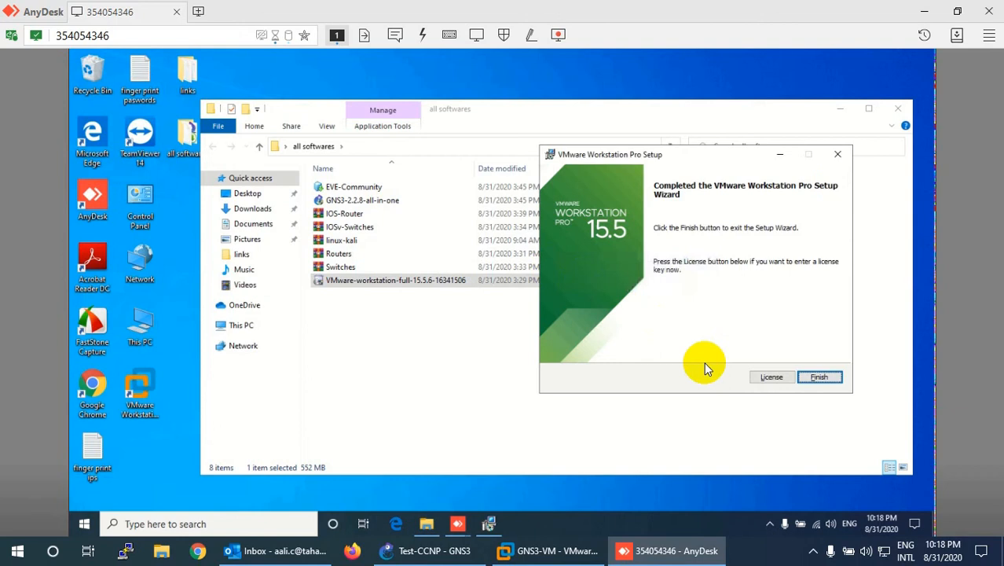
Open the setup's license key entry, and copy a VMware license key from GNS3-Link.txt in the local user folder
left_click(770, 378)
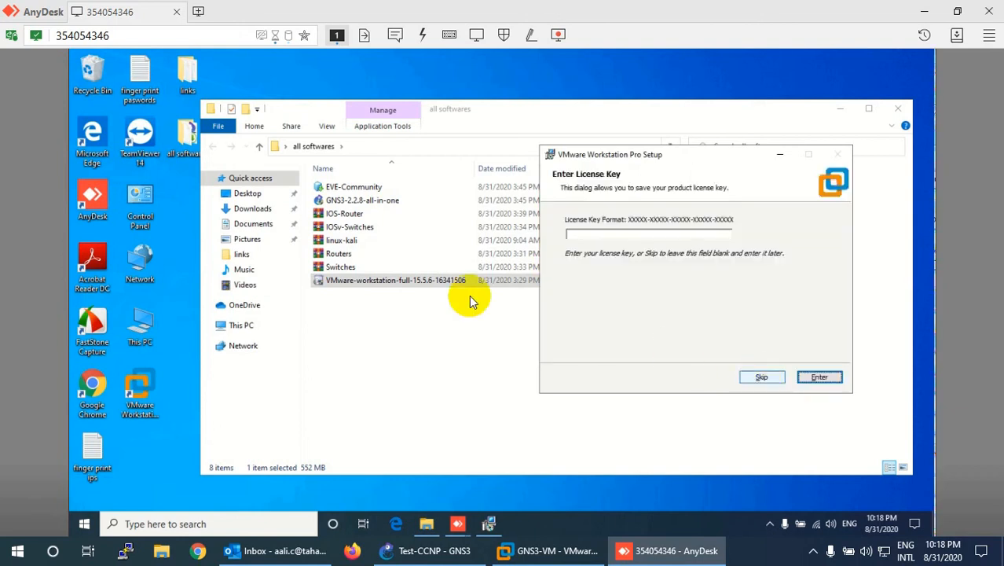
left_click(643, 550)
double_click(28, 31)
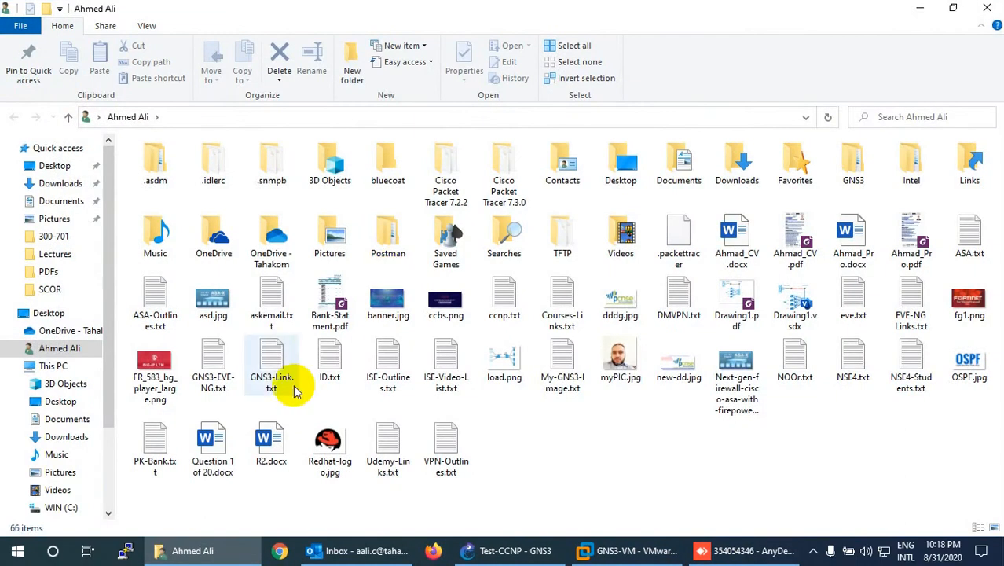
double_click(276, 374)
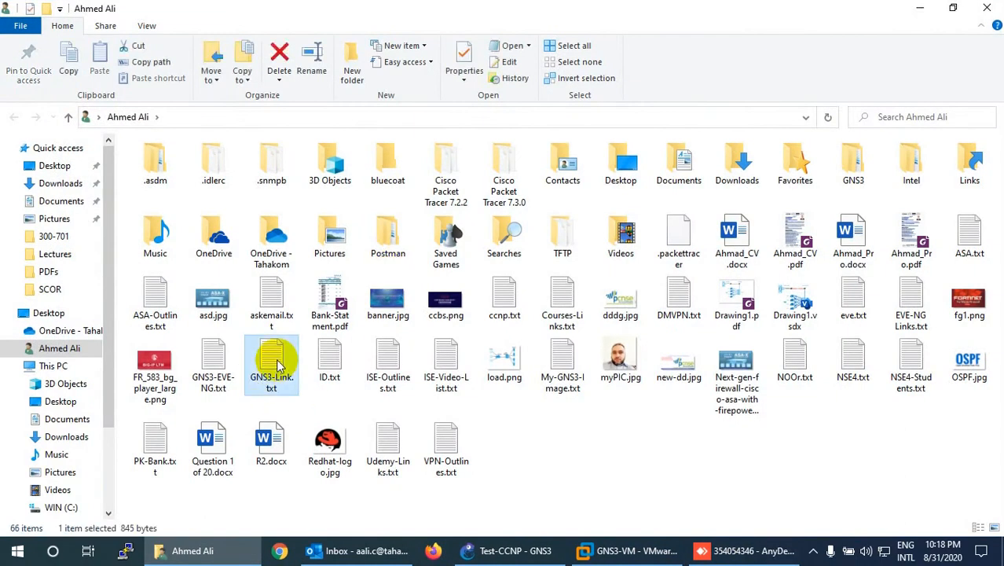
left_click_drag(498, 285, 217, 284)
key("ctrl+c")
Return to the AnyDesk session, paste the license key into the VMware Workstation Pro setup and submit it
left_click(651, 550)
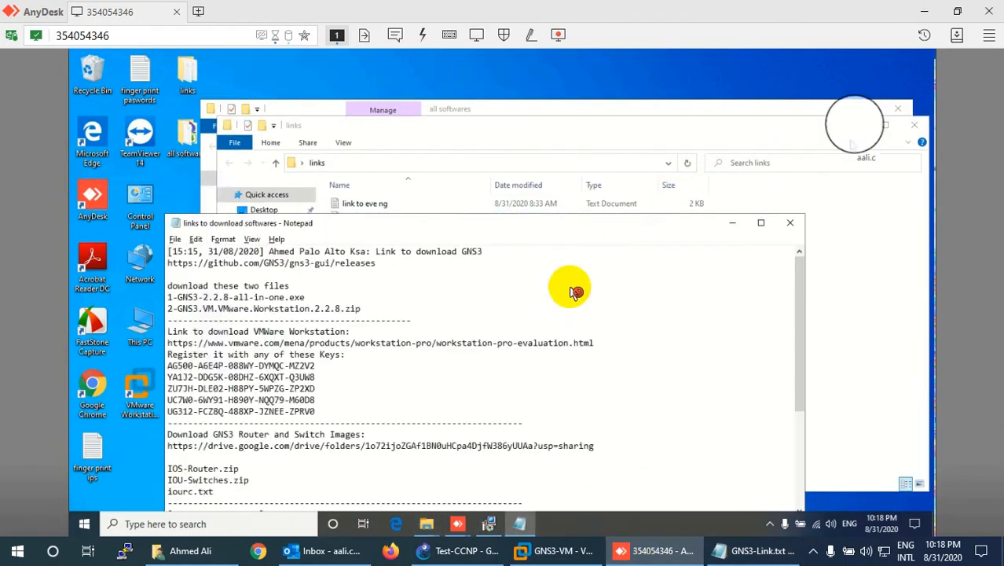
scroll(634, 281, "down", 7)
scroll(637, 304, "up", 5)
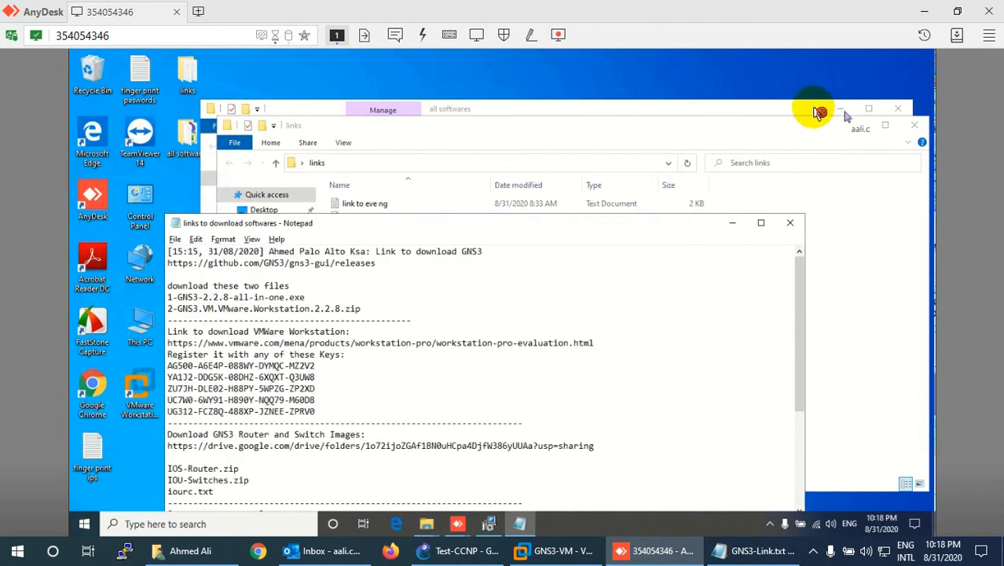
left_click(487, 521)
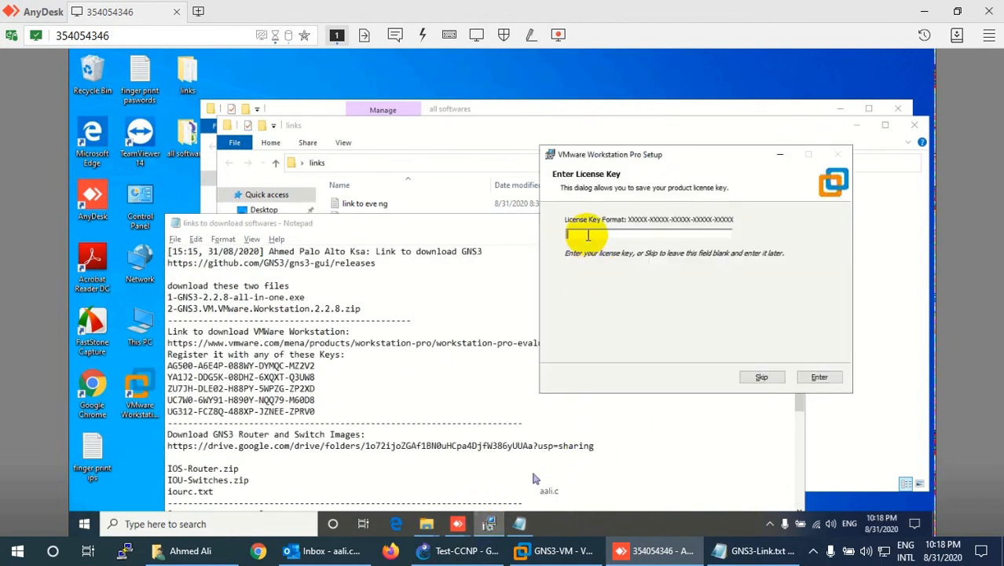
key("ctrl+v")
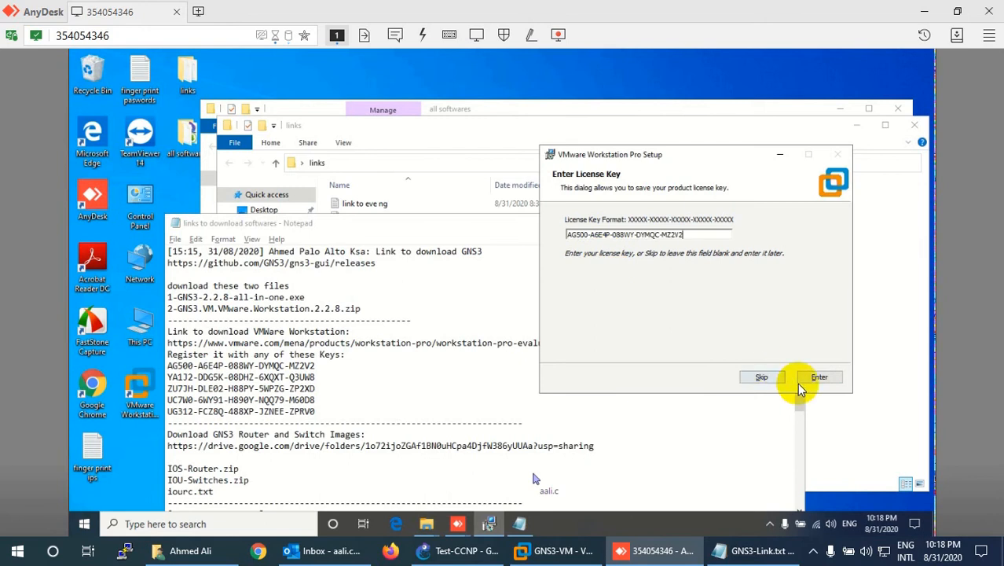
left_click(821, 380)
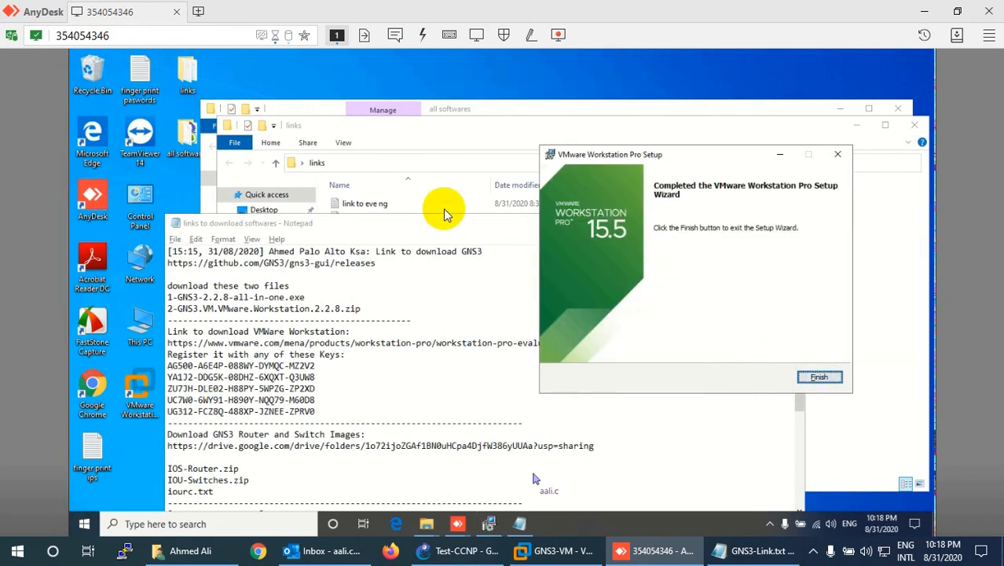
Close the software links note, finish the VMware setup wizard and close the links folder
left_click(424, 223)
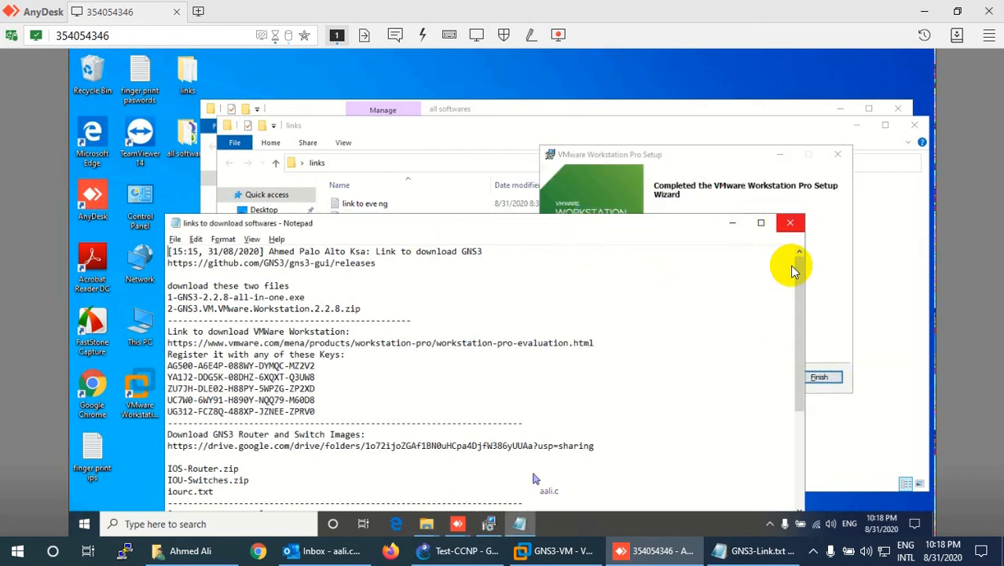
left_click(790, 223)
left_click(818, 376)
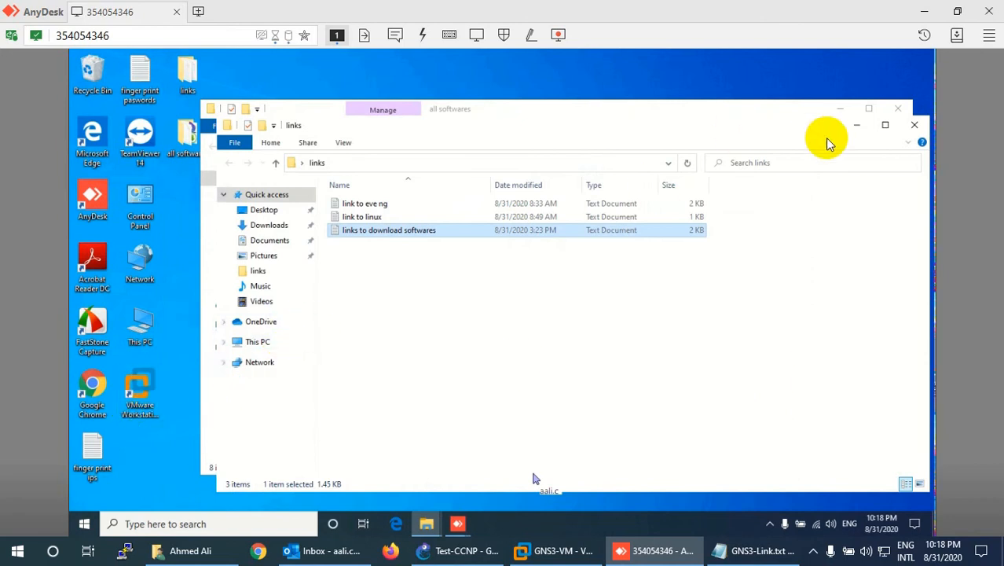
left_click(916, 127)
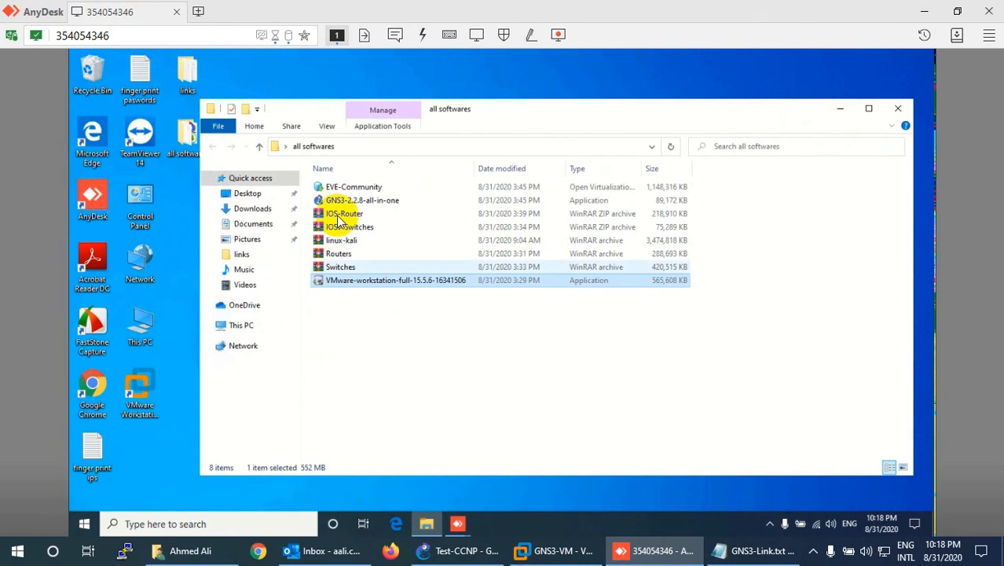
Launch VMware Workstation Pro on the remote desktop and show the remote session in full screen
left_click(139, 389)
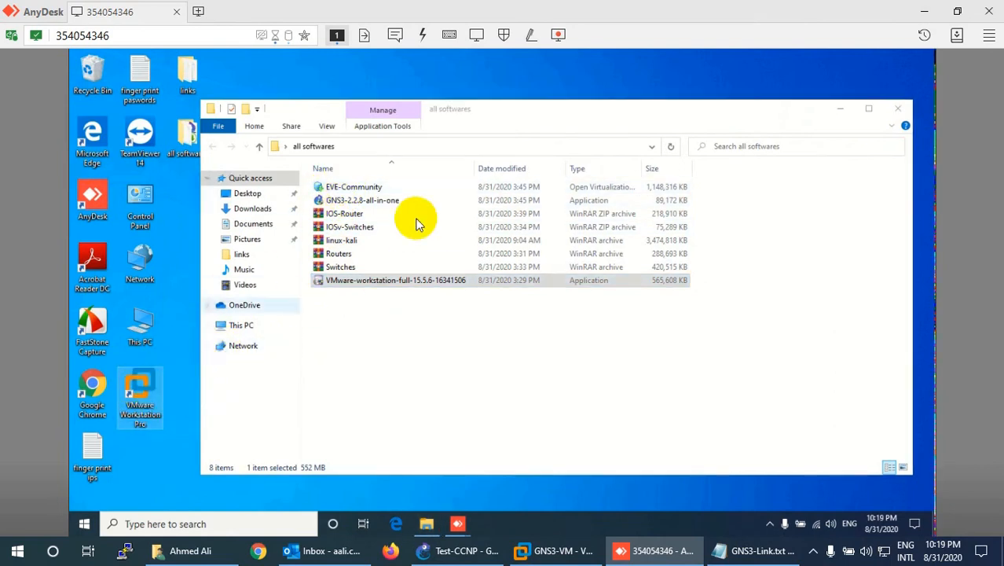
left_click(476, 37)
left_click(479, 89)
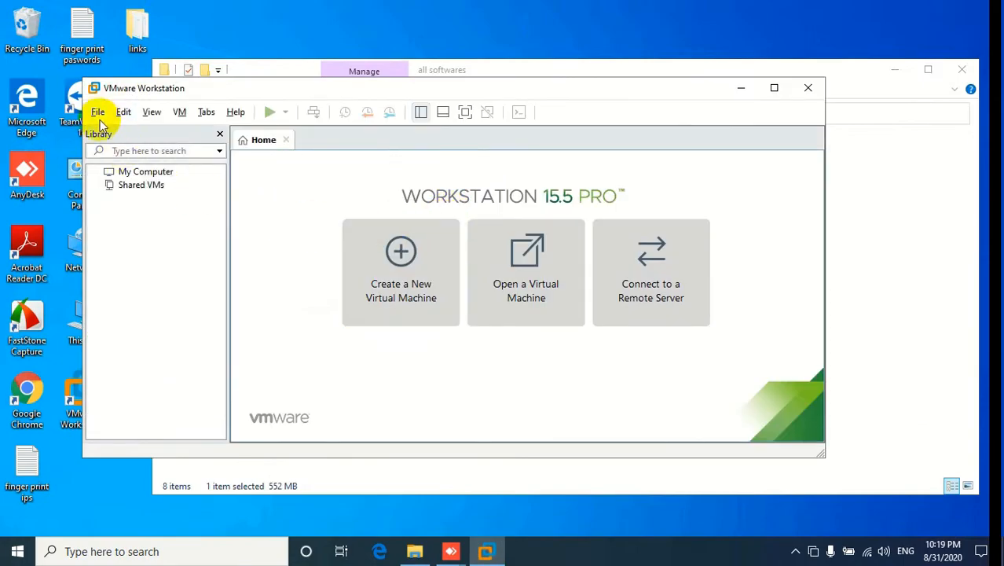
Import EVE-Community.ova from the all softwares folder on the Desktop as a virtual machine named EVEC, keeping the default storage path
left_click(98, 113)
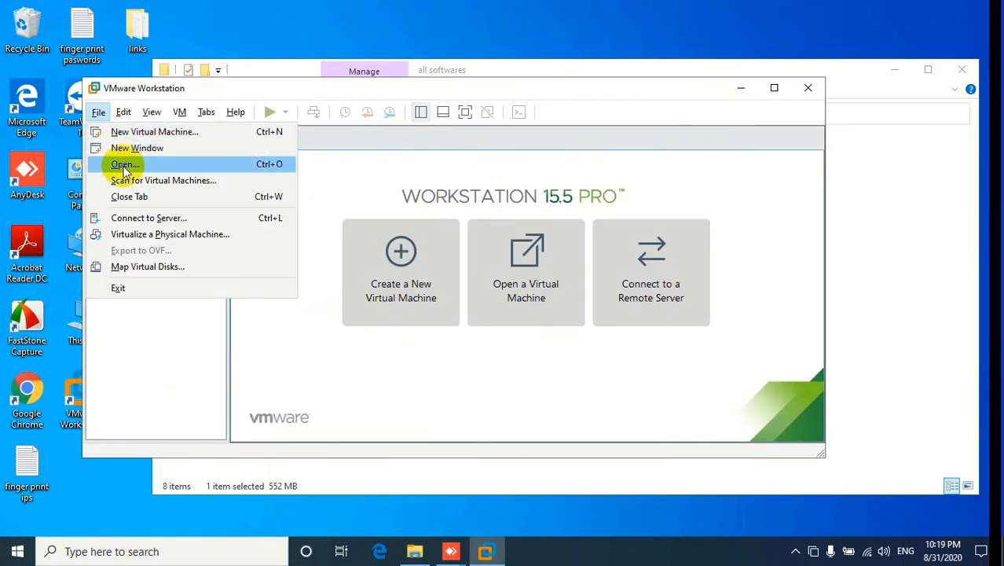
left_click(123, 163)
left_click(145, 215)
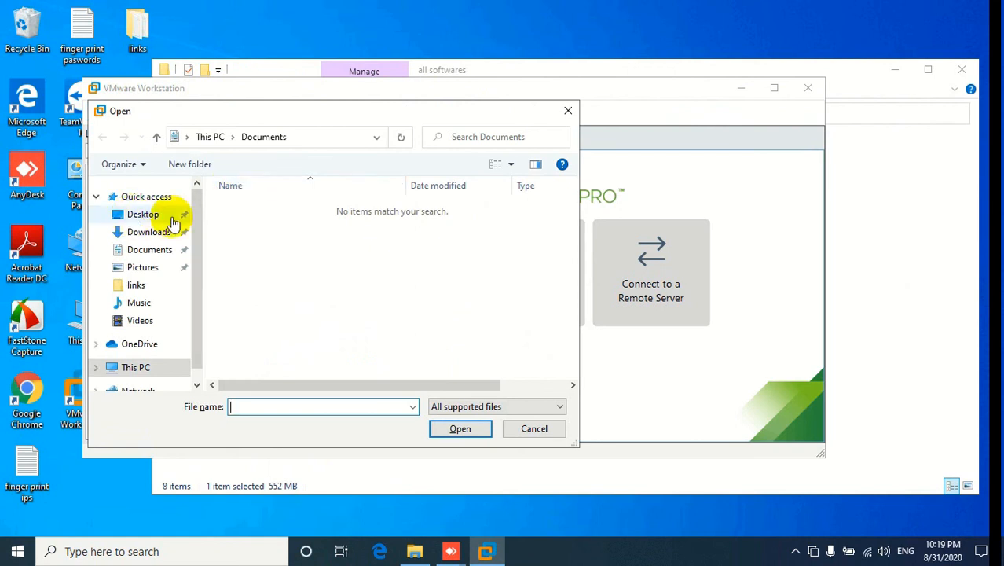
double_click(262, 209)
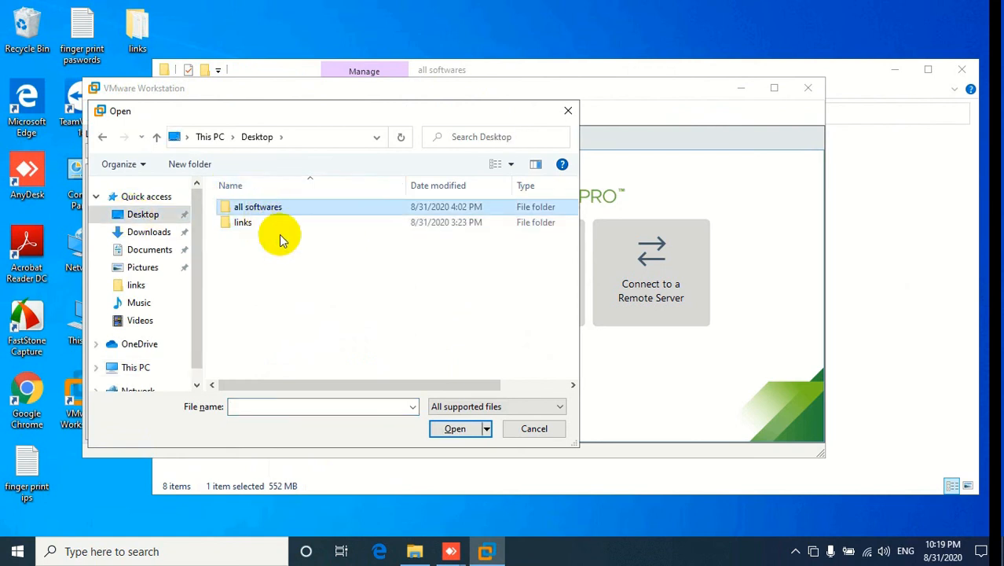
double_click(275, 214)
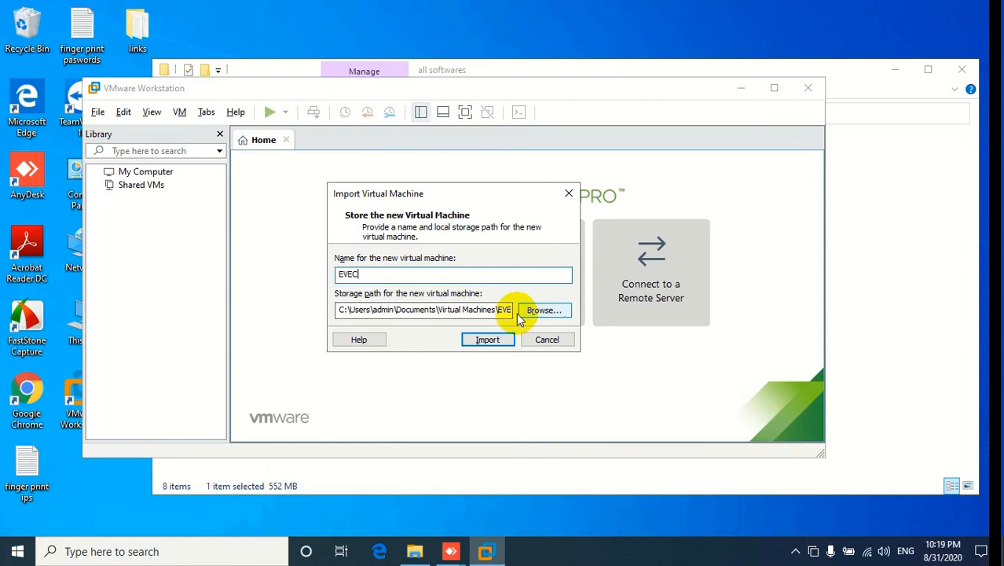
left_click(488, 340)
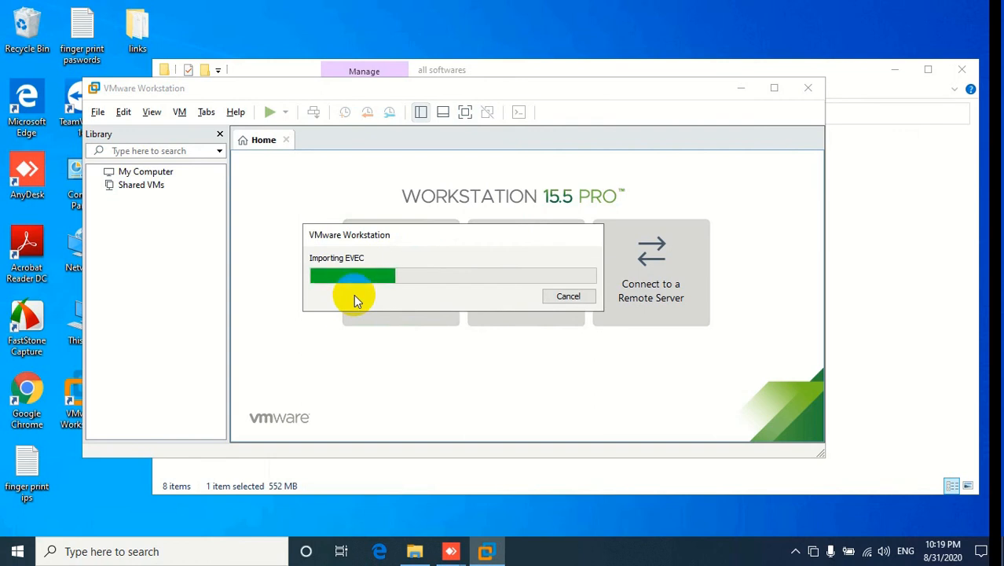
Show file name extensions in the all softwares folder
left_click(853, 86)
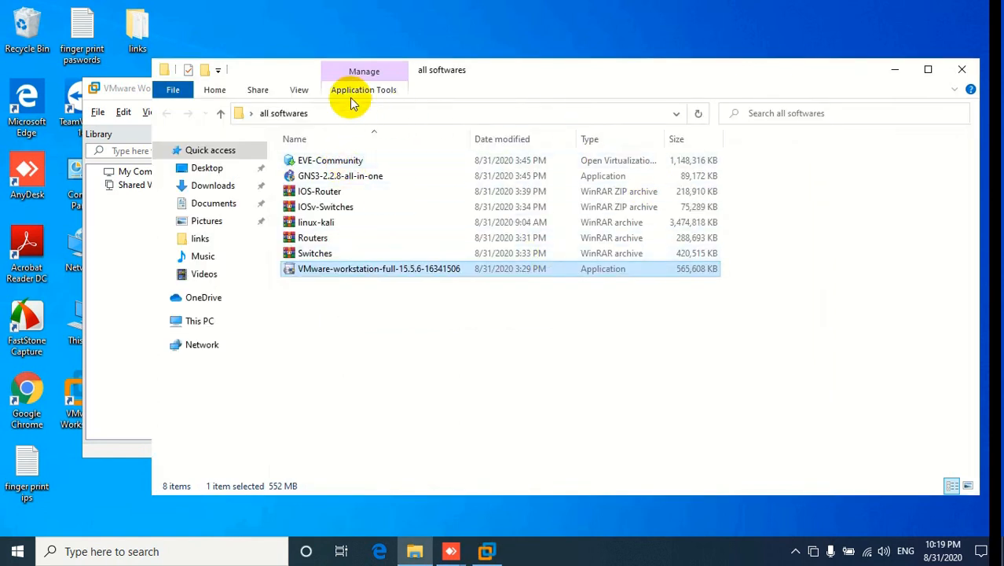
left_click(298, 92)
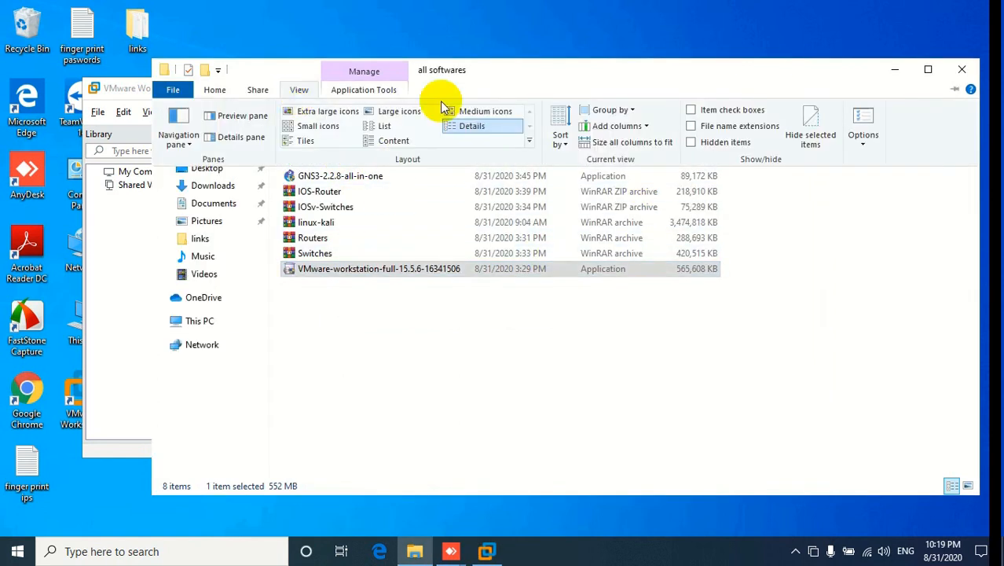
left_click(691, 126)
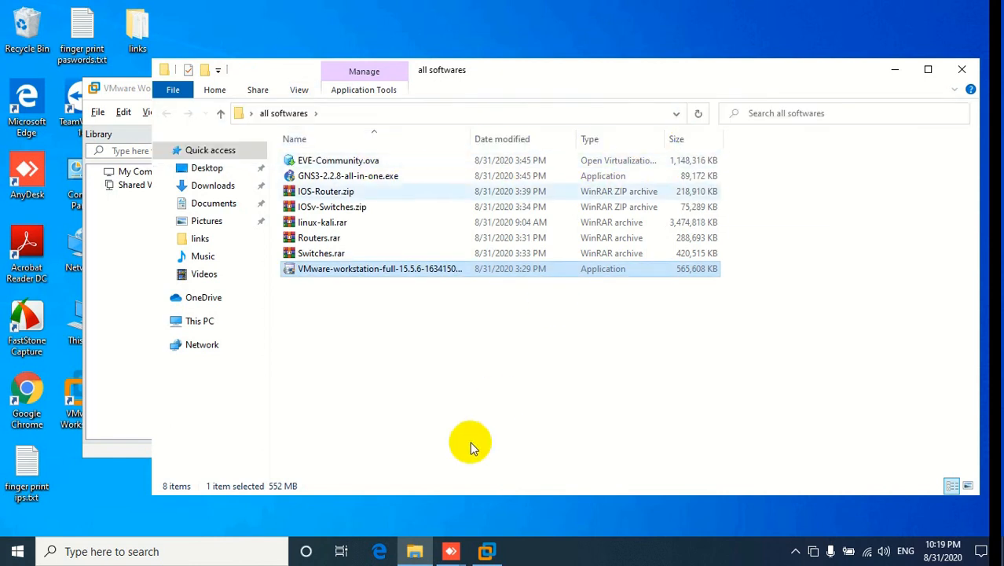
Set the EVEC virtual machine's Network Adapter to NAT and Network Adapter 2 to Host-only
left_click(486, 550)
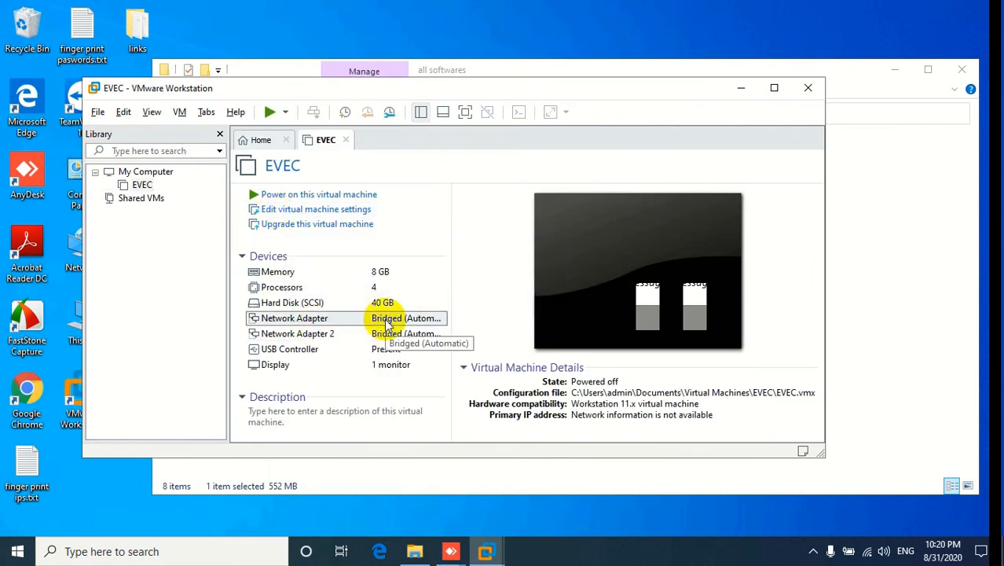
double_click(384, 319)
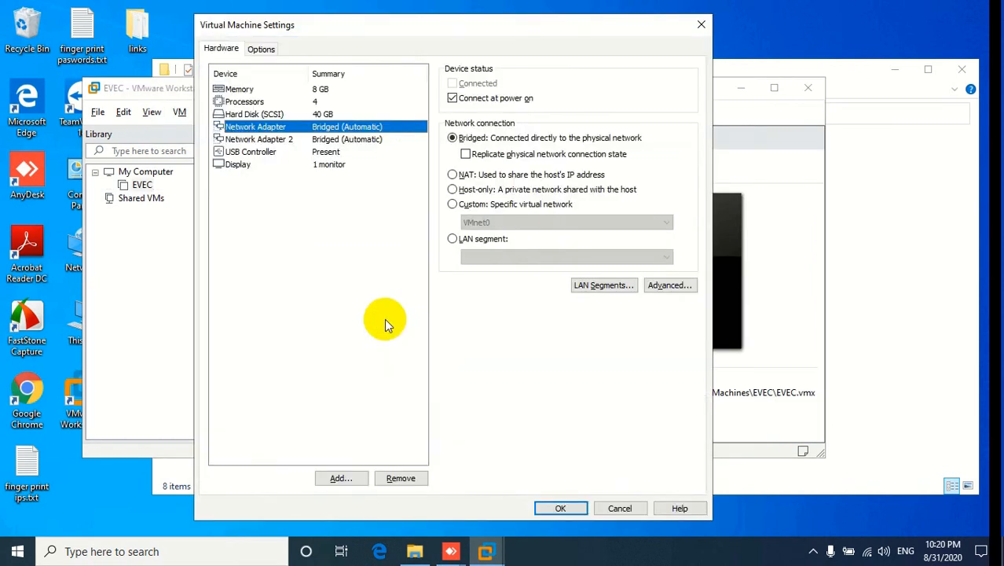
left_click(453, 174)
left_click(353, 140)
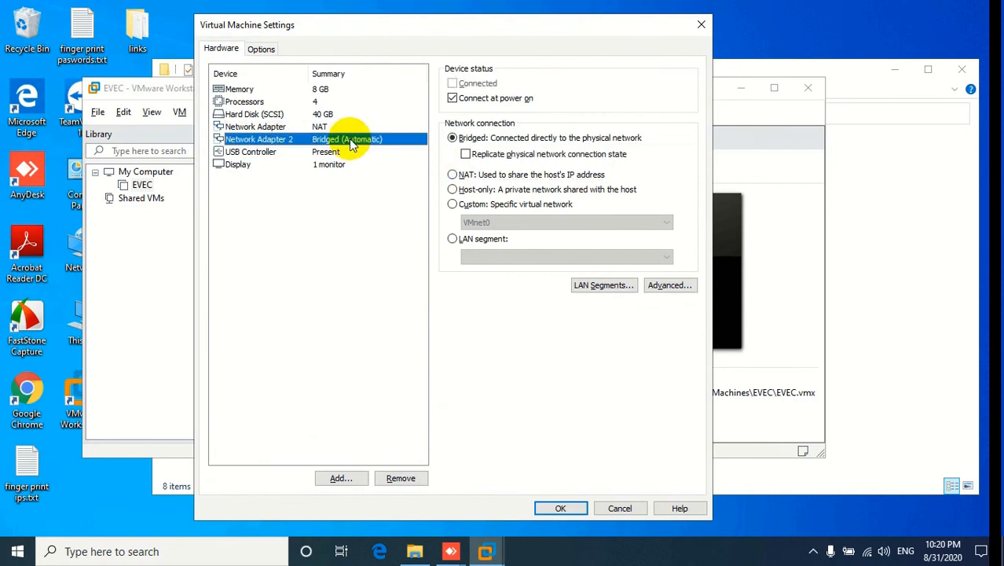
left_click(453, 189)
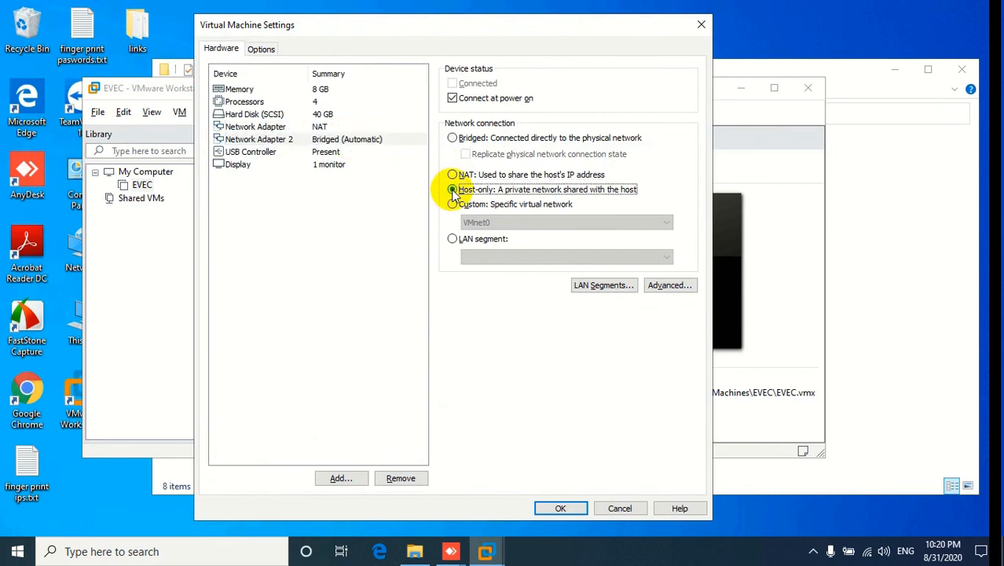
left_click(324, 126)
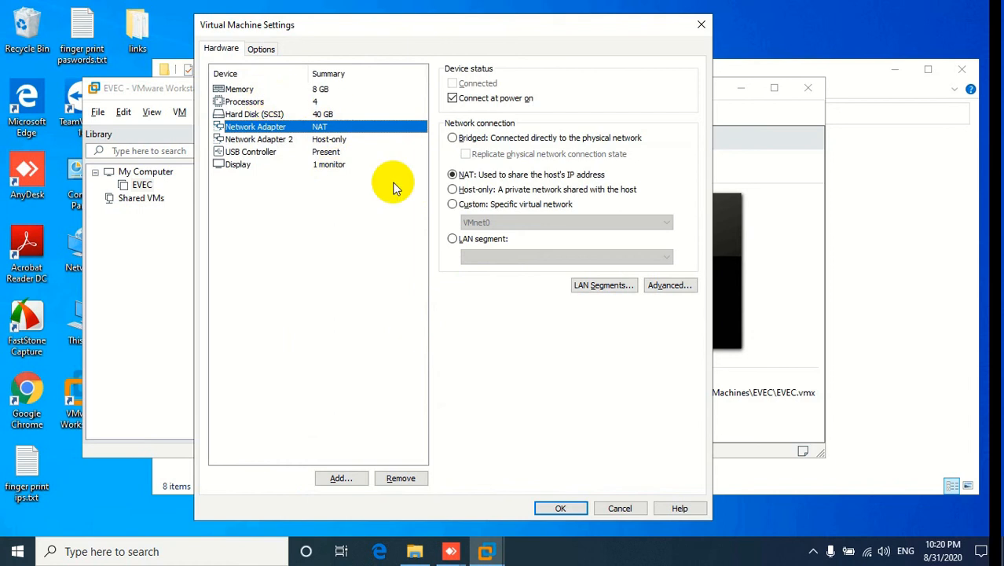
left_click(557, 509)
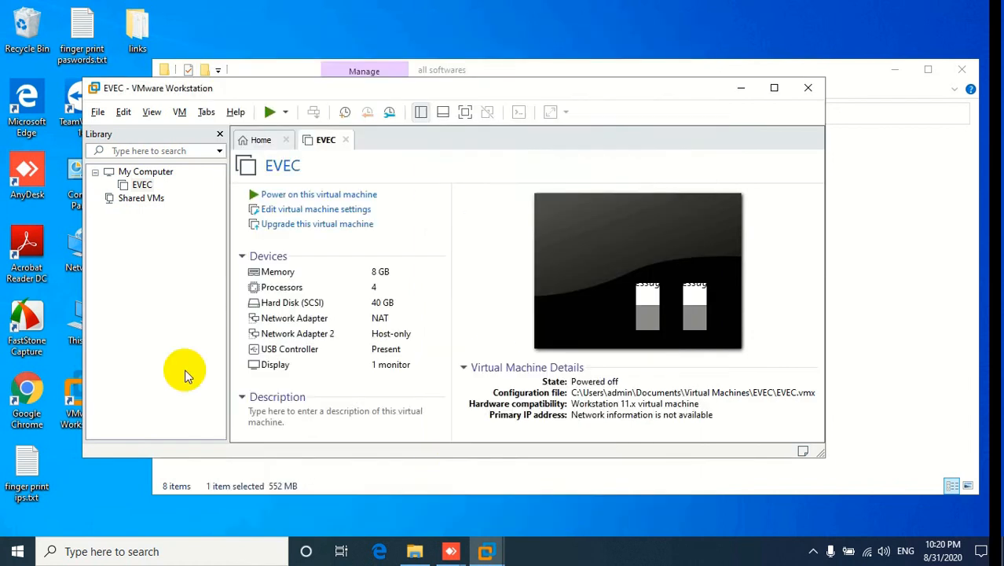
Check the remote PC's processor and installed memory in the This PC system properties, and close the window
left_click(23, 553)
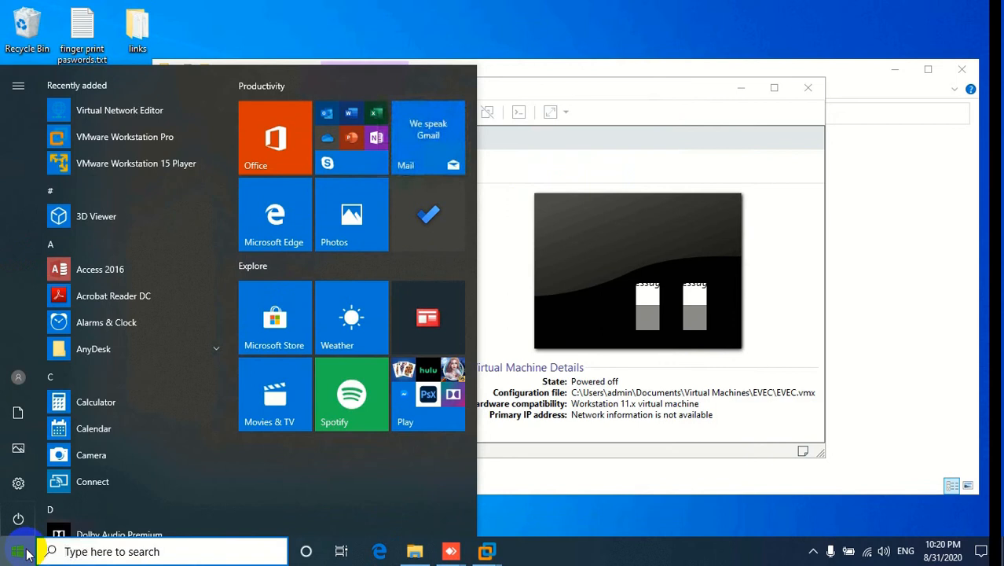
type("my")
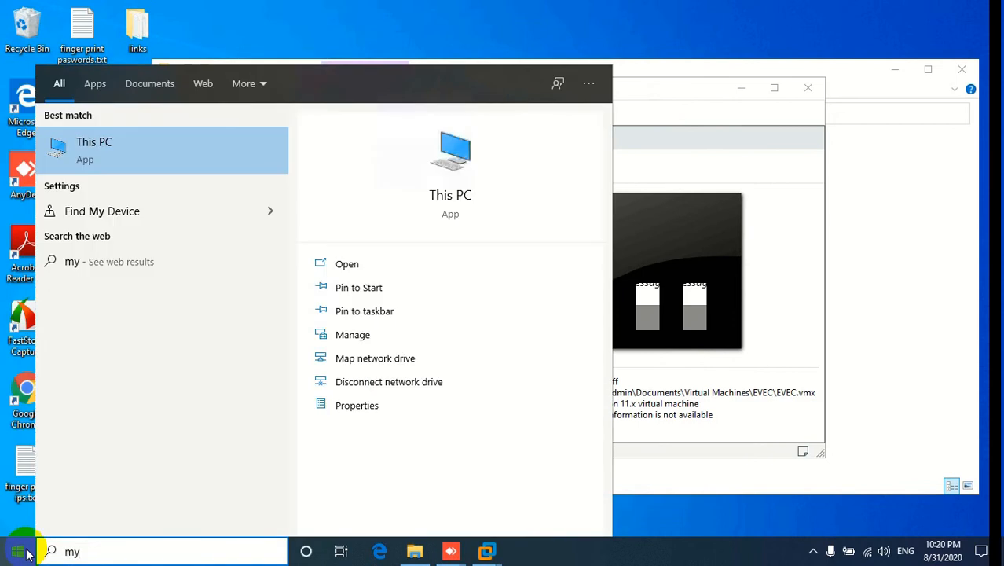
right_click(92, 146)
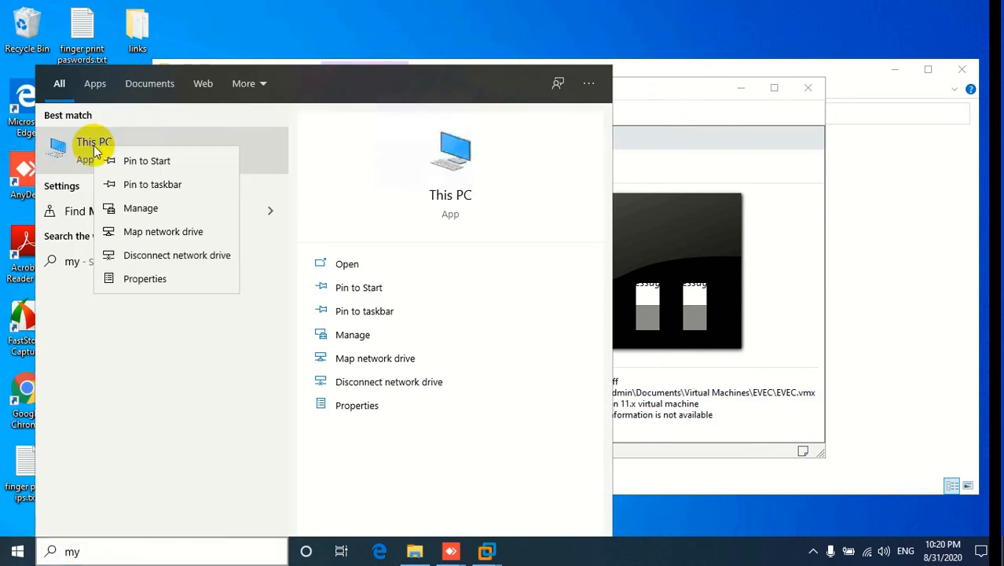
left_click(135, 278)
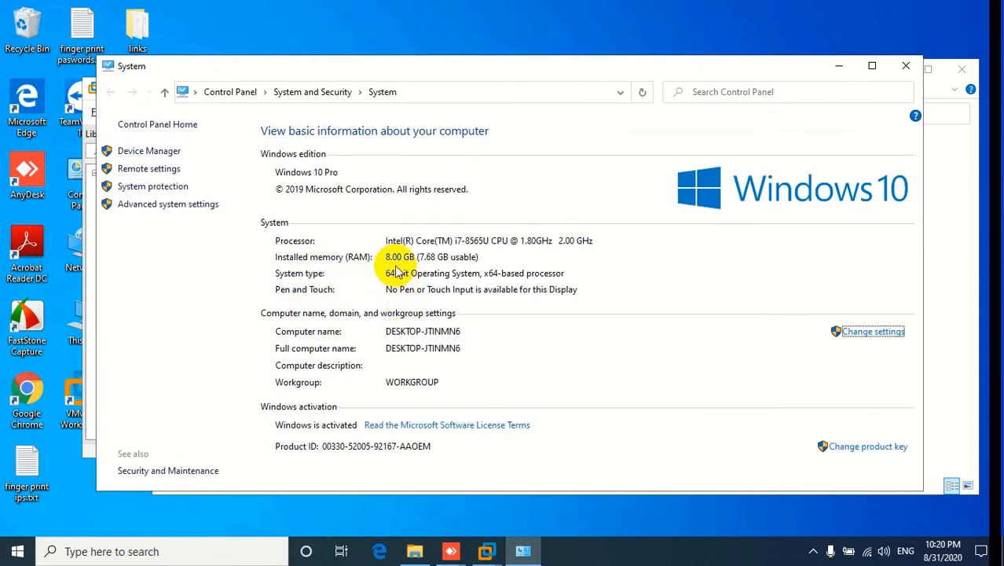
left_click(906, 65)
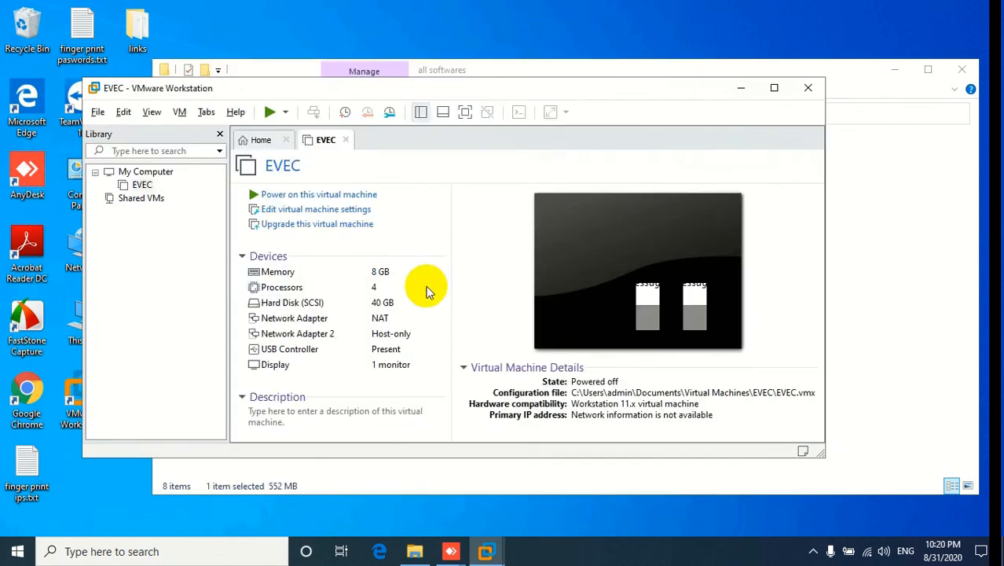
Set the EVEC virtual machine's memory to 4 GB
double_click(338, 270)
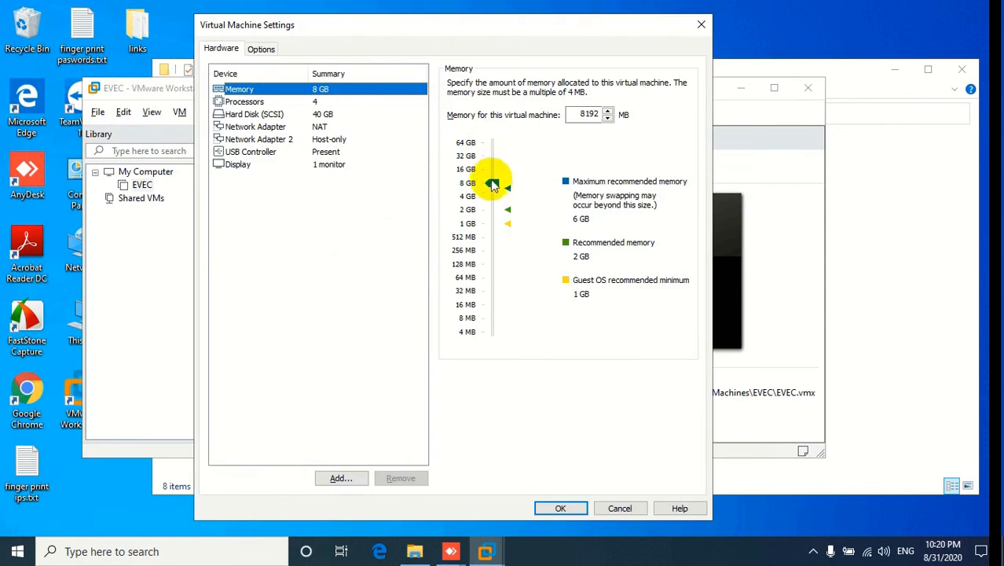
left_click_drag(493, 187, 493, 195)
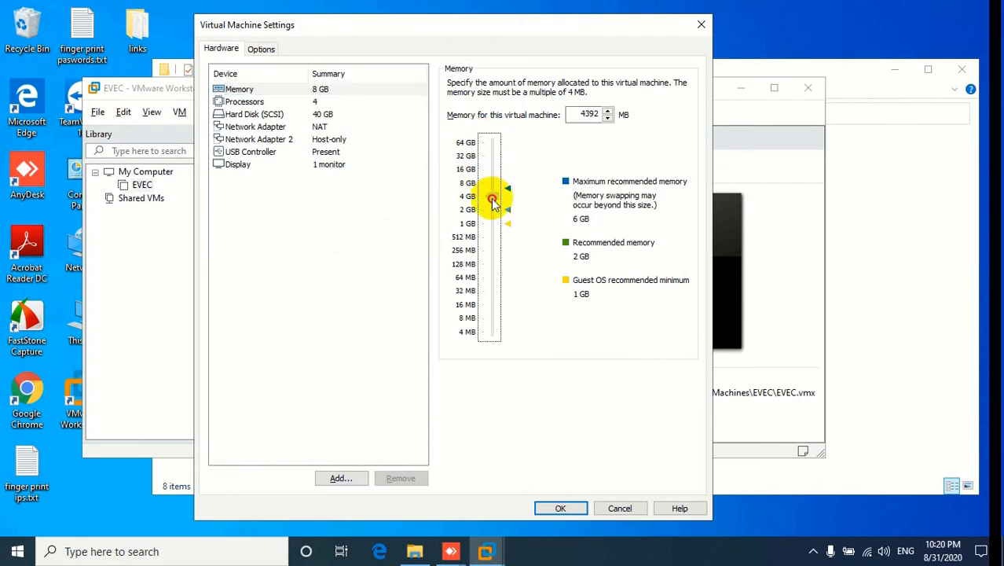
left_click(558, 509)
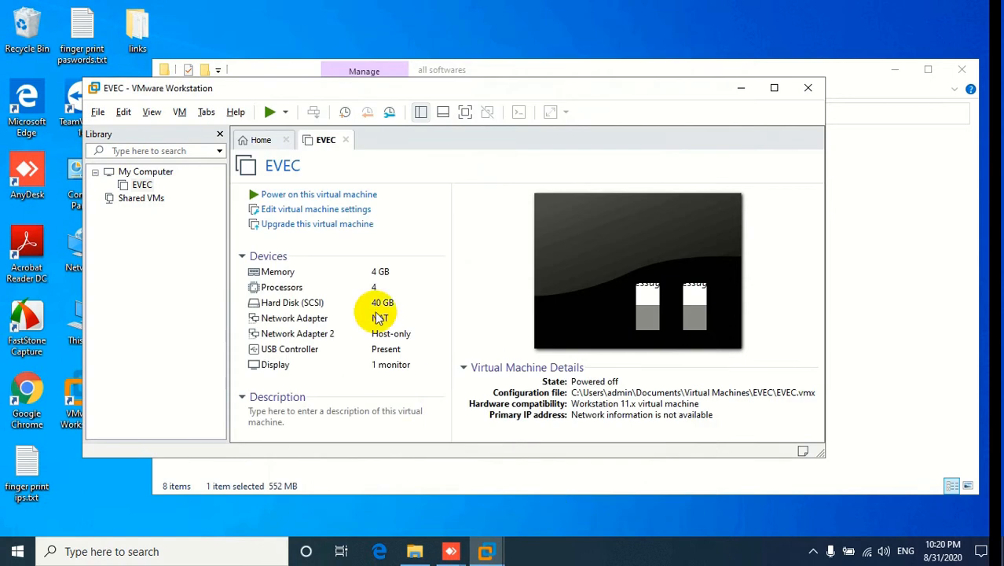
Set the EVEC virtual machine's number of processors to 2
left_click(275, 287)
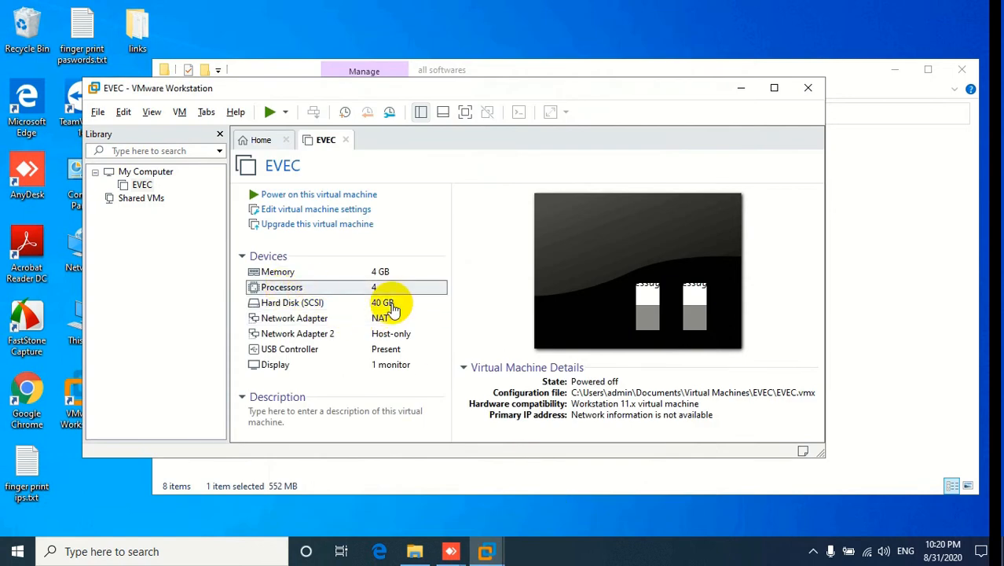
double_click(388, 286)
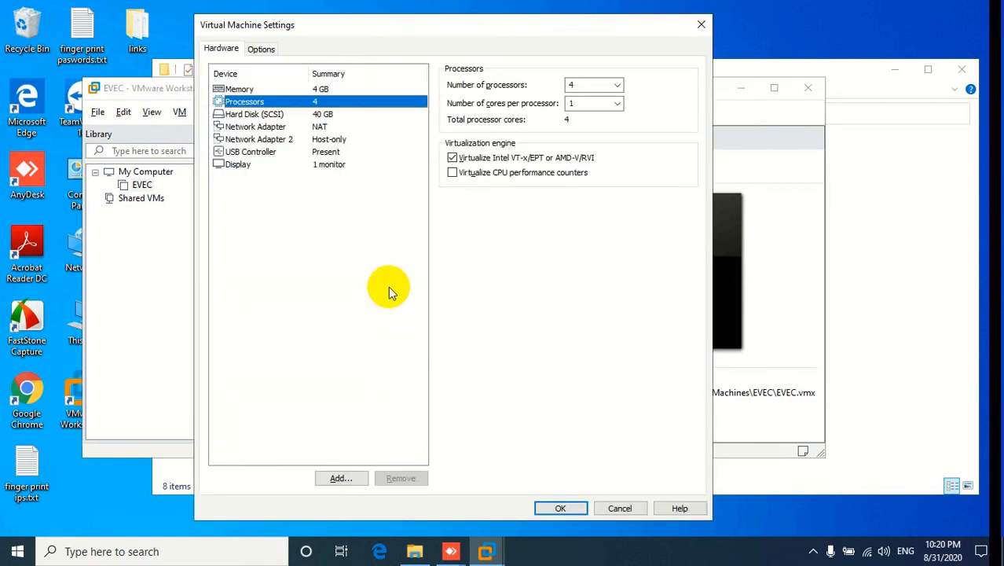
left_click(607, 90)
left_click(588, 109)
left_click(560, 508)
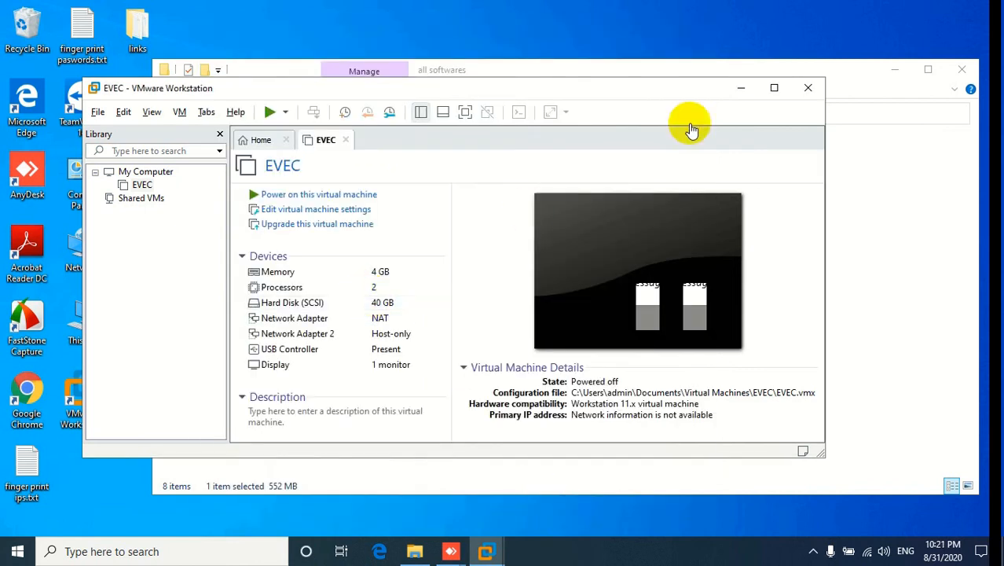
Maximize the virtual machine window and power on EVEC
left_click(773, 88)
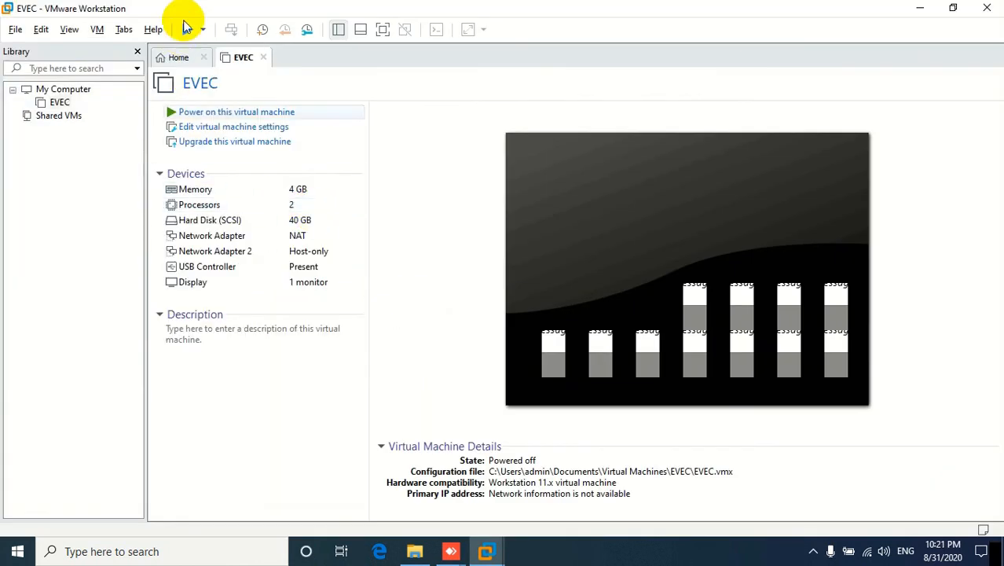
left_click(196, 115)
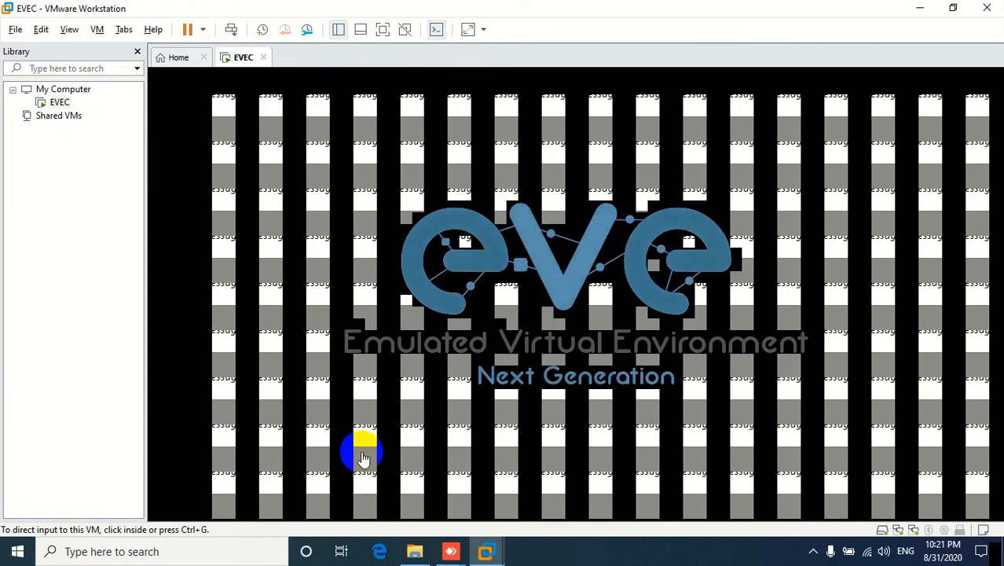
left_click(919, 9)
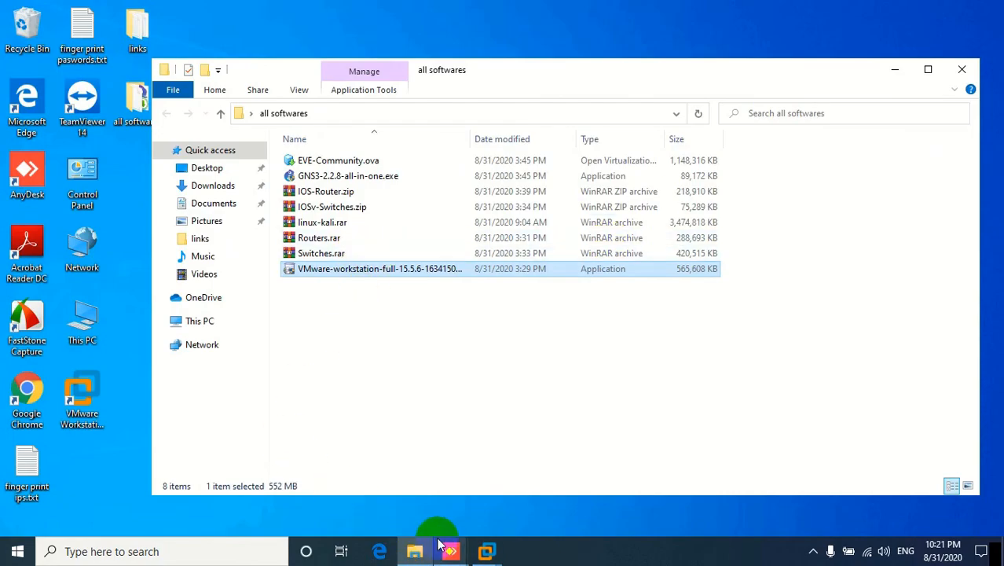
double_click(28, 396)
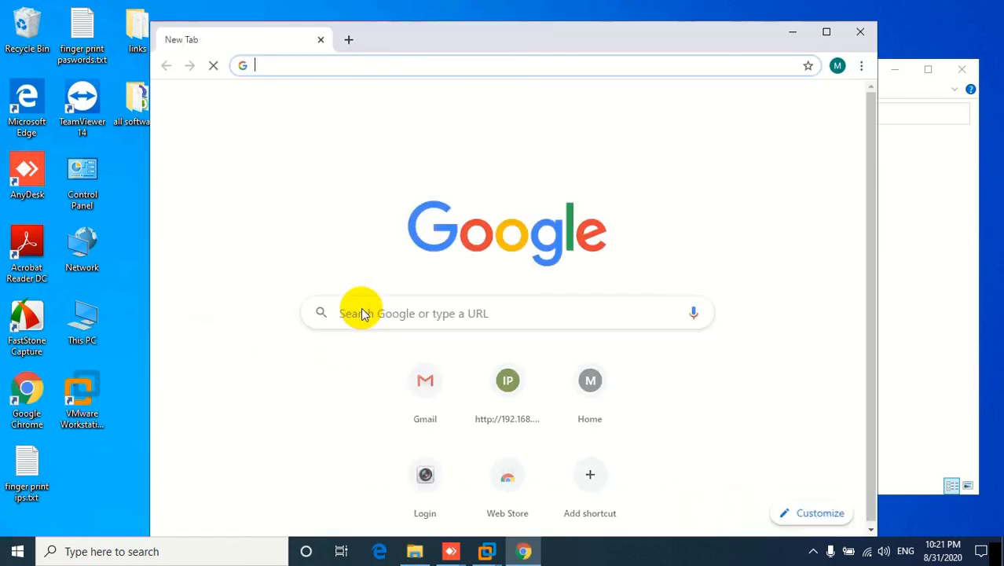
type("w")
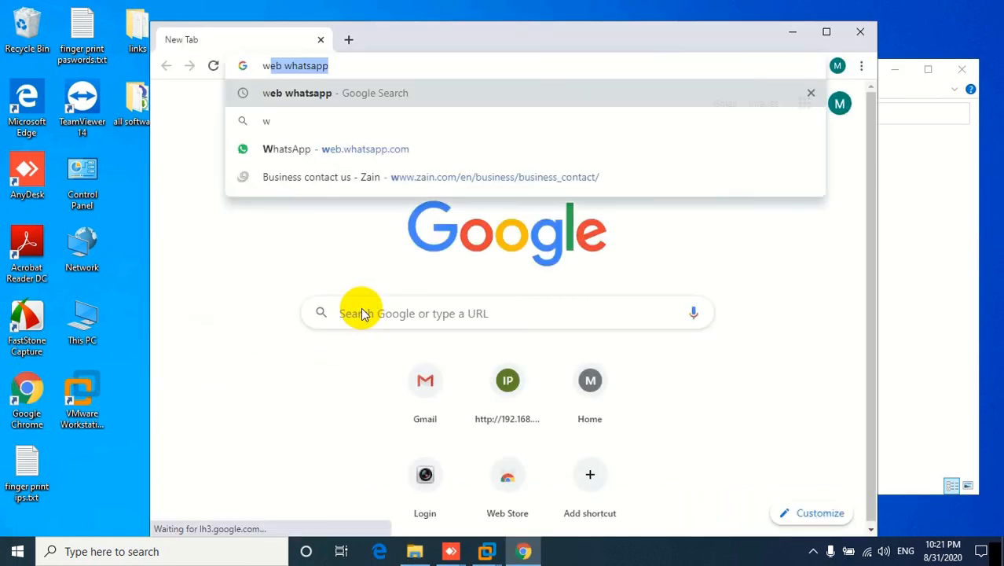
type("ww.g")
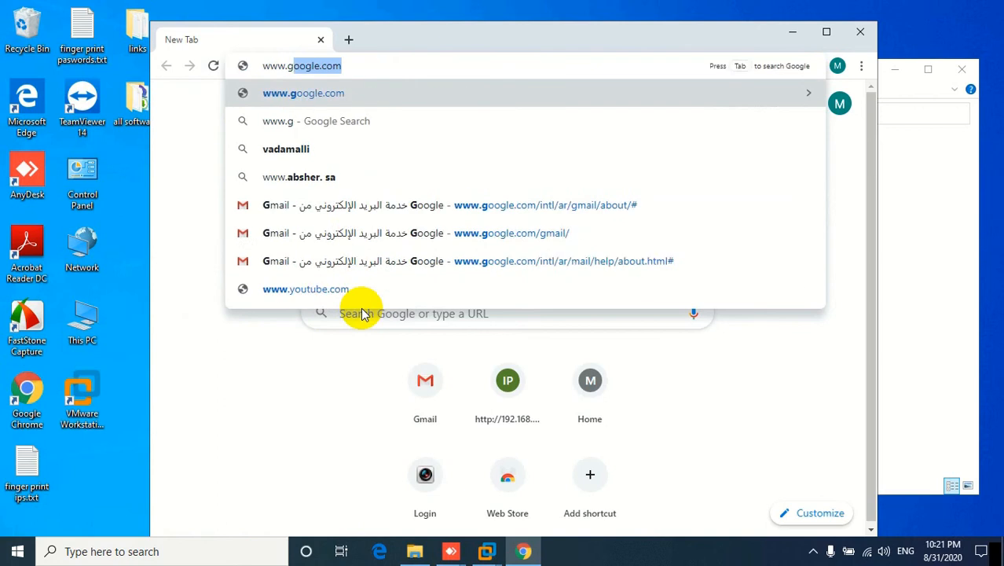
type("oogle")
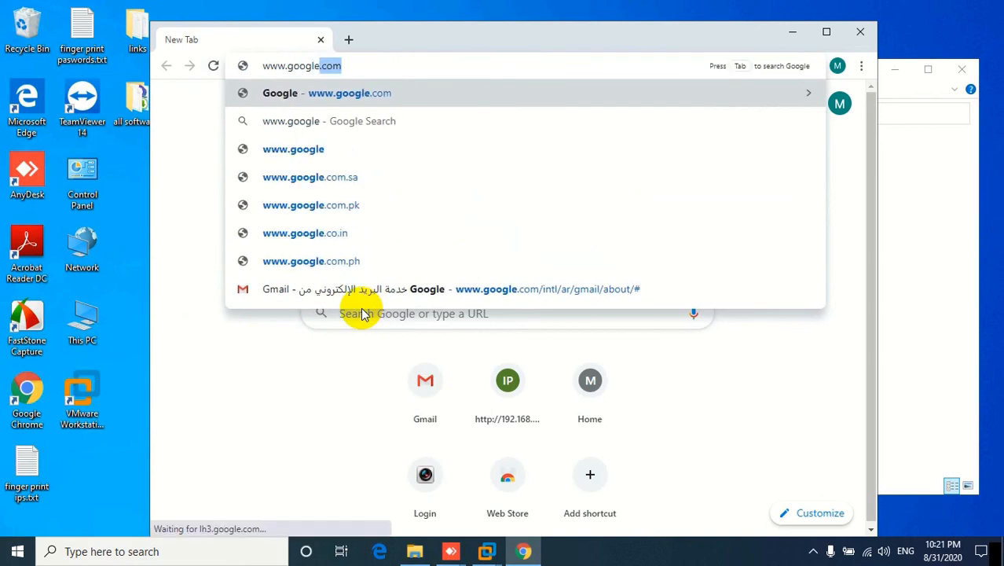
key("Return")
type("win")
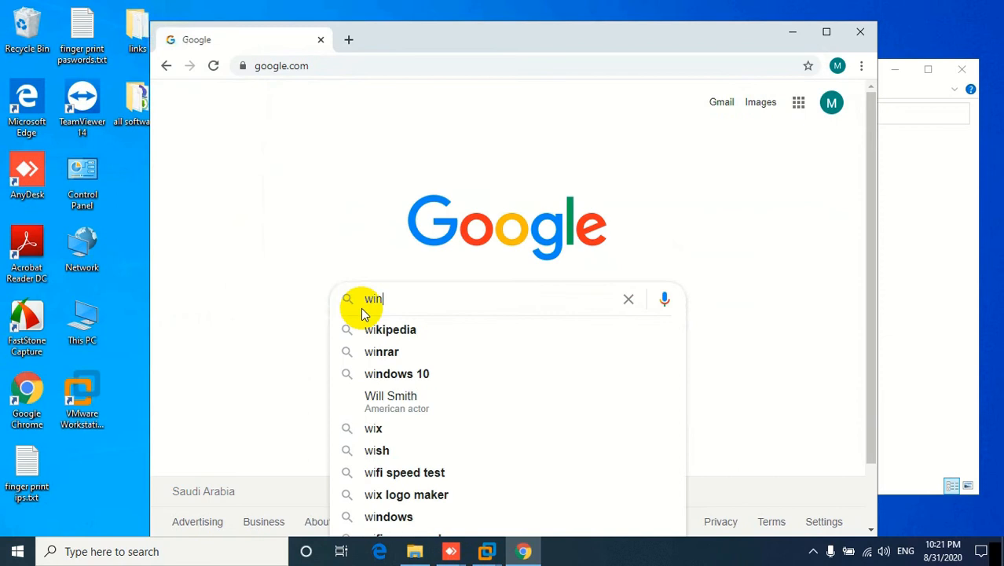
type("scp")
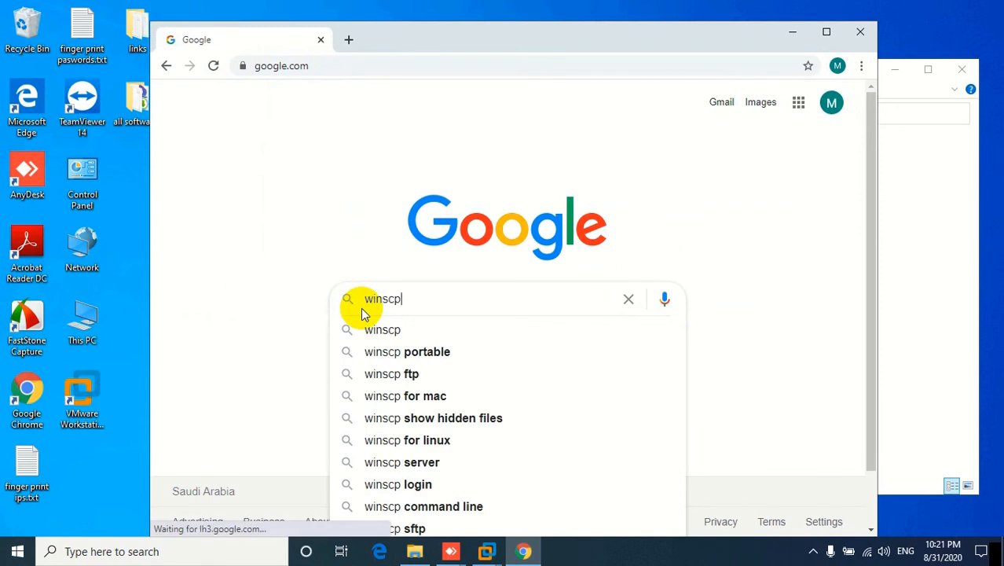
key("Return")
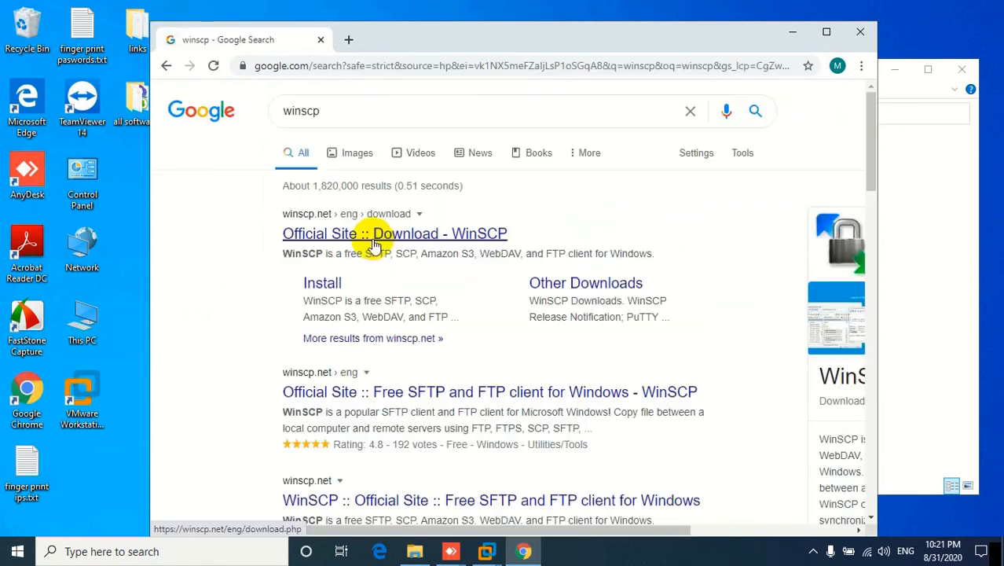
Download the WinSCP 5.17.7 installer from the official WinSCP download page
left_click(372, 239)
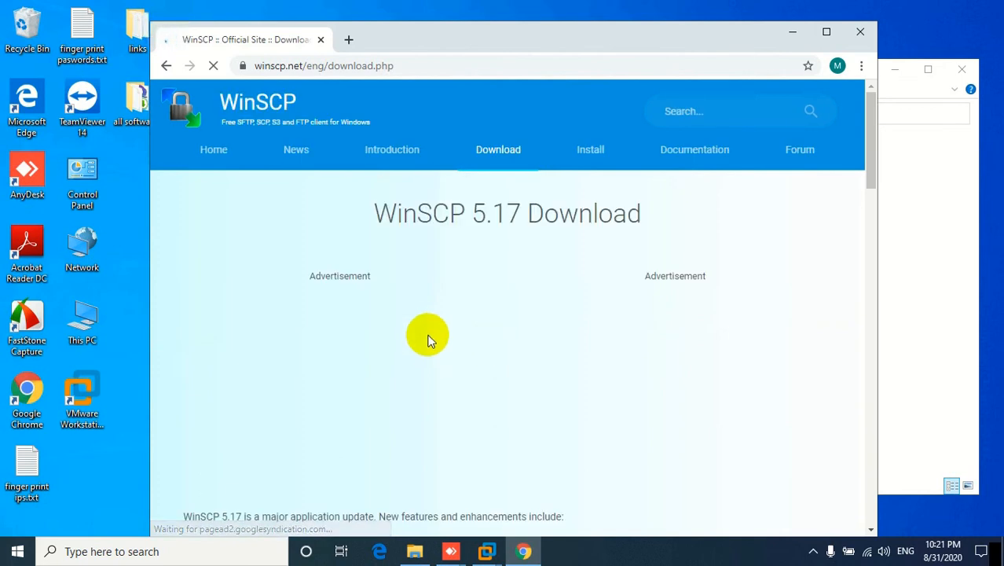
scroll(428, 330, "down", 2)
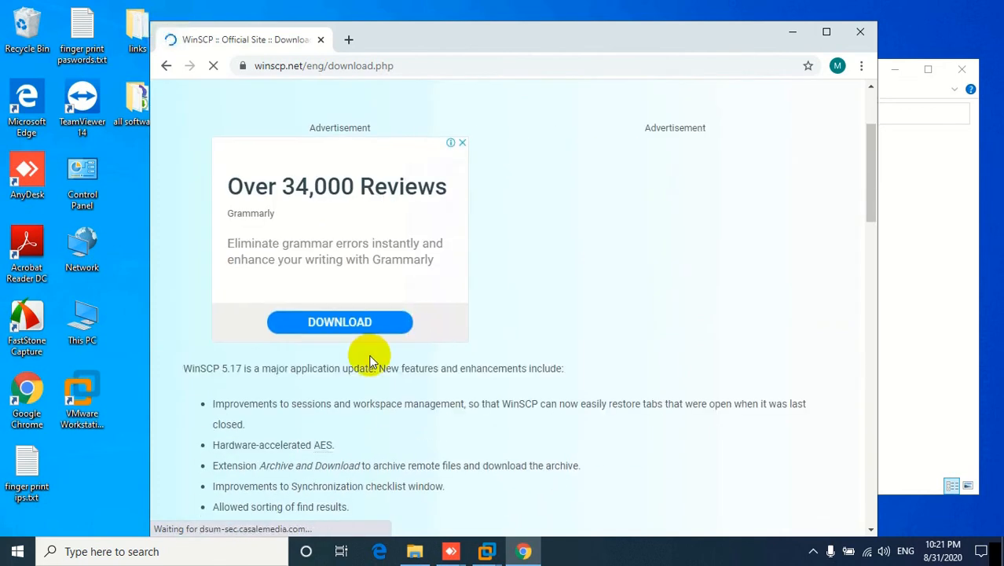
scroll(370, 357, "down", 3)
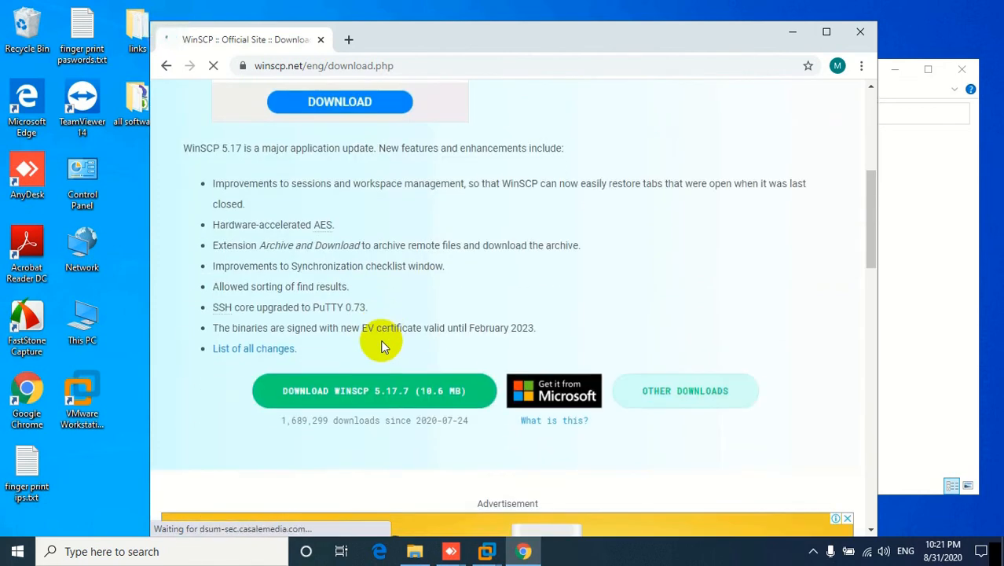
left_click(365, 393)
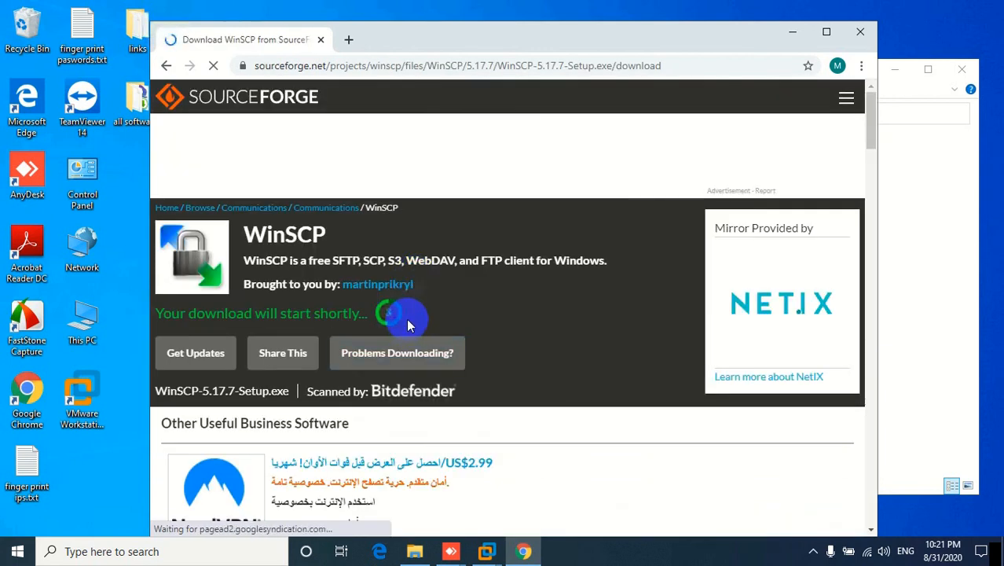
Switch back to EVEC in VMware Workstation and check the VMnet1 and VMnet8 subnets in the Virtual Network Editor
left_click(488, 552)
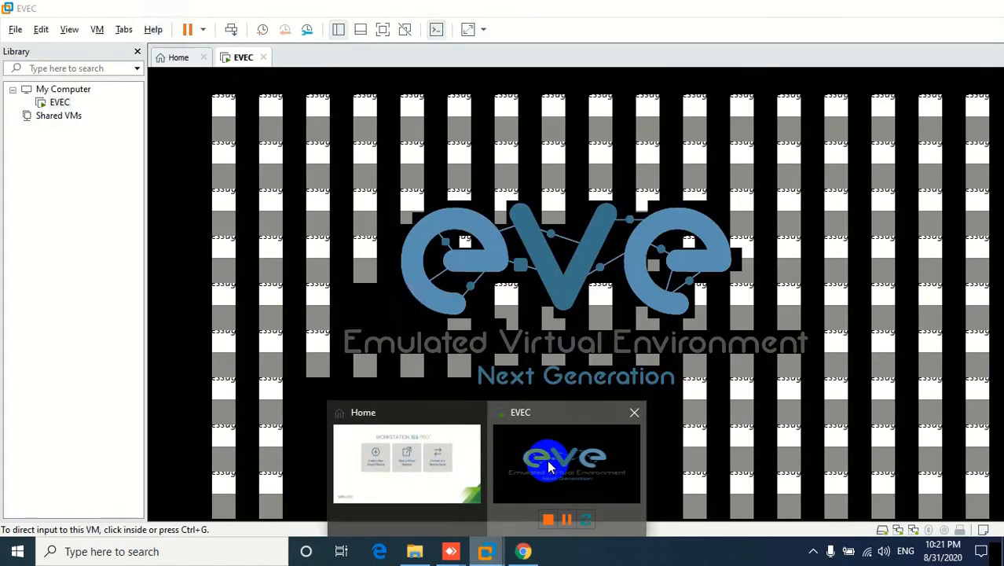
left_click(548, 464)
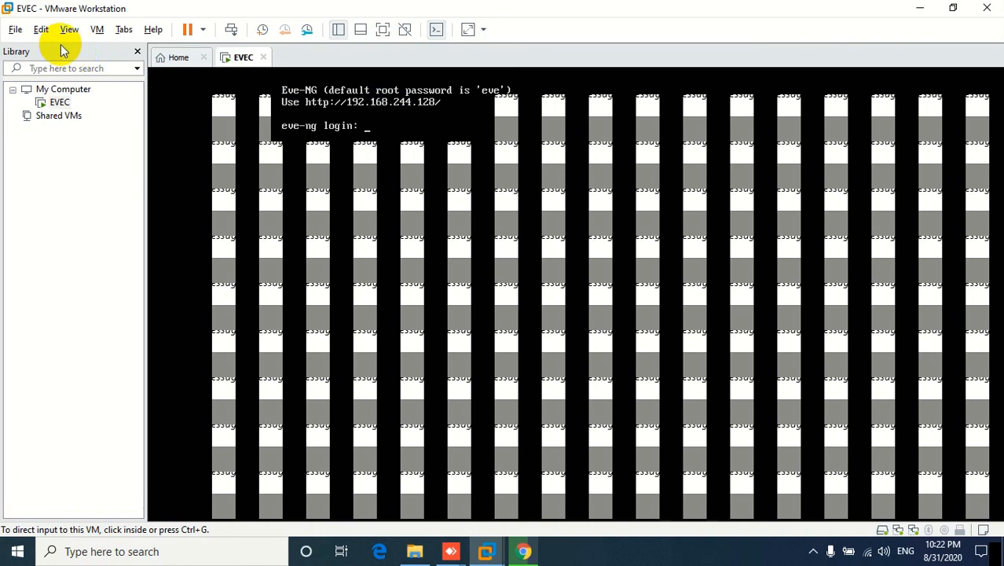
left_click(41, 32)
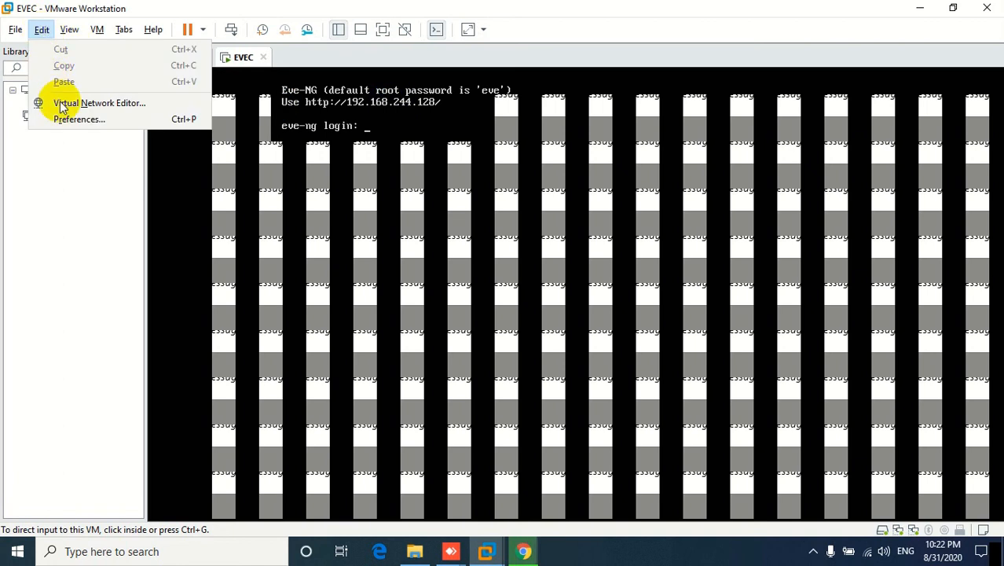
left_click(113, 109)
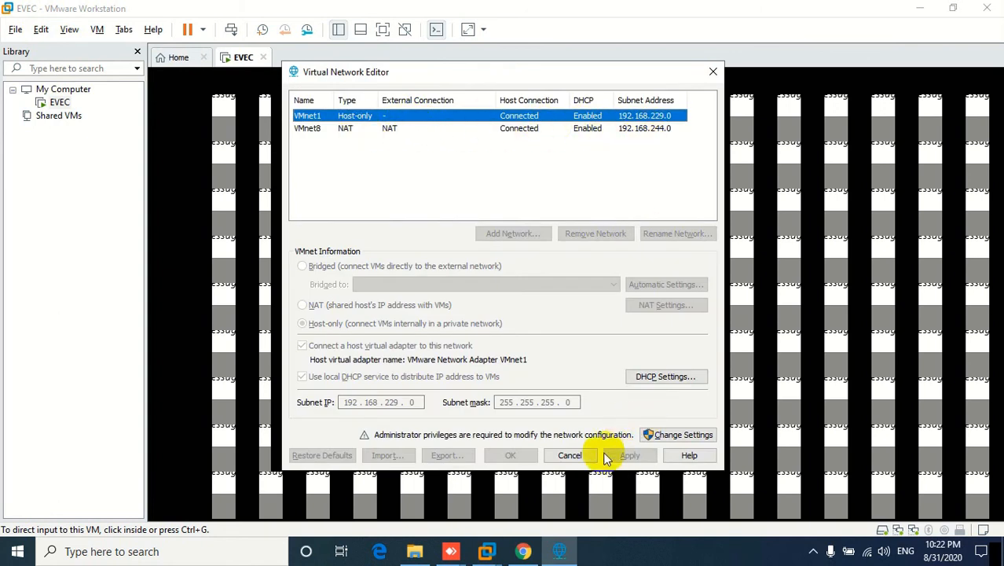
left_click(570, 455)
Log in to the EVE-NG console as root with the account password, and enter and repeat the root password in the setup
left_click(448, 181)
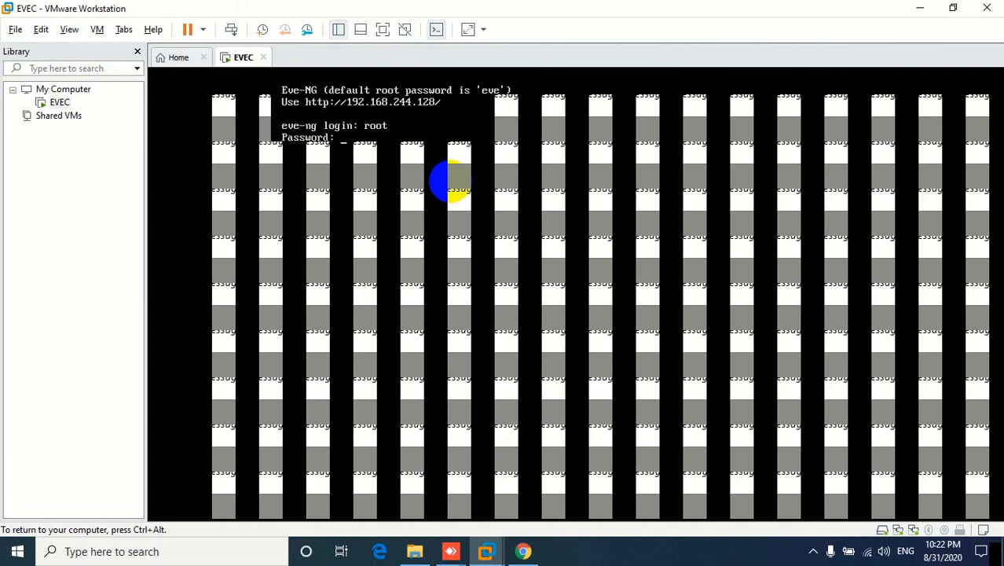
key("Return")
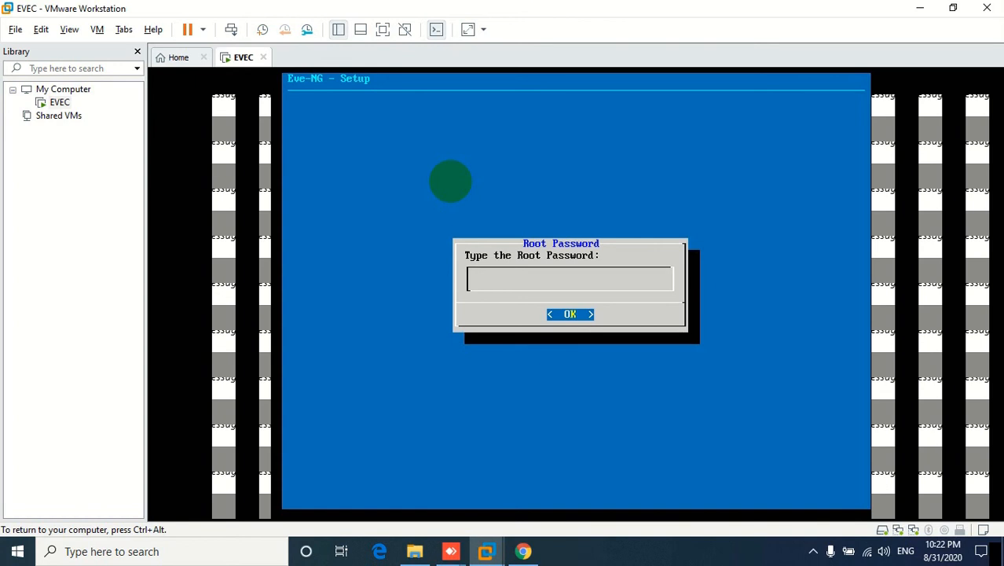
key("Return")
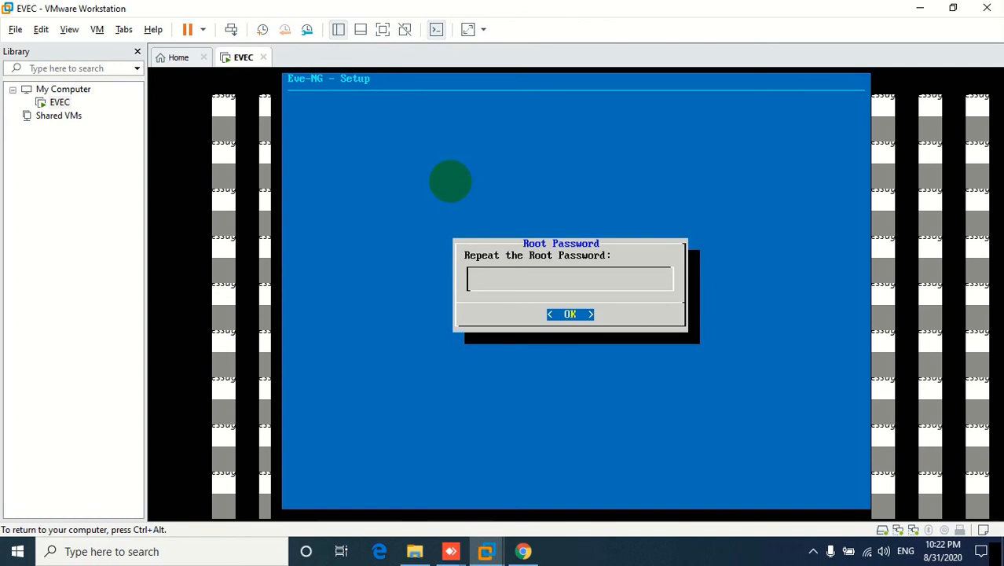
key("Return")
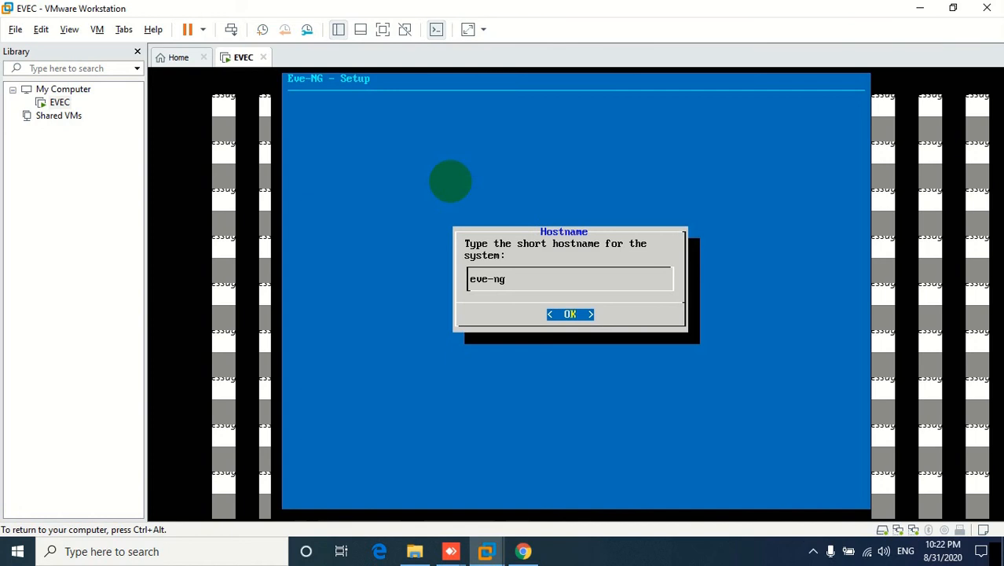
Accept eve-ng as the hostname and example.com as the DNS domain name in the EVE-NG setup
key("Return")
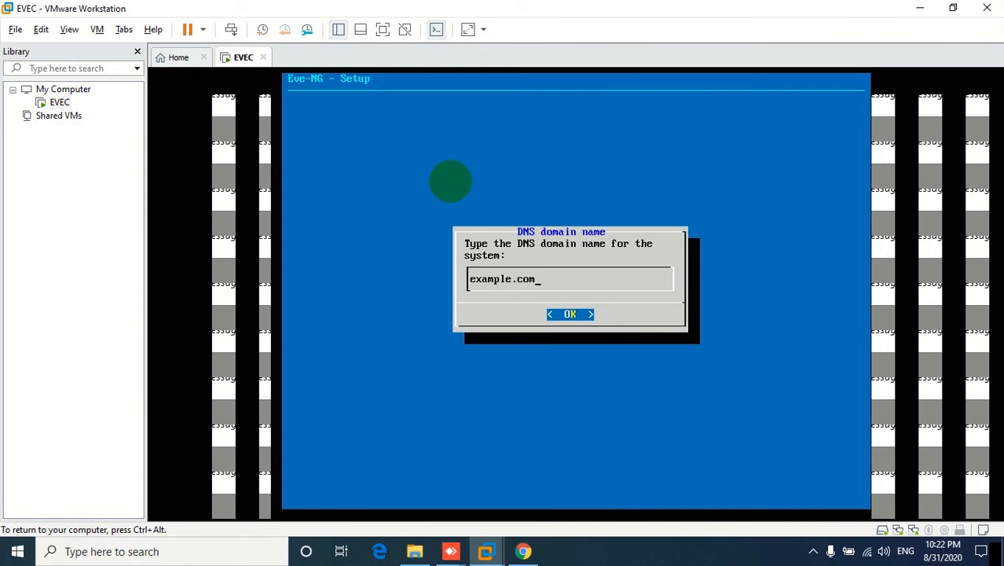
key("Return")
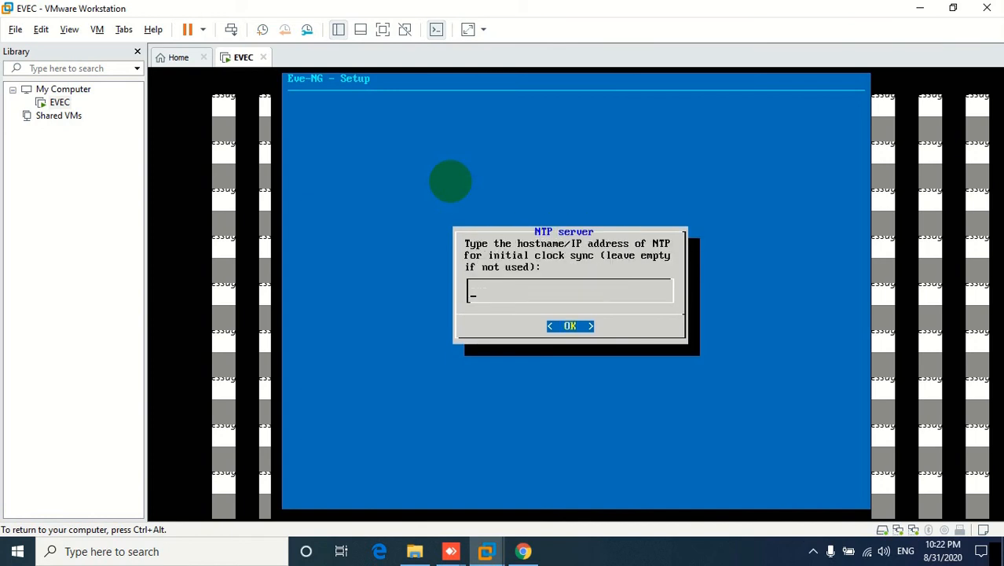
Leave the NTP server empty and choose a direct connection in the EVE-NG setup, then release input from the virtual machine
key("Return")
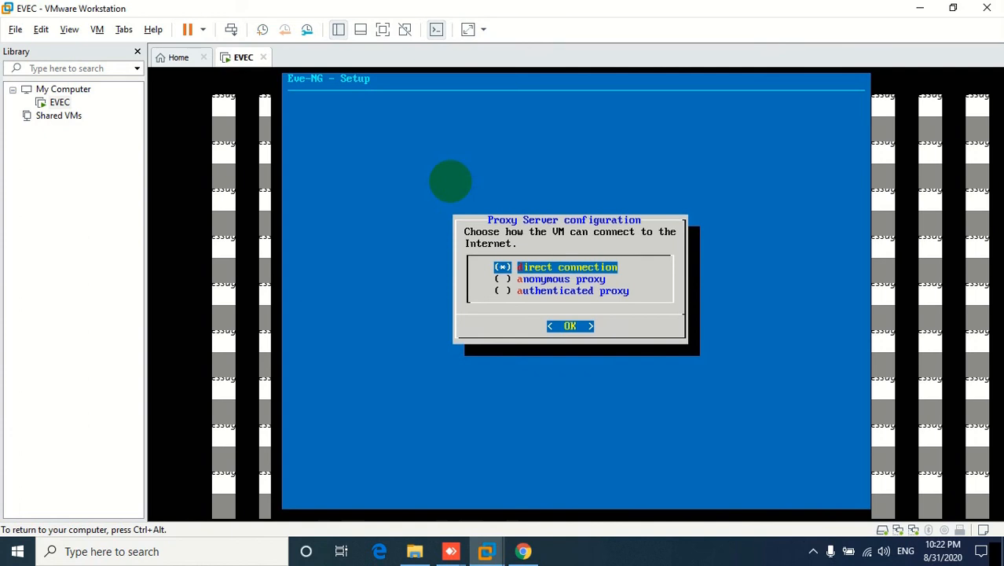
key("Return")
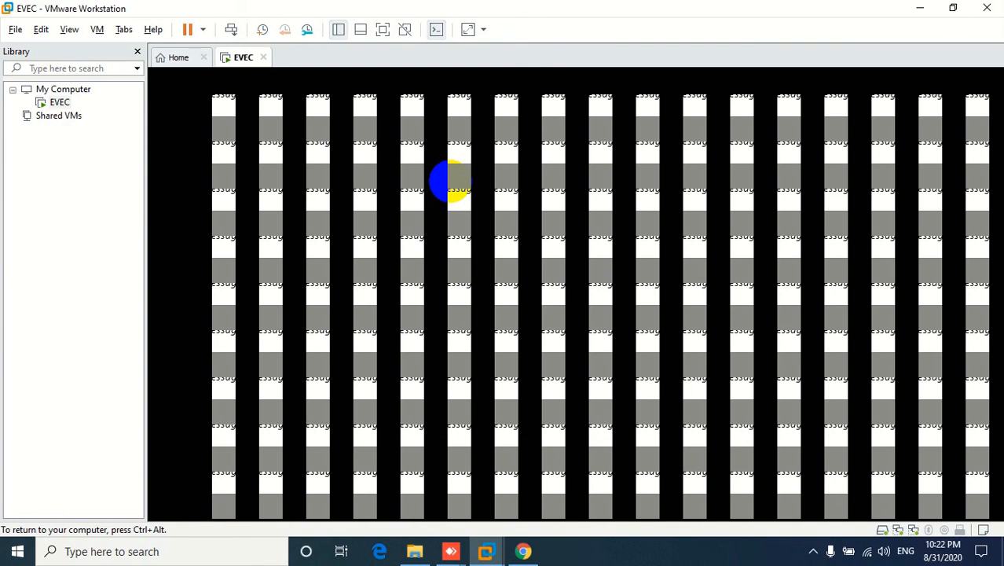
key("ctrl+alt")
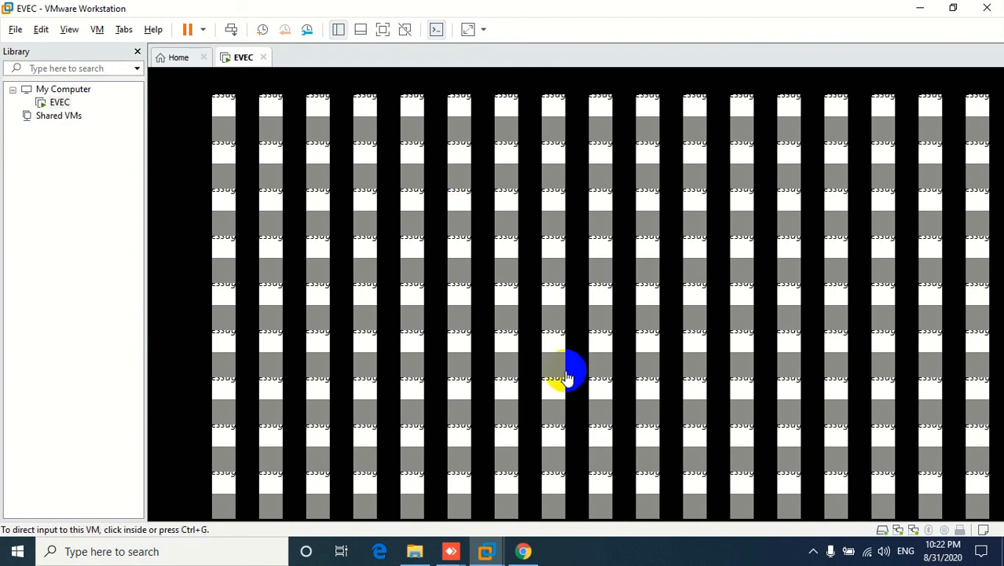
Switch to Chrome, launch the downloaded WinSCP 5.17.7 installer for all users, and allow it to make changes to the device
left_click(524, 552)
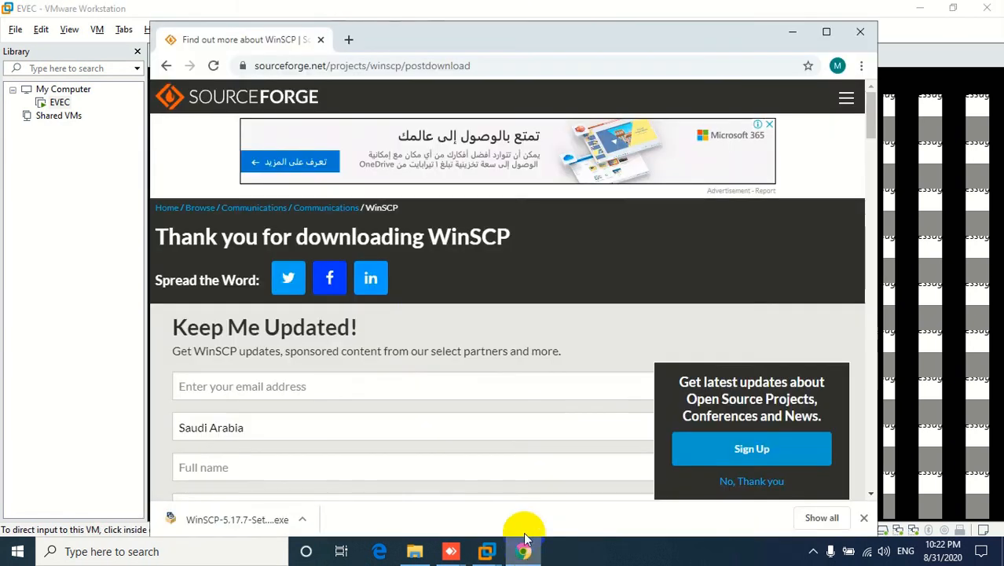
scroll(460, 319, "down", 5)
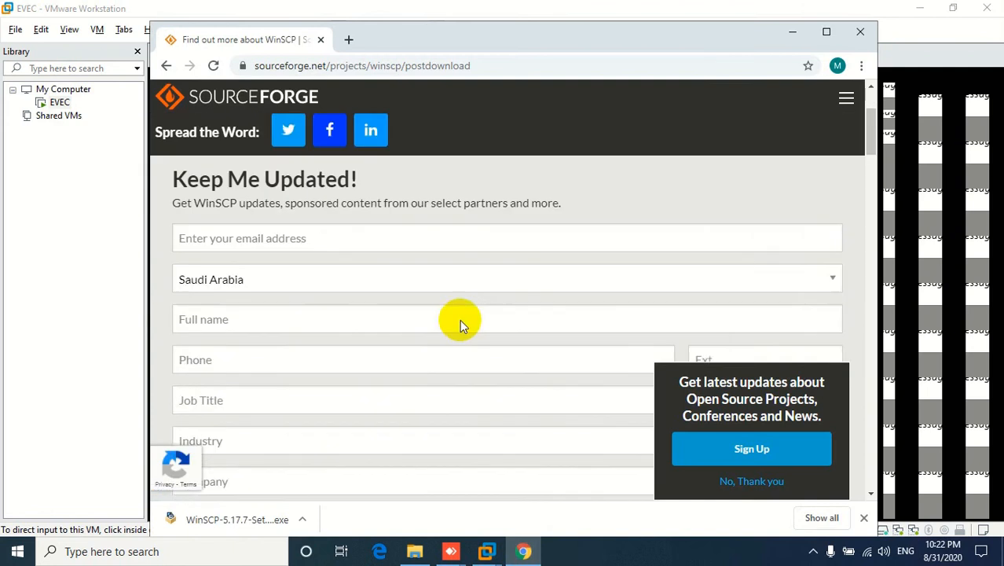
scroll(462, 322, "down", 2)
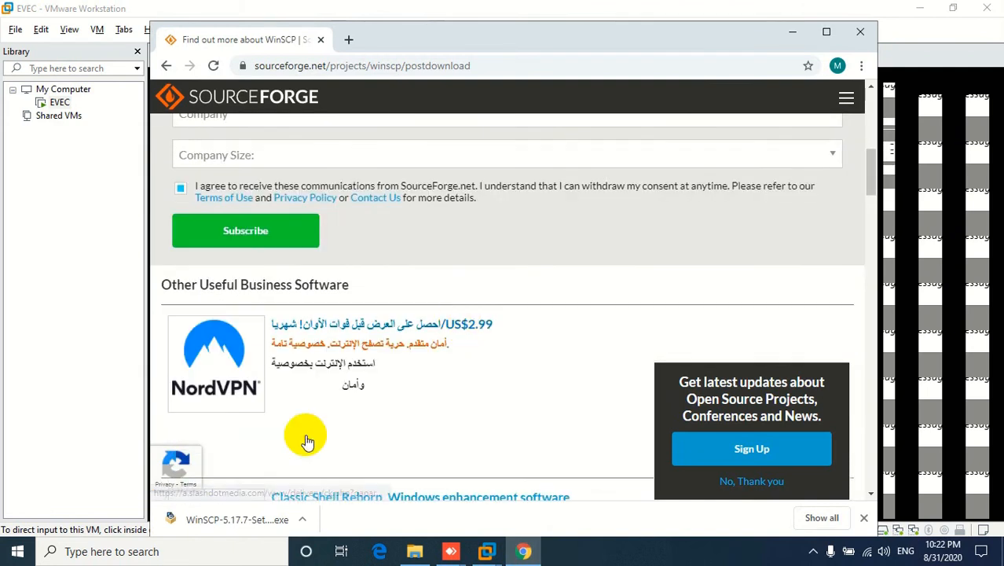
left_click(208, 524)
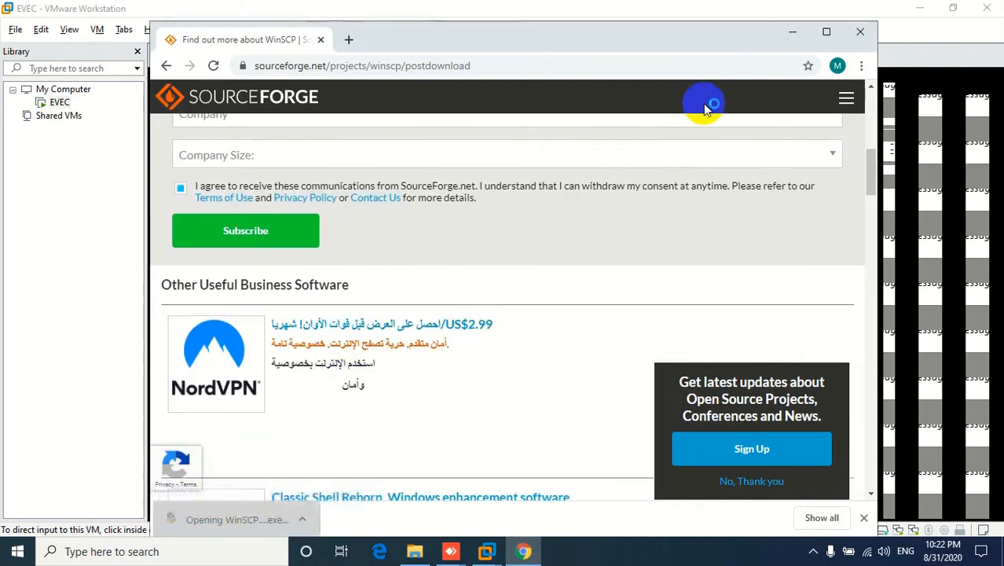
left_click(793, 35)
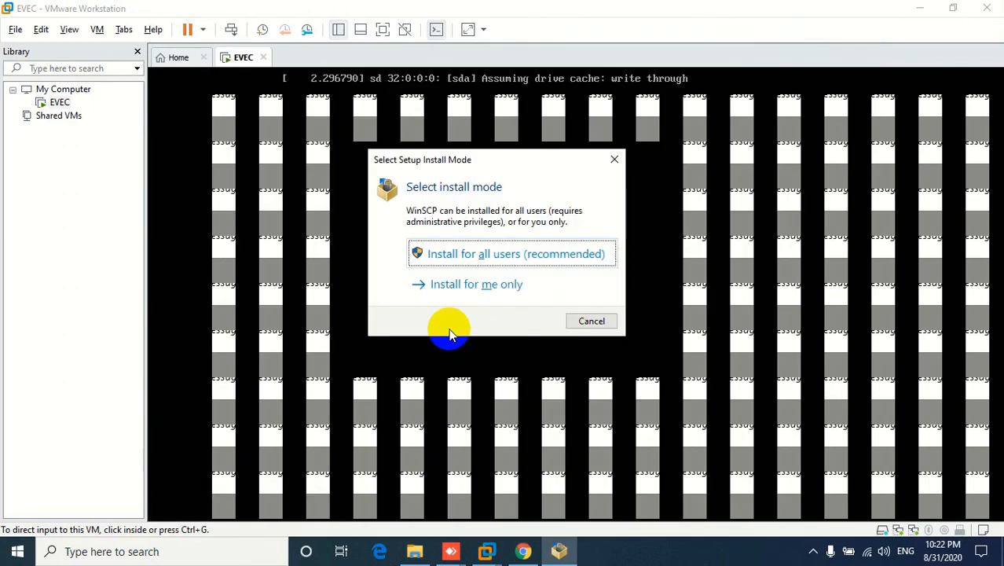
left_click(487, 256)
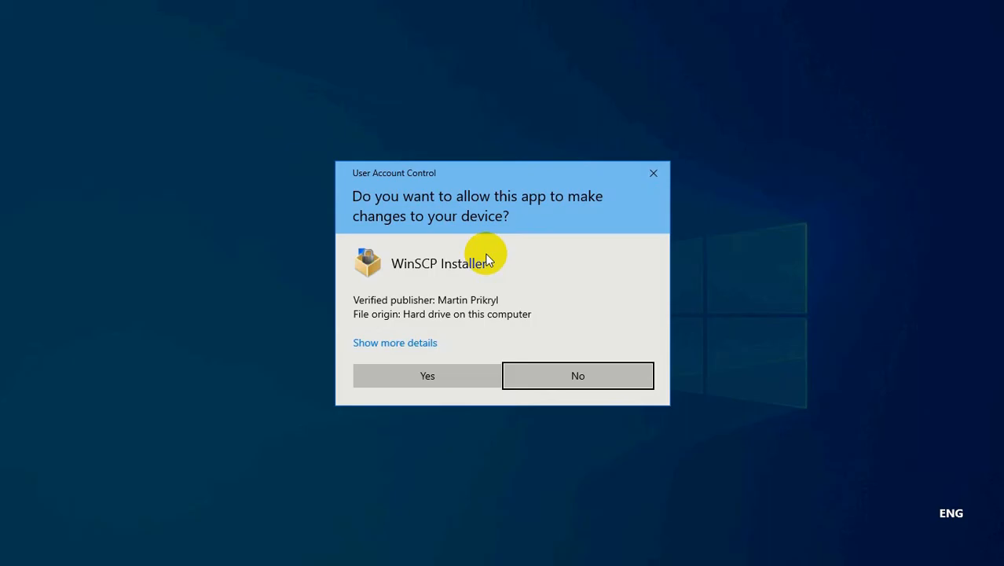
left_click(414, 376)
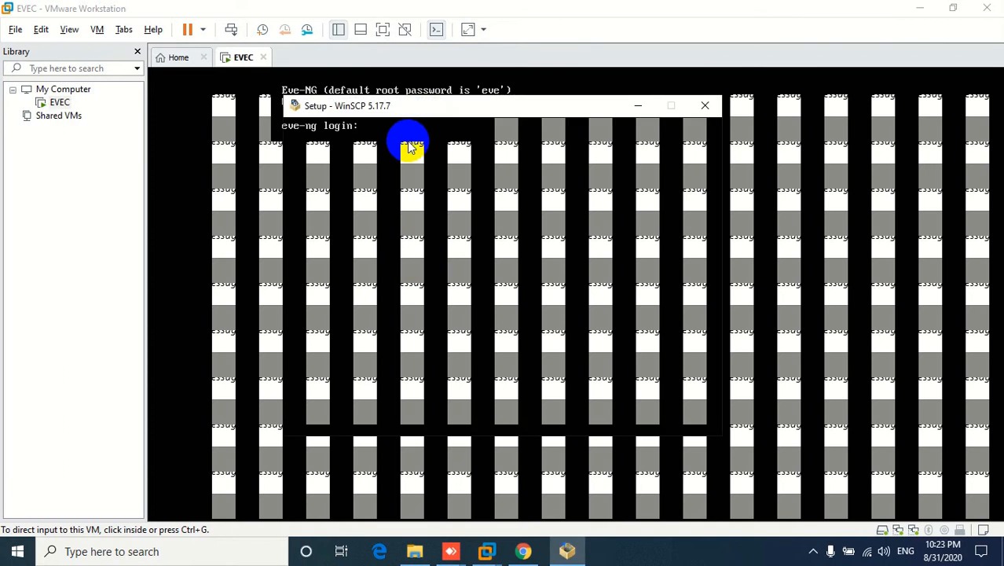
Install WinSCP with the Typical installation and Commander interface, and finish by launching it without the Getting started page
left_click(617, 421)
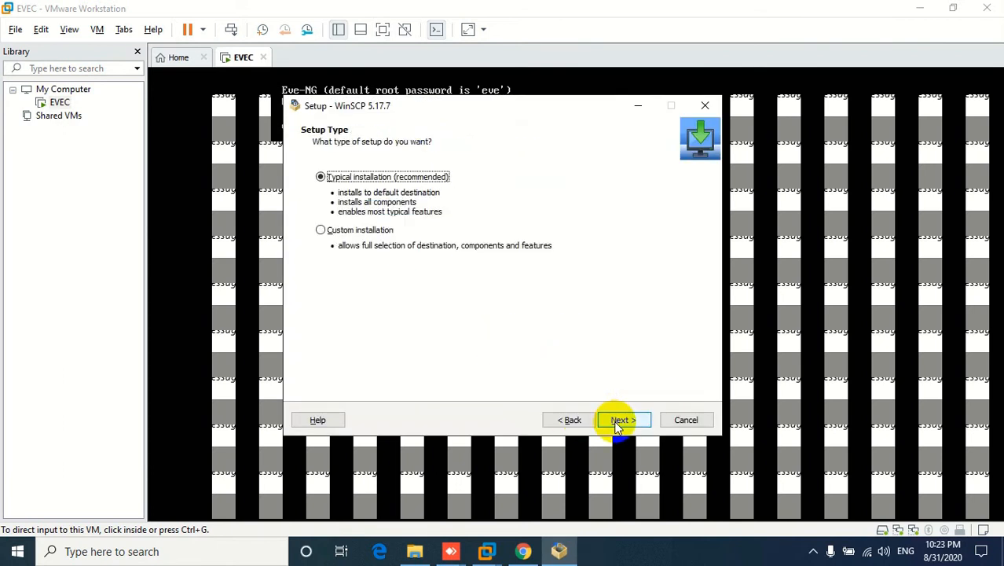
left_click(619, 420)
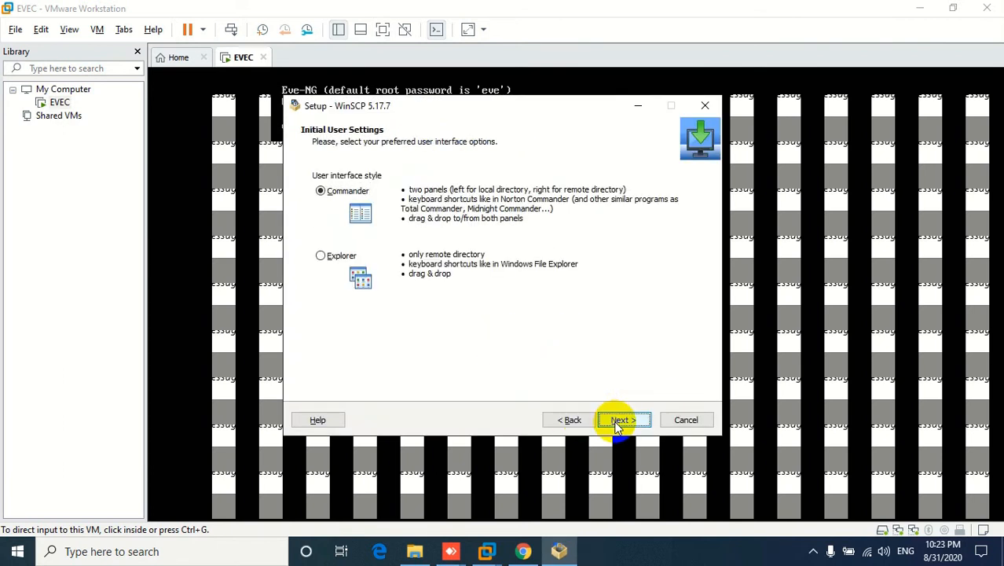
left_click(619, 421)
left_click(623, 420)
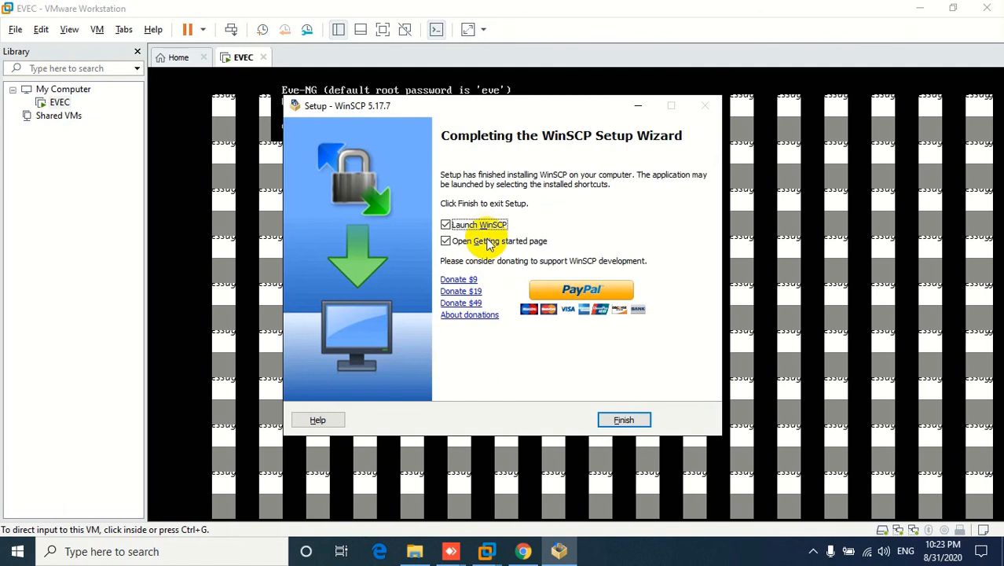
left_click(487, 243)
left_click(622, 419)
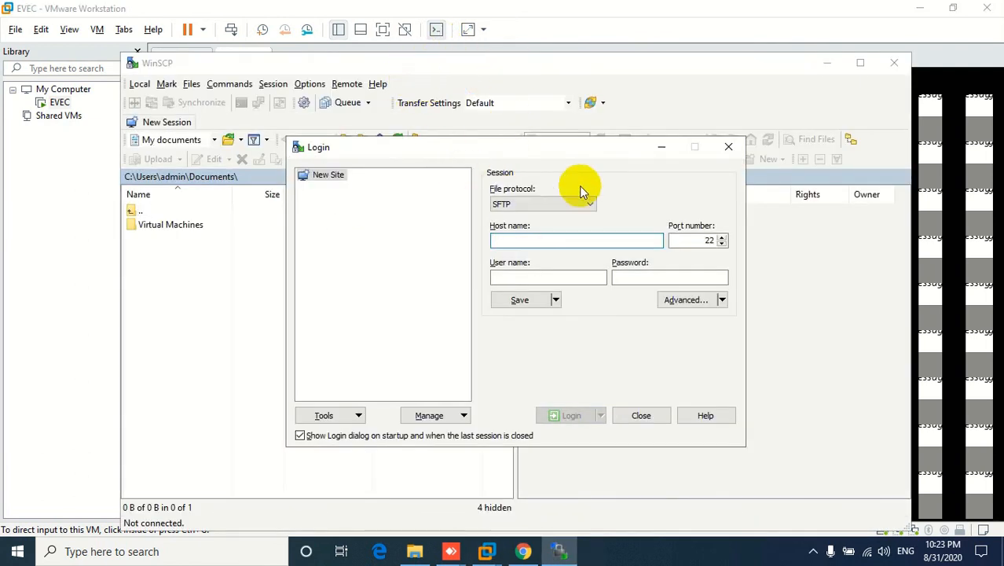
Check the EVE-NG console address, and enter host name 192.168.224.128, user name root and the account password in the WinSCP login
left_click(550, 24)
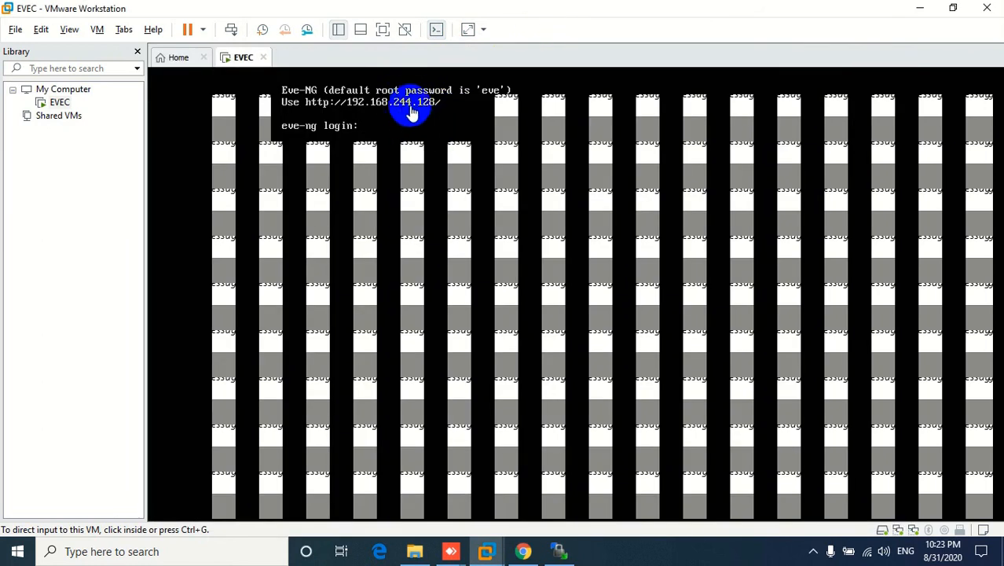
left_click(559, 551)
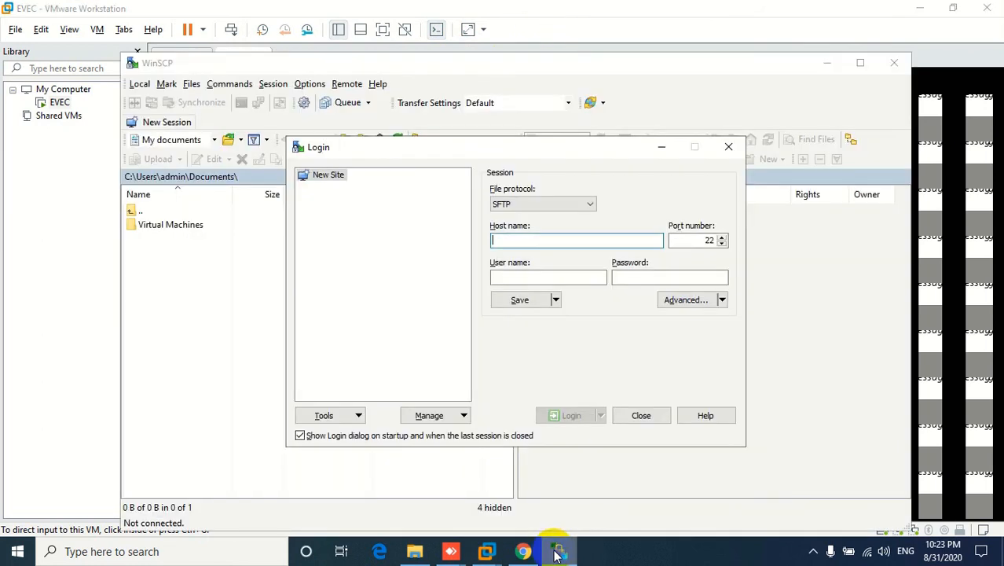
left_click(528, 242)
type("192.168.224.")
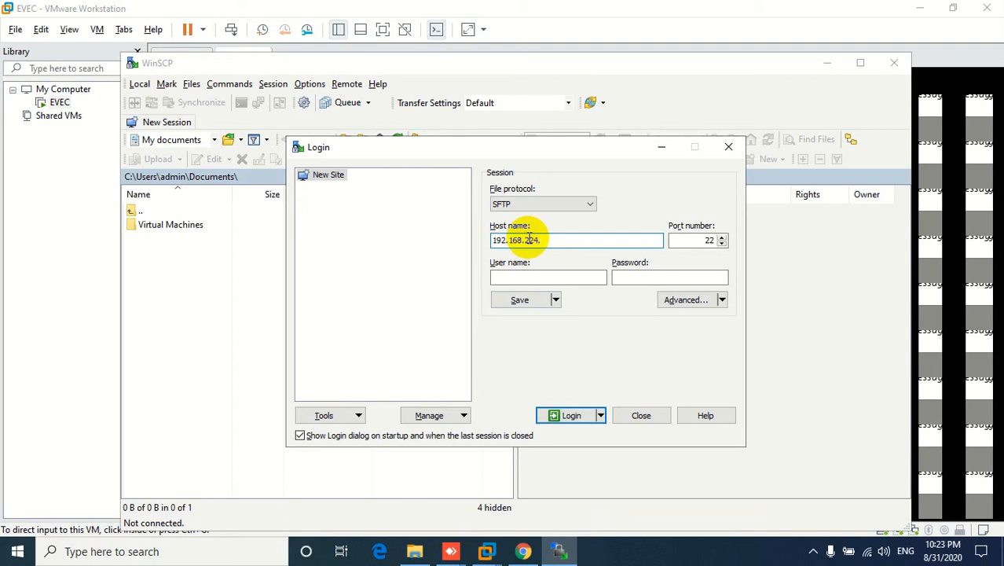
type("128")
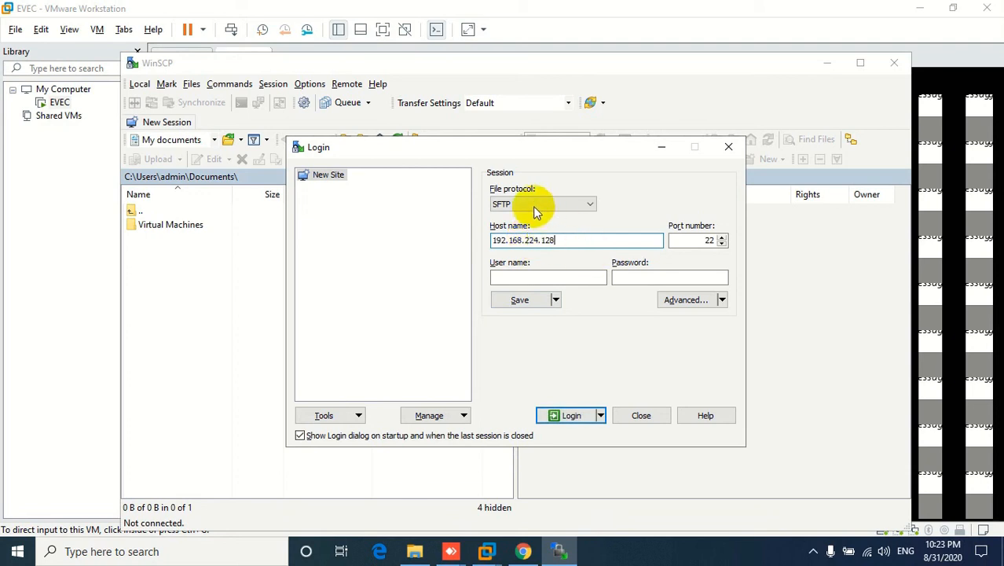
left_click(518, 279)
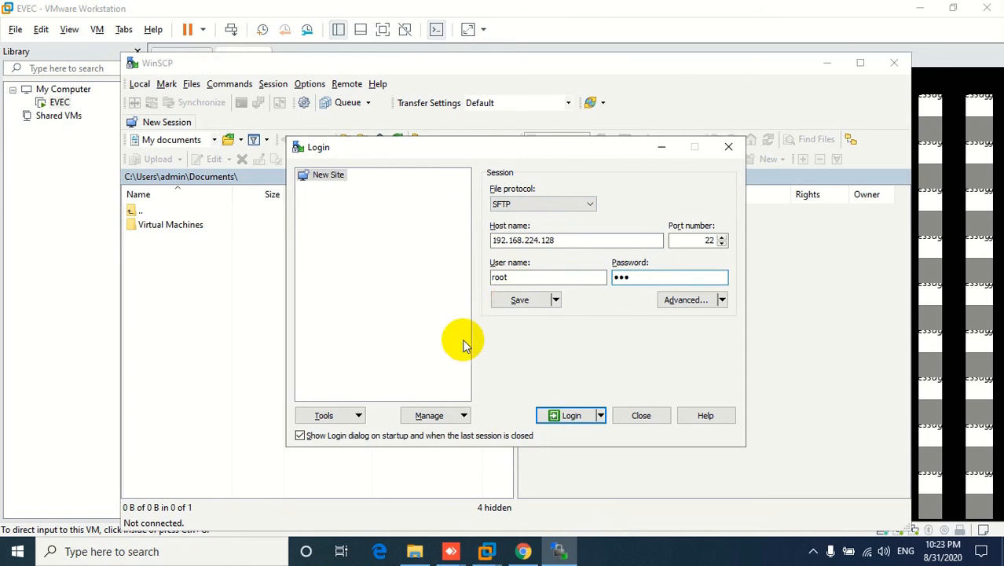
left_click(516, 300)
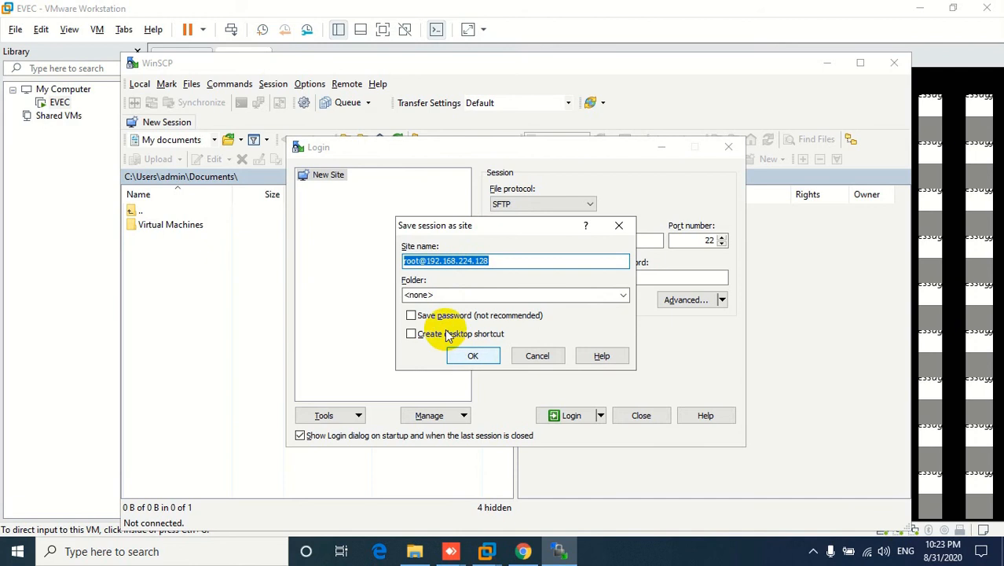
left_click(415, 315)
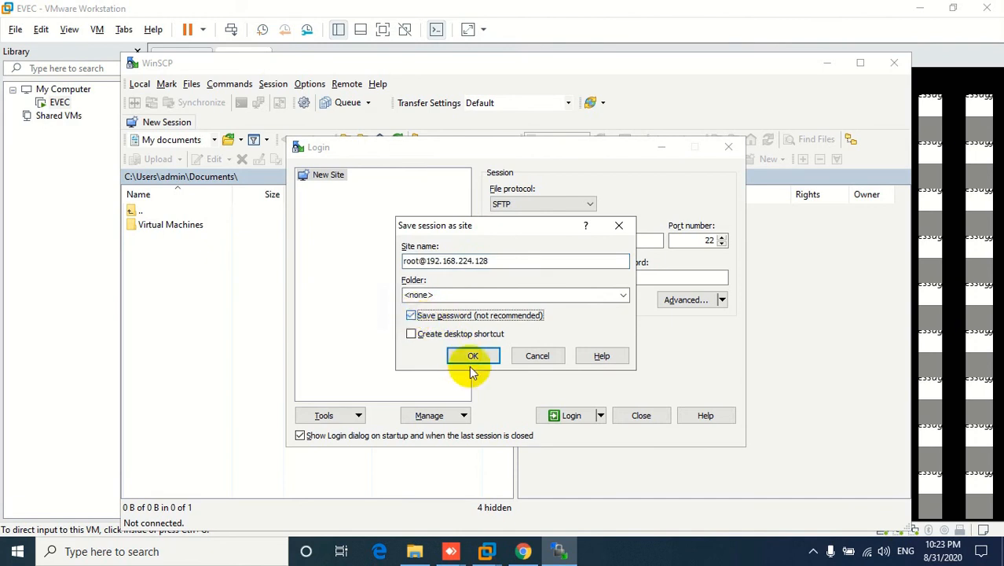
key("Return")
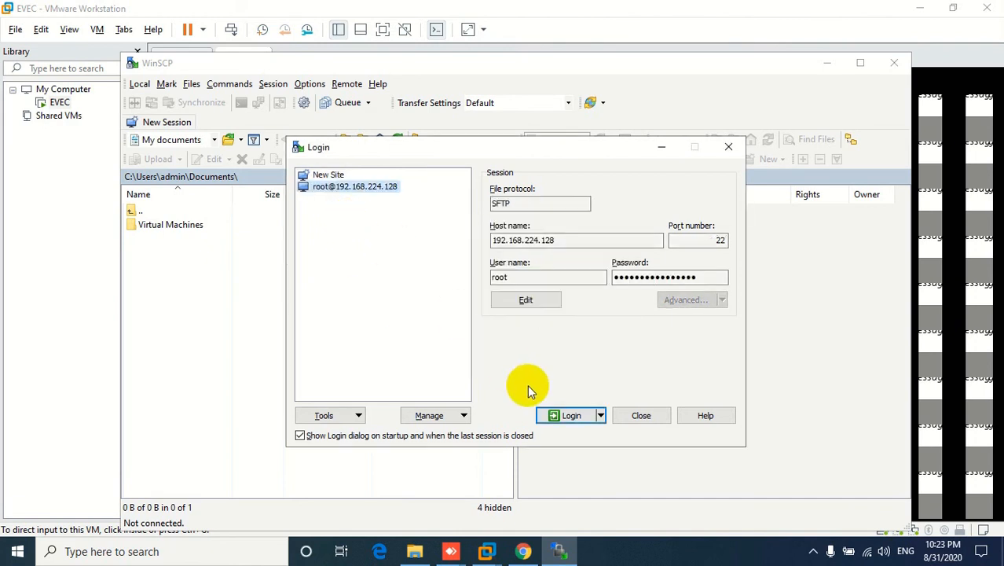
left_click(566, 415)
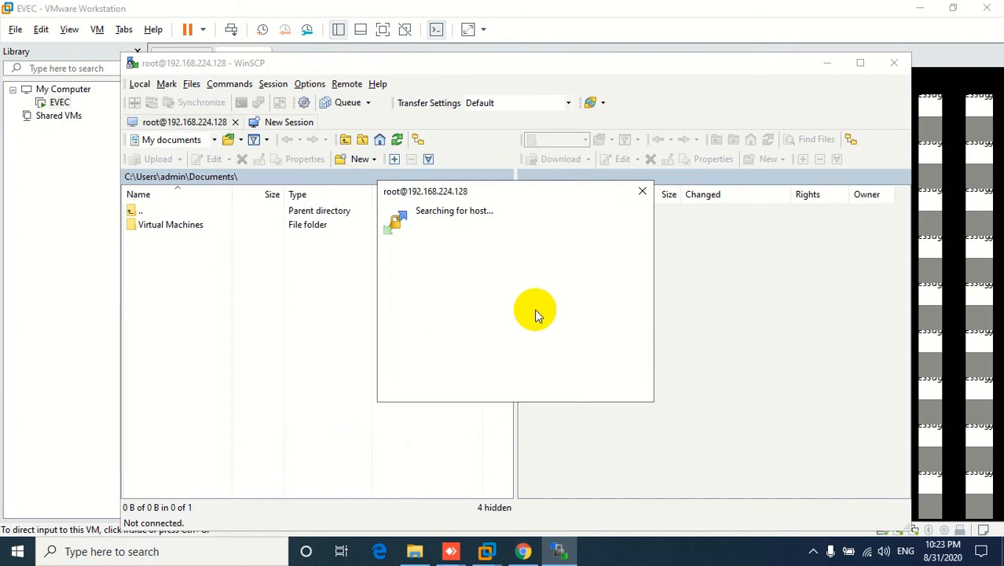
left_click(547, 26)
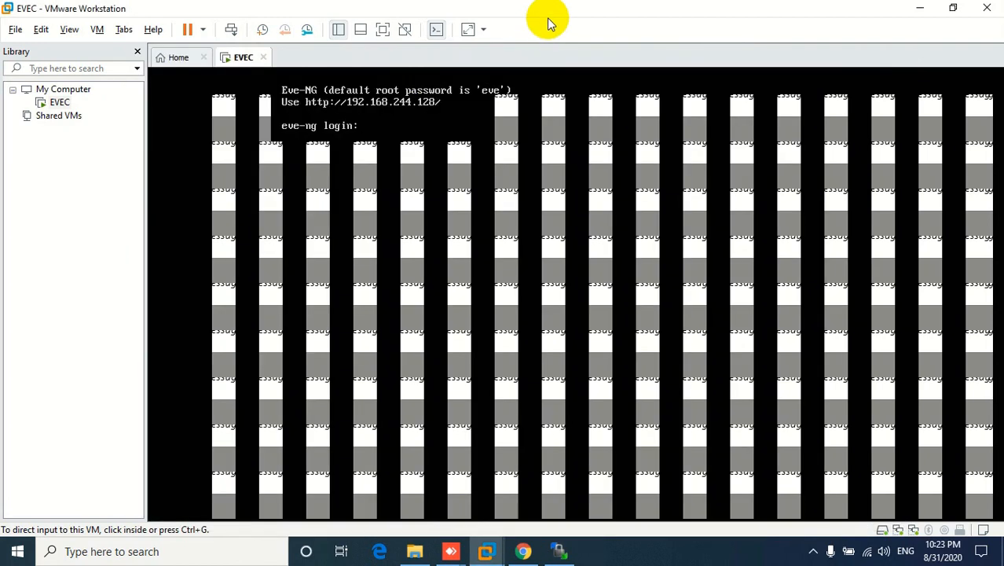
left_click(558, 552)
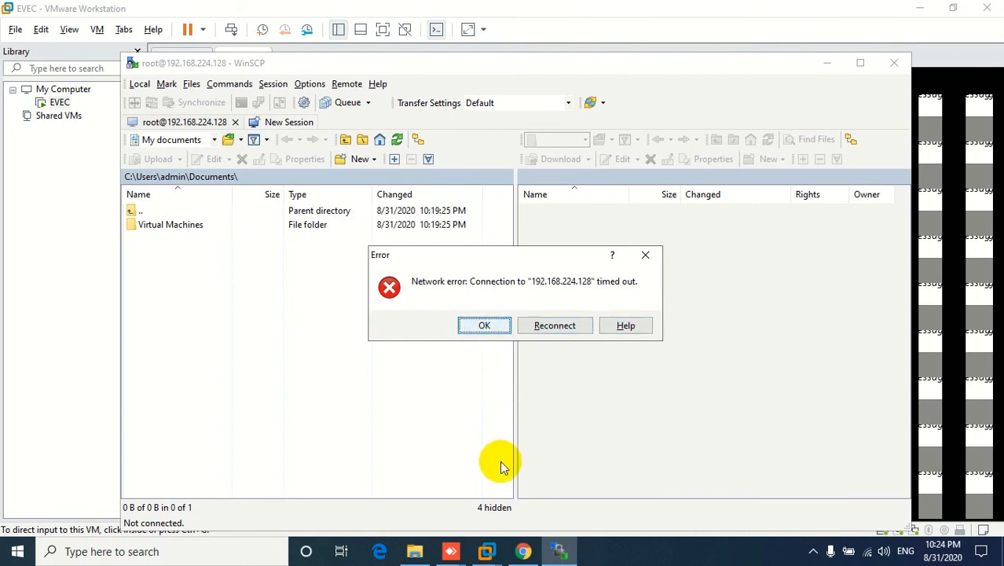
key("Return")
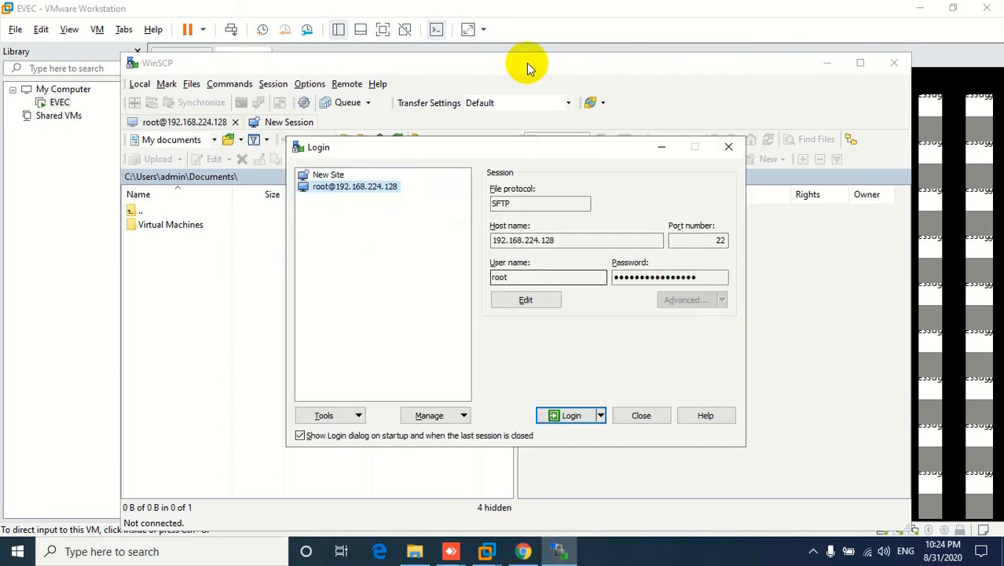
Recheck the address on the EVE-NG console and save the WinSCP site with the host name 192.168.244.128
left_click(559, 24)
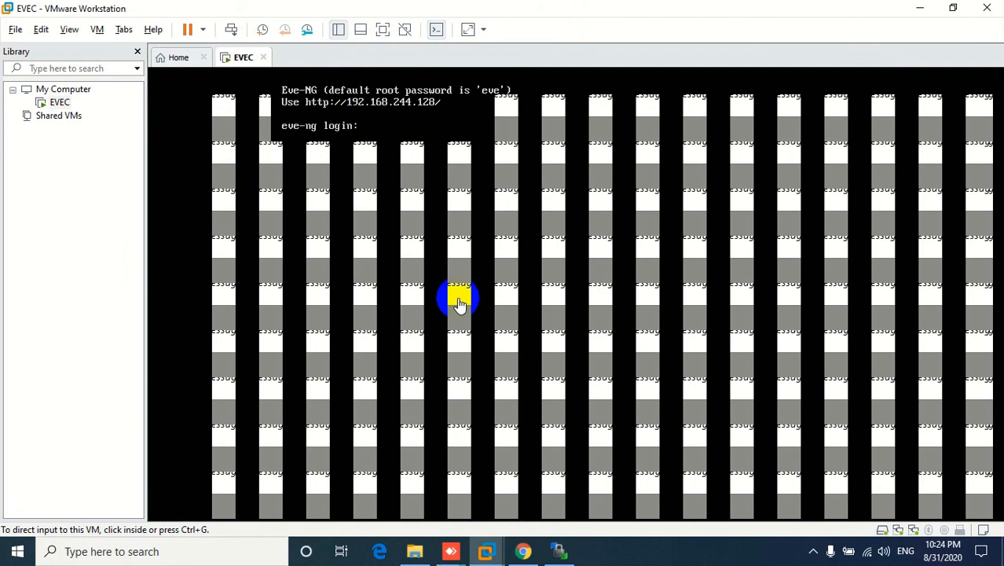
left_click(558, 550)
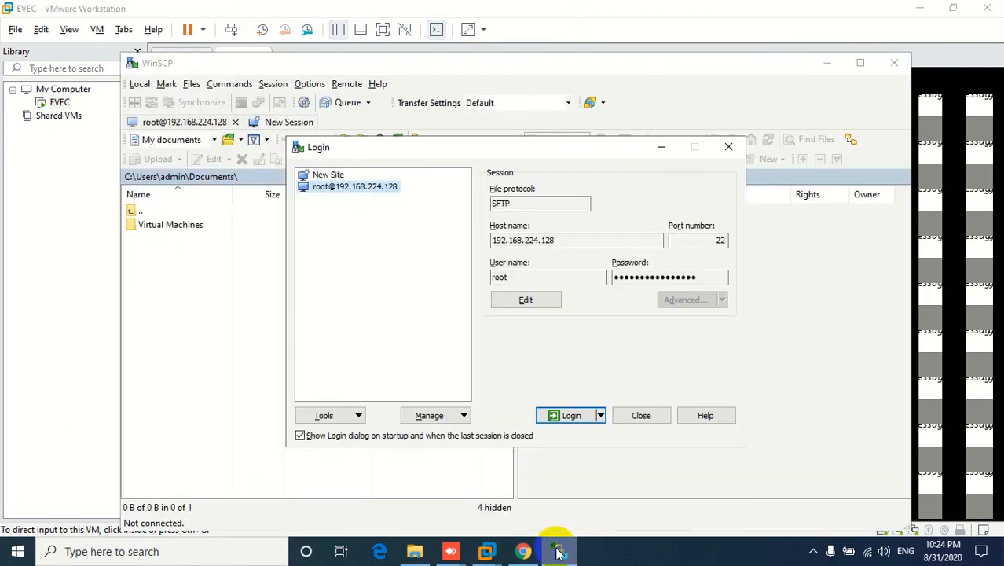
left_click(583, 237)
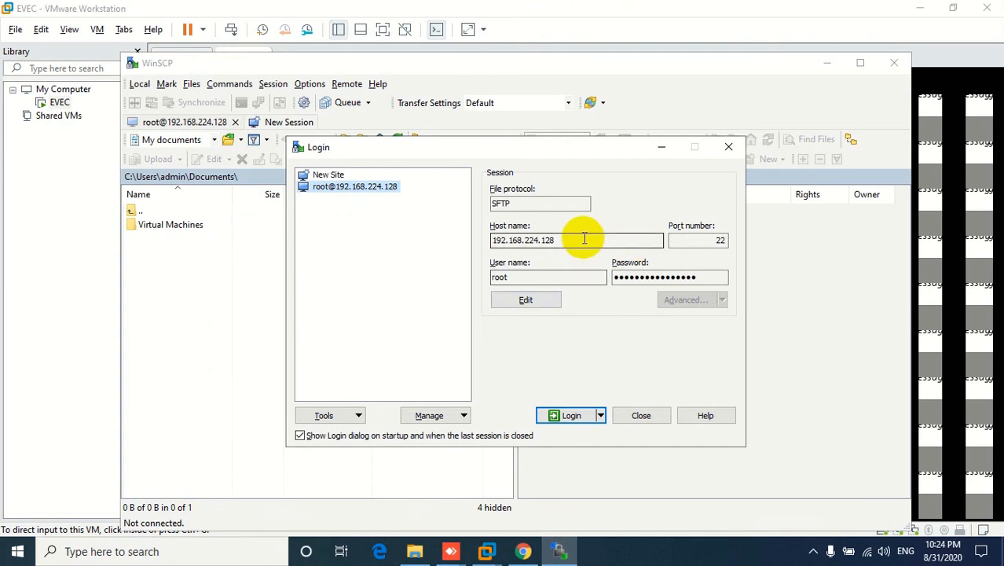
left_click(523, 300)
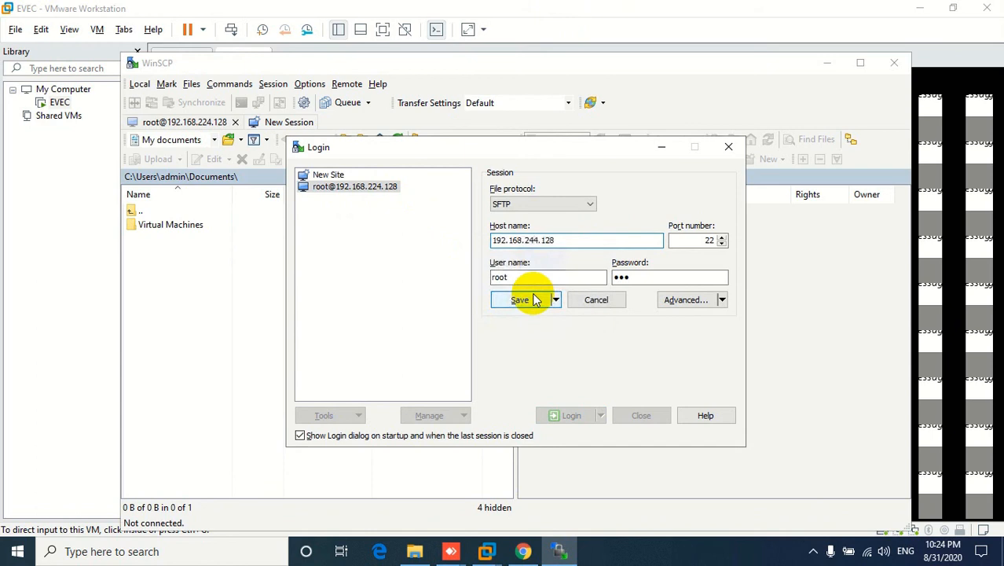
left_click(518, 301)
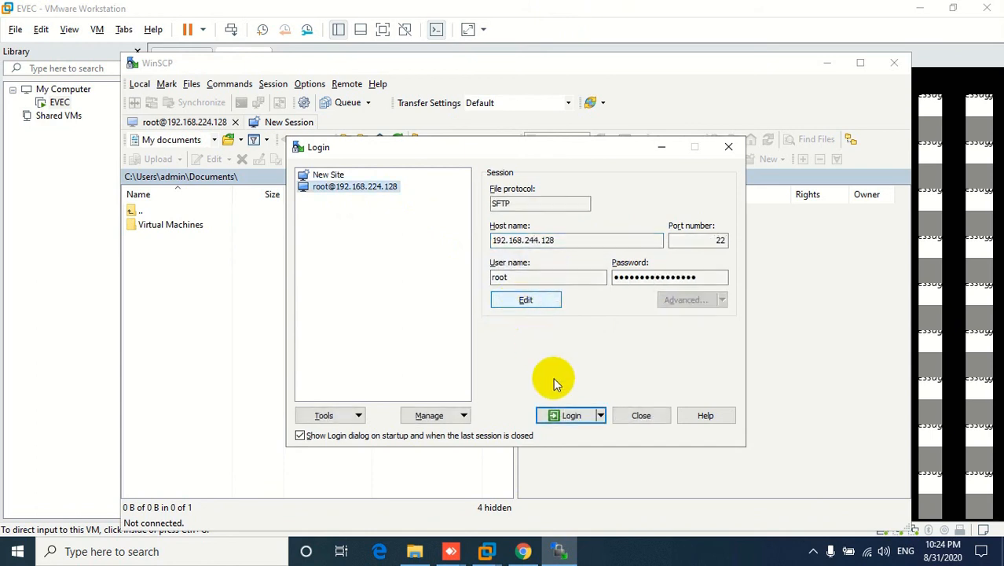
Log in to the saved site, accepting the server's host key, and go up to the remote root directory
left_click(559, 416)
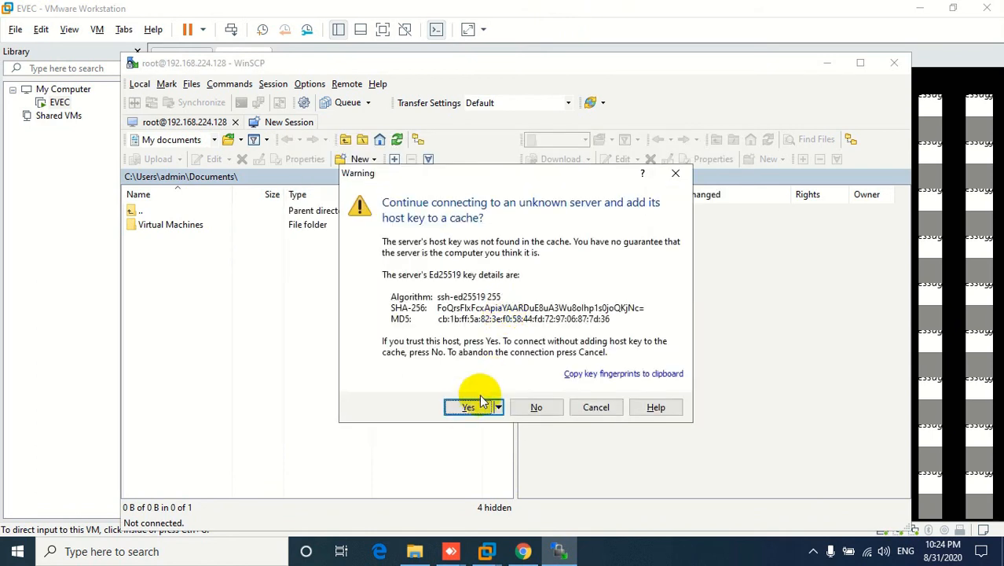
left_click(467, 408)
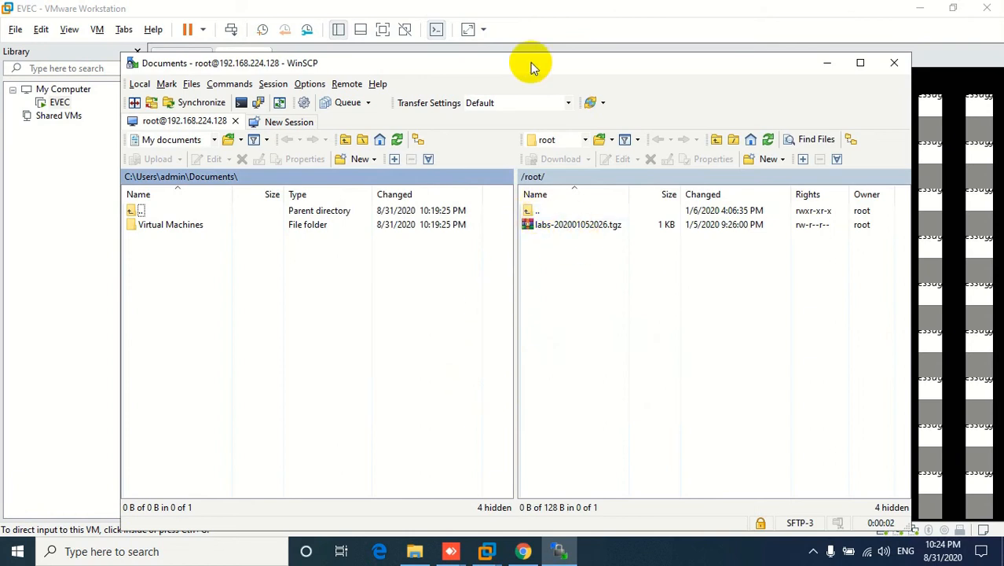
left_click_drag(531, 63, 479, 207)
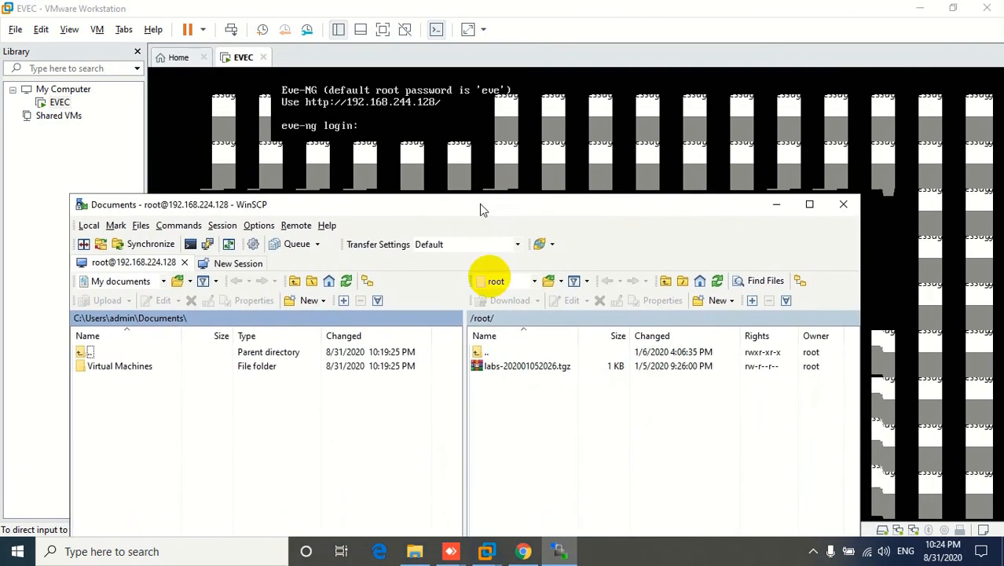
double_click(479, 353)
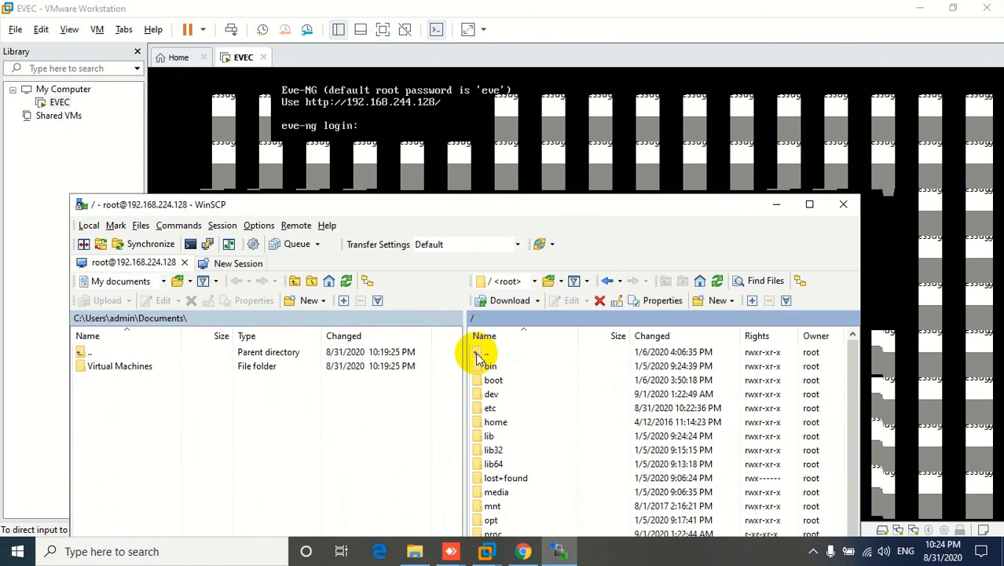
Maximize the WinSCP window and open the remote directory /opt/unetlab/addons/dynamips
left_click(809, 205)
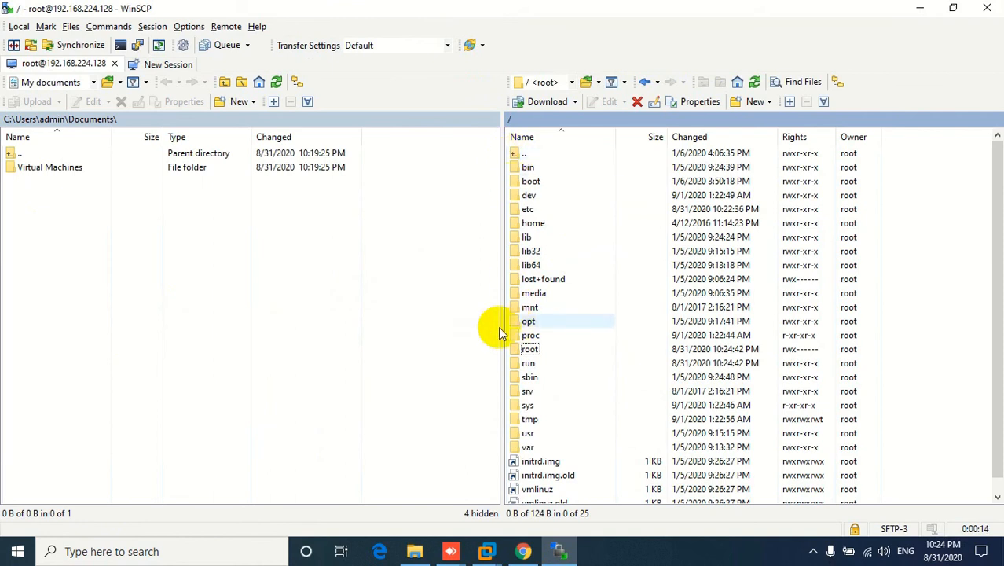
double_click(524, 323)
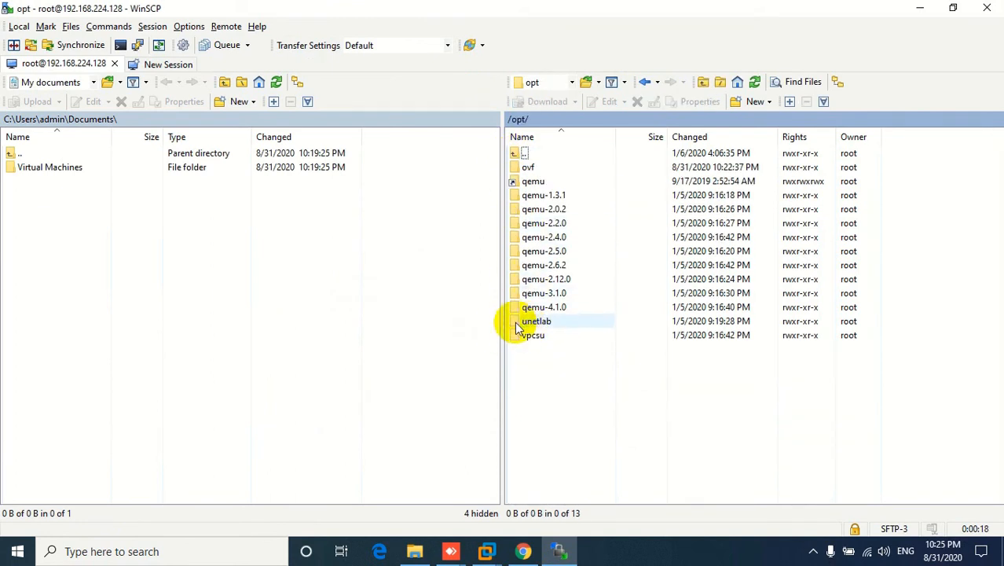
double_click(524, 321)
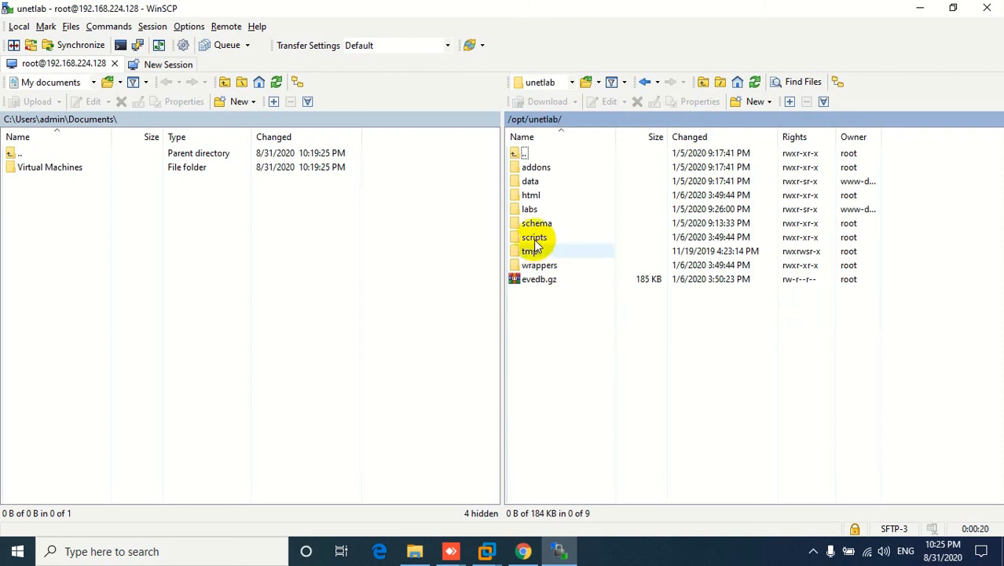
double_click(520, 166)
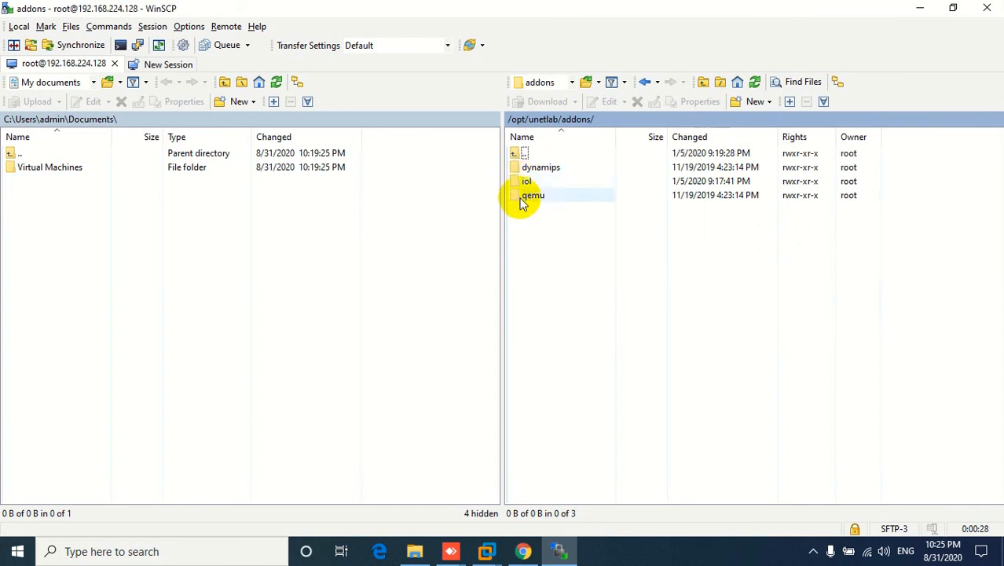
double_click(518, 168)
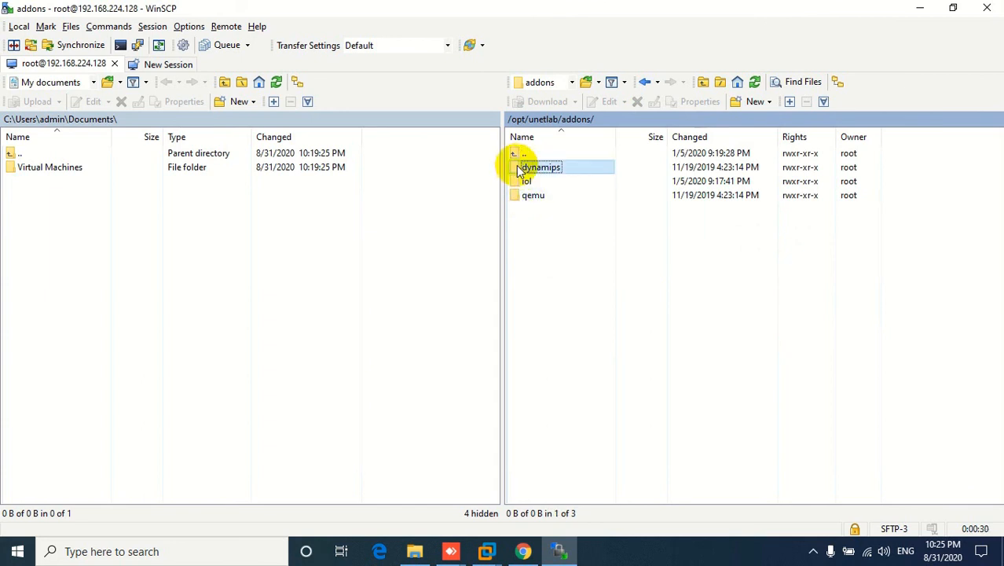
In File Explorer's all softwares folder, extract IOS-Router.zip to its own IOS-Router folder and open the nested IOS-Router folder
left_click(414, 551)
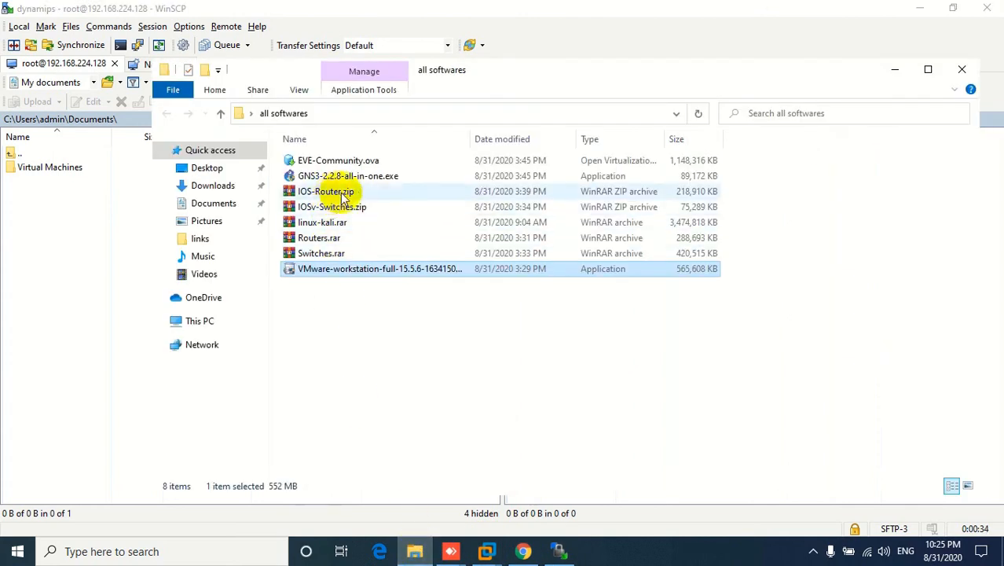
left_click(336, 196)
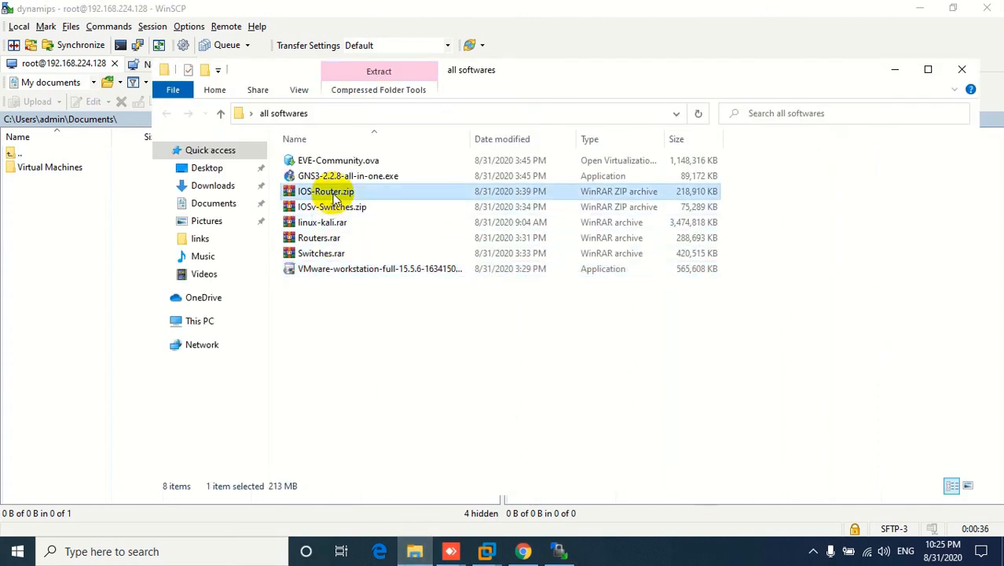
right_click(336, 197)
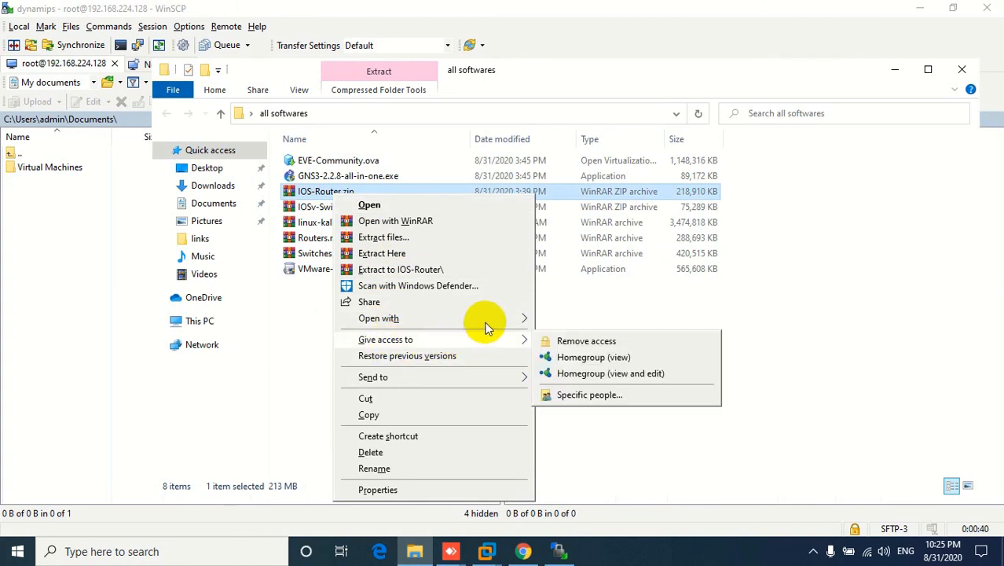
left_click(428, 271)
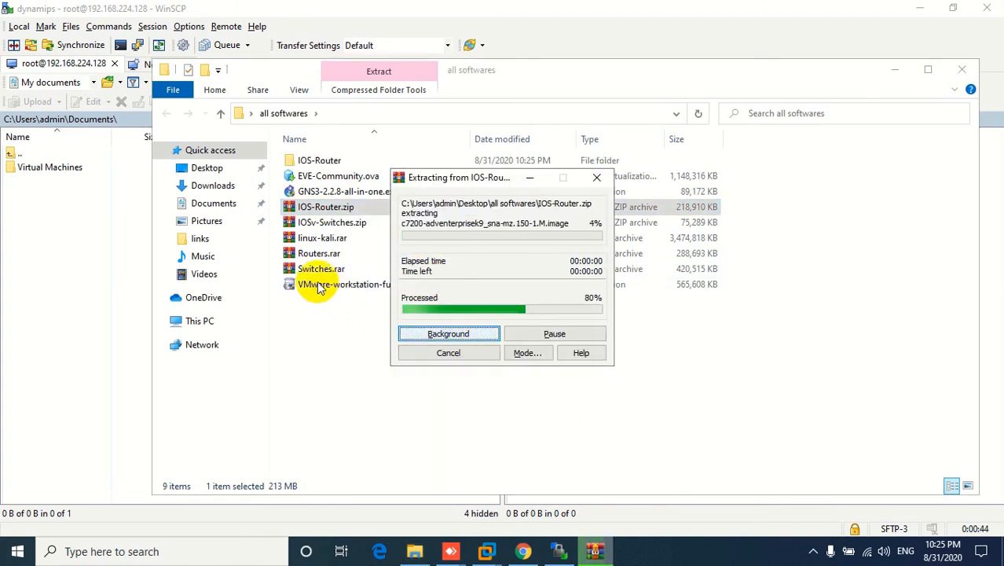
double_click(316, 161)
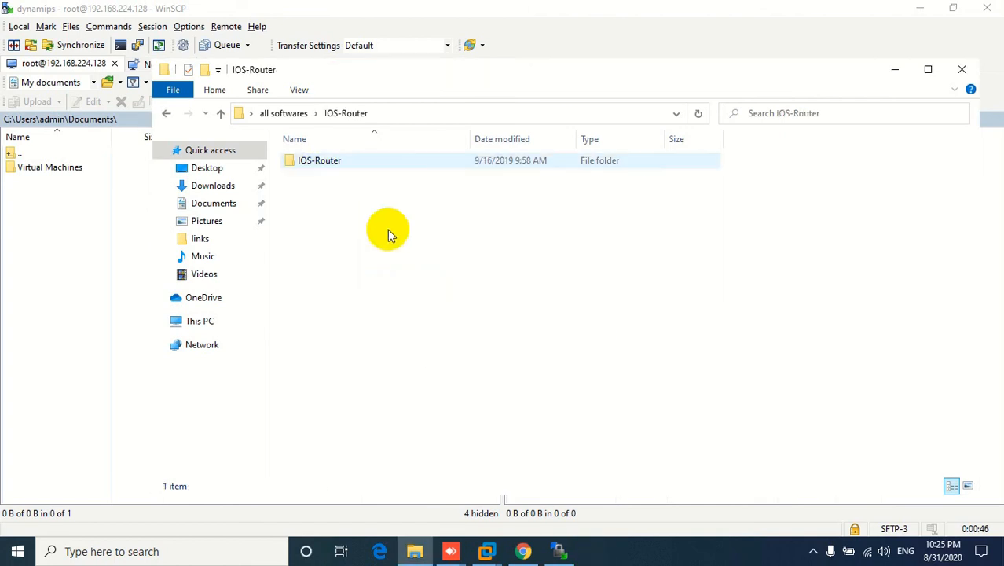
double_click(319, 161)
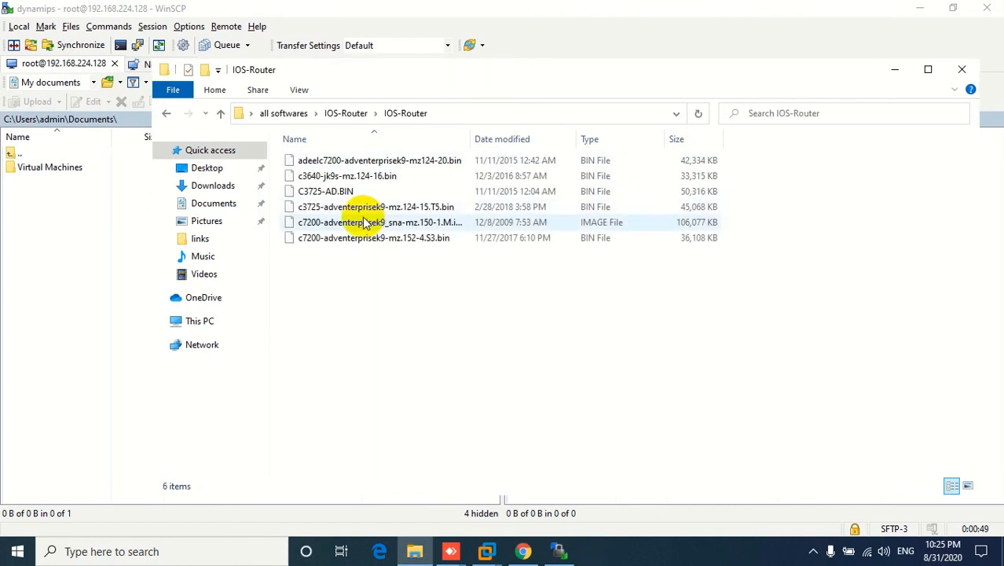
Return to the all softwares folder, extract Routers.rar to its own Routers folder and open the nested Routers folder
left_click(346, 111)
left_click(289, 116)
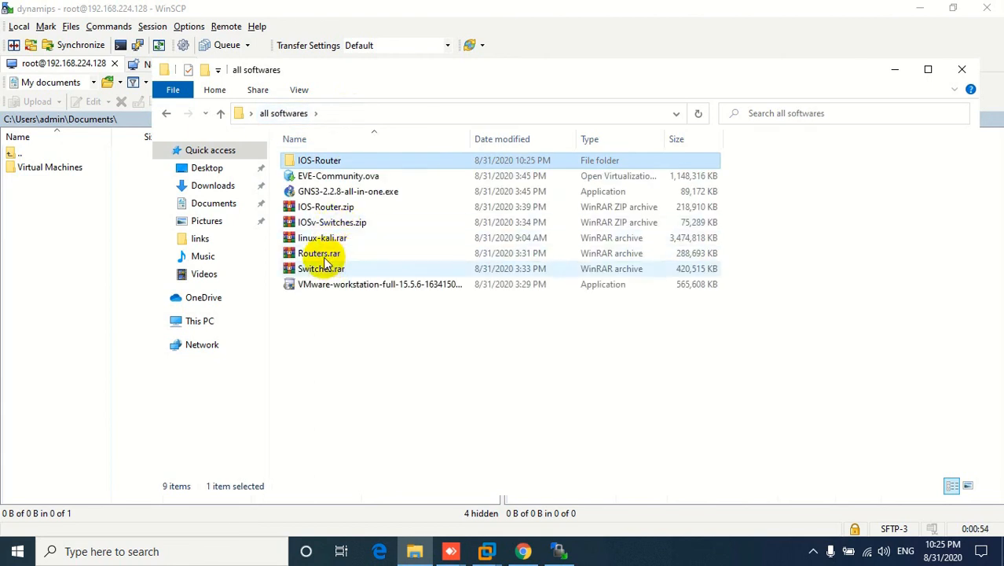
left_click(311, 253)
right_click(324, 256)
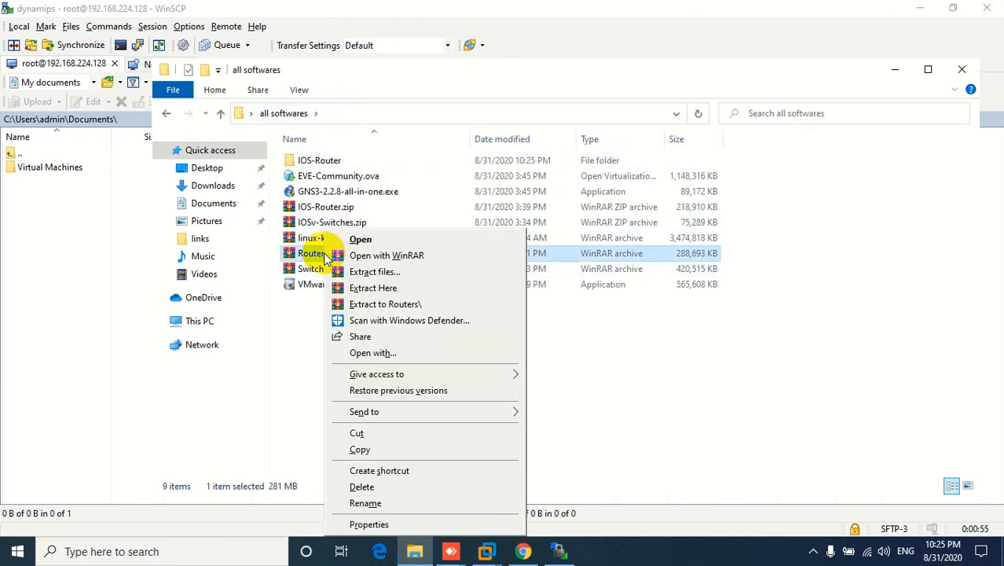
left_click(381, 307)
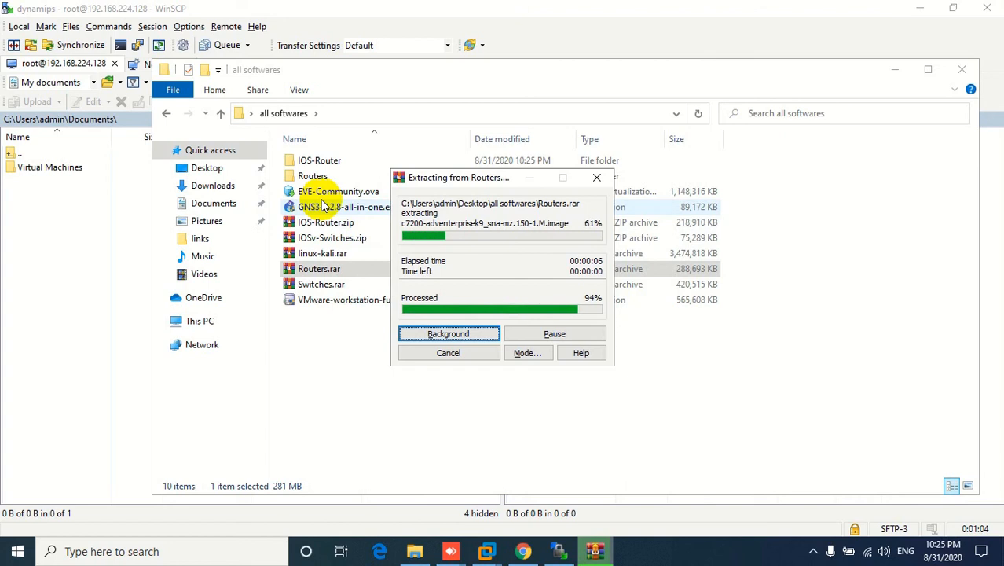
double_click(311, 177)
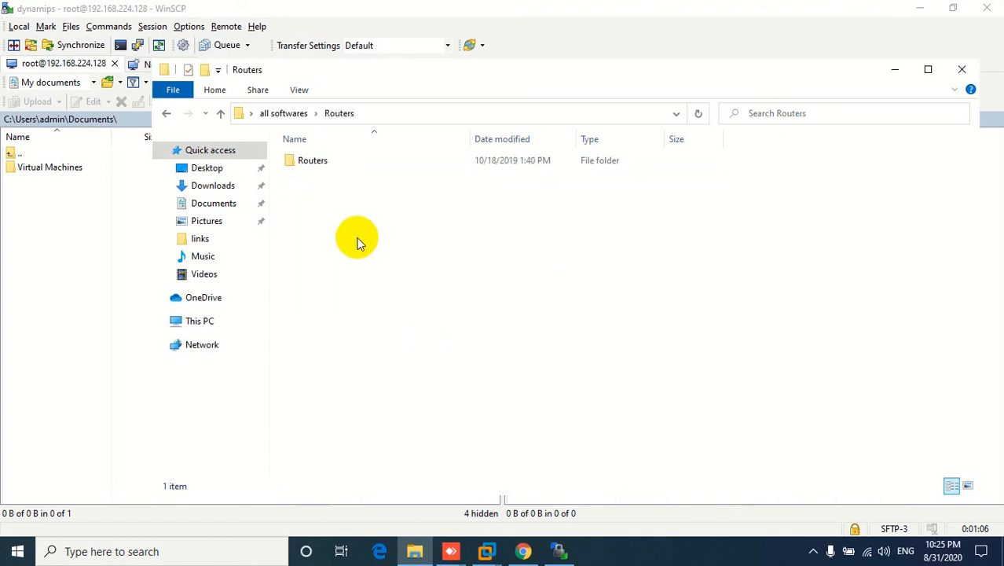
double_click(298, 161)
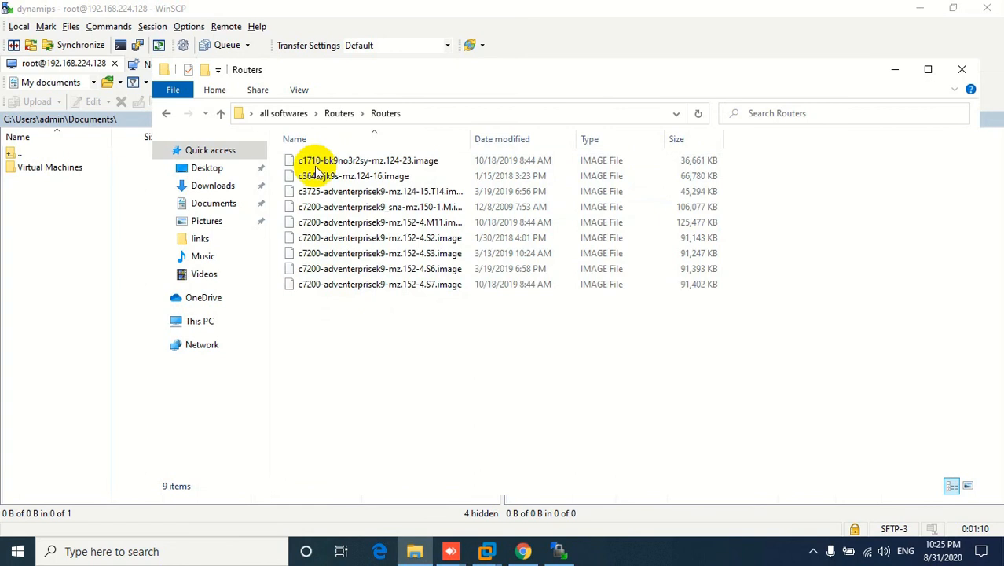
Check the extracted folder's path and browse WinSCP's local side to Desktop\all softwares\Routers\Routers
left_click(424, 113)
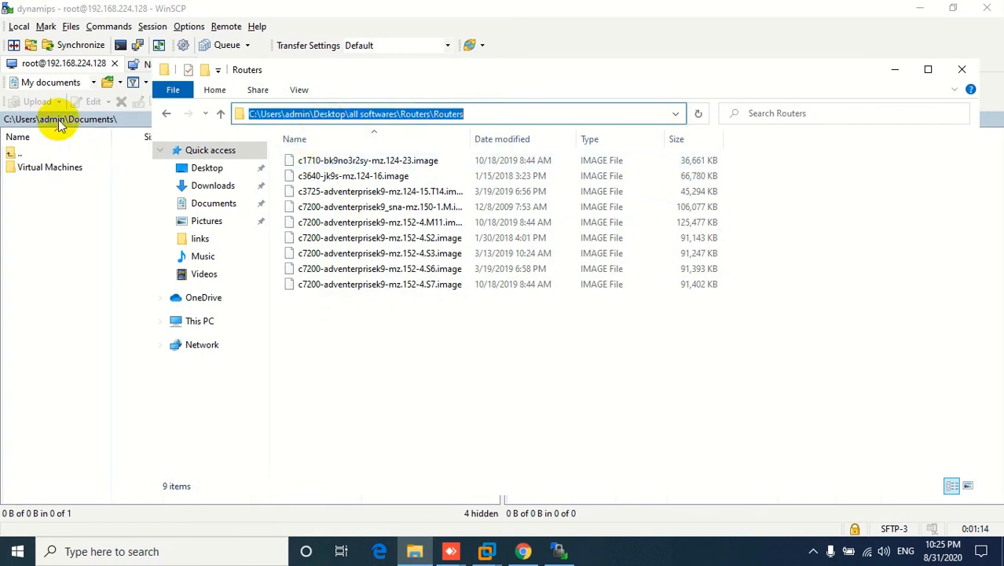
left_click(94, 83)
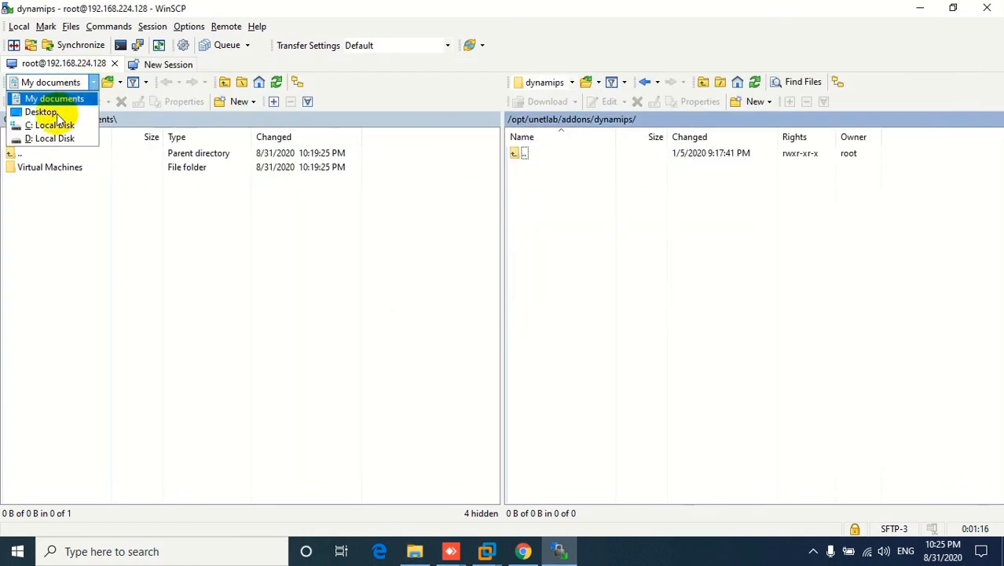
left_click(50, 114)
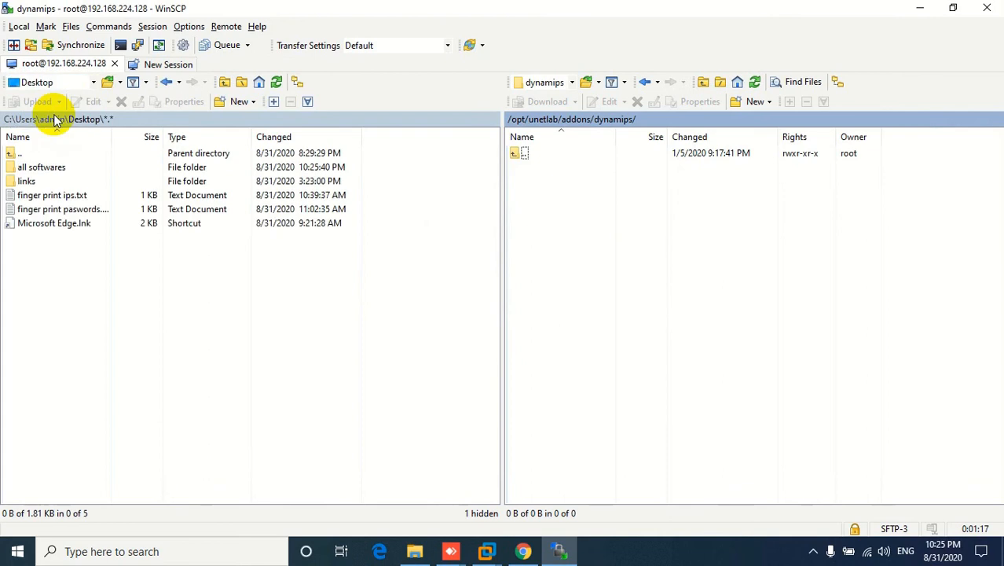
double_click(49, 168)
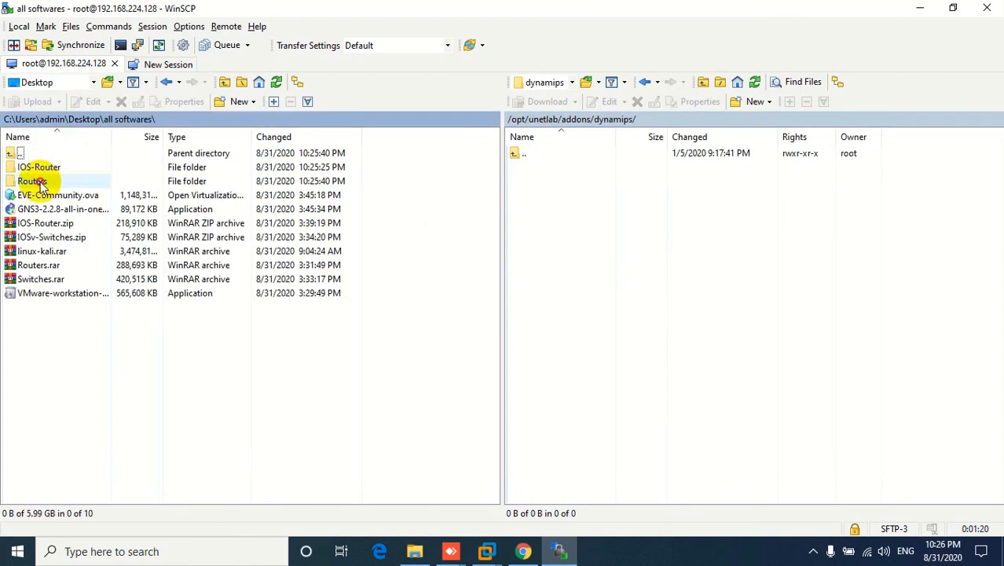
double_click(33, 182)
double_click(31, 170)
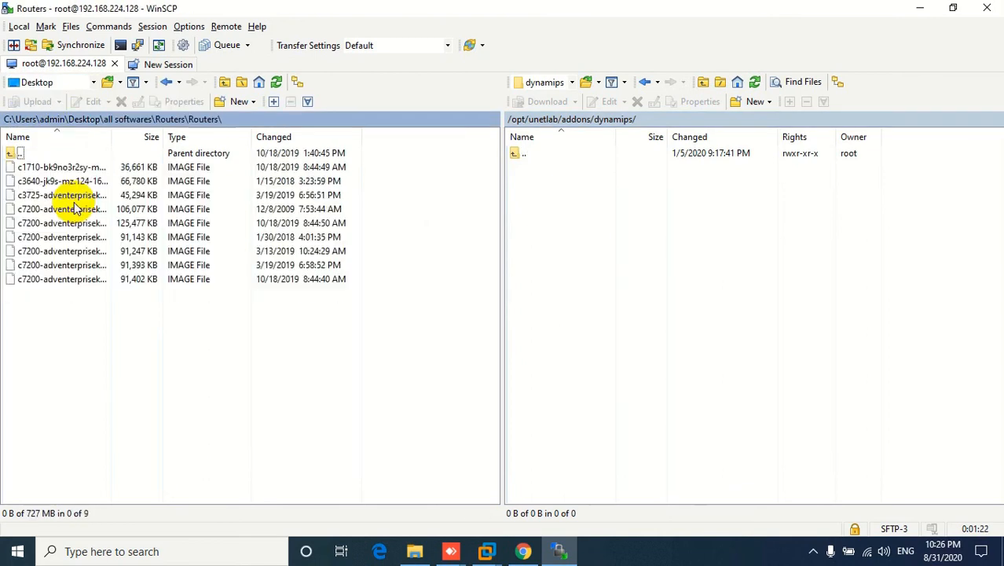
Move the local file c1710-bk9no3r2sy-mz.124-23.image to the recycle bin
left_click(52, 170)
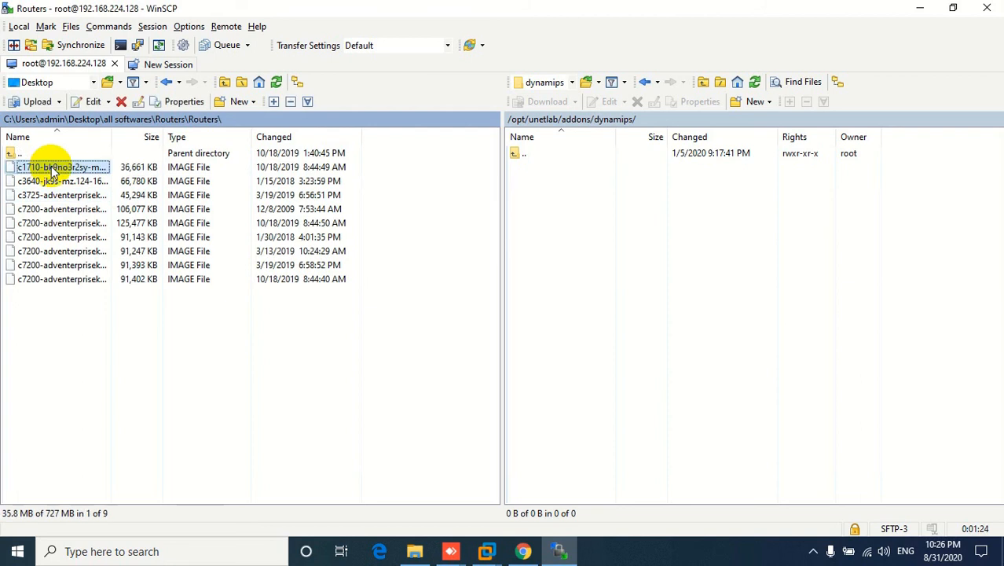
key("Delete")
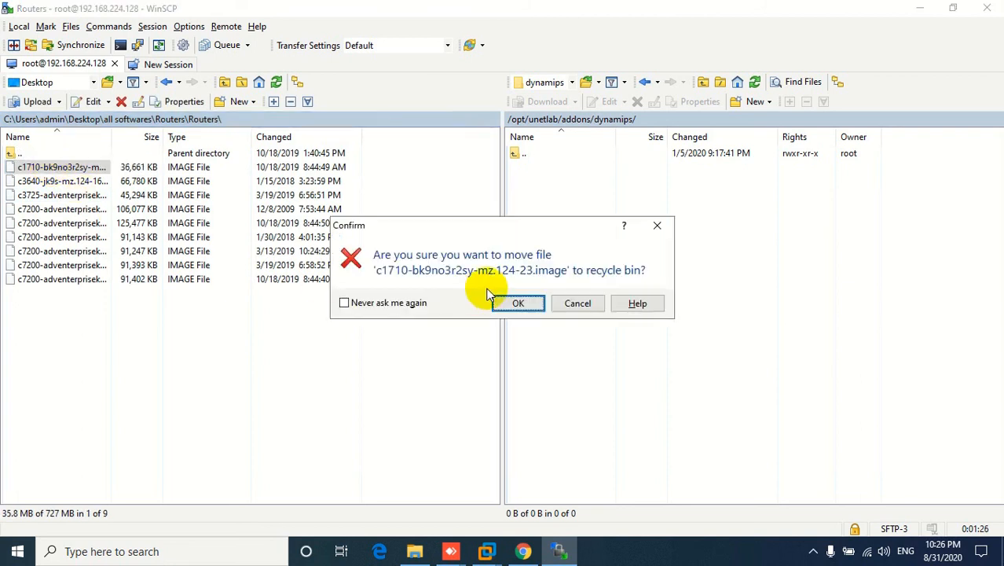
left_click(517, 300)
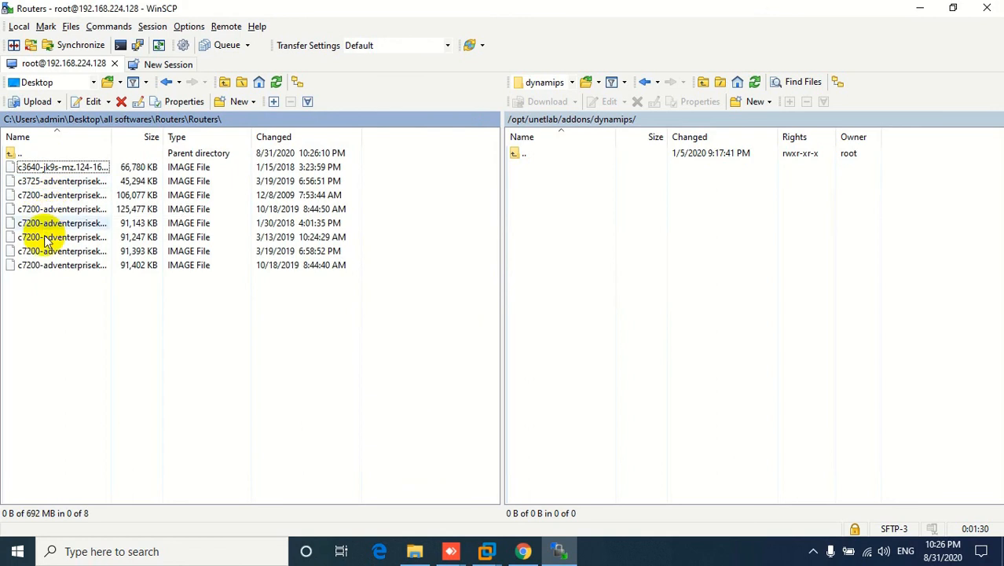
Upload the remaining eight router images to /opt/unetlab/addons/dynamips/, opting not to show the upload dialog again
left_click_drag(53, 226, 582, 200)
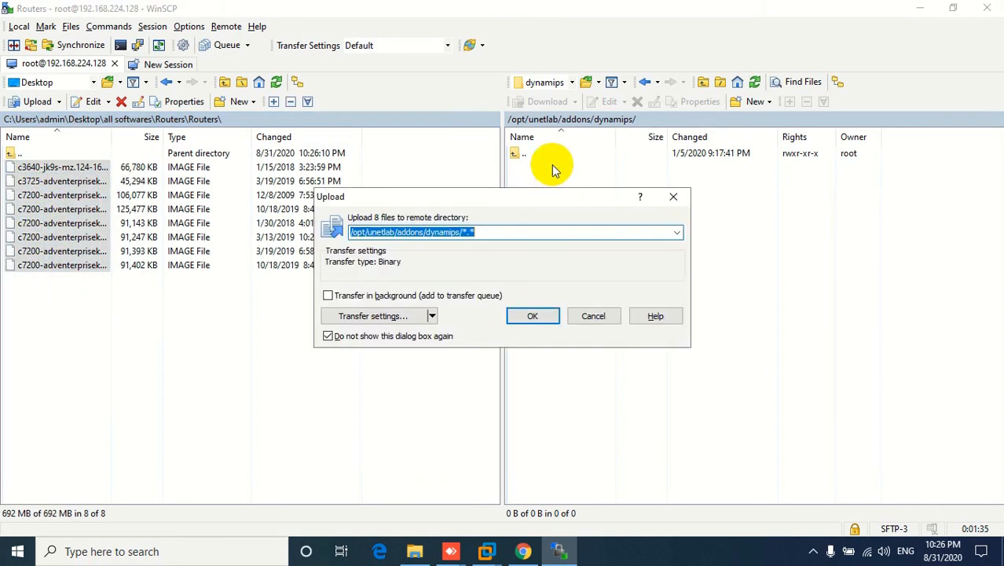
left_click(531, 315)
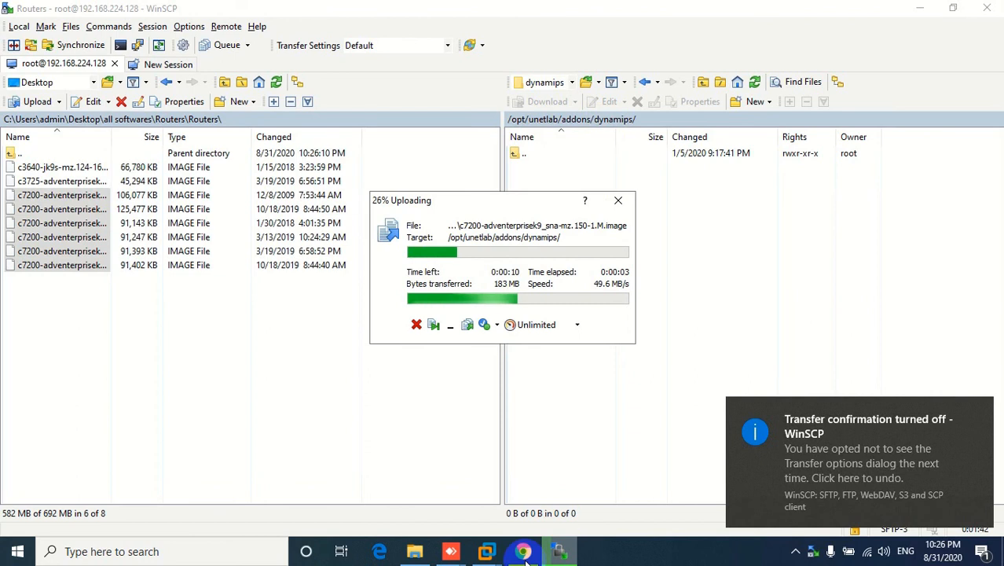
In File Explorer's all softwares folder, extract Switches.rar to its own Switches folder and open the nested Switches folder
left_click(415, 552)
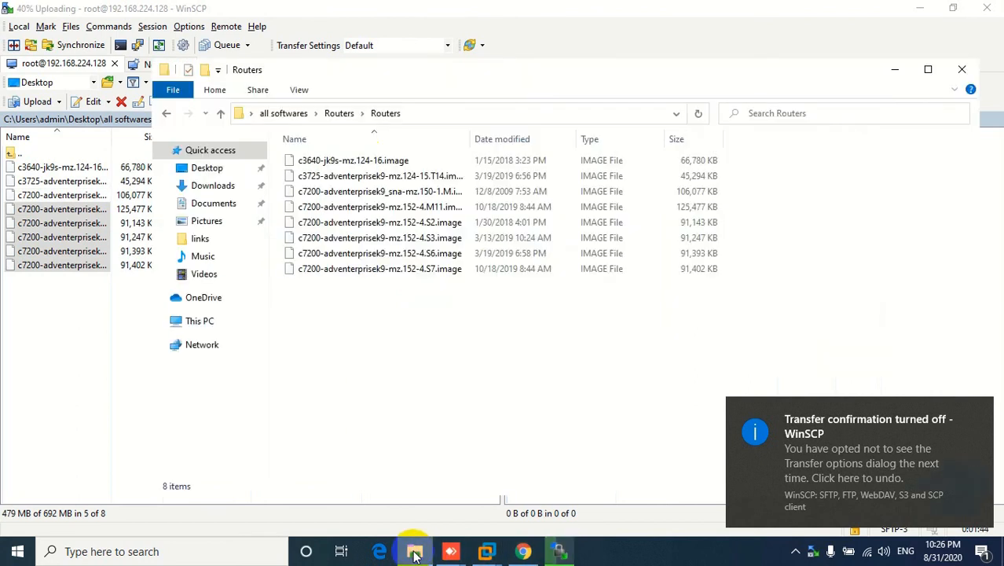
left_click(340, 116)
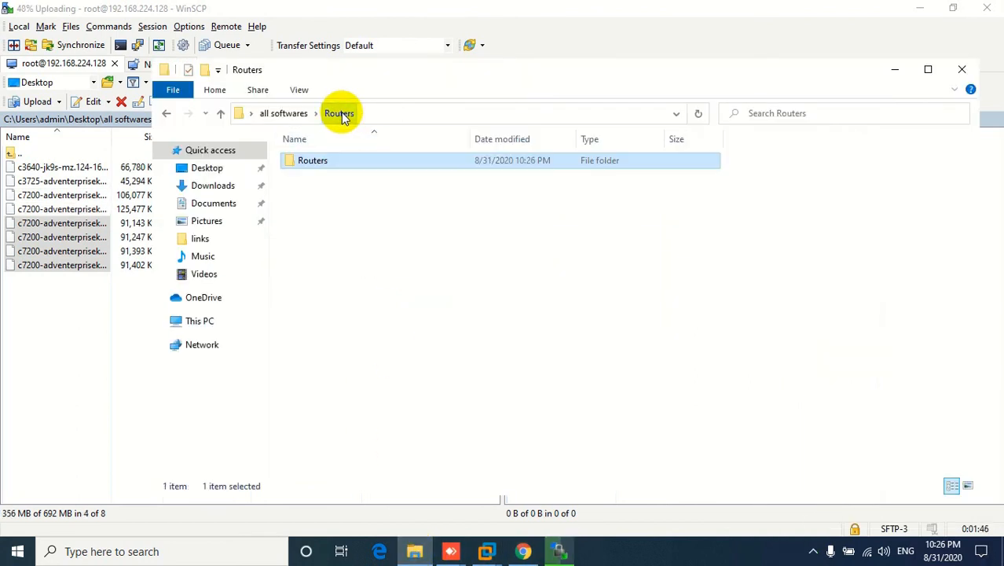
left_click(283, 115)
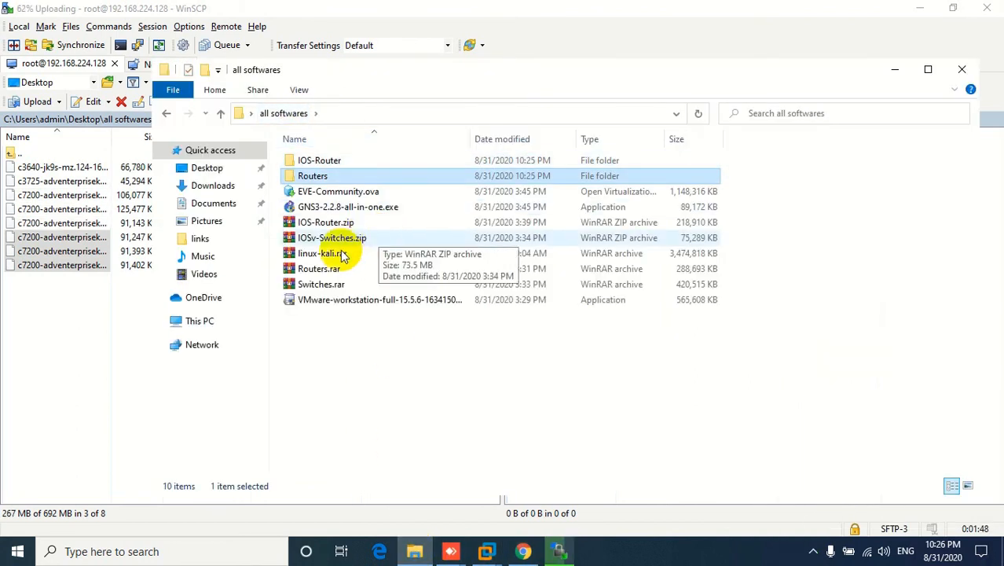
left_click(325, 286)
right_click(324, 286)
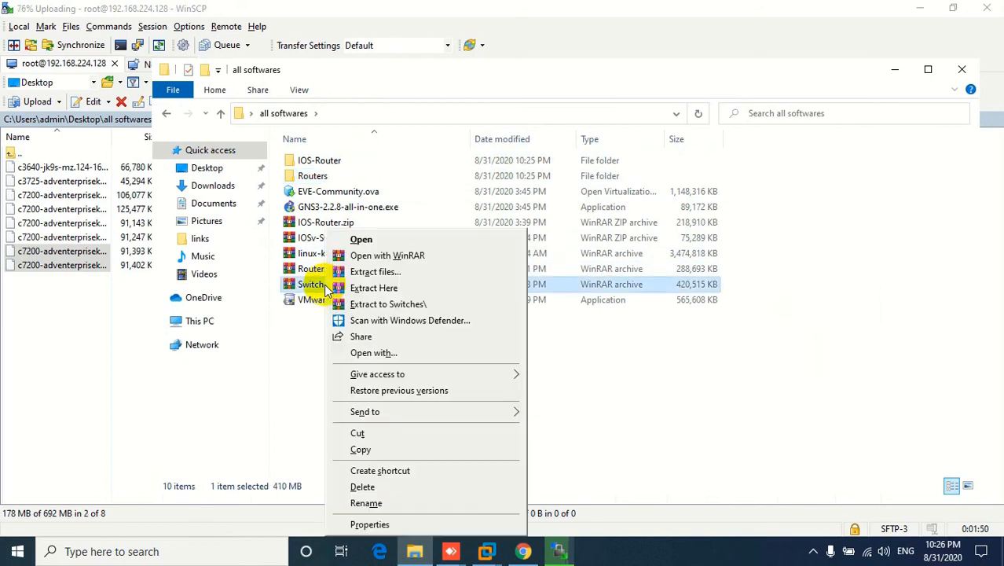
left_click(372, 305)
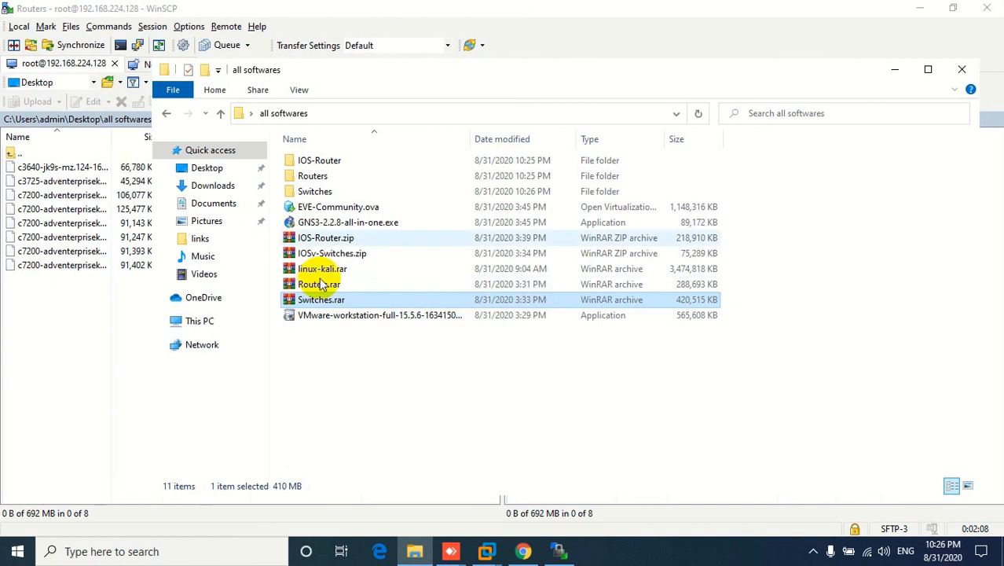
double_click(322, 191)
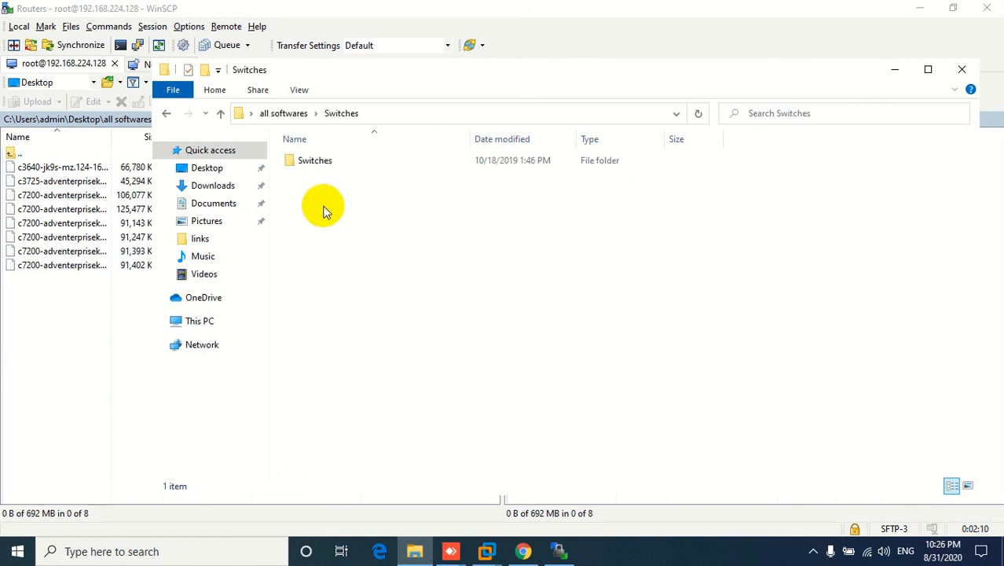
double_click(320, 165)
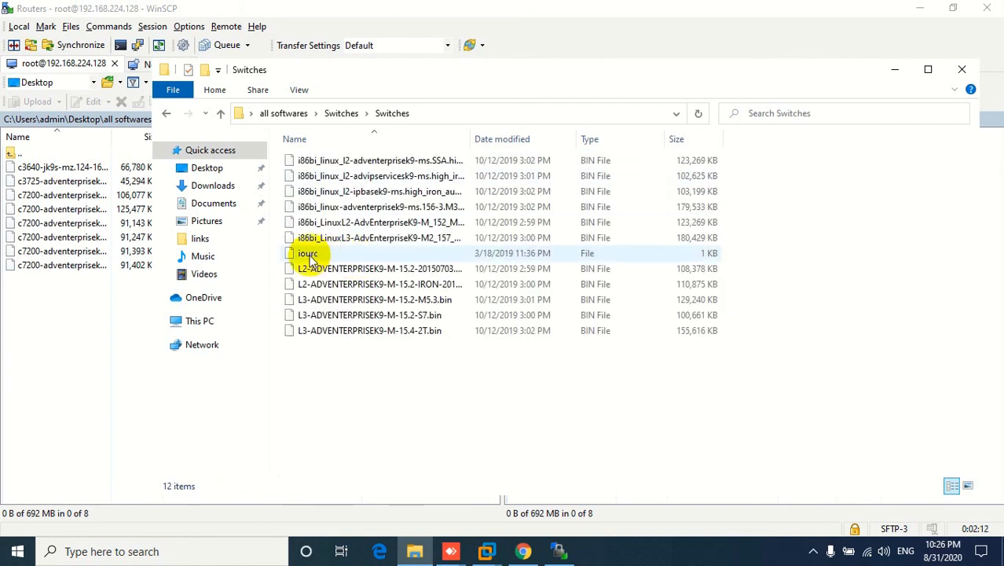
left_click(311, 258)
right_click(312, 258)
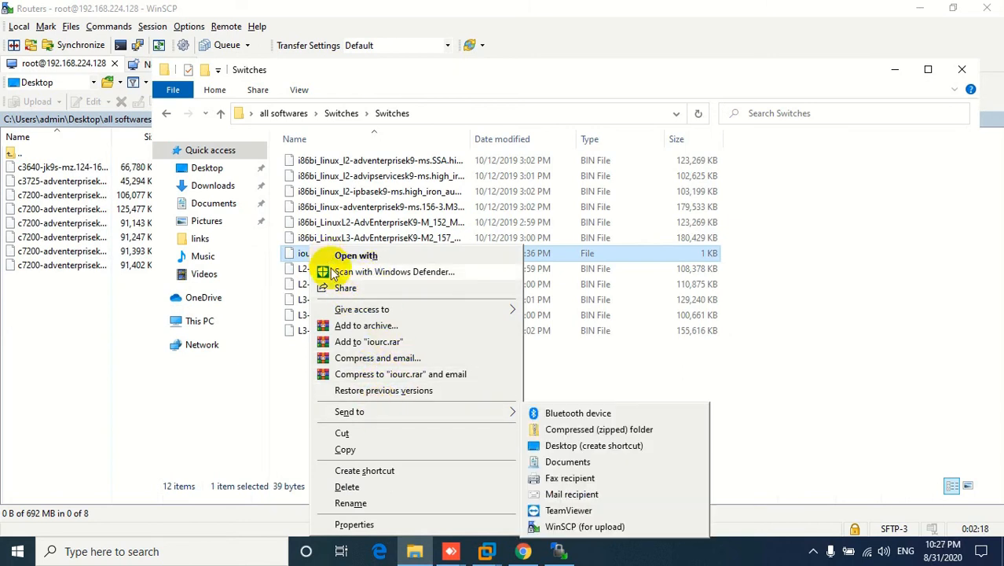
left_click(606, 380)
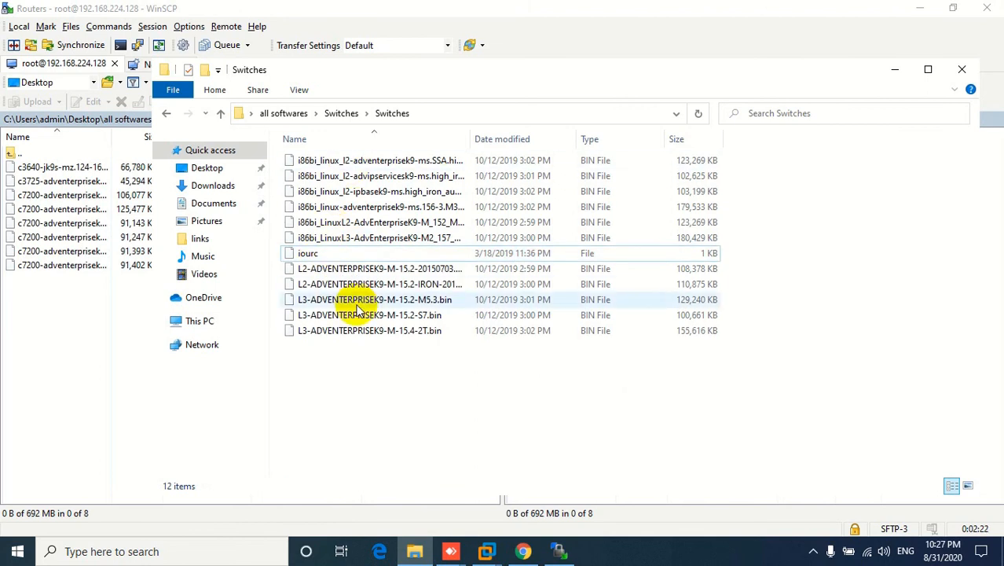
Return to WinSCP and browse the remote side to /opt/unetlab/addons/iol/bin/
left_click(893, 71)
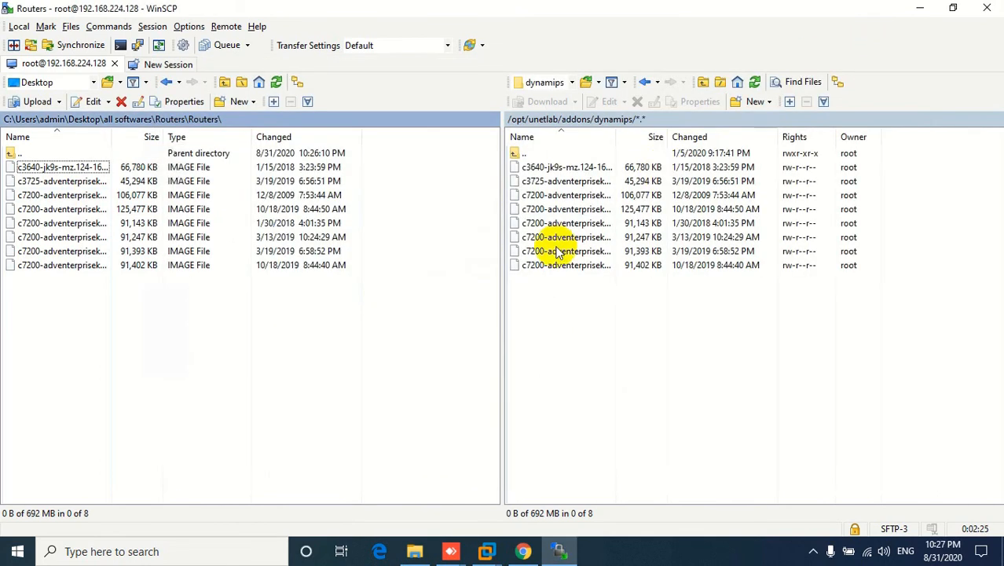
double_click(517, 155)
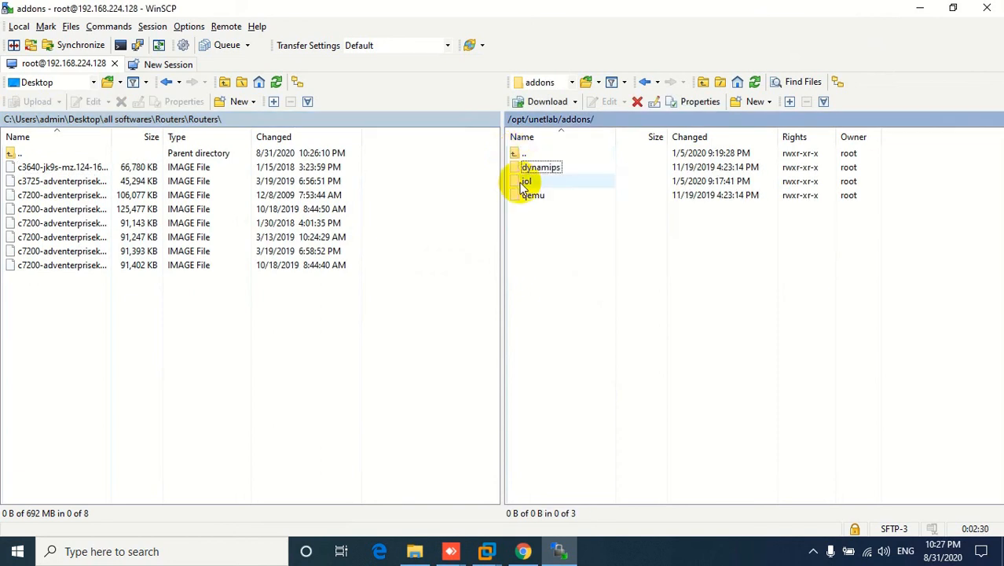
double_click(521, 182)
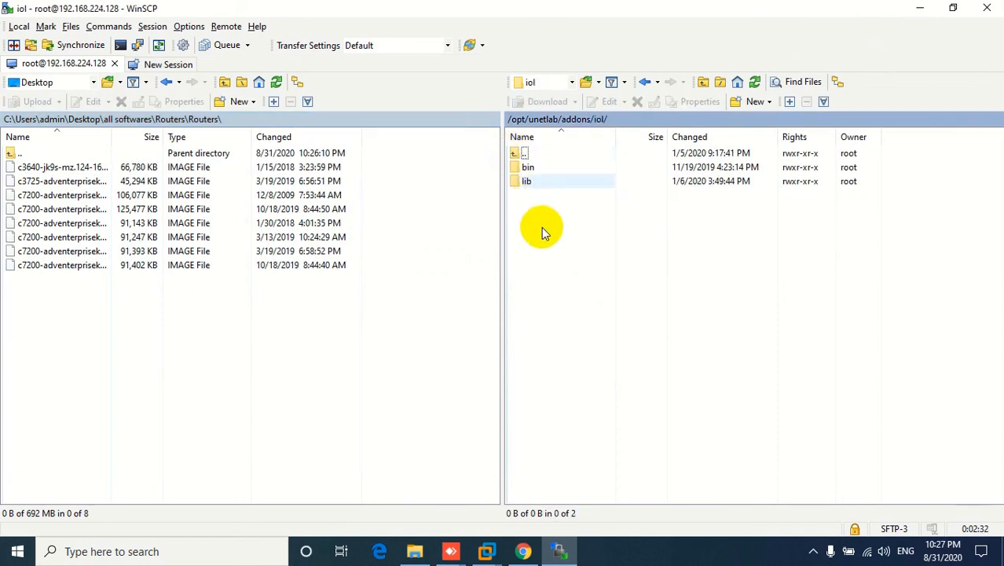
double_click(522, 167)
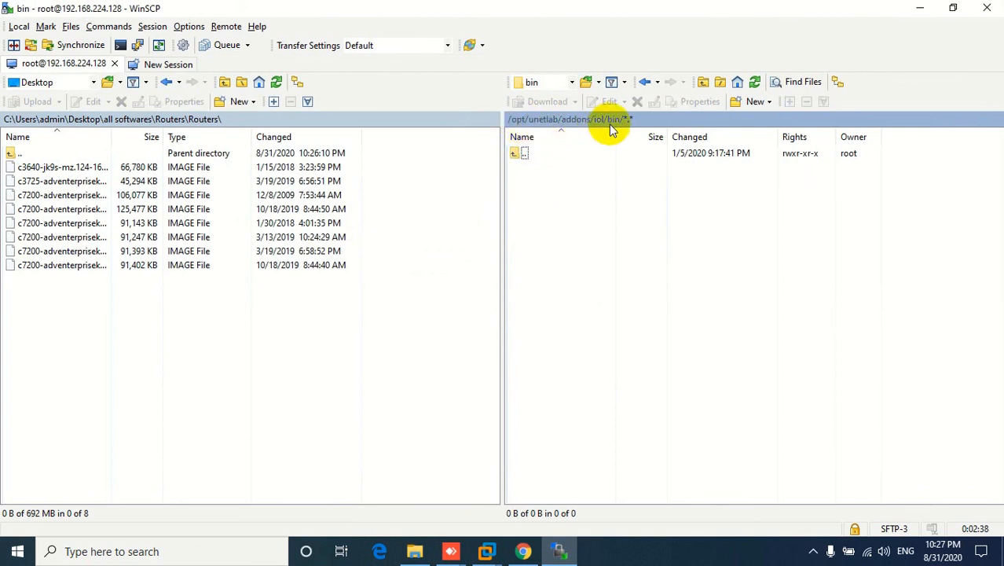
Browse WinSCP's local side to Desktop\all softwares\Switches\Switches and upload all twelve files to /opt/unetlab/addons/iol/bin/
left_click(11, 153)
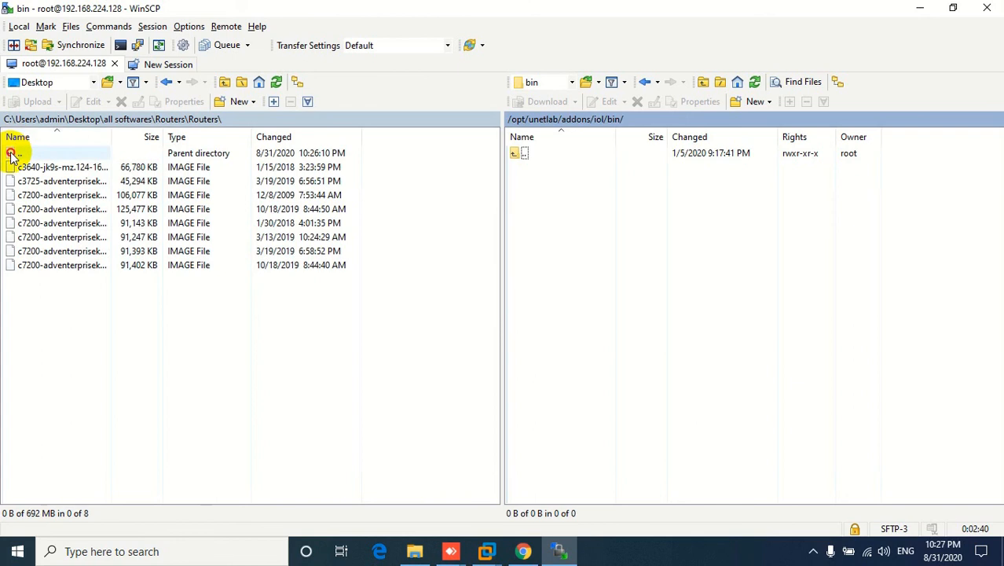
double_click(11, 153)
double_click(12, 154)
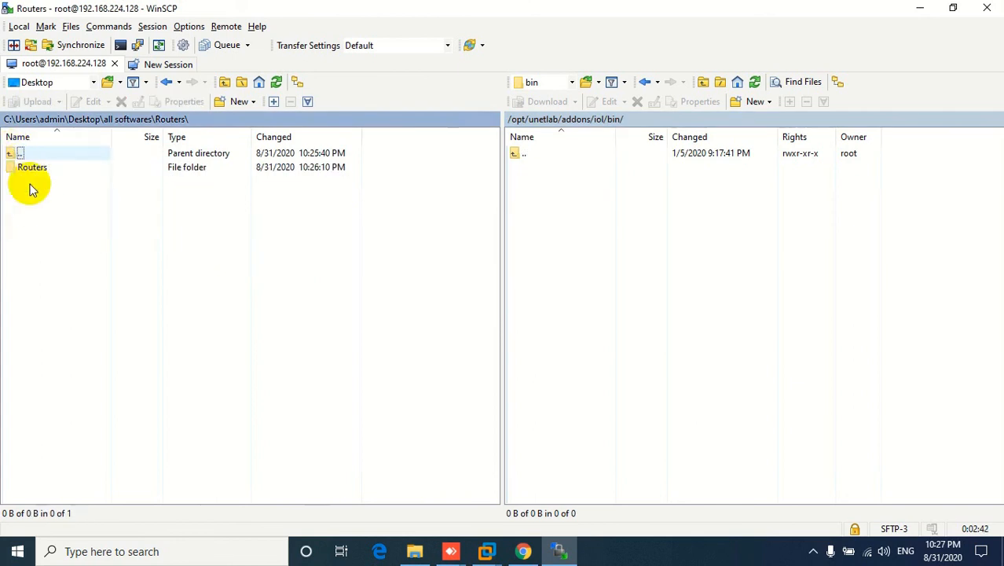
double_click(32, 195)
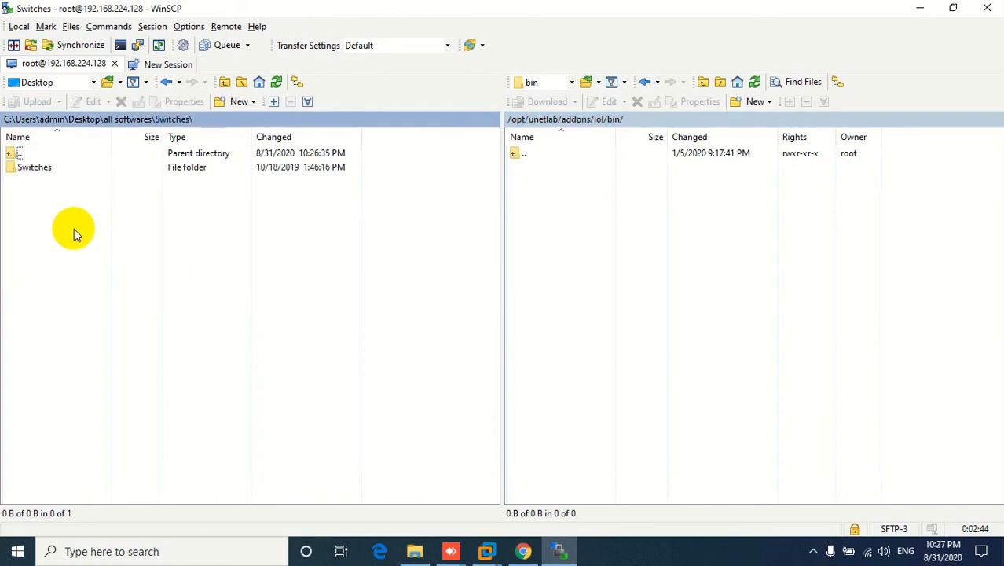
double_click(24, 169)
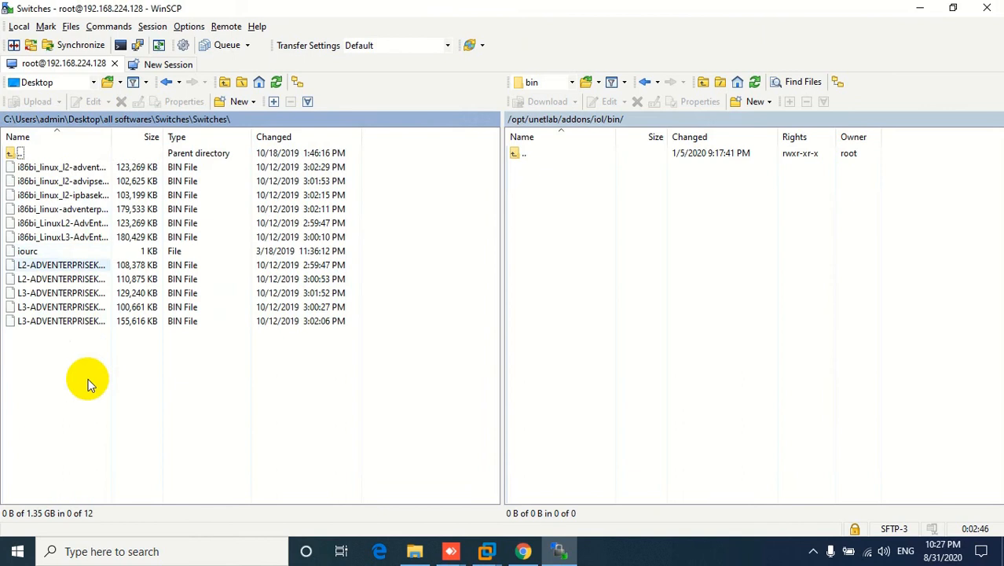
left_click_drag(89, 381, 586, 262)
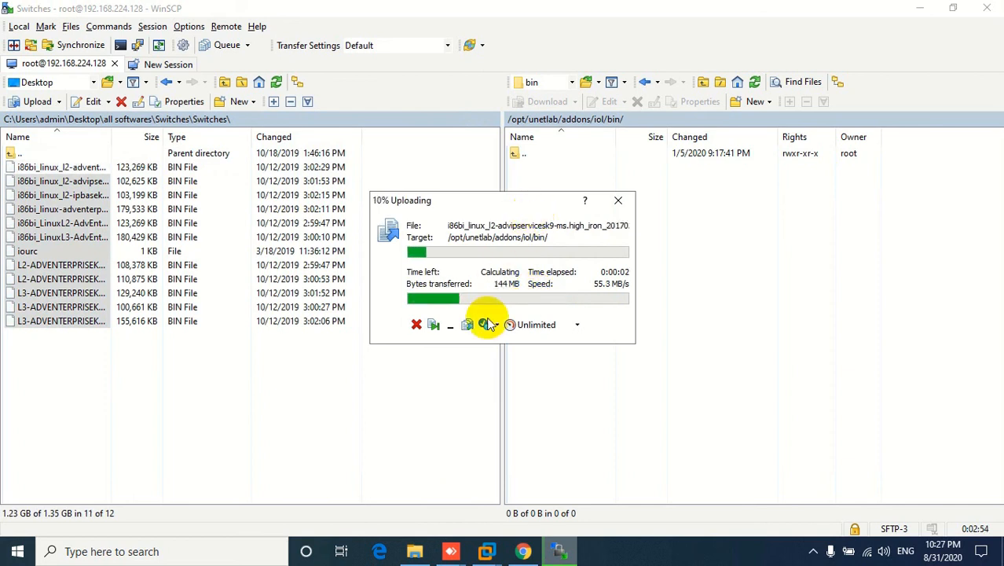
left_click(414, 553)
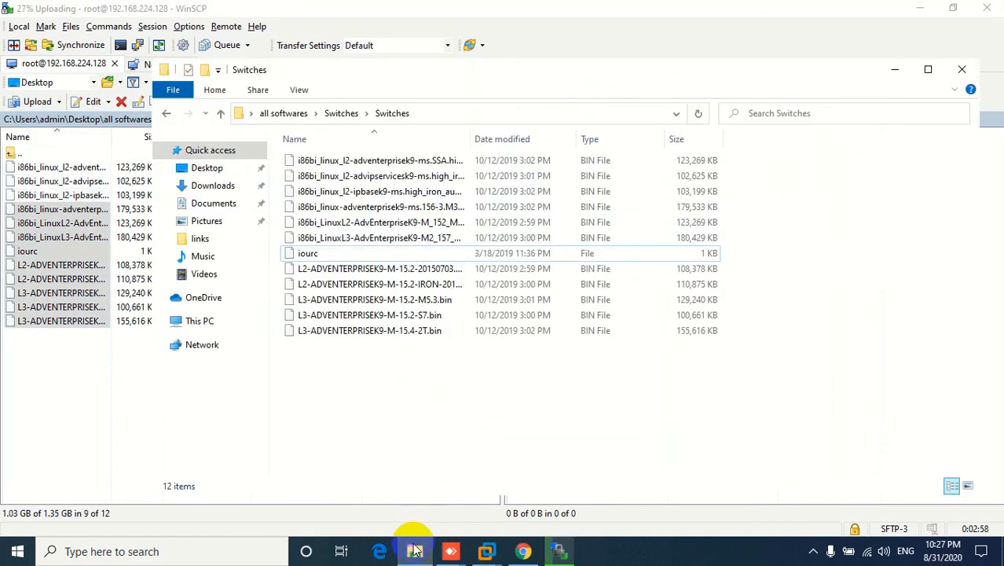
left_click(894, 69)
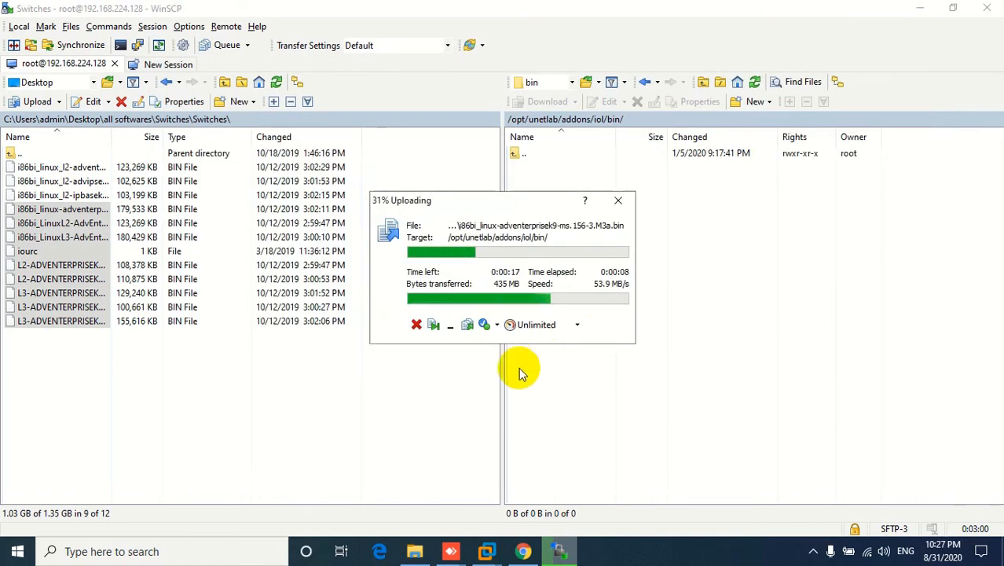
left_click(522, 552)
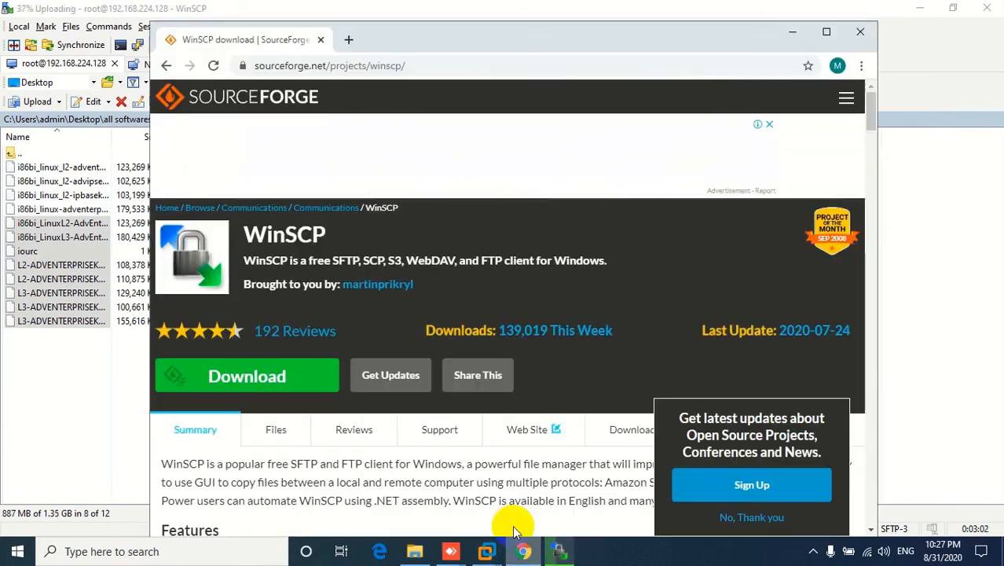
left_click(350, 69)
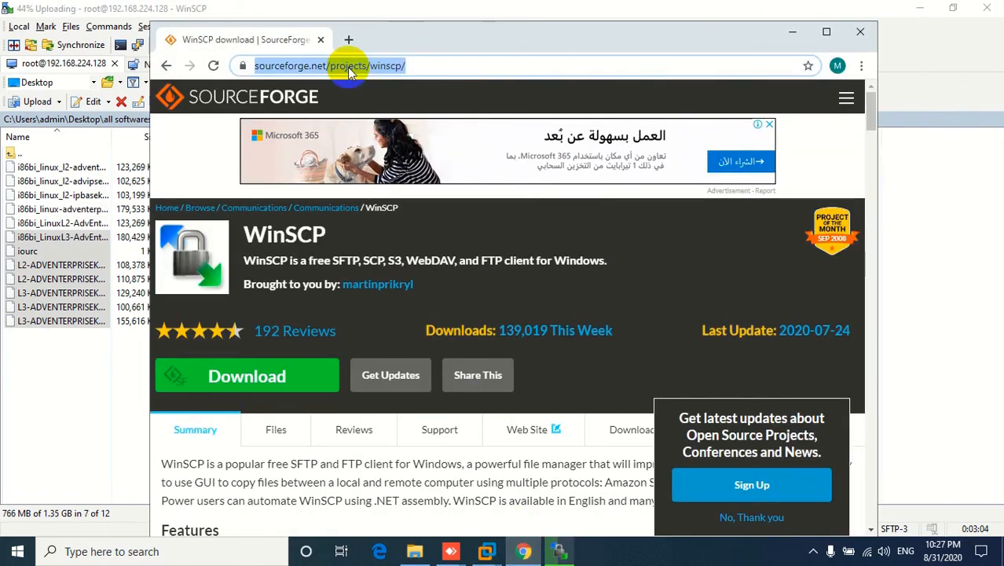
type("www.google.com")
key("Return")
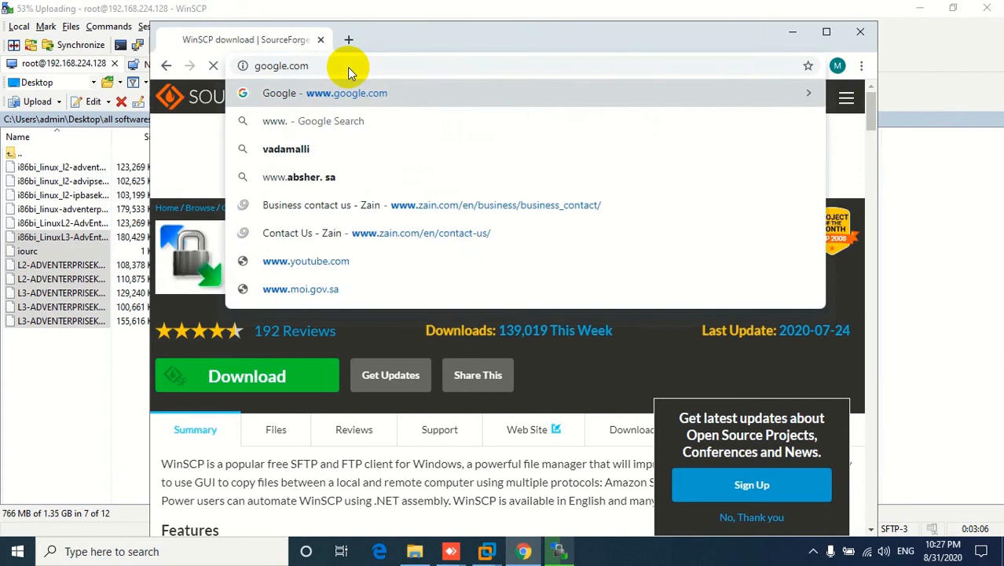
type("fix")
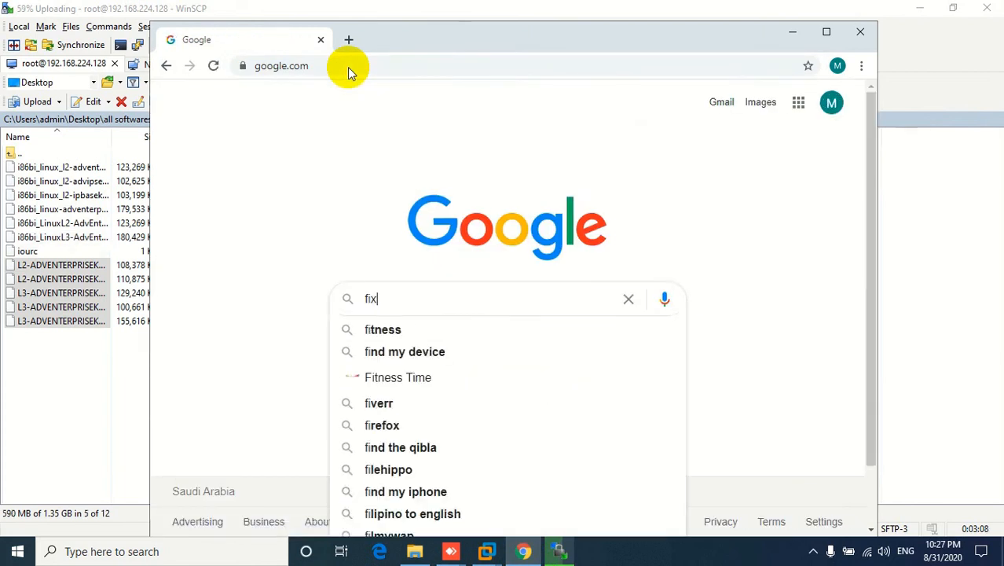
type("perm")
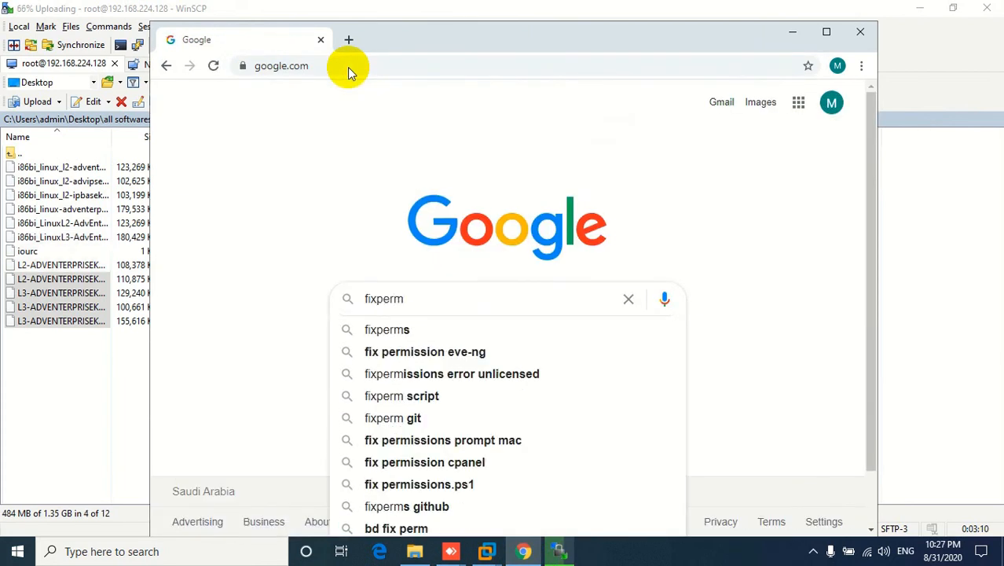
type("ission eve")
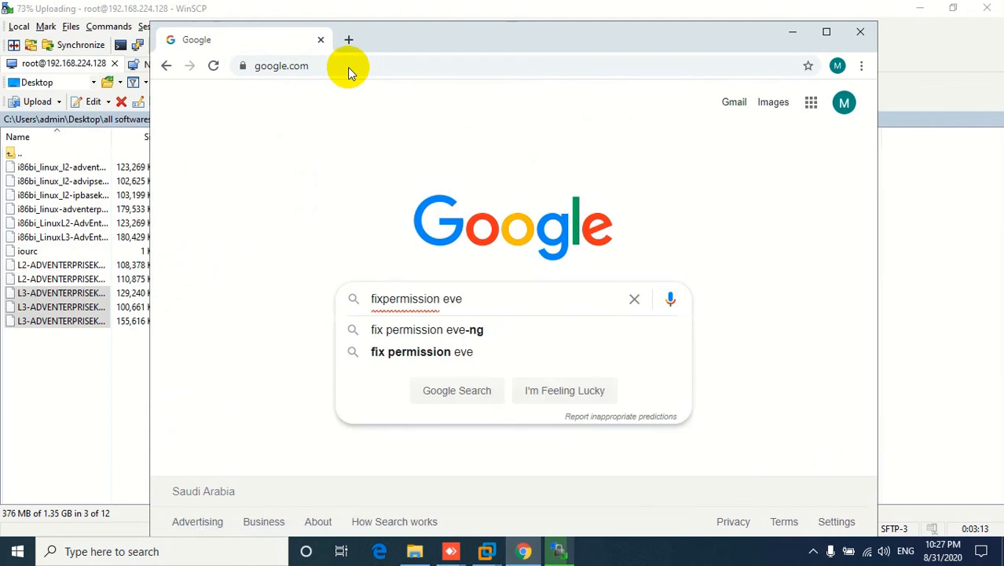
key("Down")
key("Return")
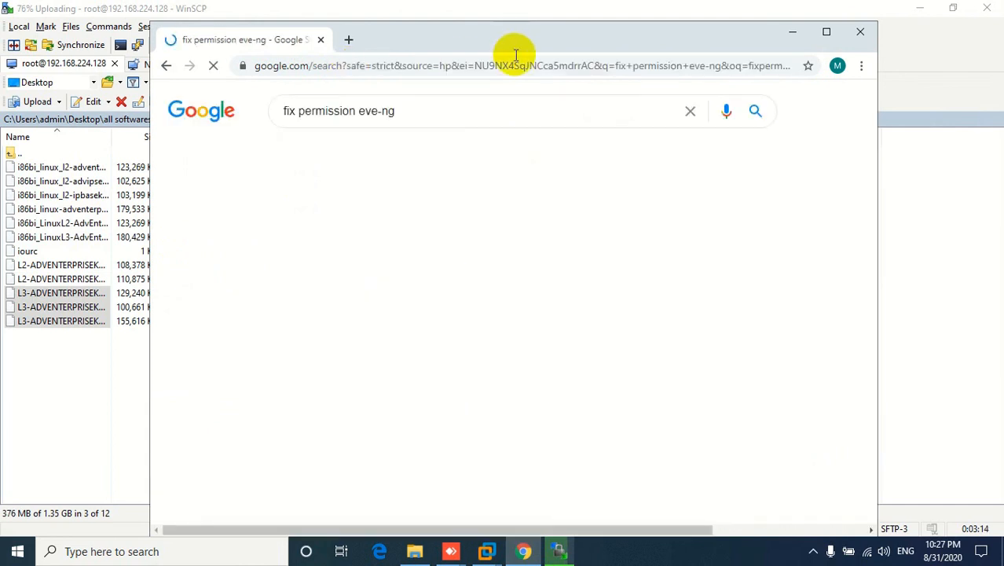
left_click(829, 33)
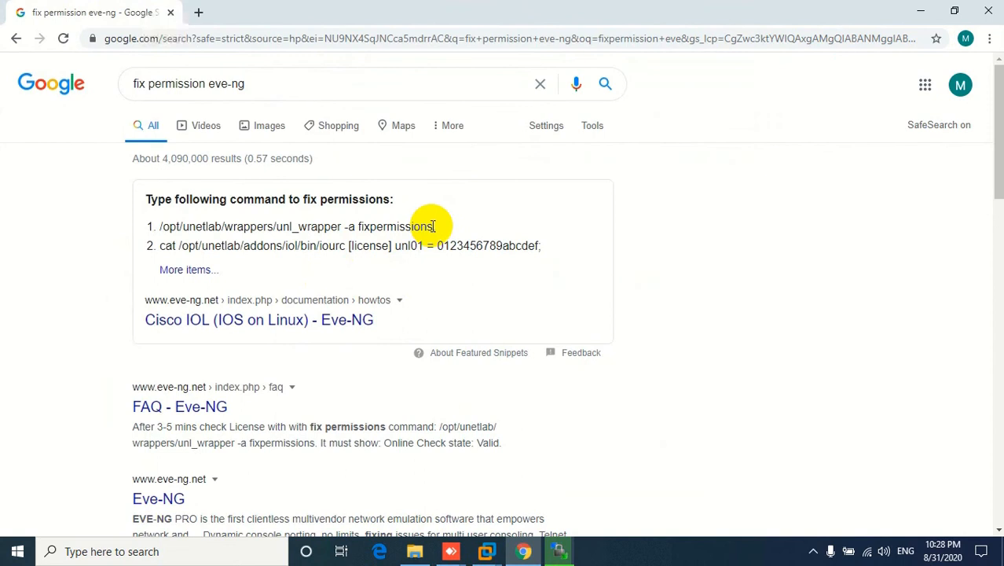
Copy the command /opt/unetlab/wrappers/unl_wrapper -a fixpermissions from the featured search result
left_click_drag(434, 226, 163, 227)
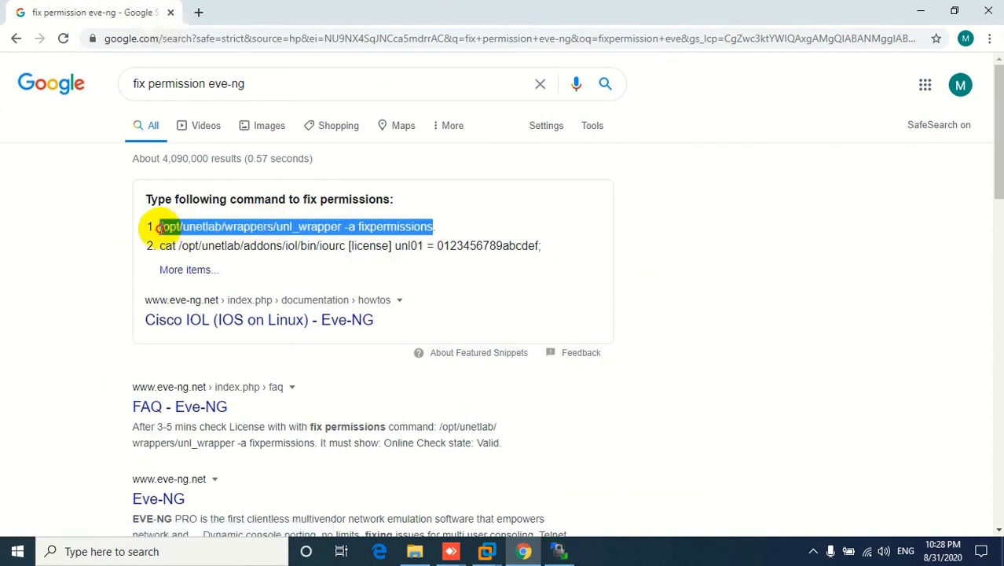
right_click(168, 228)
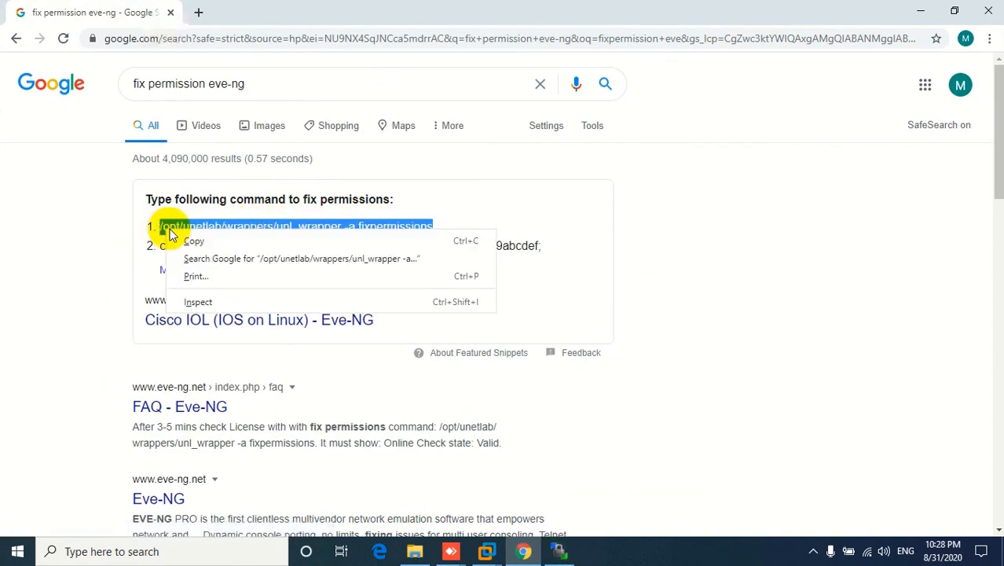
left_click(235, 240)
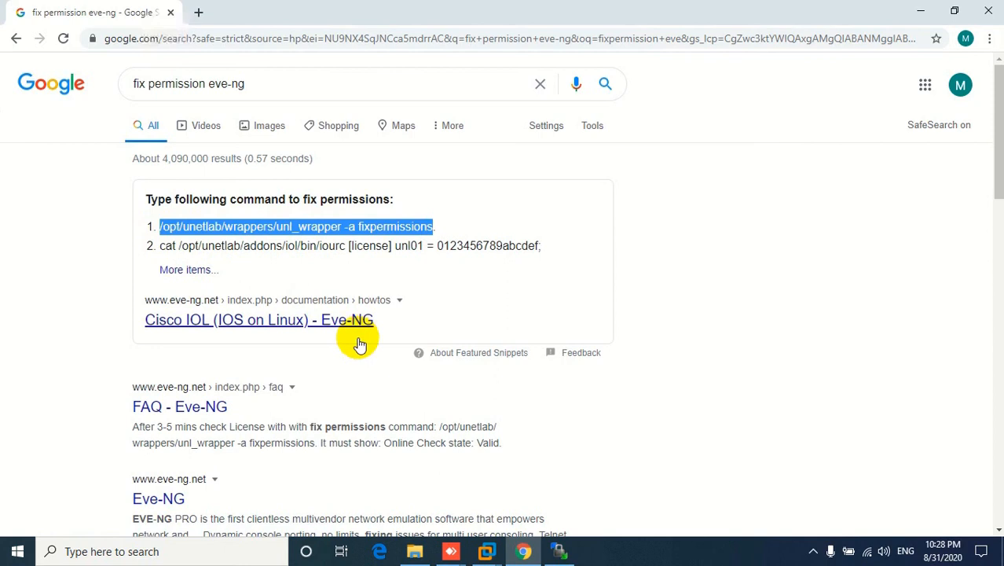
Switch to the EVEC virtual machine in VMware Workstation and log in to its console as root with the account password
left_click(487, 553)
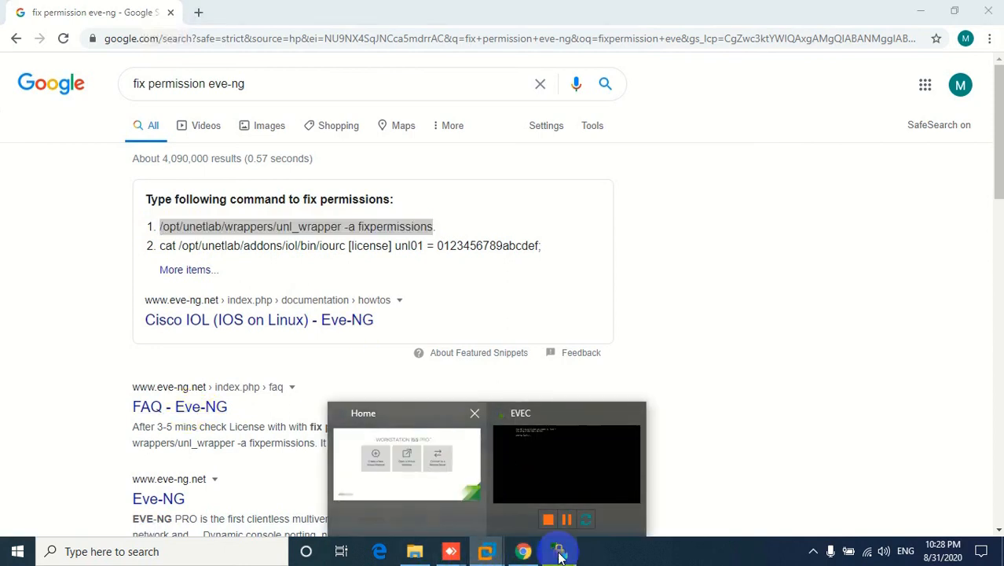
left_click(560, 554)
left_click(485, 550)
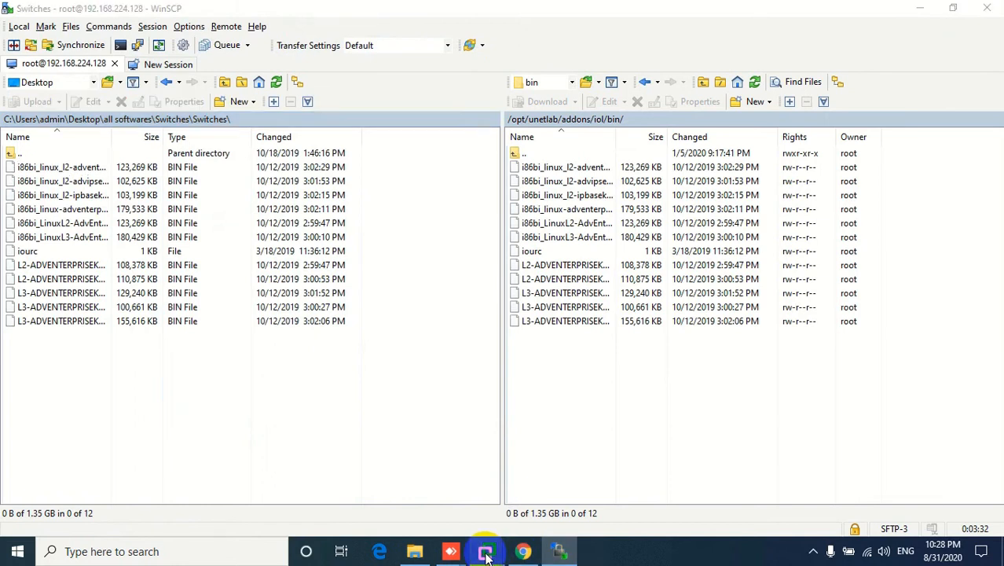
left_click(533, 480)
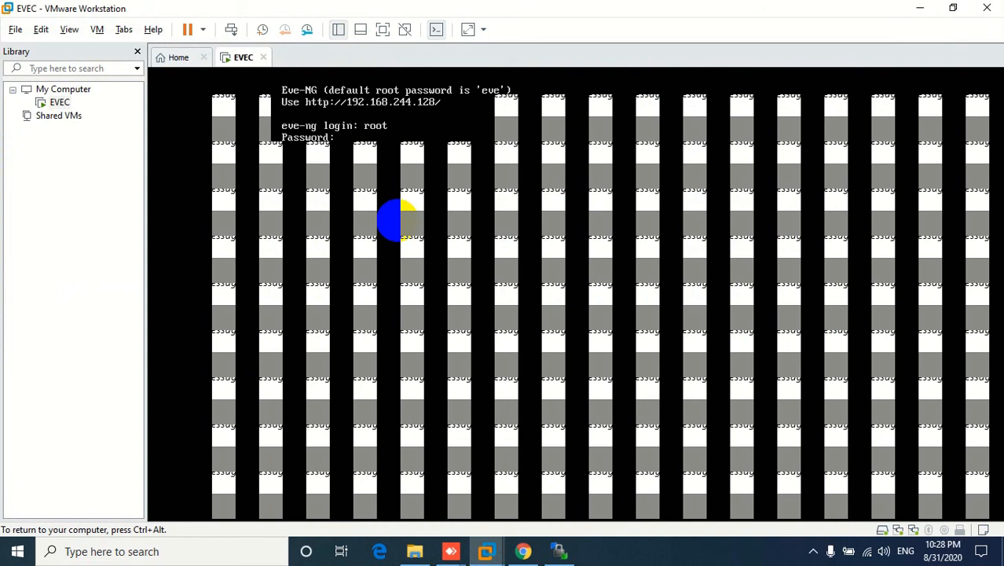
key("Return")
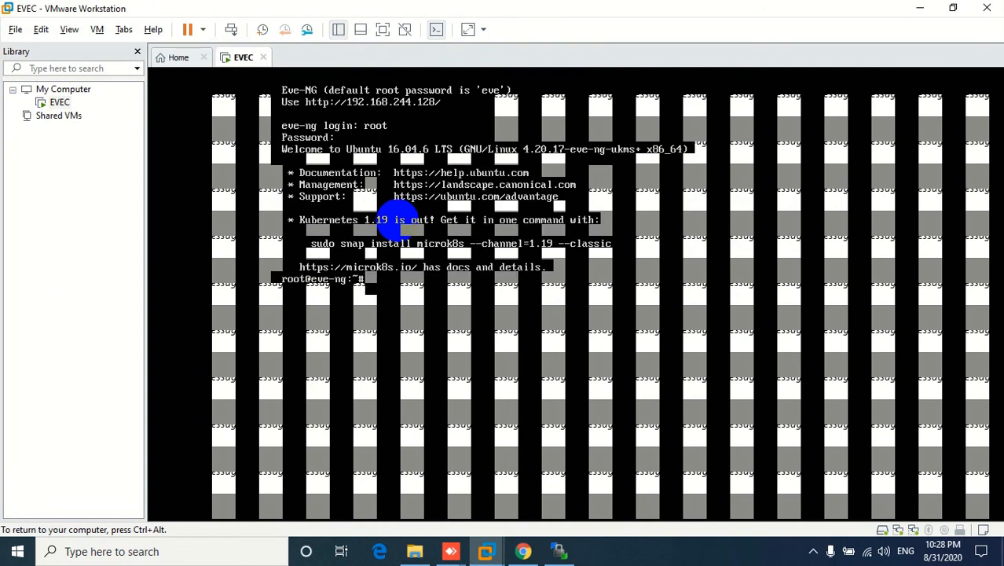
Clear the EVEC console, paste the copied /opt/unetlab/wrappers/unl_wrapper -a fixpermissions command and run it
key("ctrl+l")
key("Return")
key("Return")
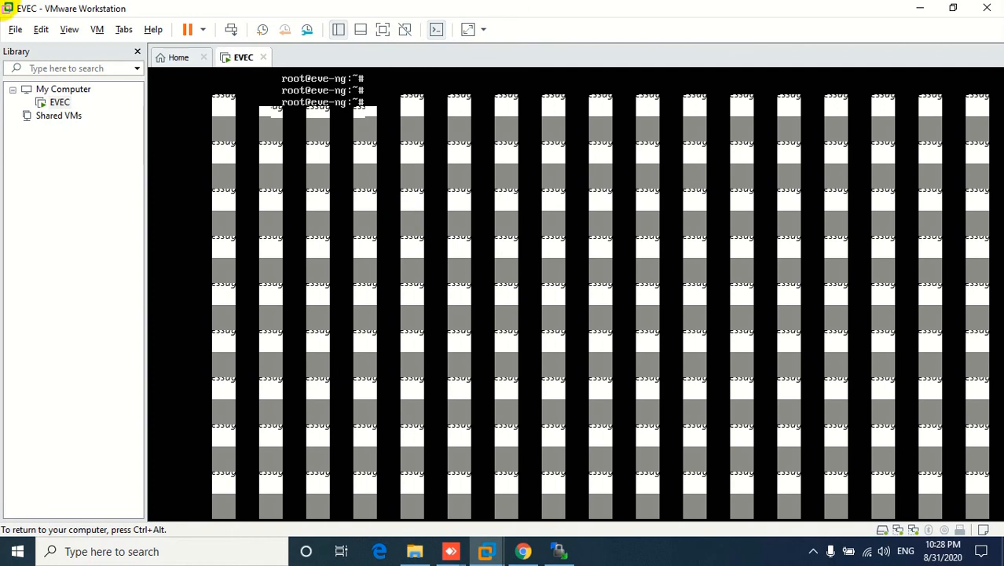
key("ctrl+alt")
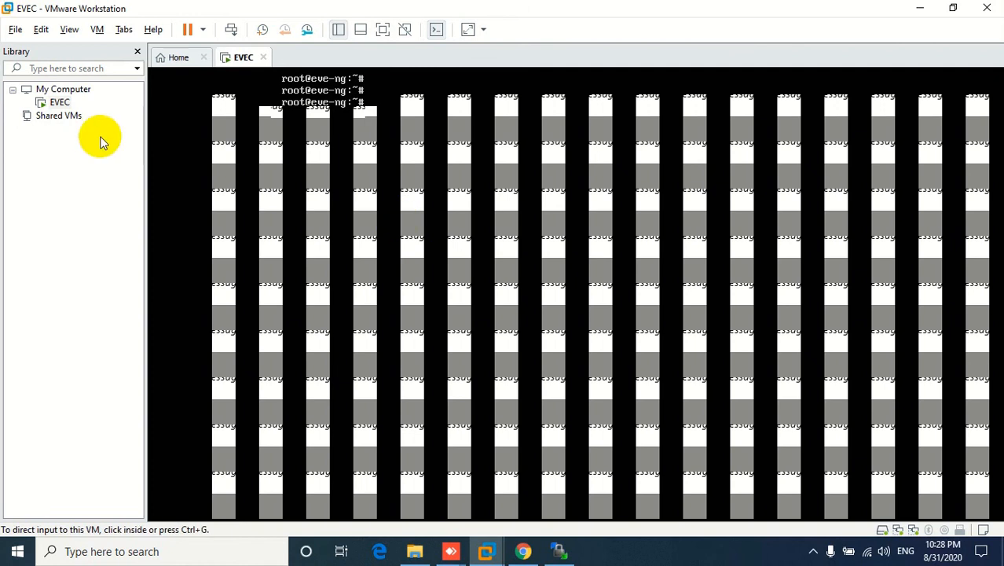
left_click(41, 30)
left_click(57, 83)
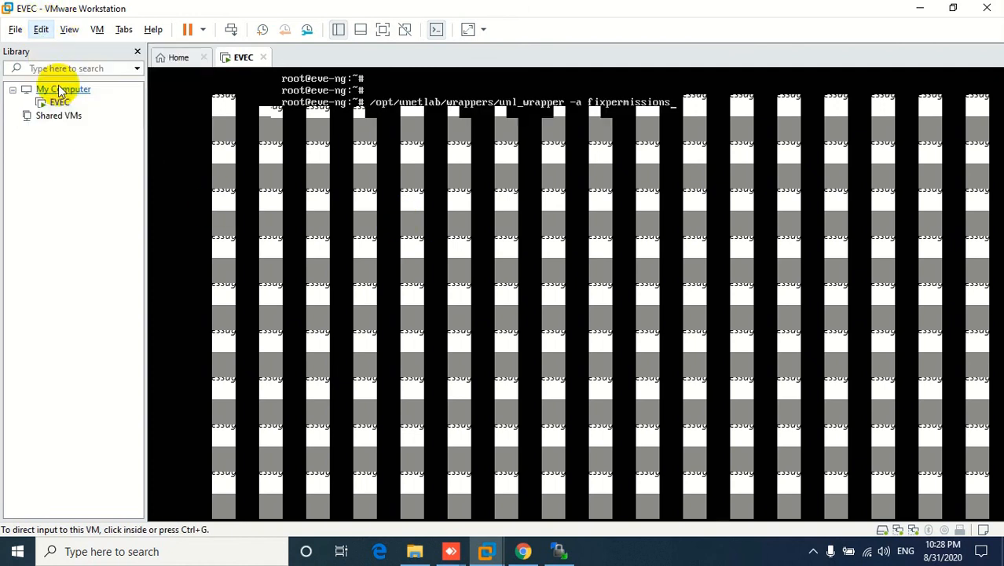
left_click(358, 247)
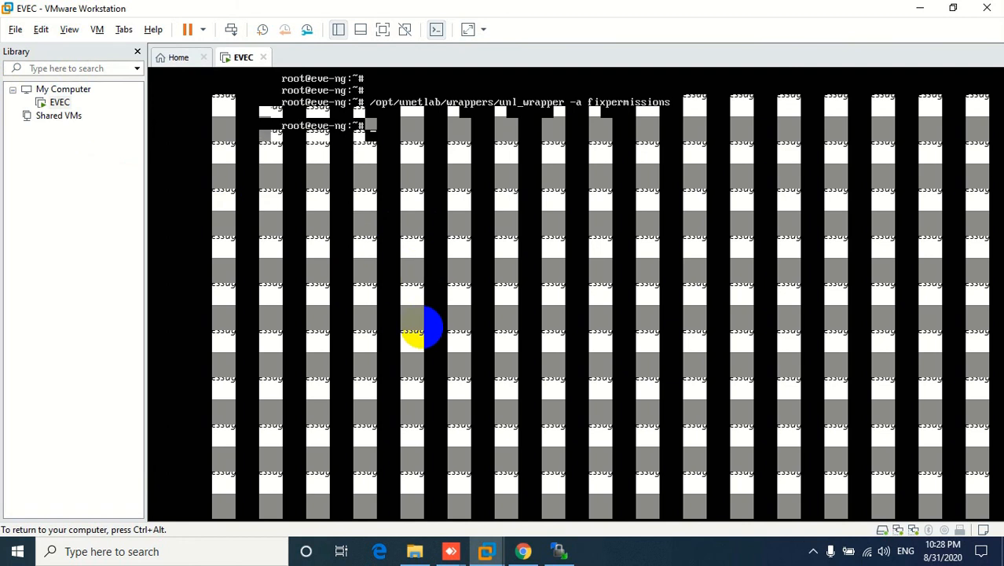
key("ctrl+alt")
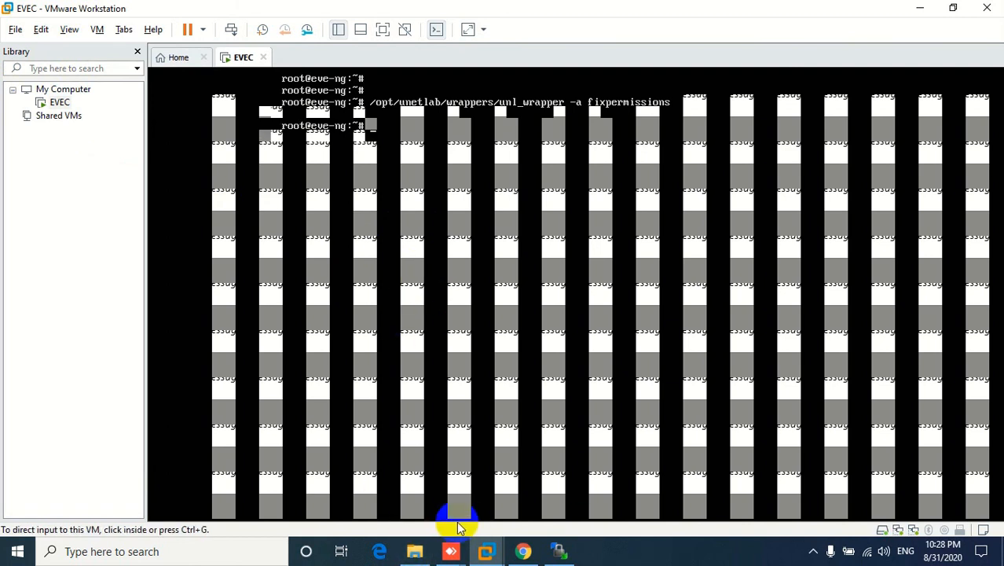
Switch to Chrome and open the EVE-NG web interface at 192.168.244.128
left_click(521, 552)
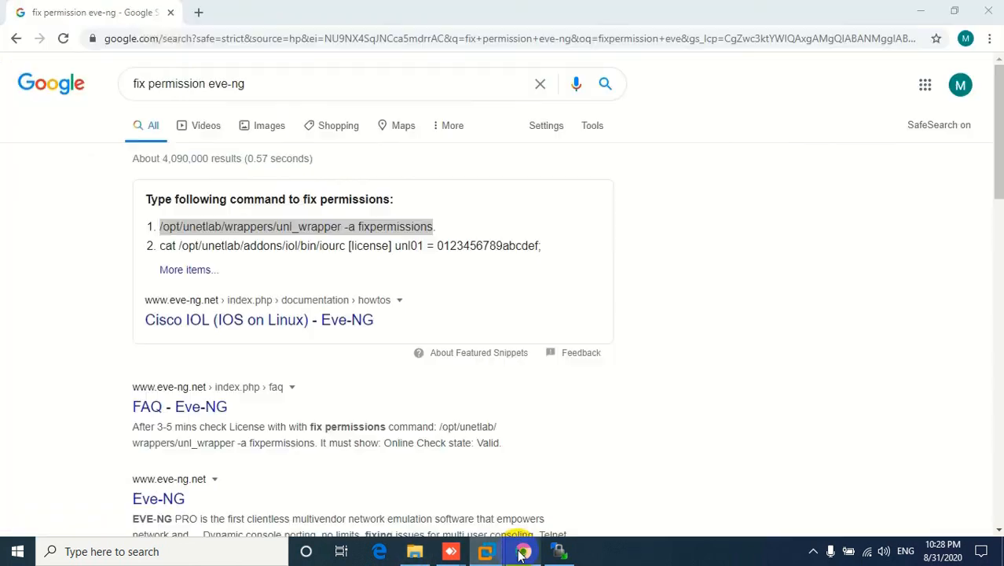
left_click(222, 39)
type("192.16")
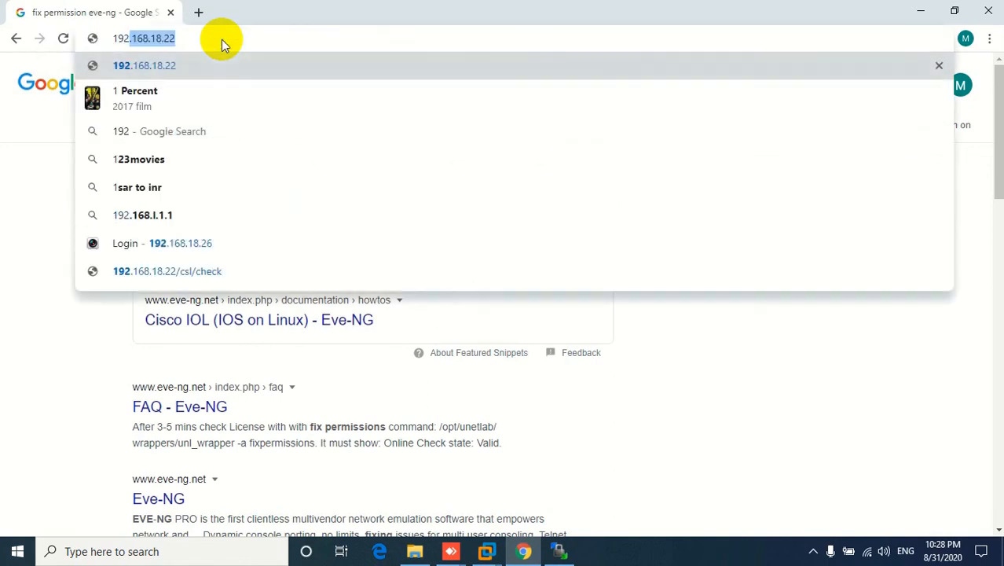
type("8.2")
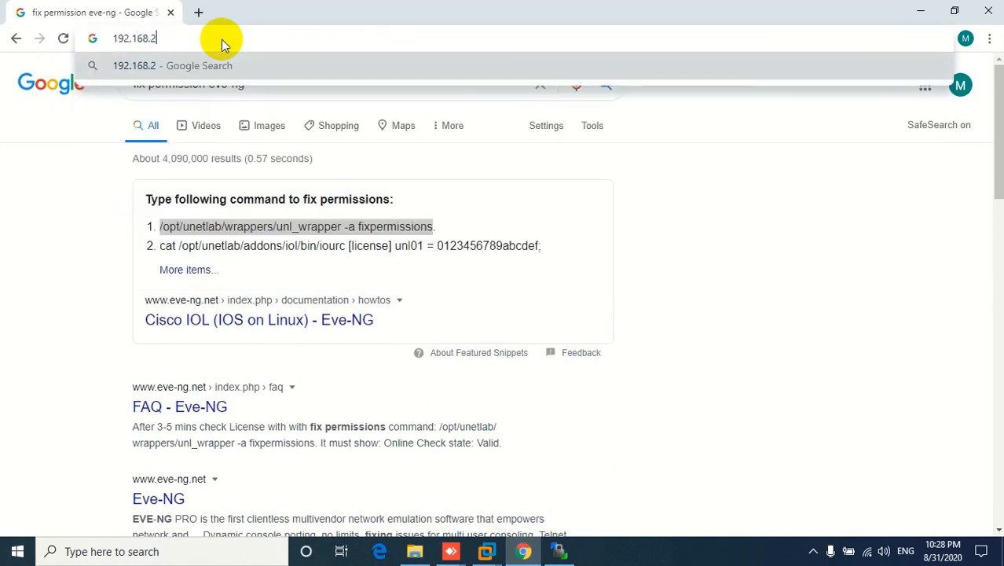
type("44.128")
key("Return")
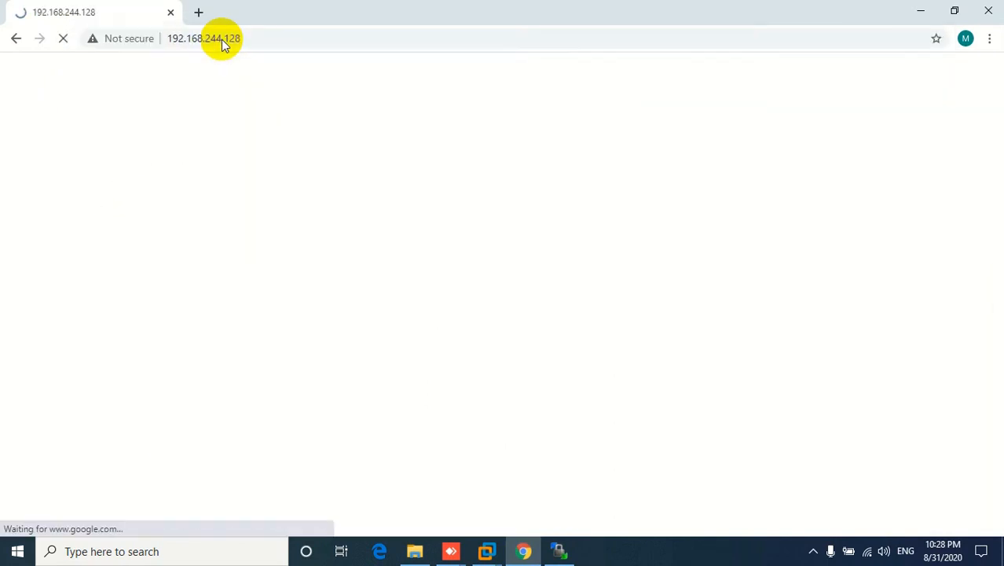
Sign in to the EVE web interface as admin with the account password and dismiss the offer to save the login
left_click(399, 309)
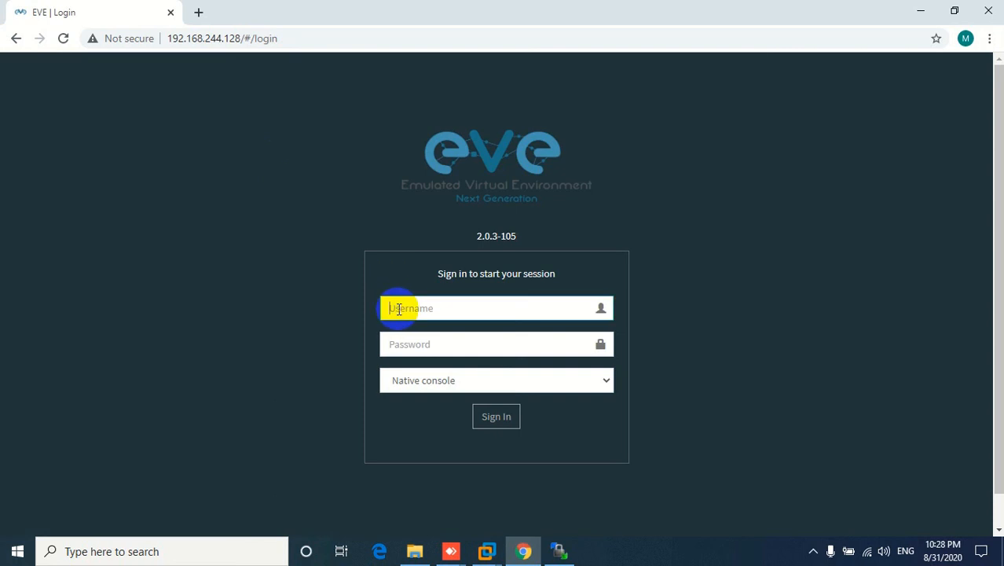
type("admin")
key("Tab")
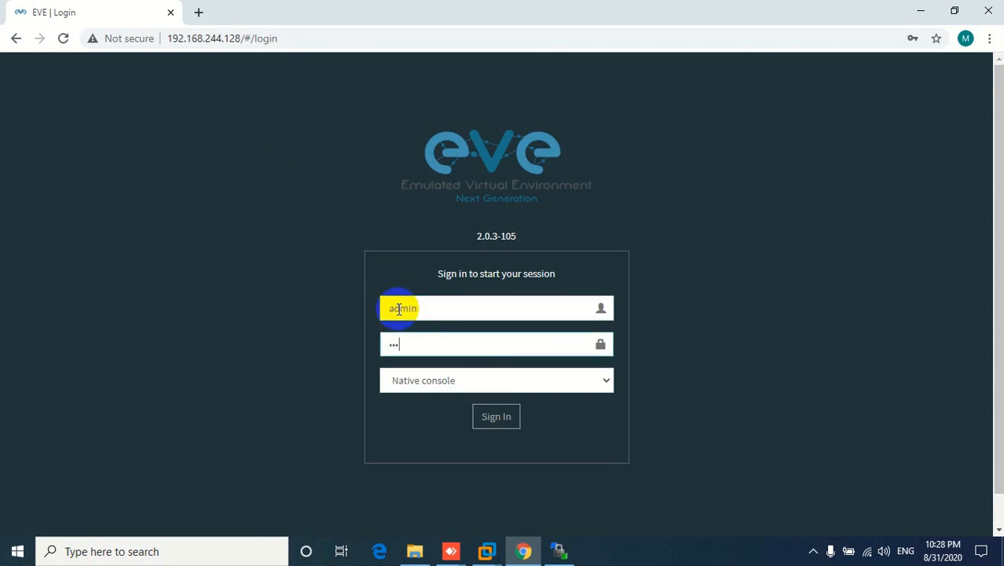
key("Return")
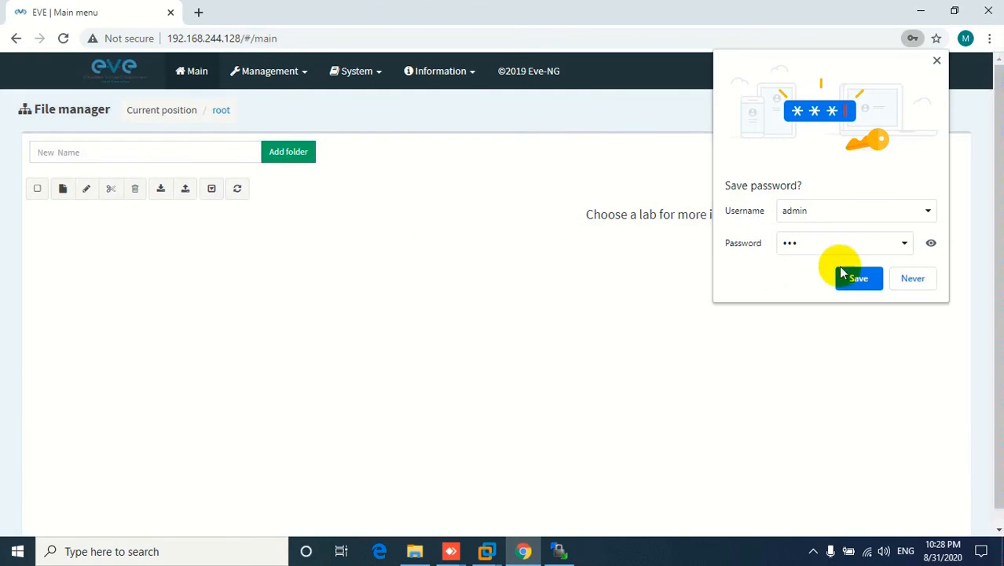
left_click(936, 61)
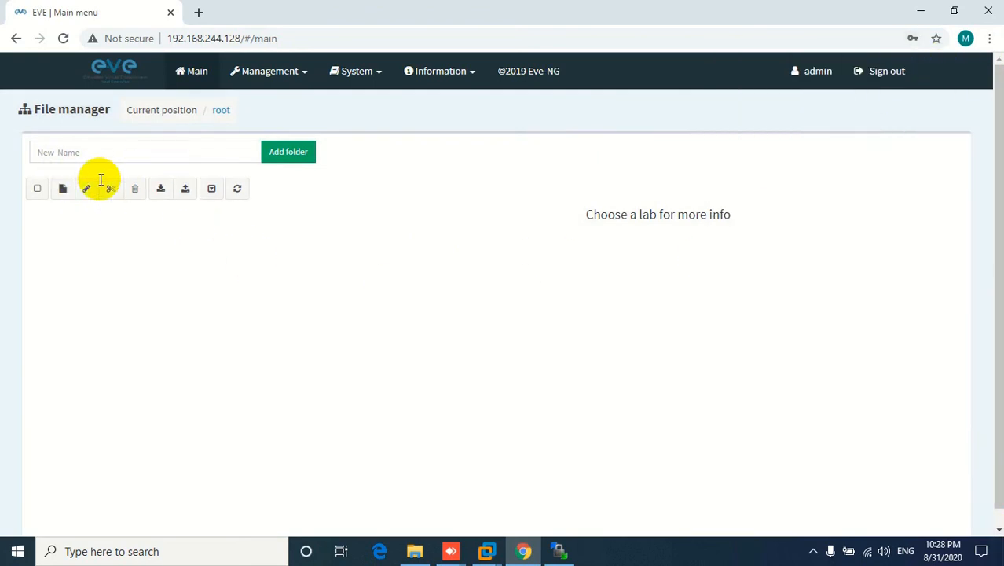
Create a folder named Project-CCNP in the file manager root and open it
left_click(154, 153)
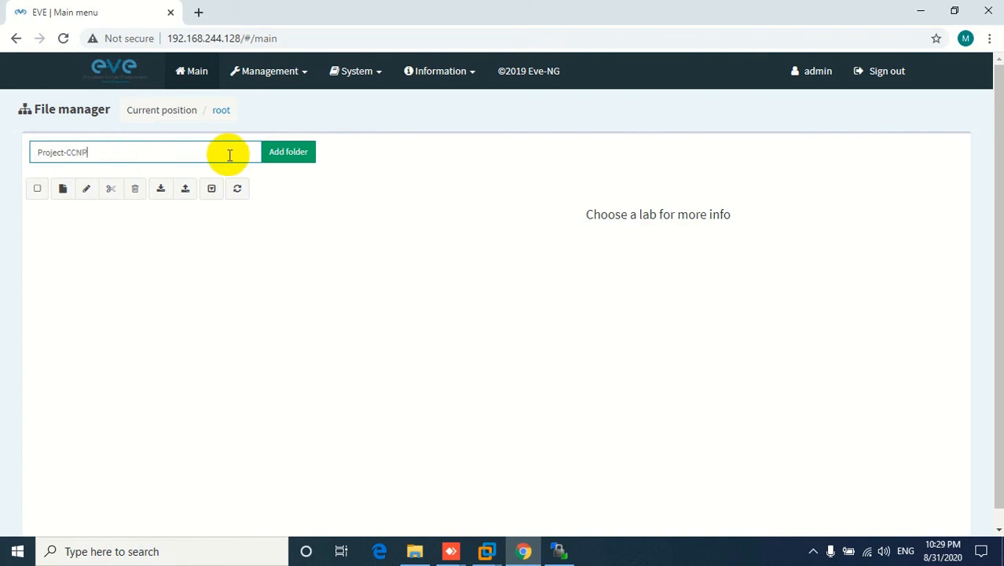
left_click(280, 157)
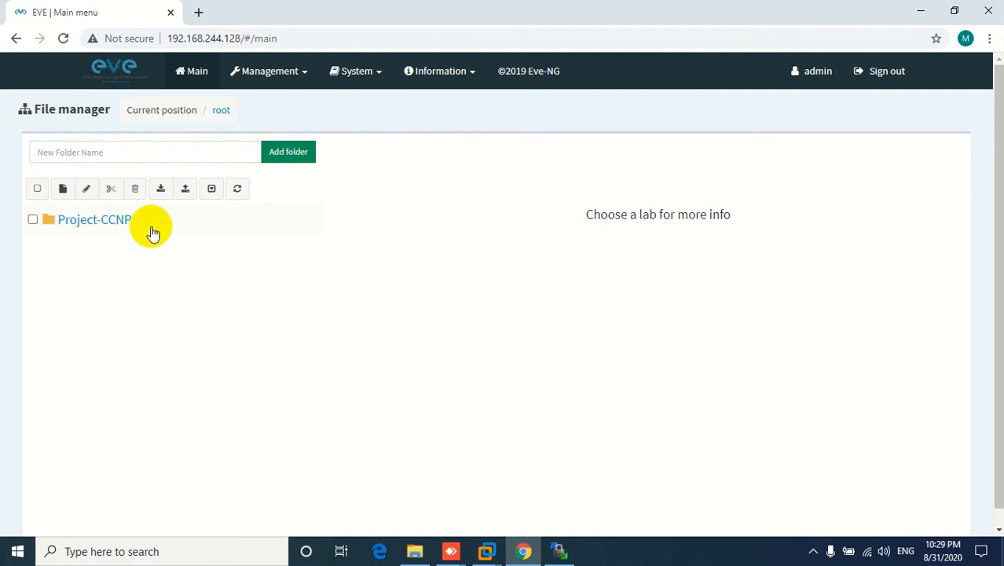
double_click(82, 224)
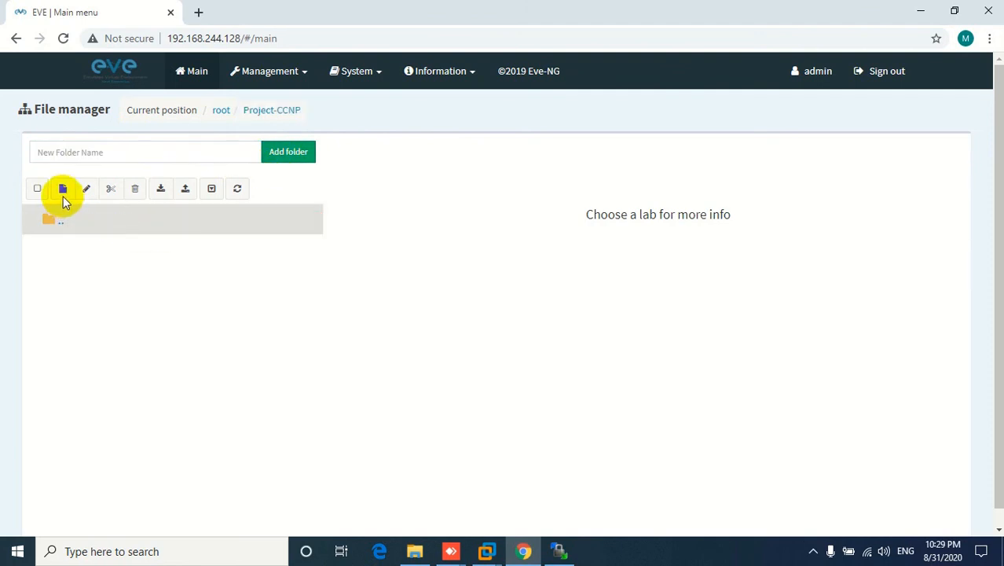
Add a new lab named CCNP-SEC1 inside the Project-CCNP folder
left_click(62, 192)
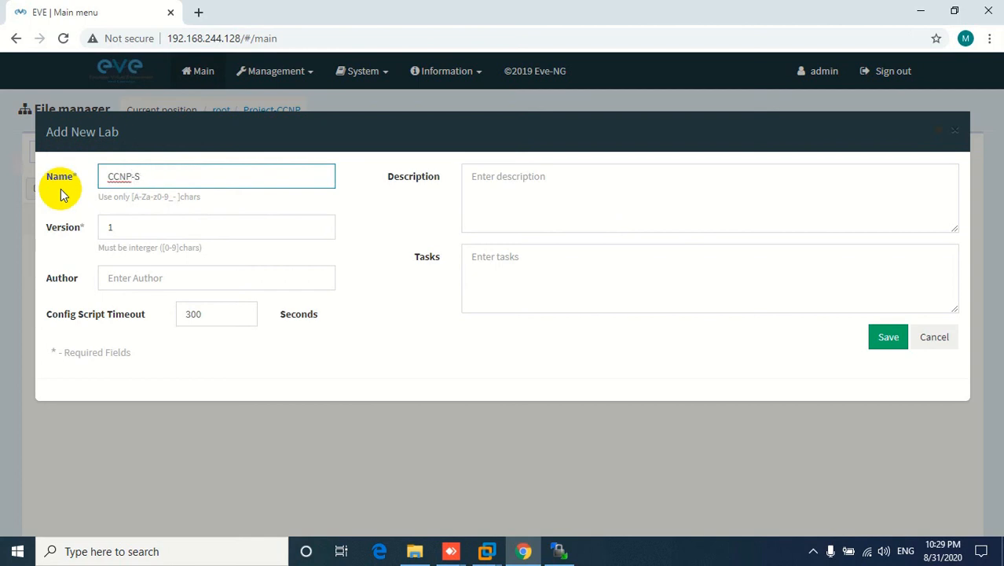
type("CCNP-SEC1")
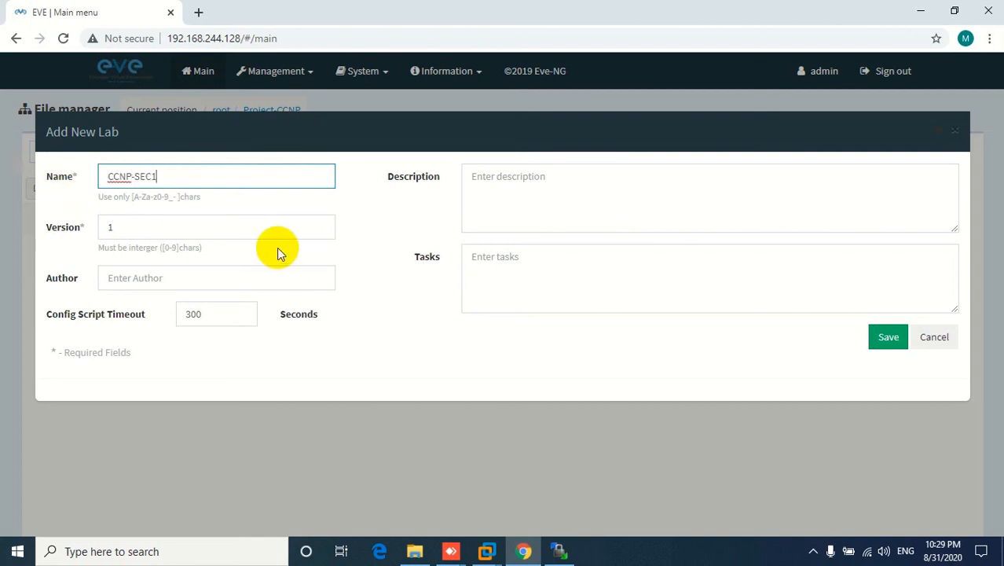
left_click(894, 338)
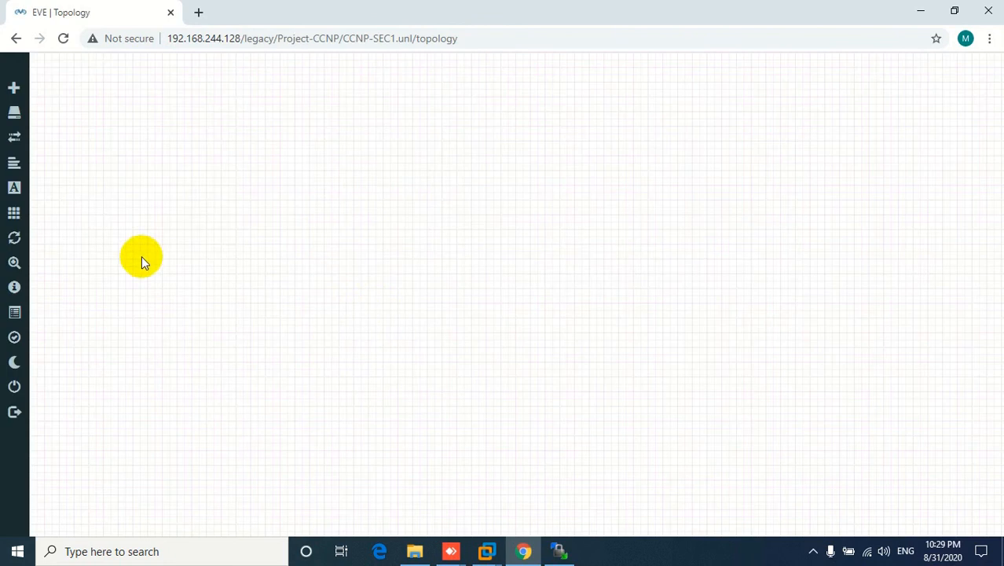
Begin adding a node to the topology from the Cisco IOL template, with the name prefix sw
right_click(503, 171)
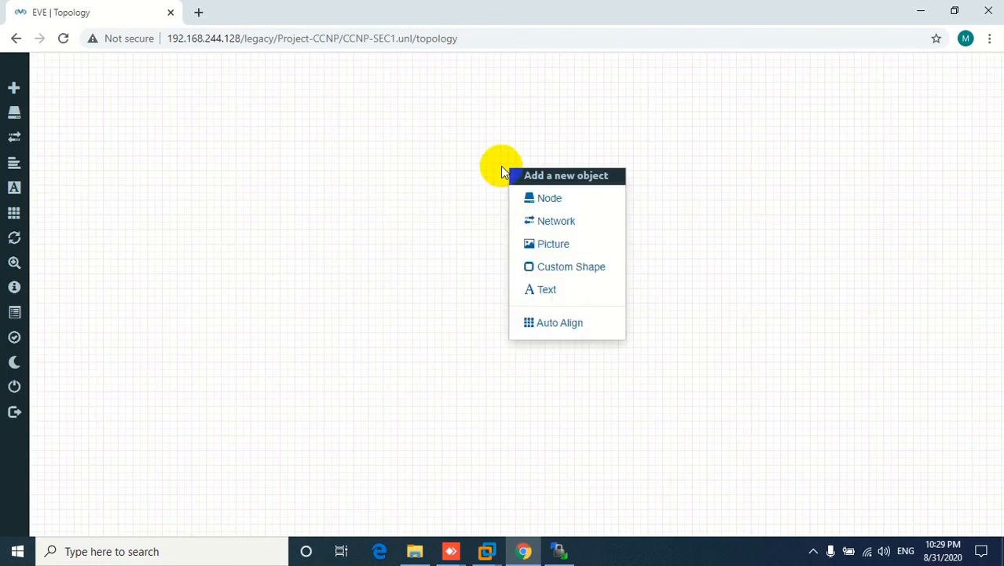
left_click(531, 203)
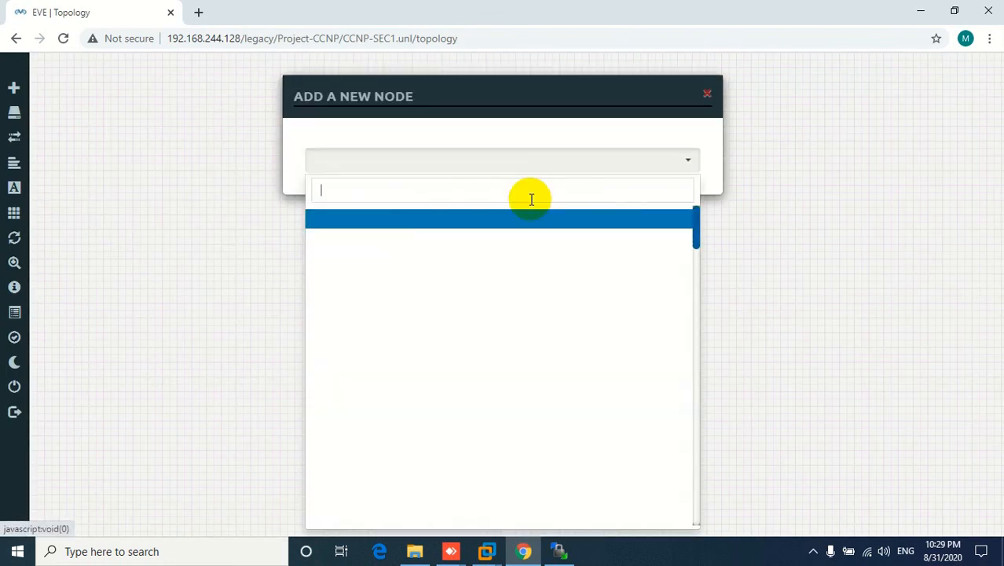
type("io")
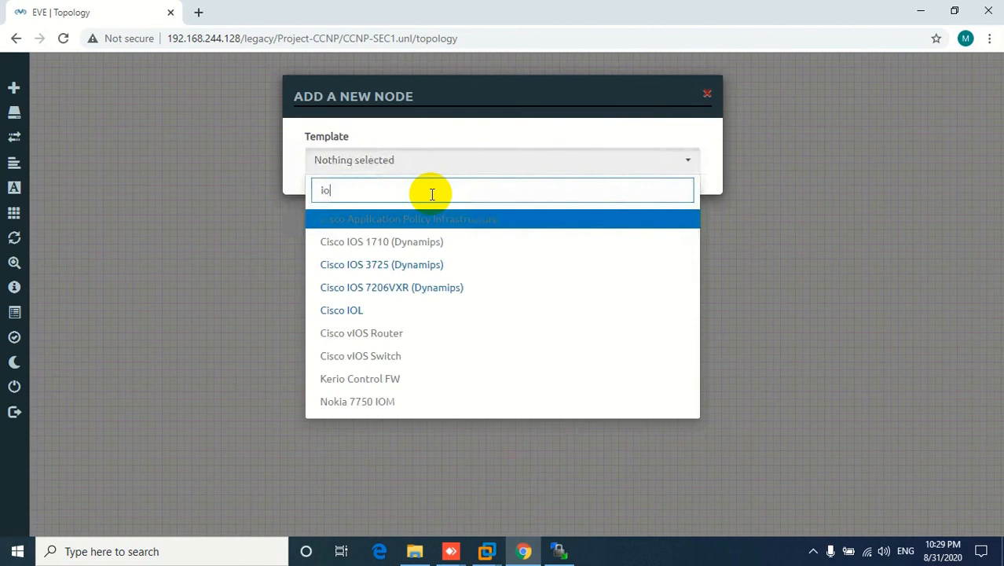
left_click(343, 310)
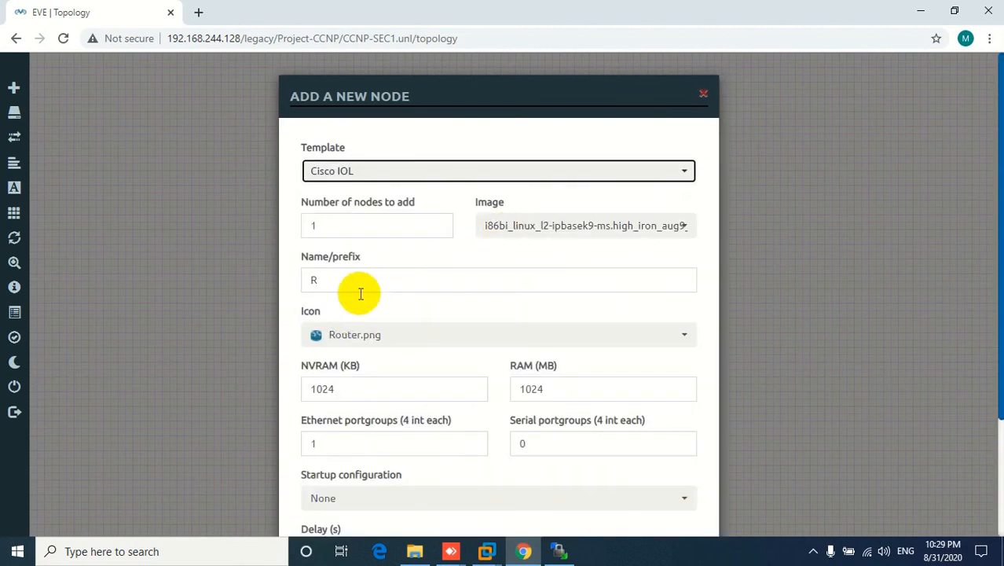
left_click_drag(329, 277, 299, 292)
type("sw")
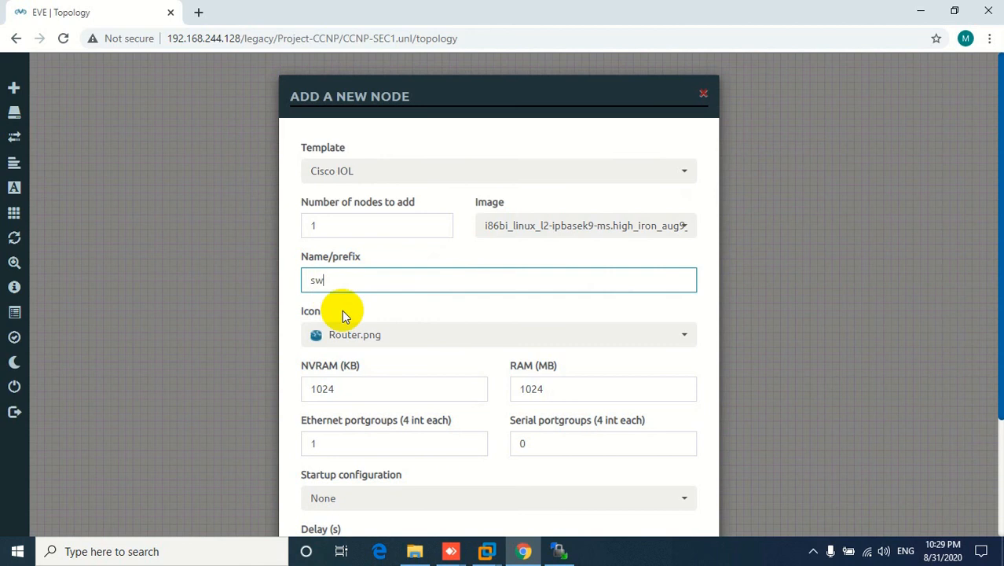
Give the new sw node the Switch.png icon and save it to the topology
left_click(344, 336)
scroll(401, 298, "down", 2)
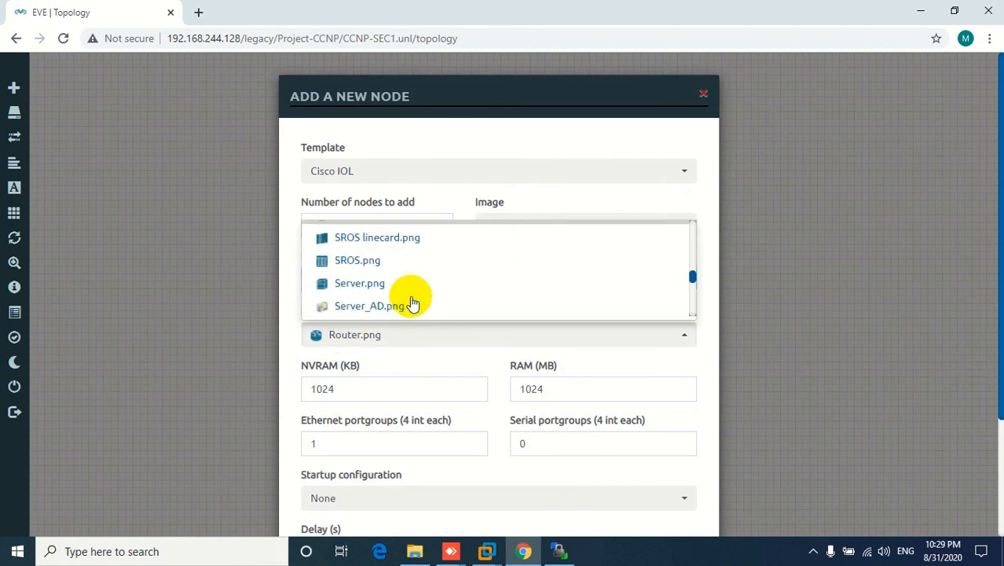
scroll(391, 297, "down", 1)
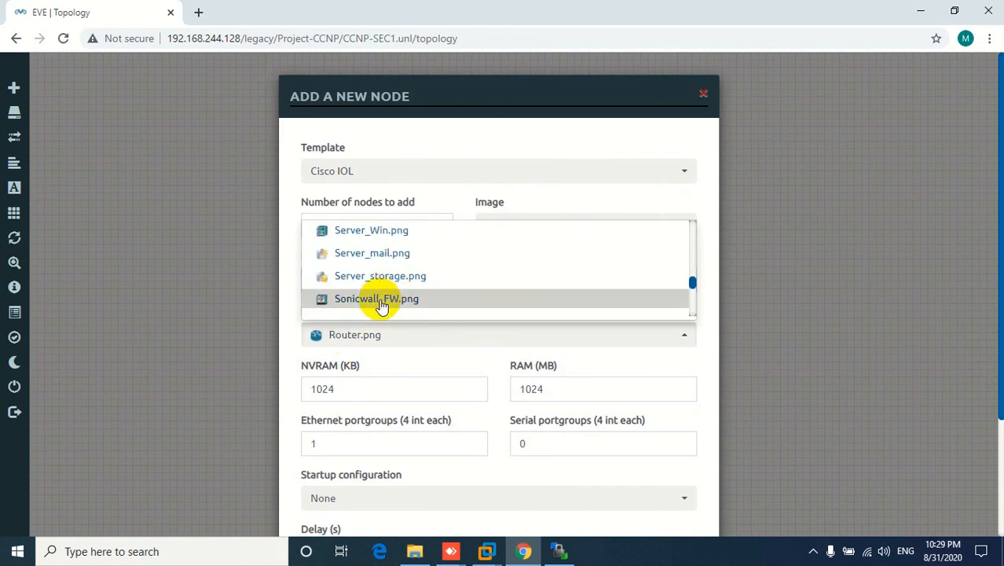
scroll(382, 293, "down", 1)
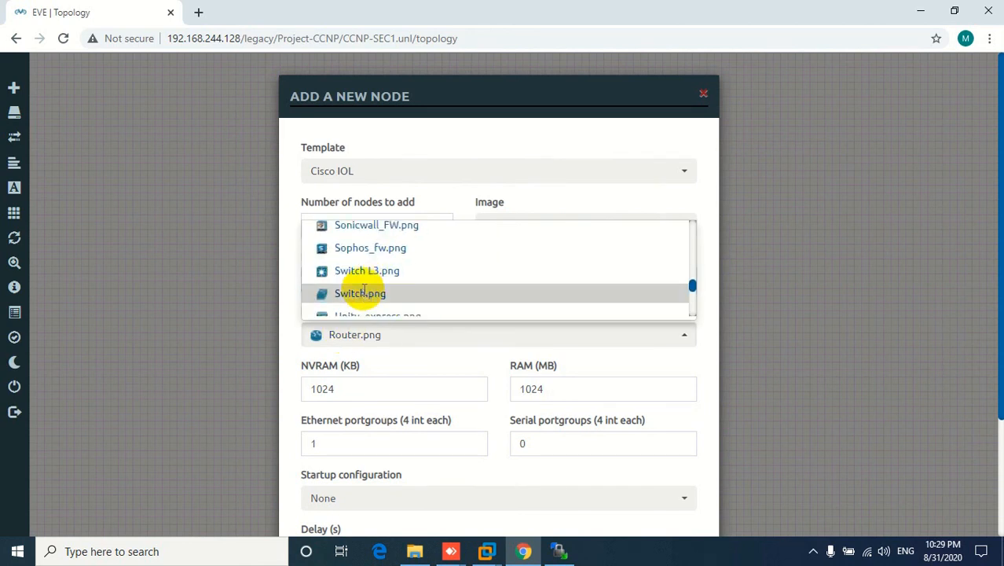
left_click(362, 293)
scroll(445, 385, "down", 1)
scroll(444, 389, "down", 1)
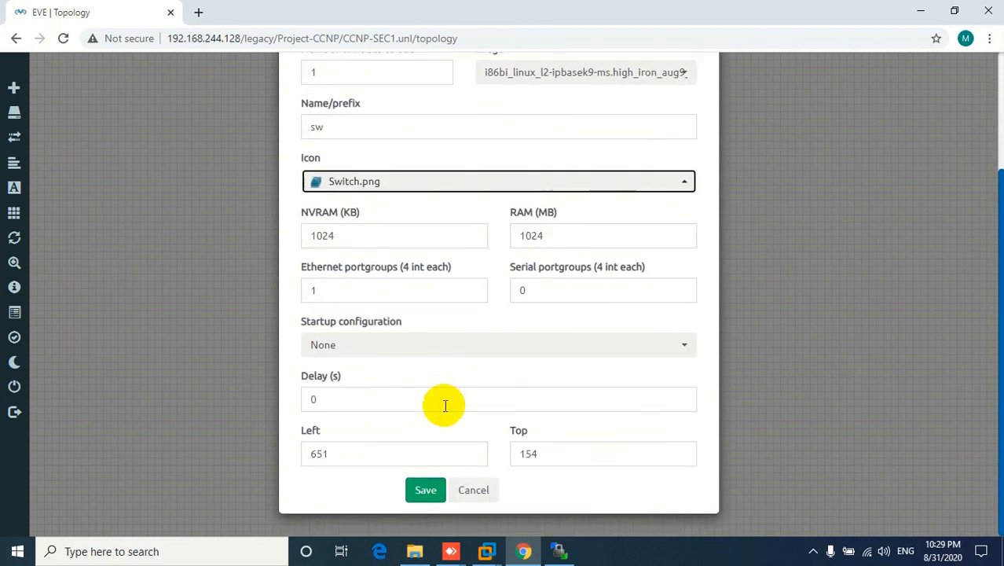
left_click(420, 489)
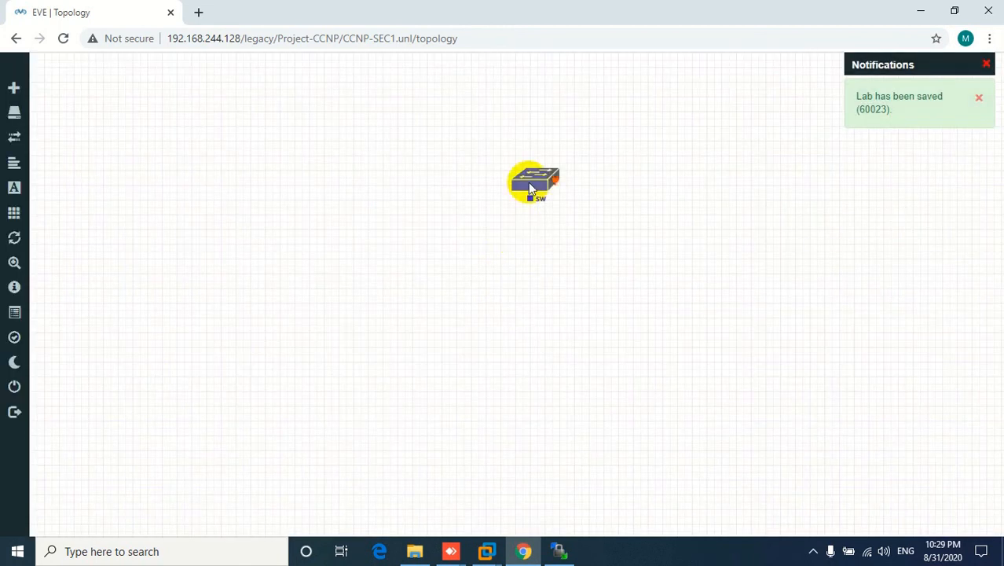
Reposition the sw node nearer the middle of the canvas and start it
left_click_drag(530, 189, 572, 249)
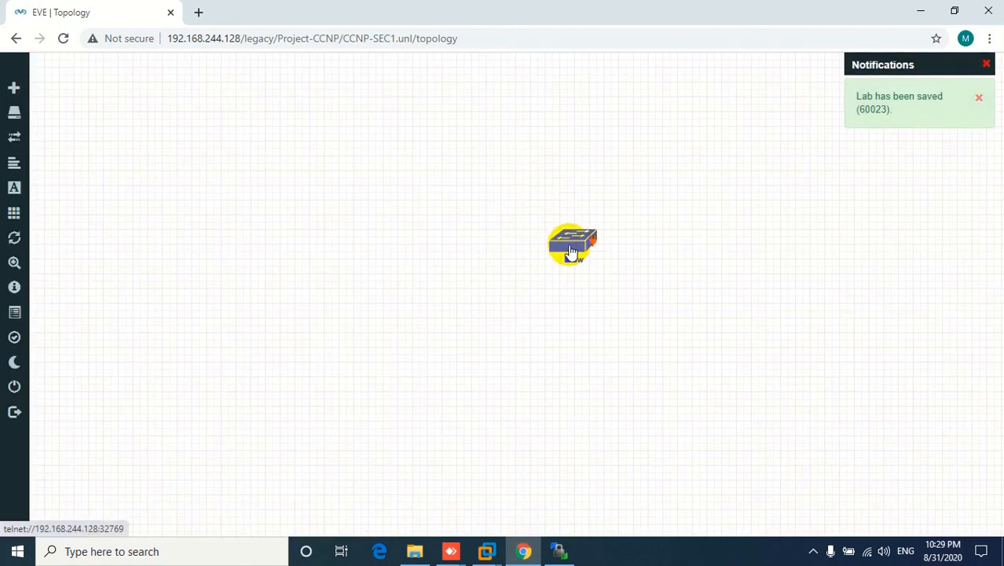
right_click(572, 249)
left_click(596, 275)
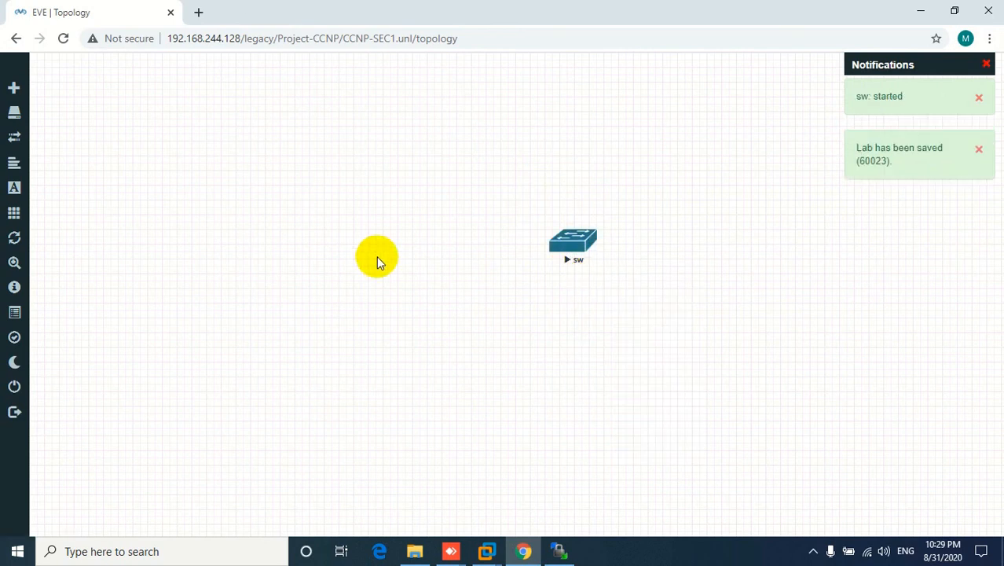
Add a router node from the Cisco IOS 3725 (Dynamips) template with its default settings
right_click(383, 238)
left_click(414, 268)
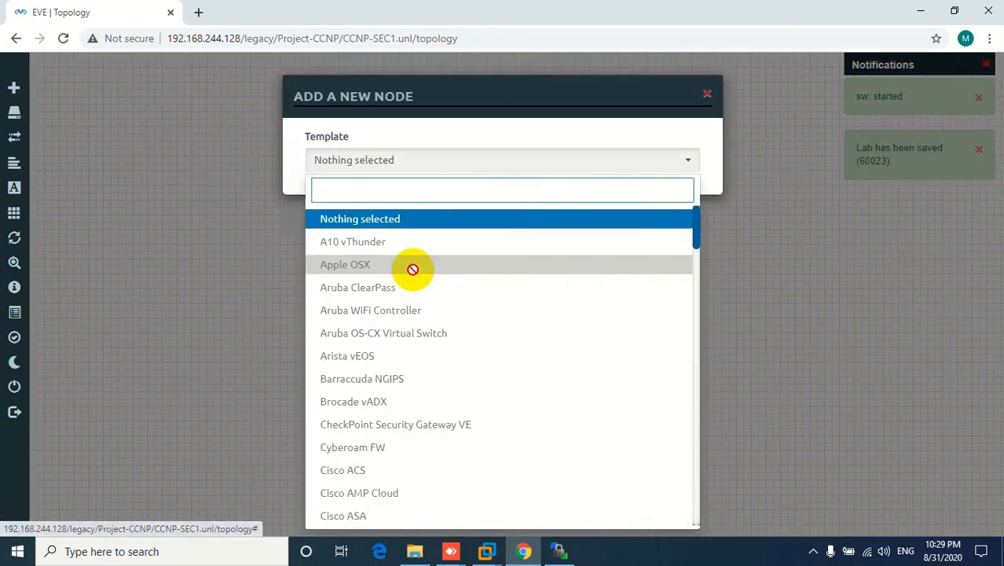
type("iol")
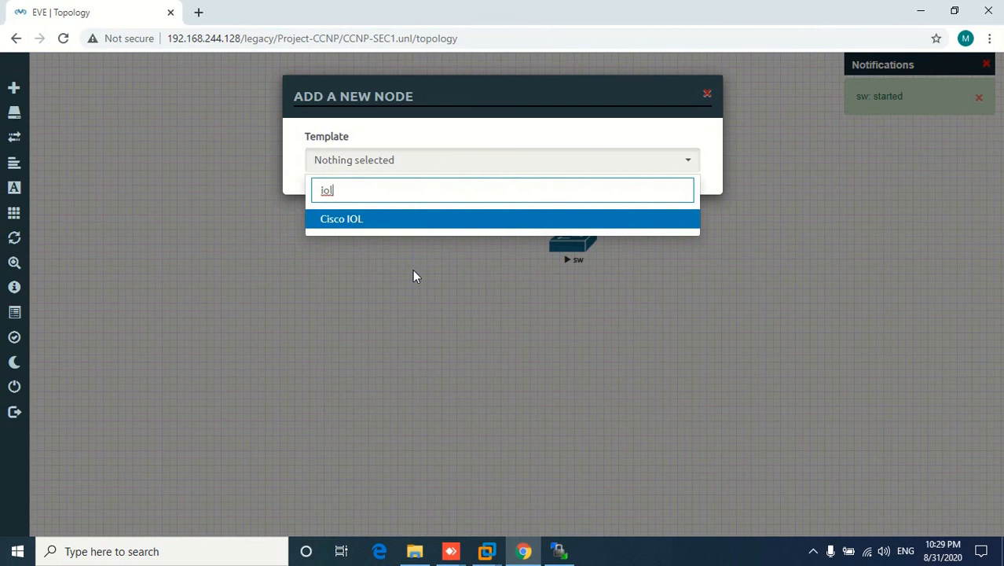
key("BackSpace")
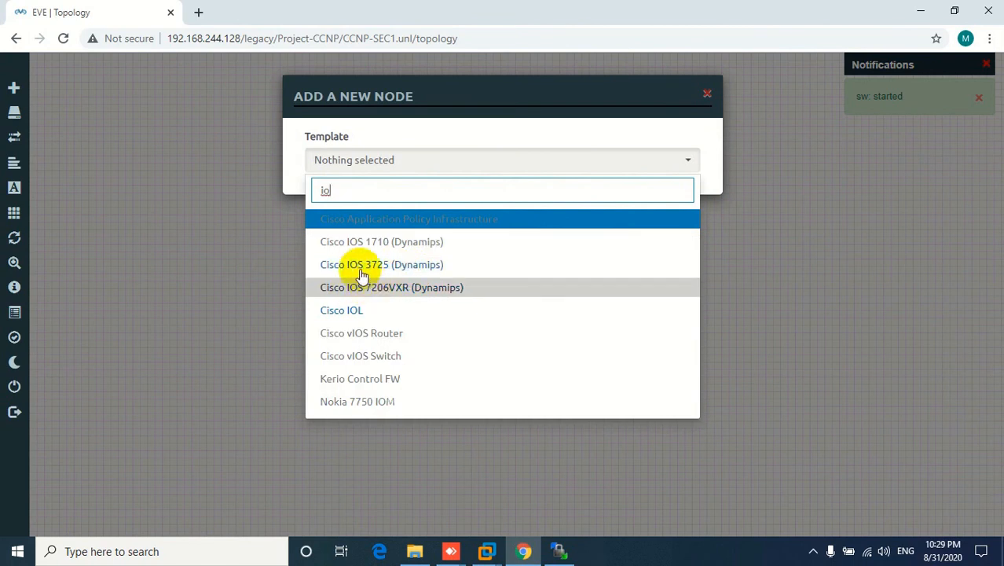
left_click(361, 267)
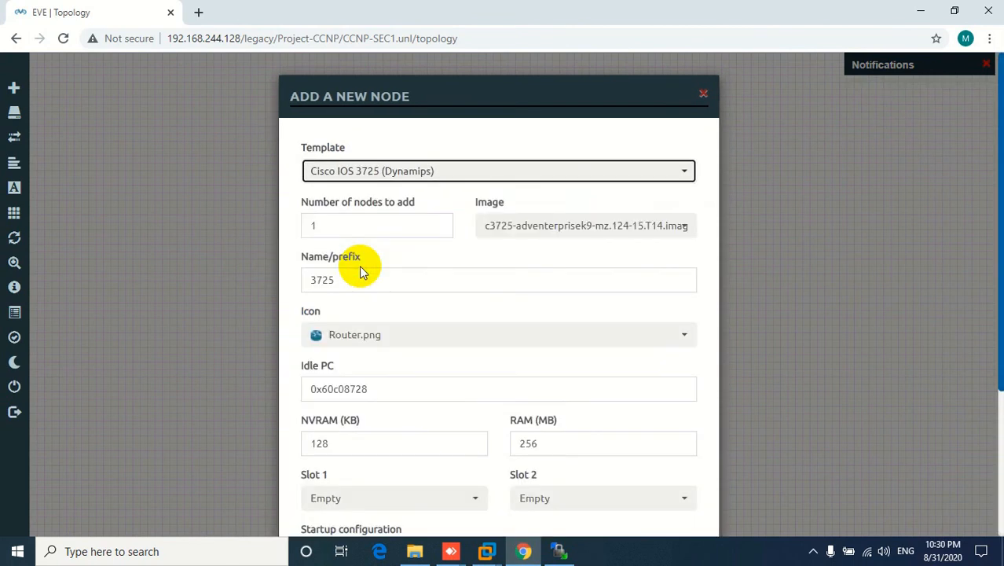
scroll(416, 424, "down", 3)
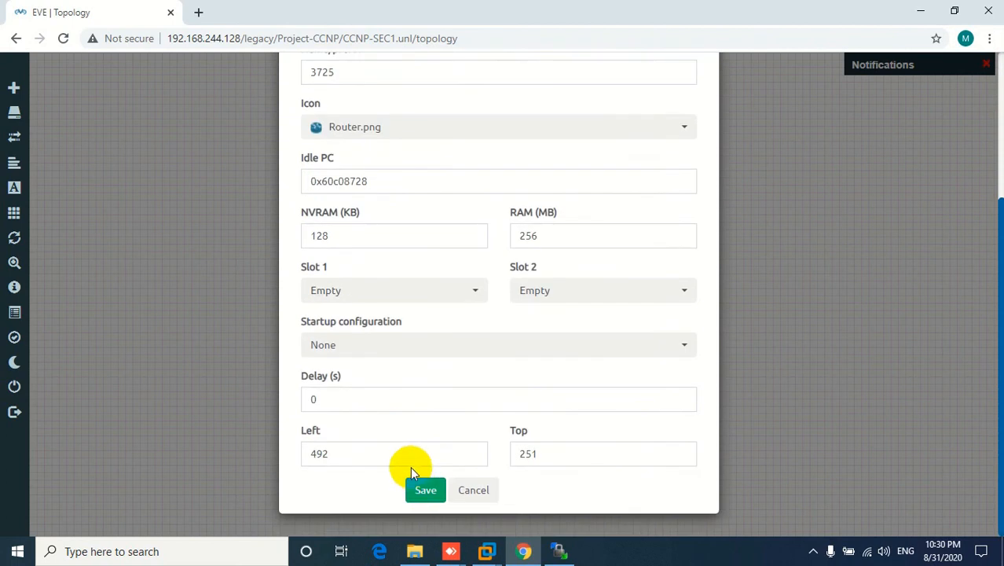
left_click(422, 490)
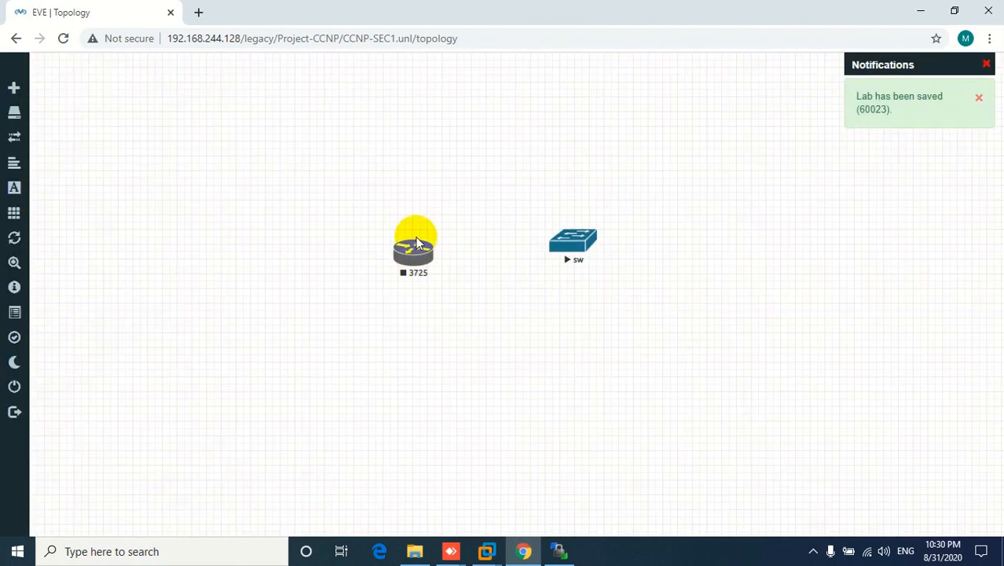
Line up the 3725 router with the sw switch and start the router
left_click_drag(414, 261, 406, 249)
right_click(403, 246)
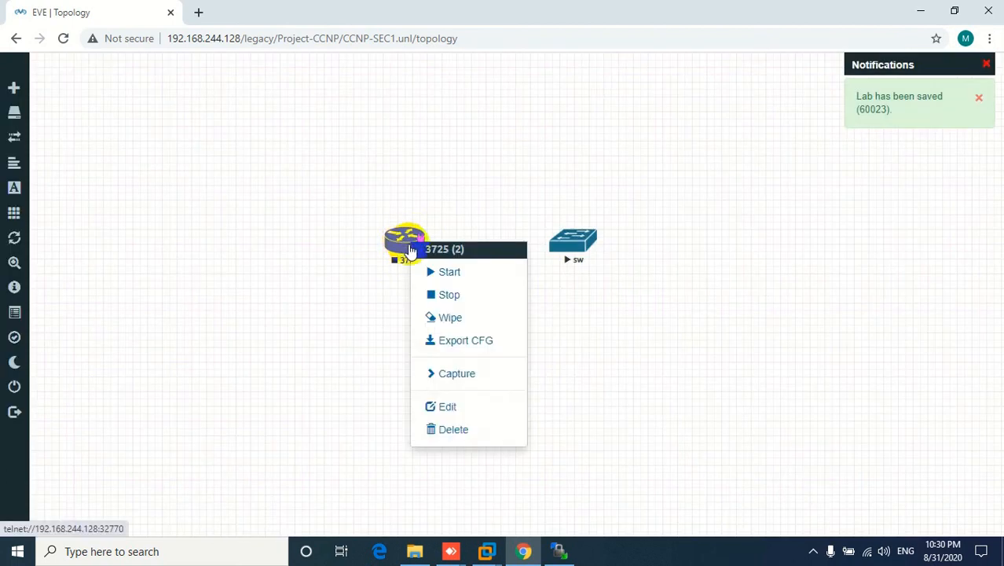
left_click(430, 270)
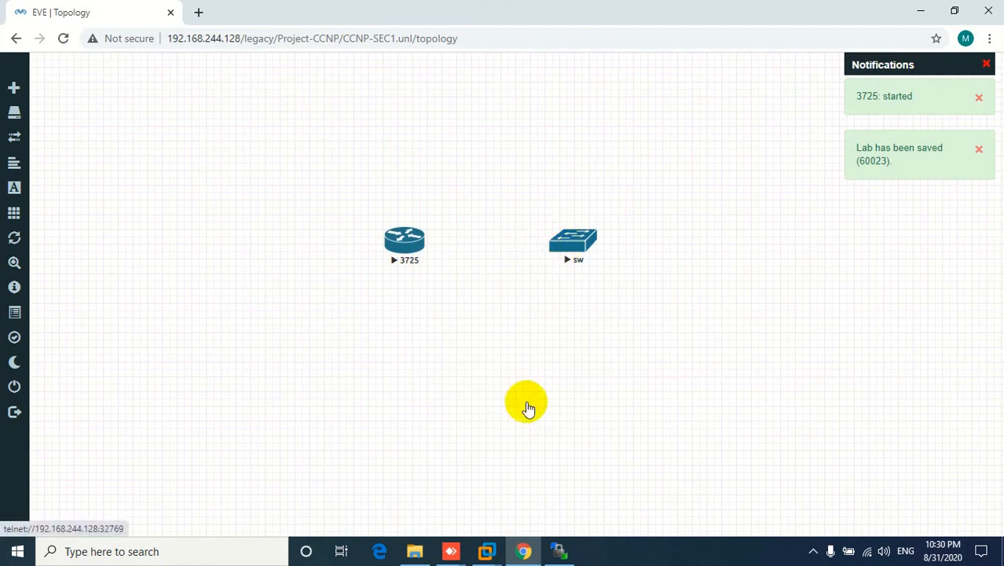
Open a new browser tab alongside the EVE topology
left_click(525, 555)
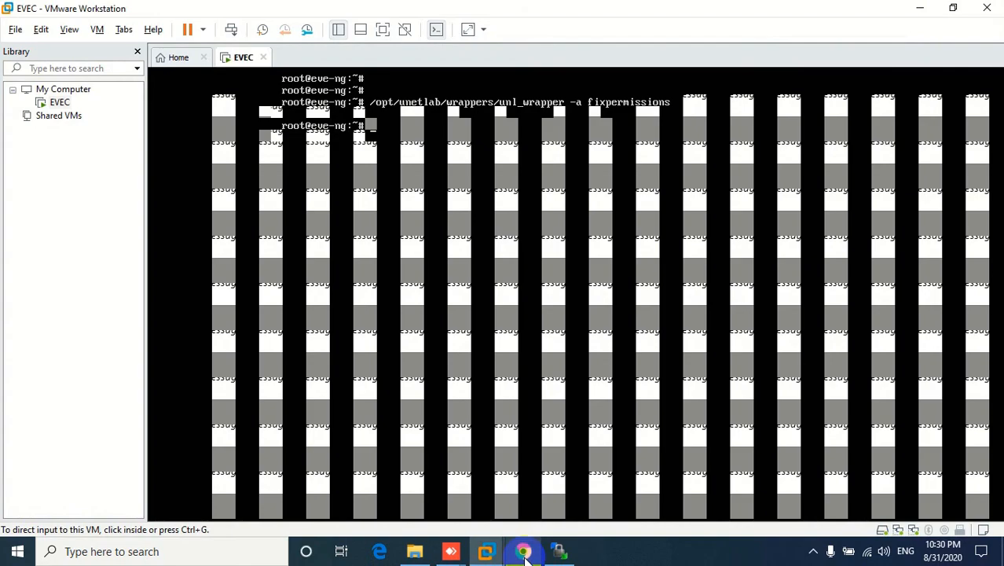
left_click(525, 554)
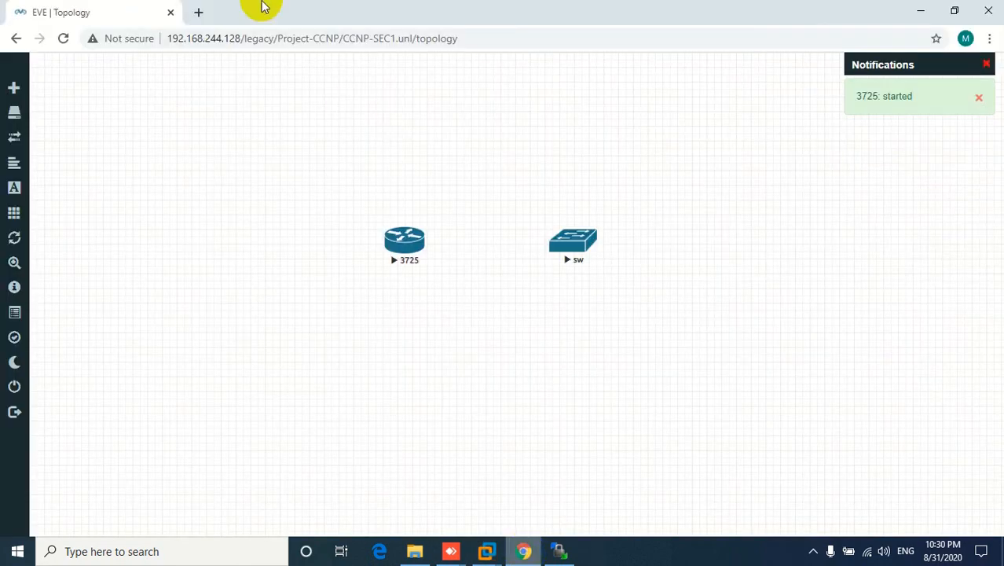
left_click(198, 12)
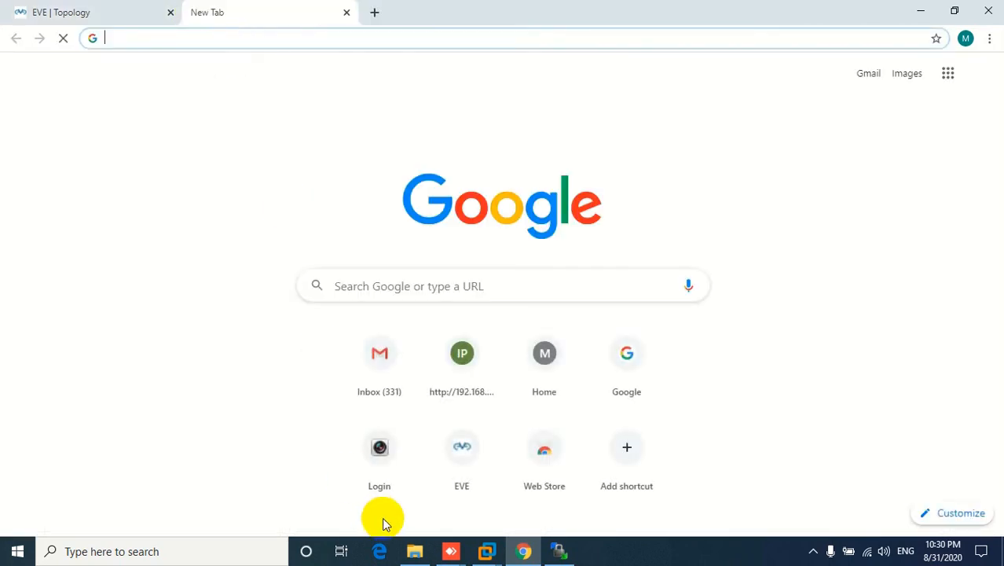
Switch to File Explorer and go up to the all softwares folder
left_click(414, 551)
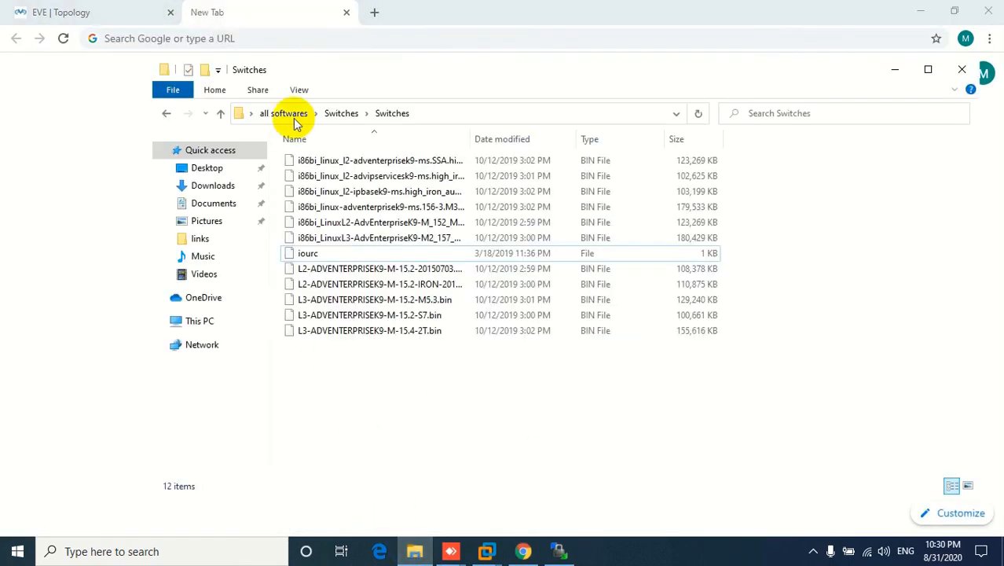
left_click(288, 114)
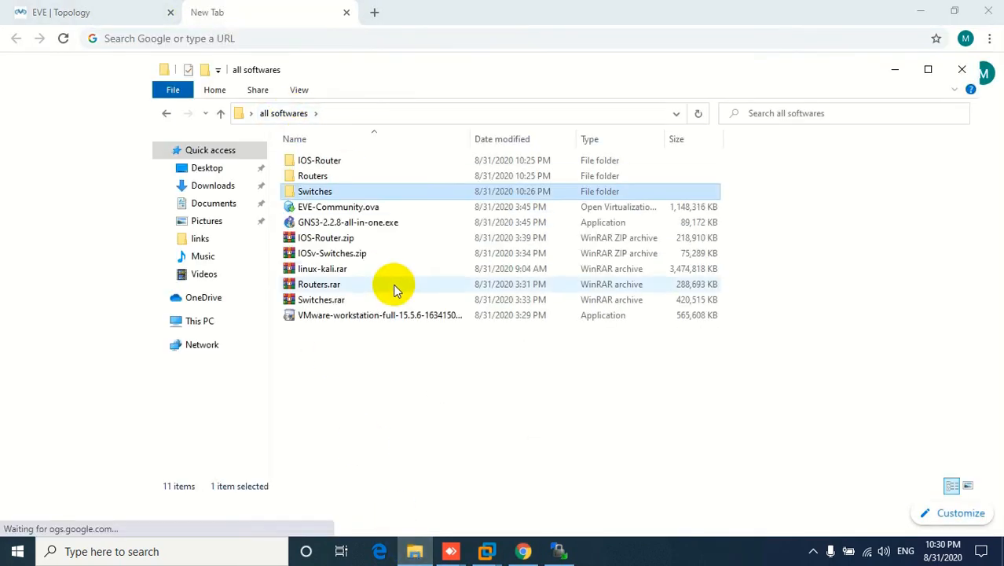
Switch back to Chrome, search Google for "eve ng client pack", and open the EVE-NG Download page
left_click(522, 550)
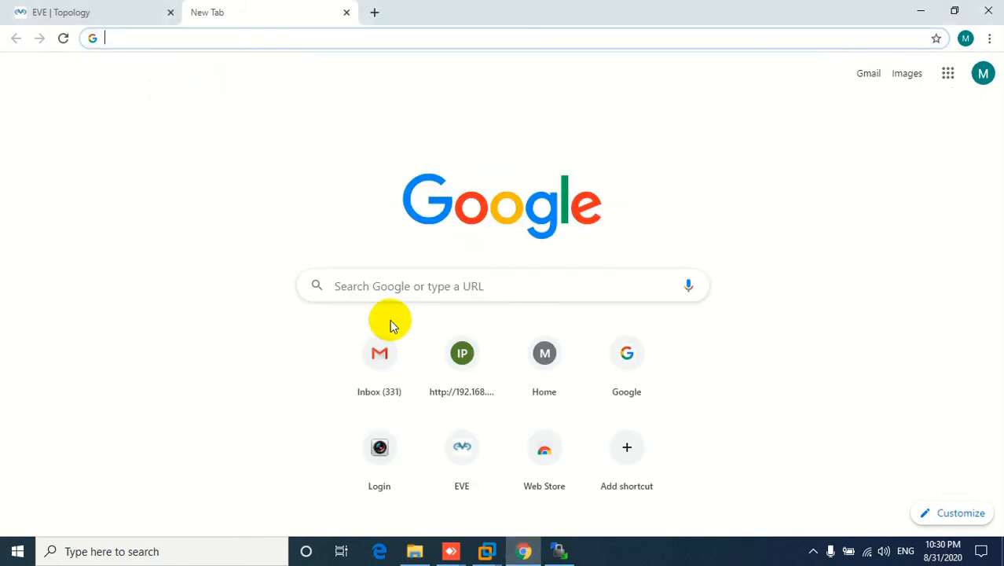
left_click(396, 290)
type("eve")
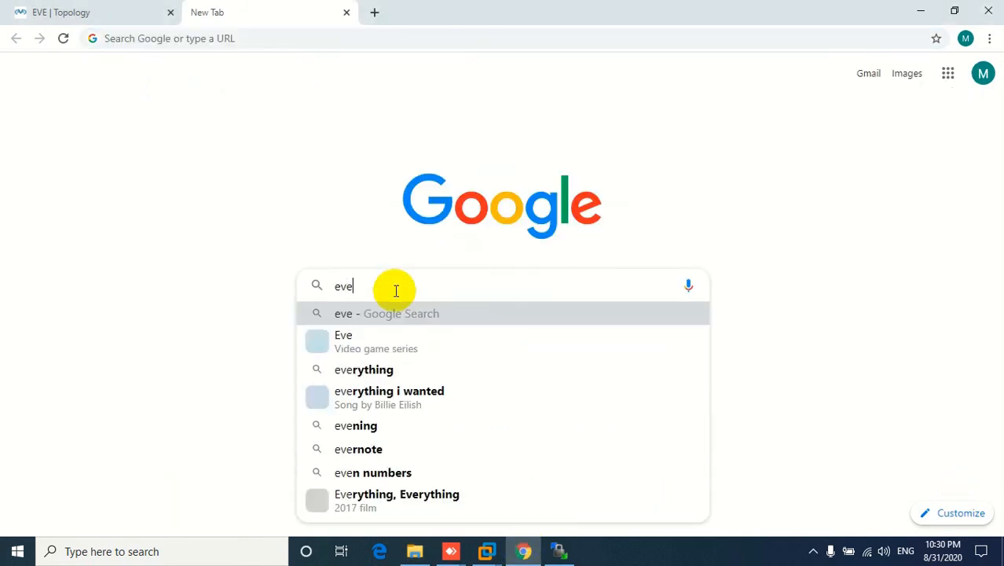
type(" ng cl")
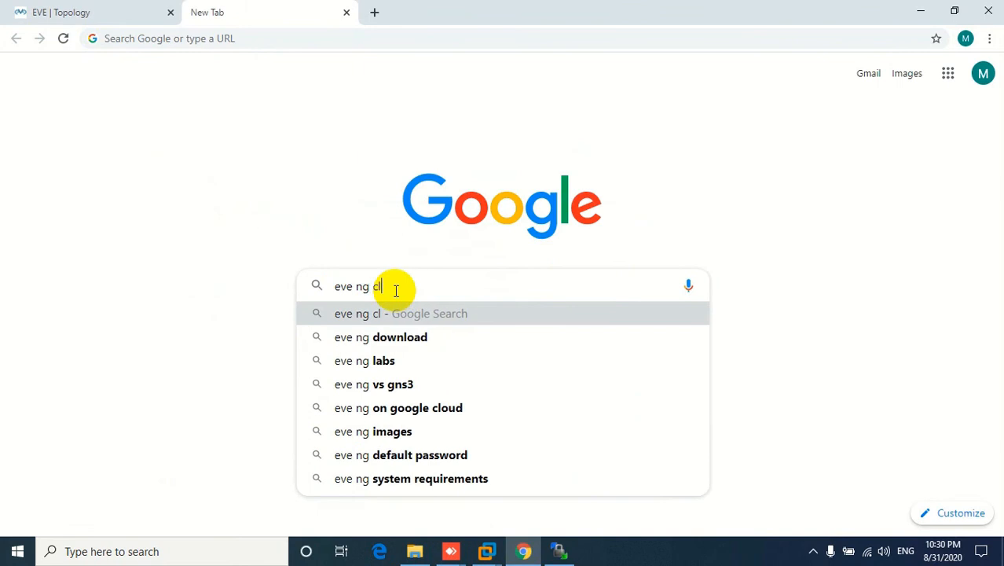
type("i")
key("Down")
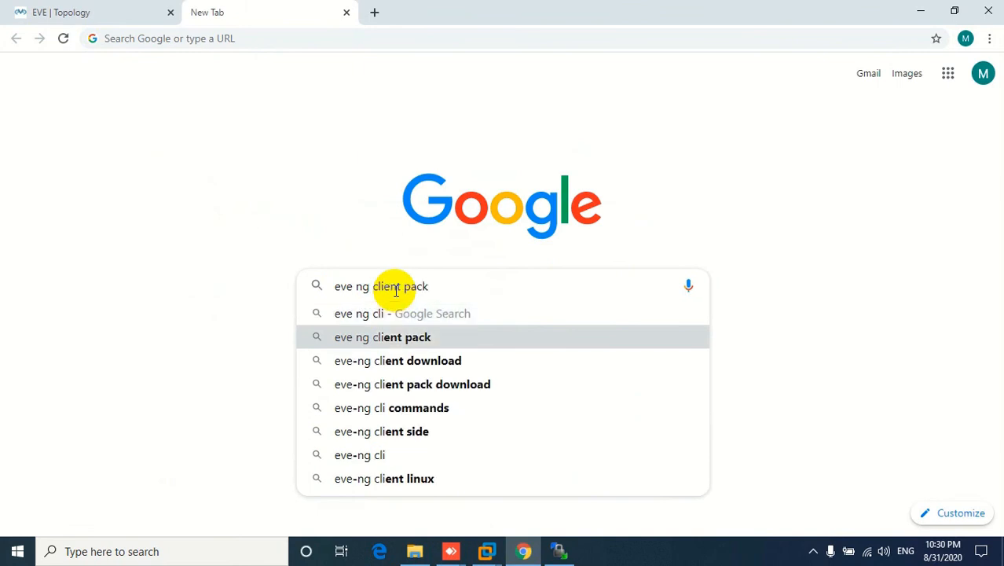
key("Return")
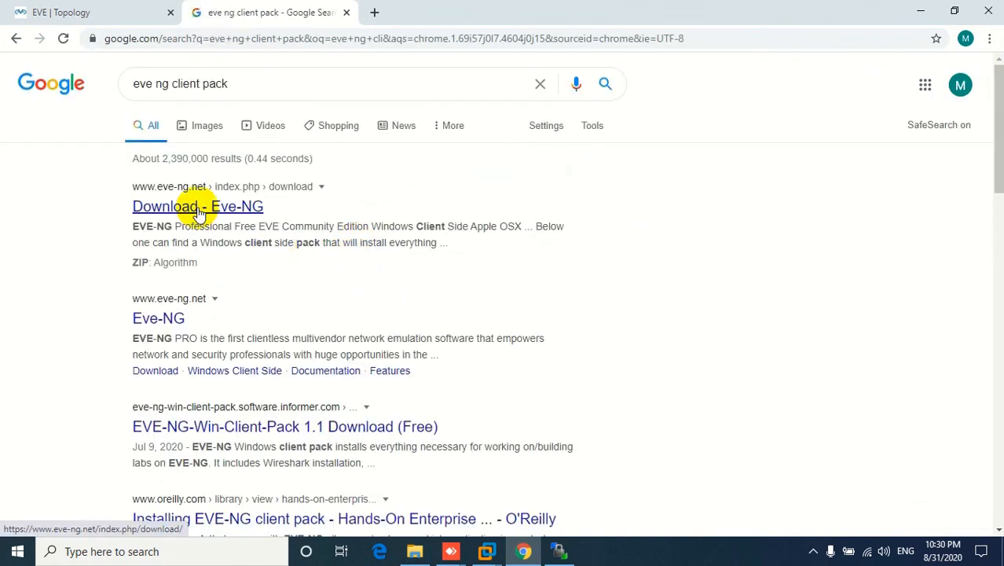
left_click(200, 208)
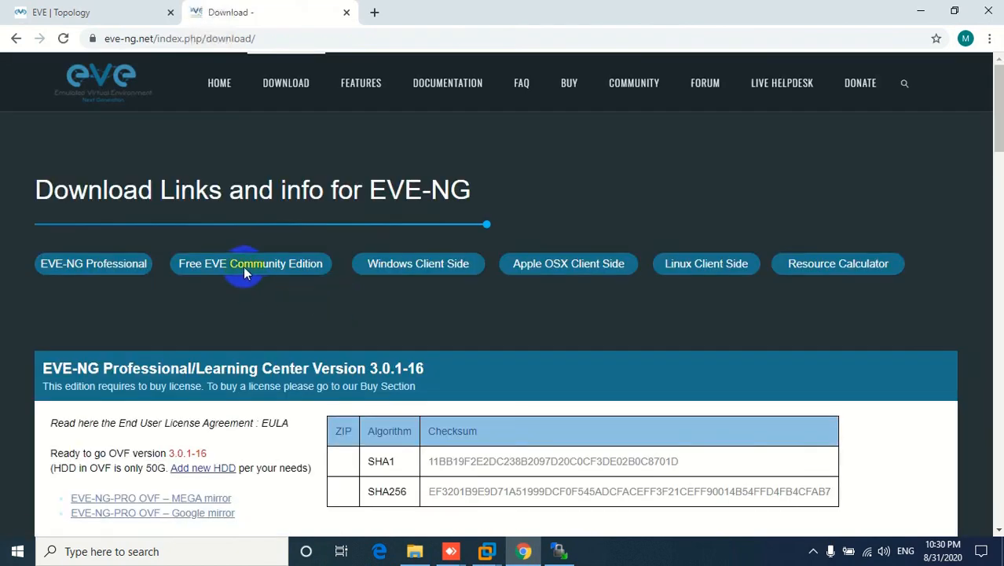
Check the Free EVE Community Edition links on the download page, and go to the Windows Client Side section
left_click(243, 265)
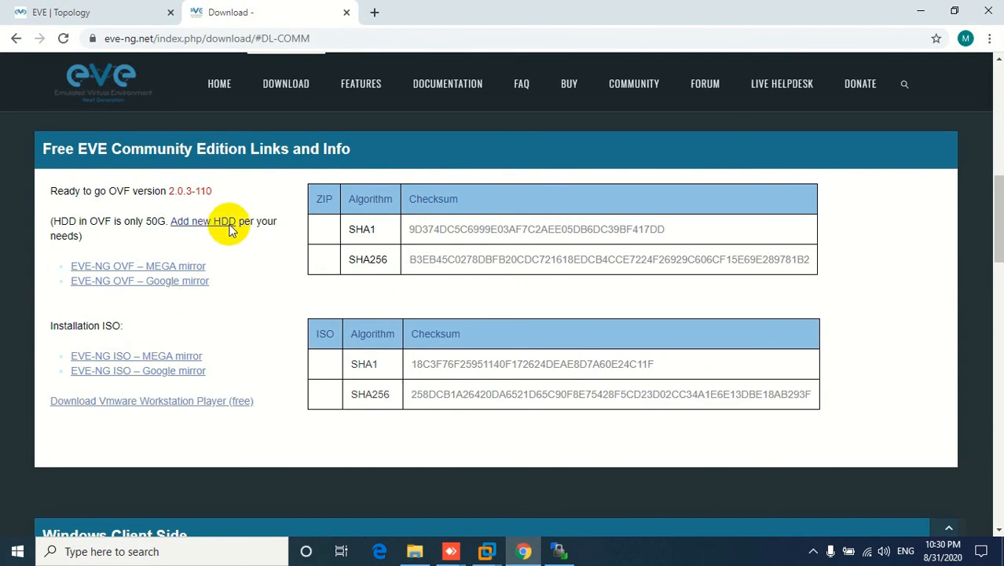
scroll(268, 236, "up", 1)
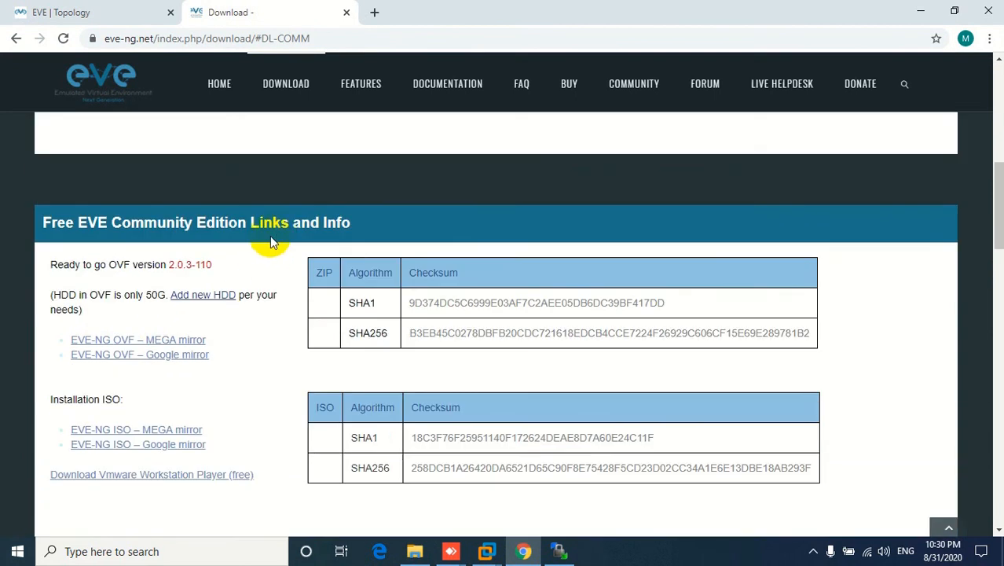
scroll(274, 245, "up", 2)
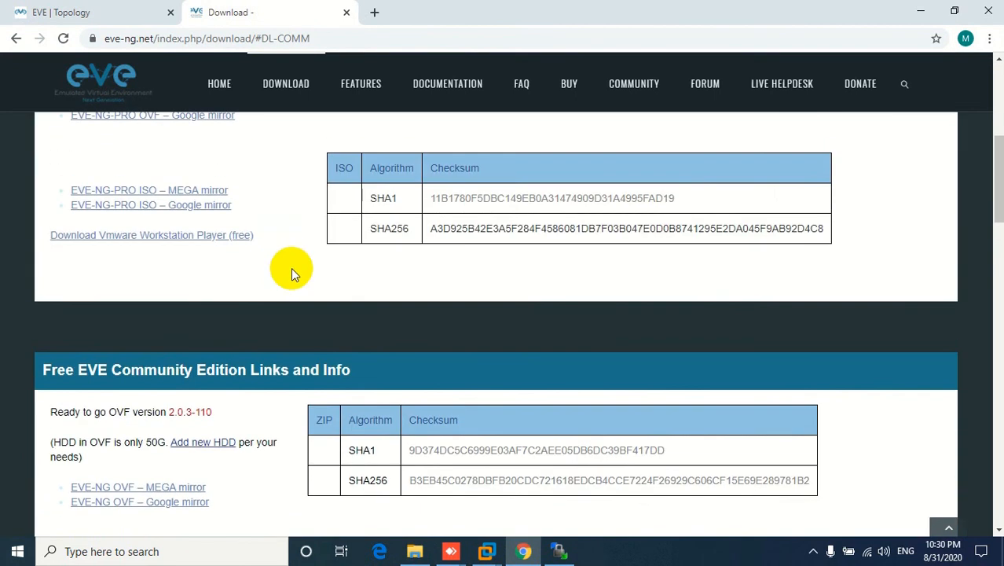
scroll(291, 267, "up", 5)
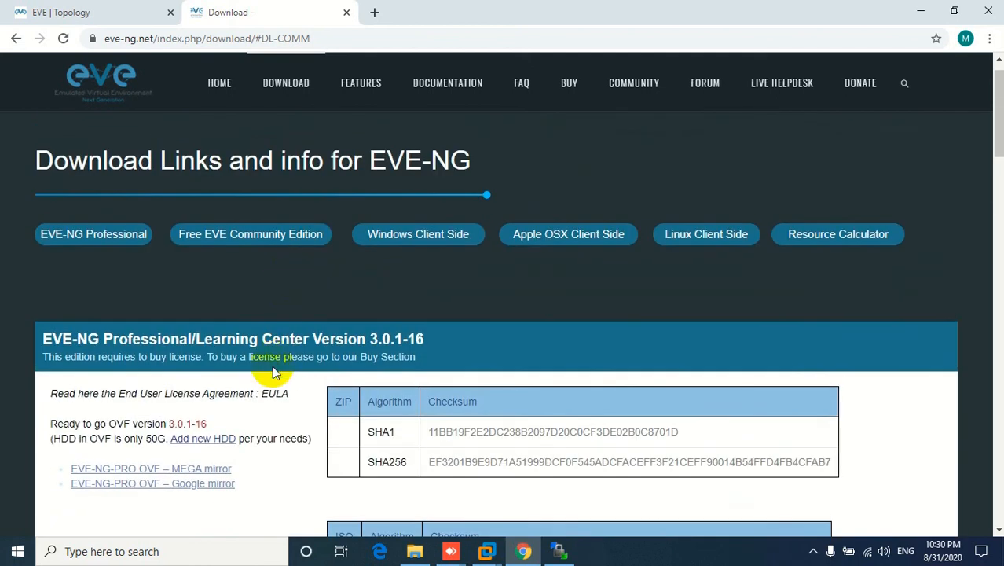
left_click(416, 235)
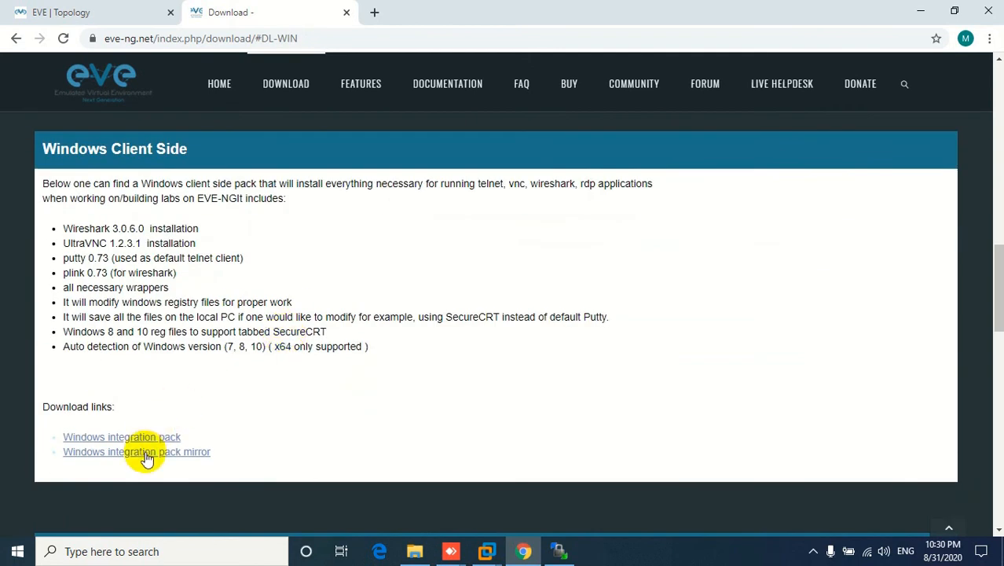
Try downloading EVE-NG-Win-Client-Pack-2.0.exe through the Windows integration pack mirror, and close its Google Drive preview page
left_click(146, 454)
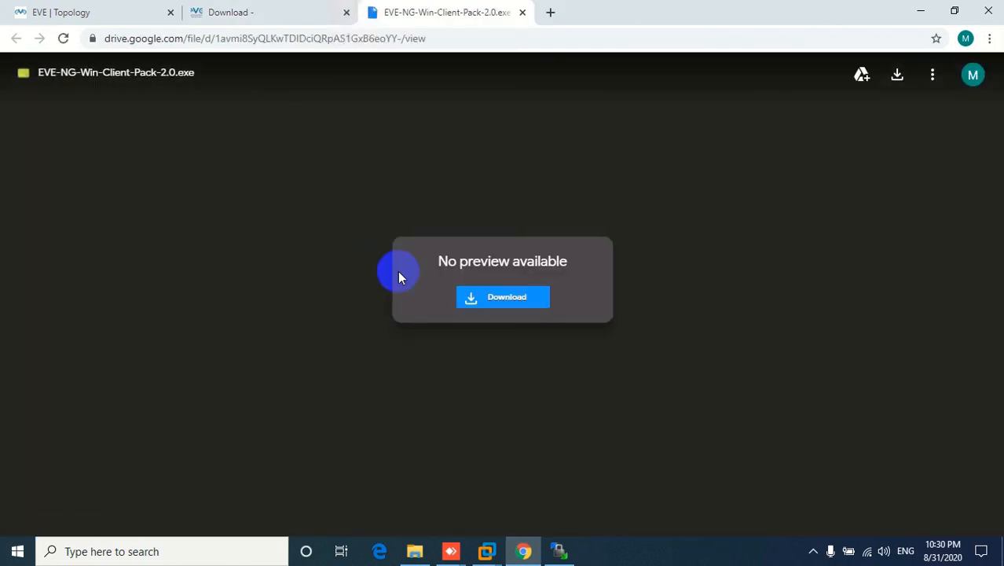
left_click(441, 237)
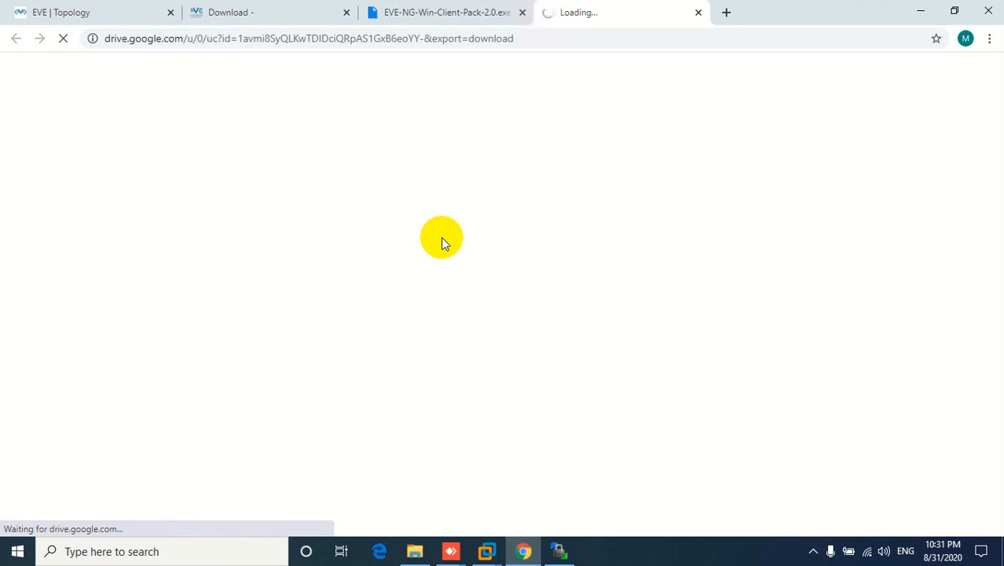
left_click(407, 15)
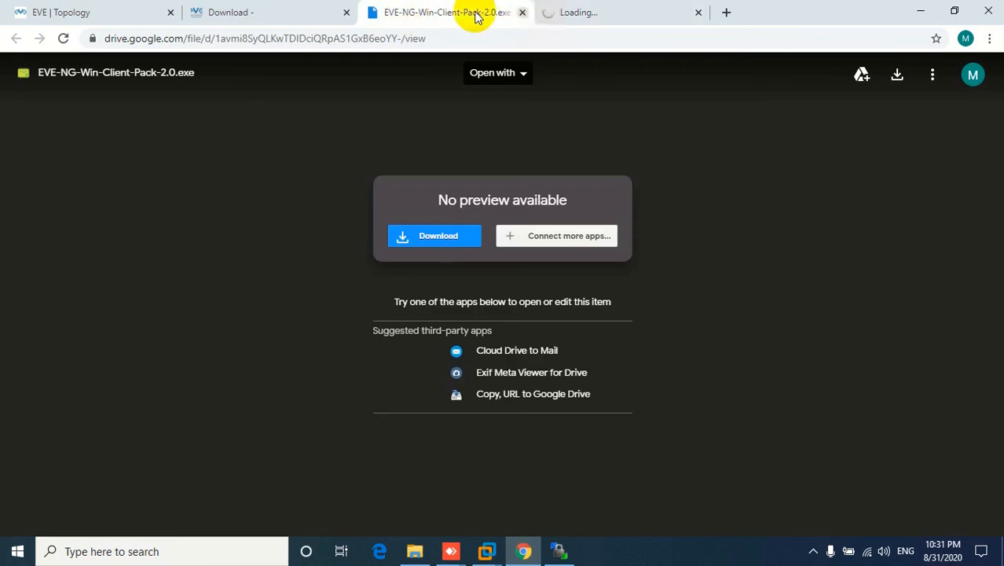
key("ctrl+w")
Download EVE-NG-Win-Client-Pack-2.0.exe from MEGA through the Windows integration pack link
left_click(290, 17)
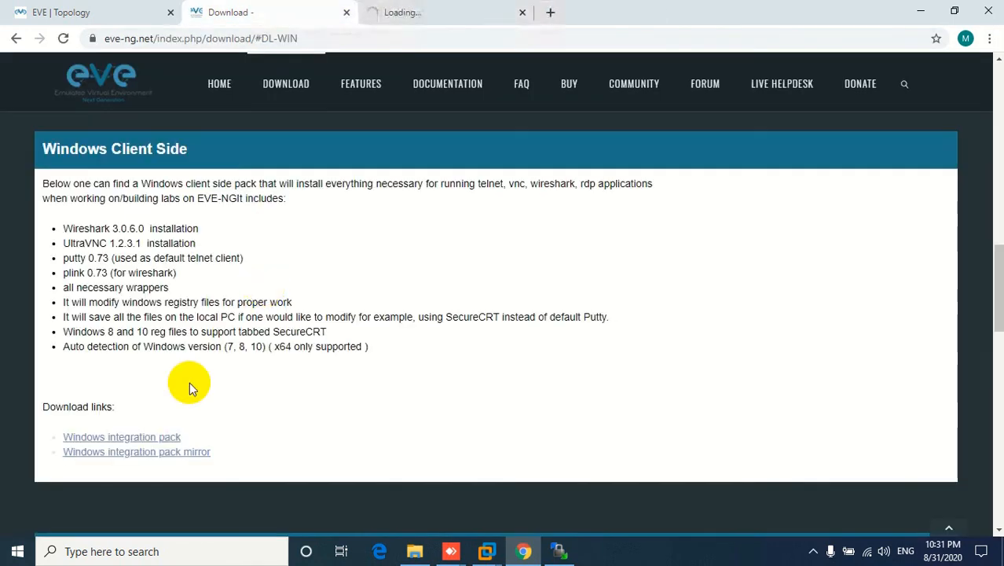
left_click(152, 438)
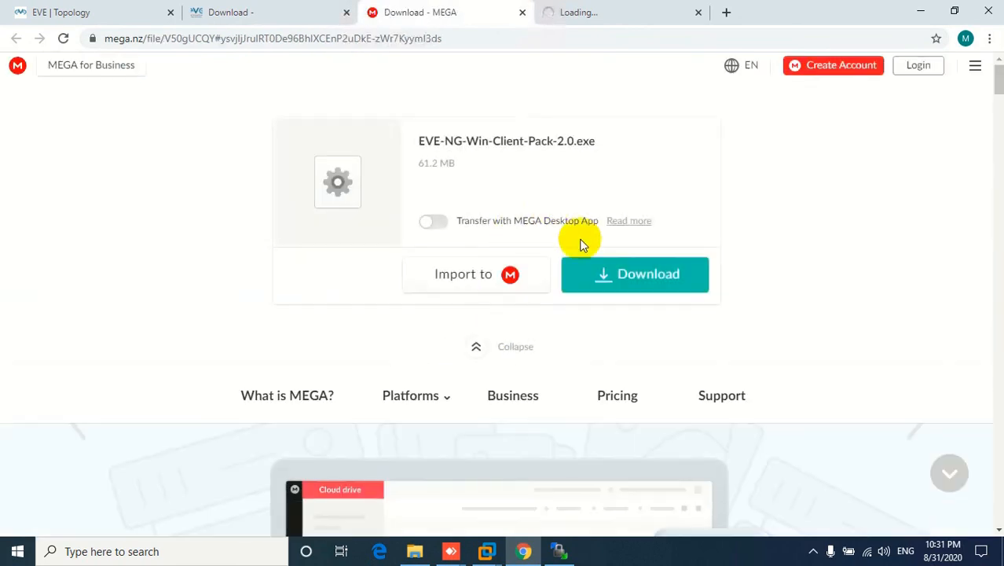
left_click(644, 277)
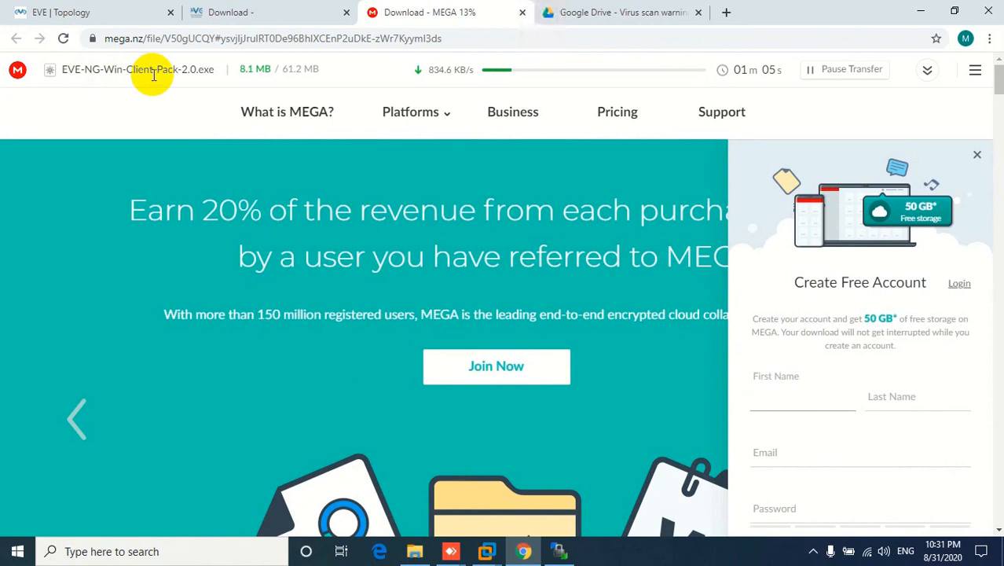
Start the Google Drive download of EVE-NG-Win-Client-Pack-2.0.exe without a virus scan, and cancel that duplicate download
left_click(586, 13)
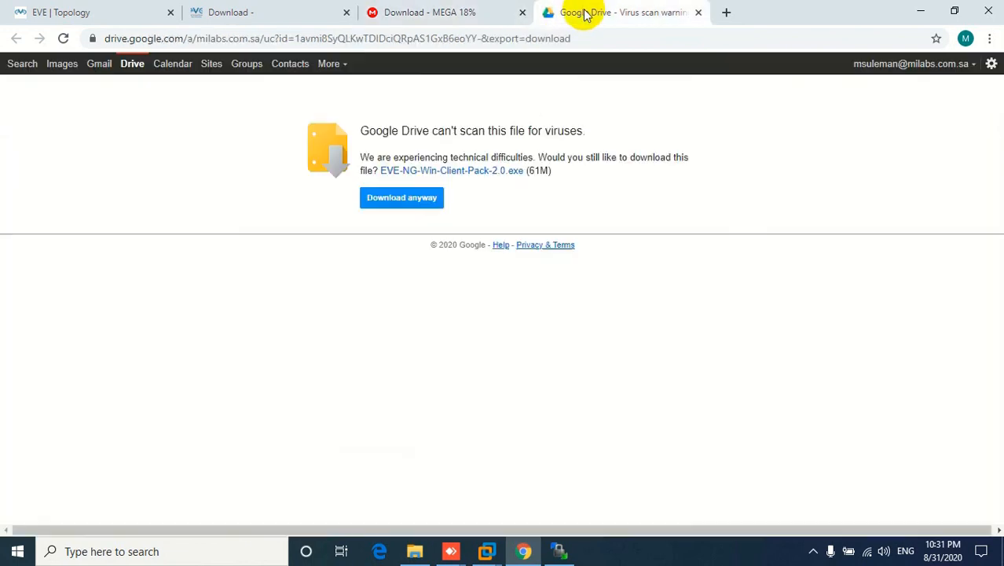
left_click(403, 199)
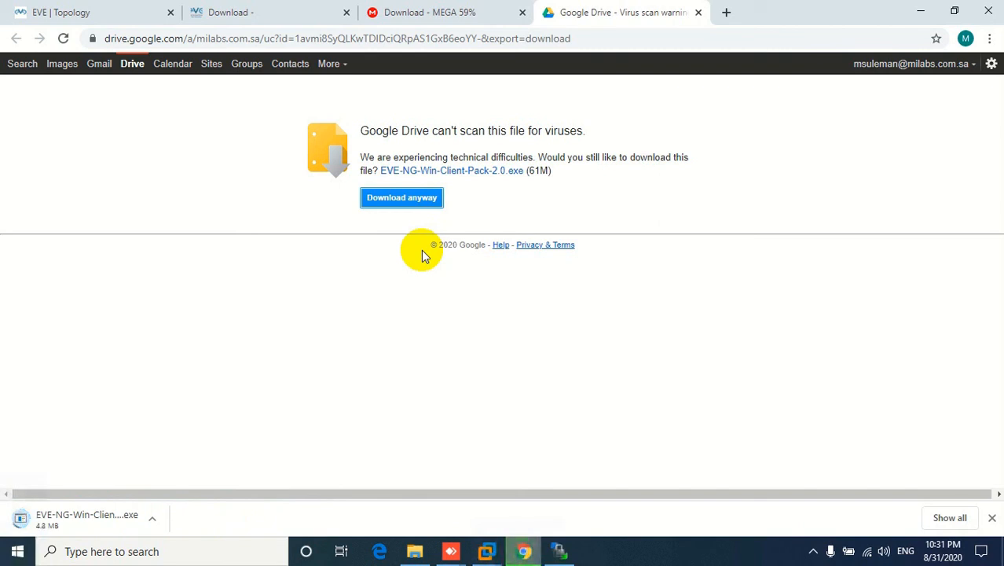
left_click(698, 13)
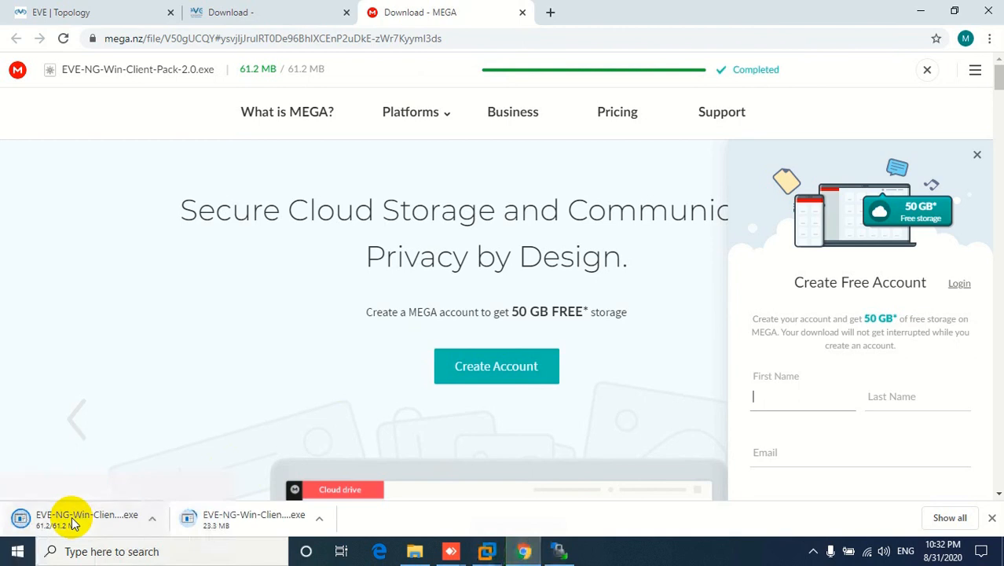
right_click(208, 521)
left_click(242, 509)
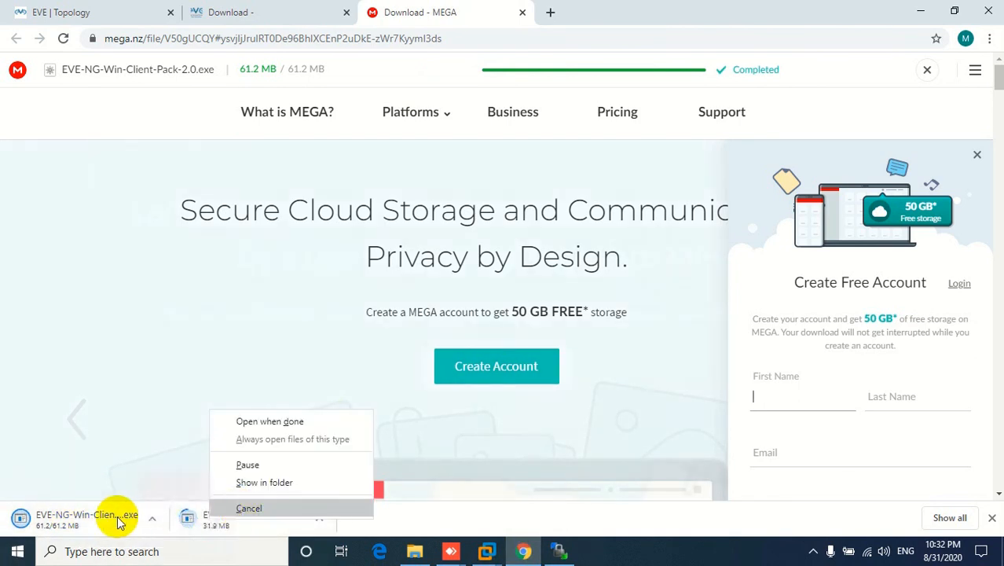
Run the downloaded client pack installer with administrator permission, and install it with Wireshark 3.0.6 and UltraVNC 1.2.3 included
left_click(63, 521)
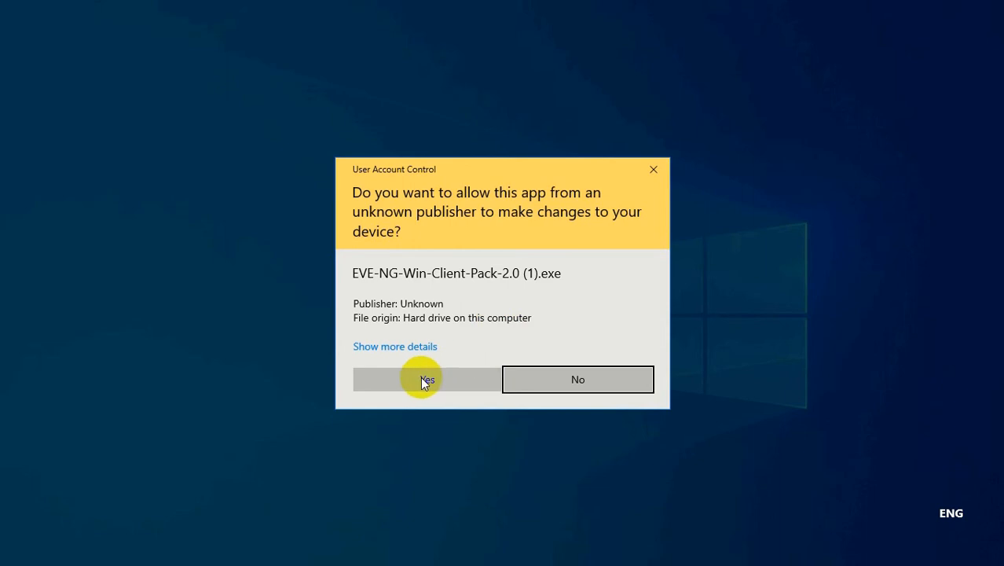
left_click(409, 377)
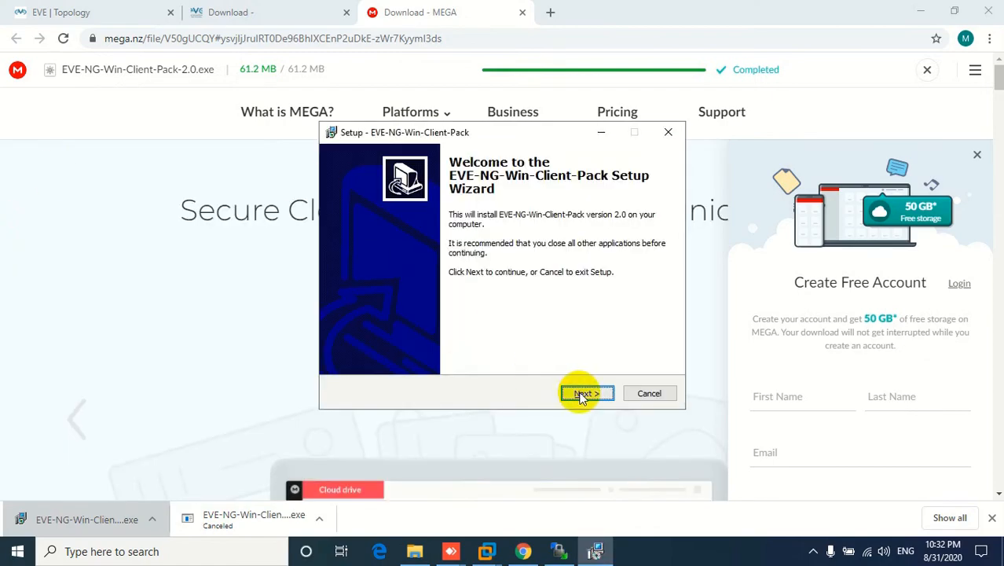
left_click(585, 393)
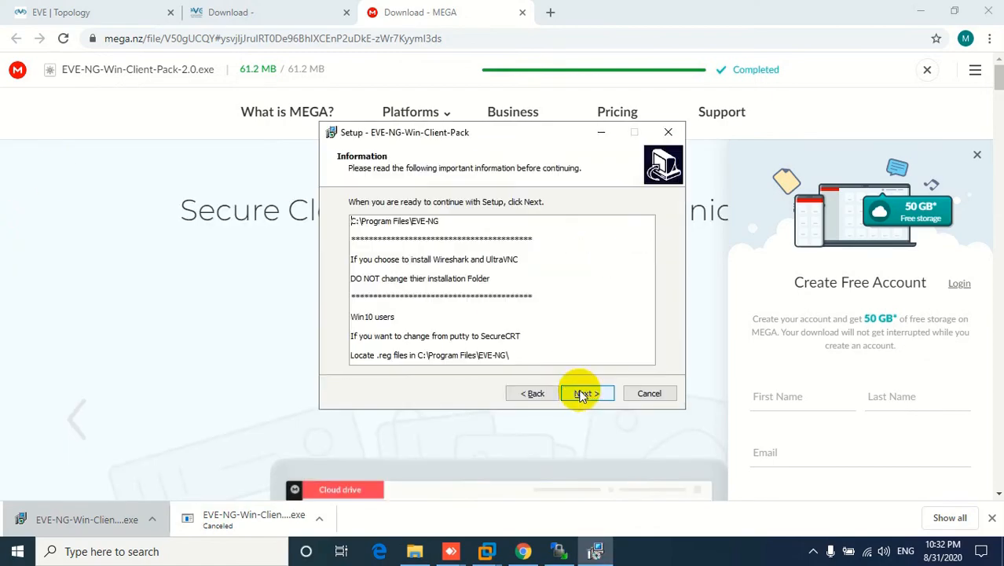
left_click(583, 395)
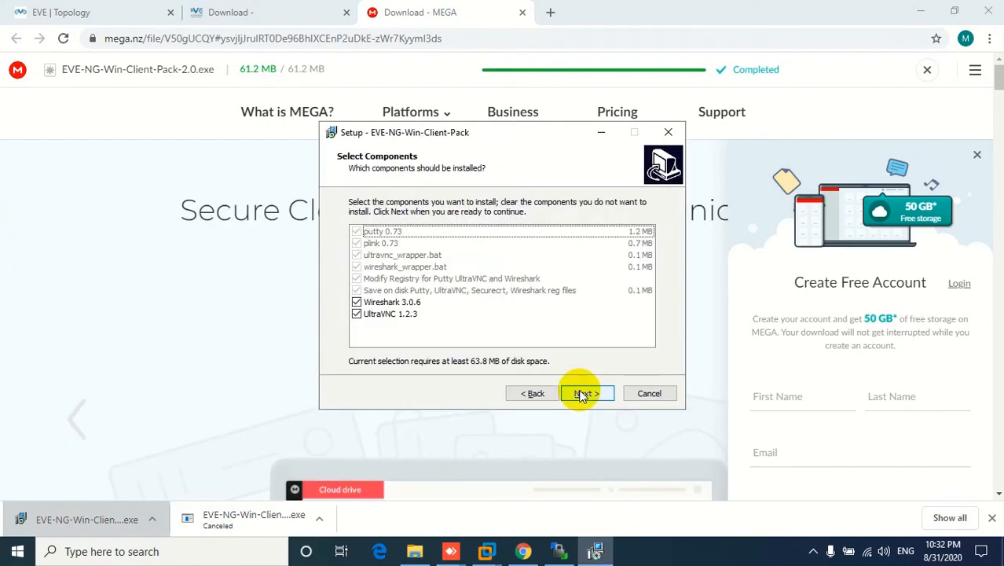
left_click(582, 395)
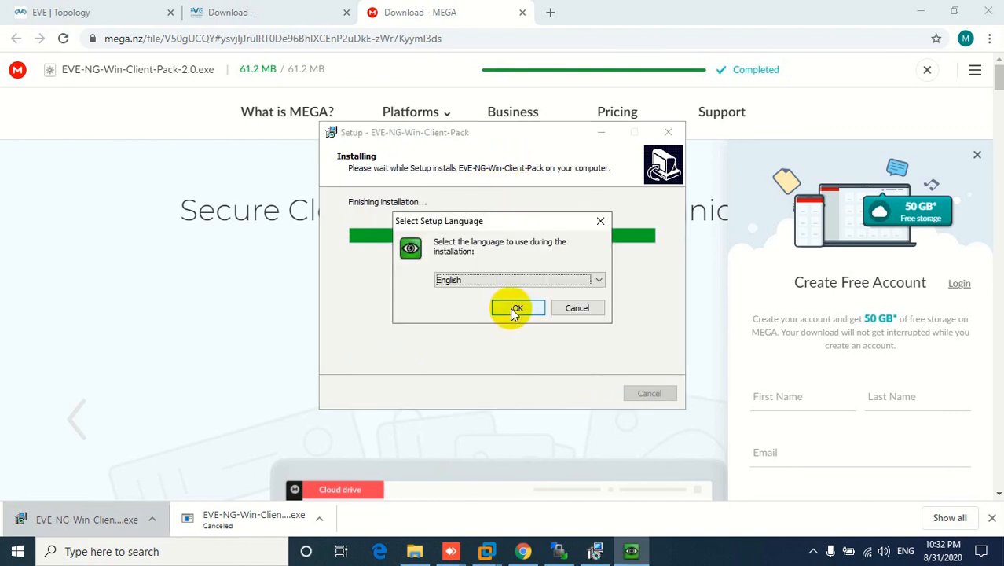
Install UltraVNC in English, accepting the license agreement and keeping the default Full installation components and locations
left_click(513, 308)
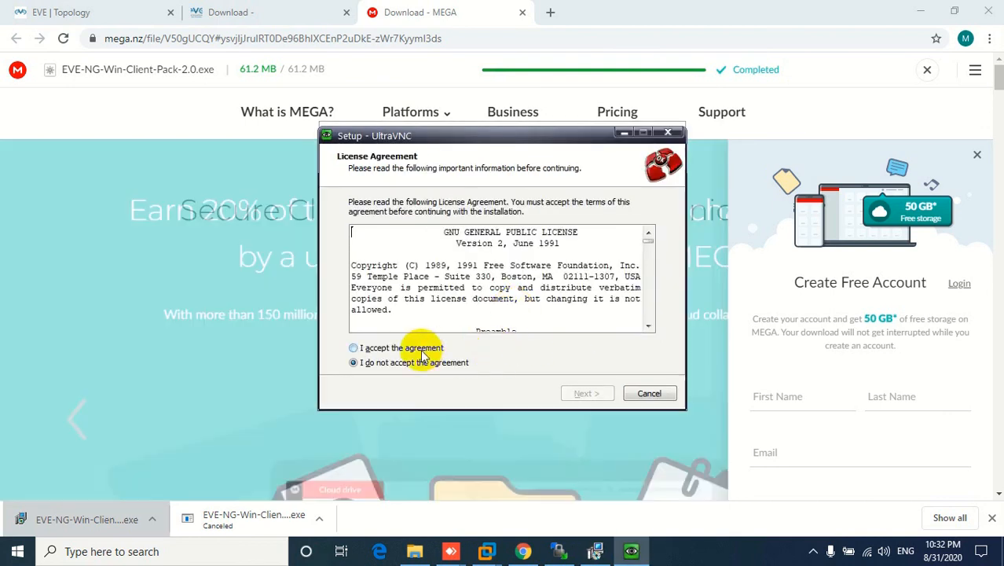
left_click(422, 349)
left_click(587, 392)
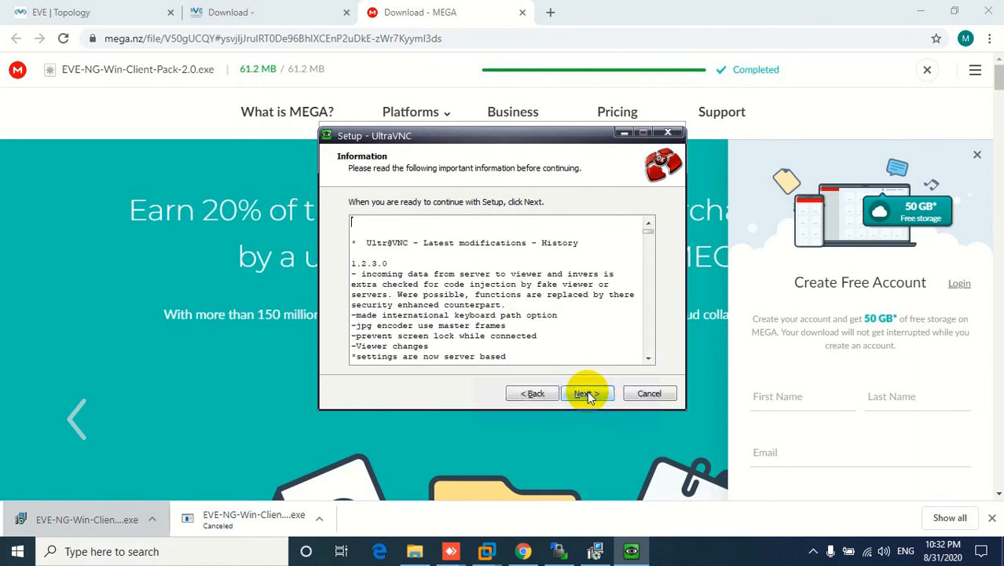
left_click(587, 392)
left_click(587, 392)
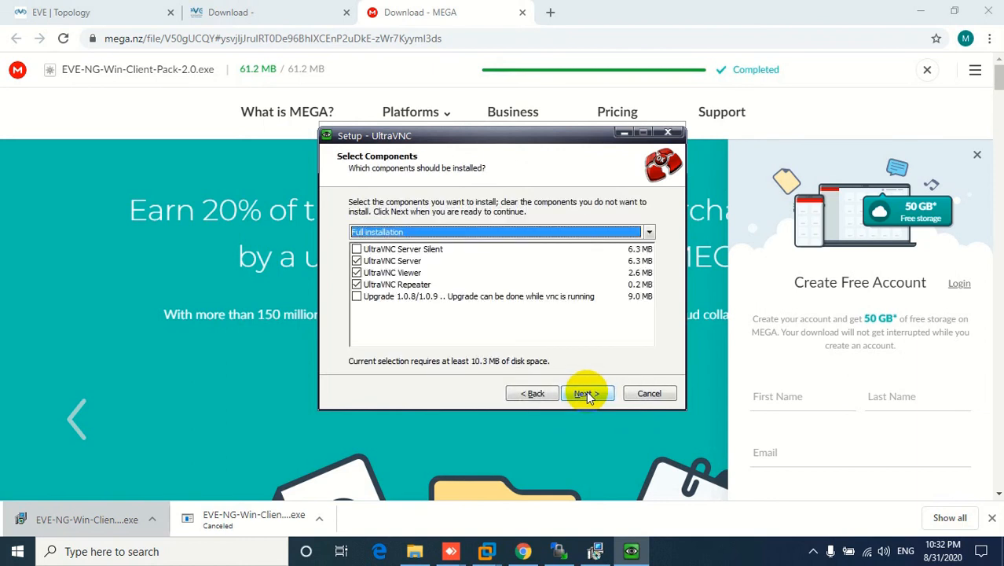
left_click(587, 393)
left_click(587, 393)
left_click(587, 392)
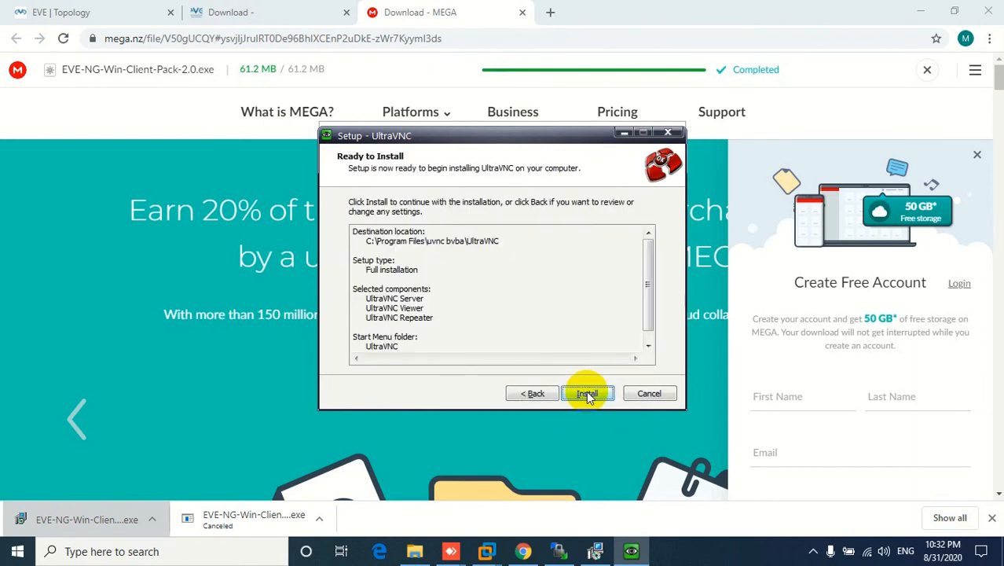
left_click(587, 392)
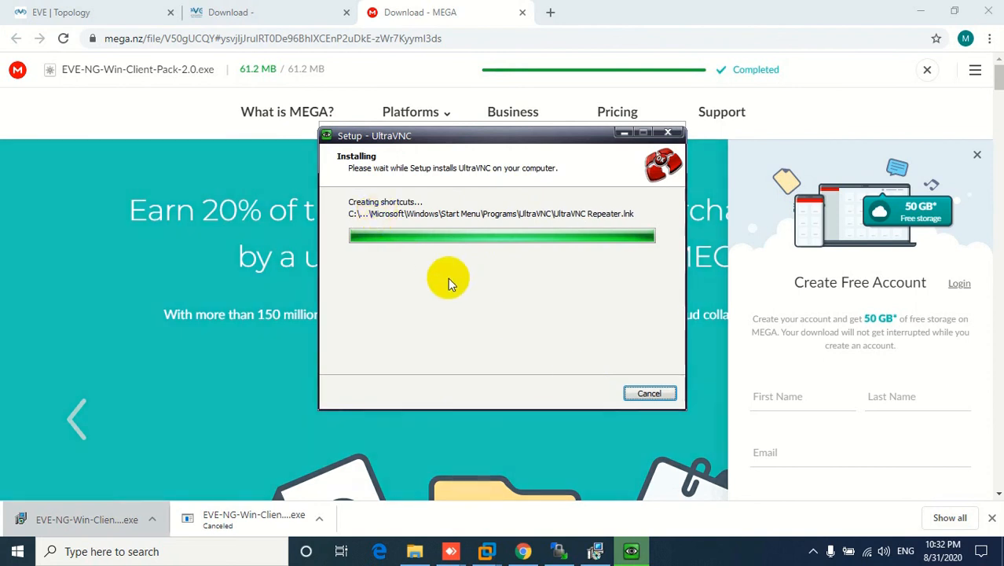
Bring up the EVE topology page, and finish the UltraVNC setup with Show latest versions turned off
left_click(136, 14)
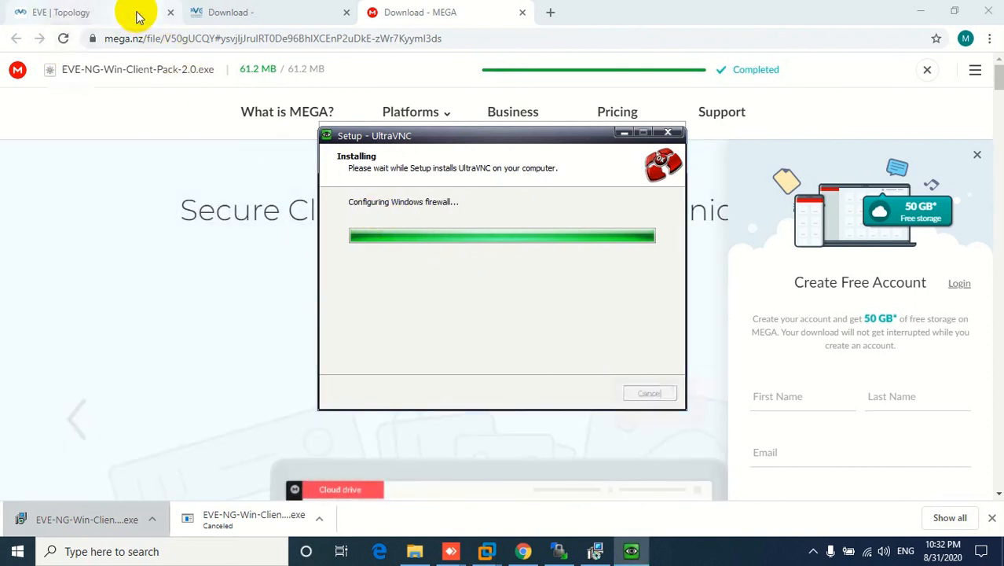
left_click(631, 551)
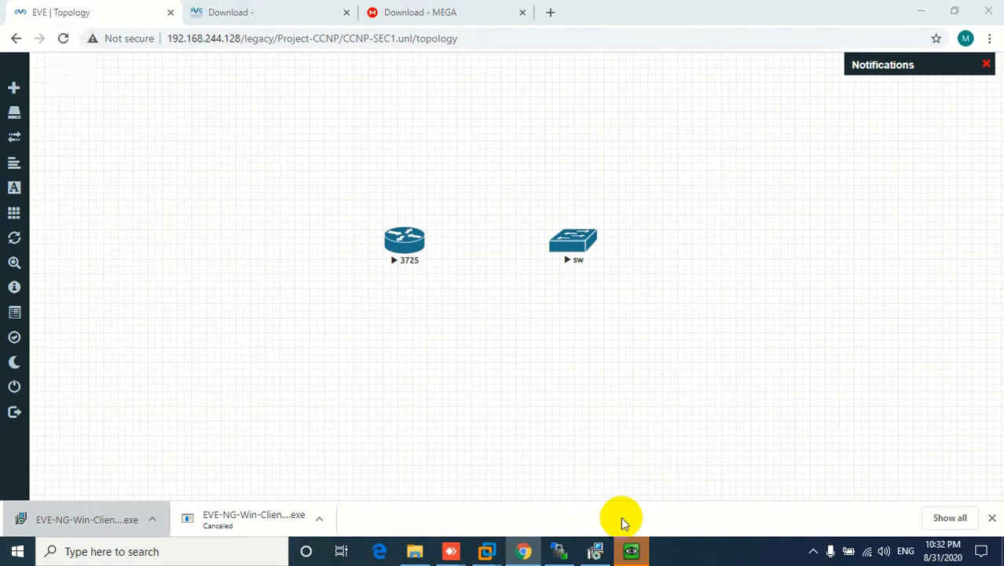
left_click(588, 393)
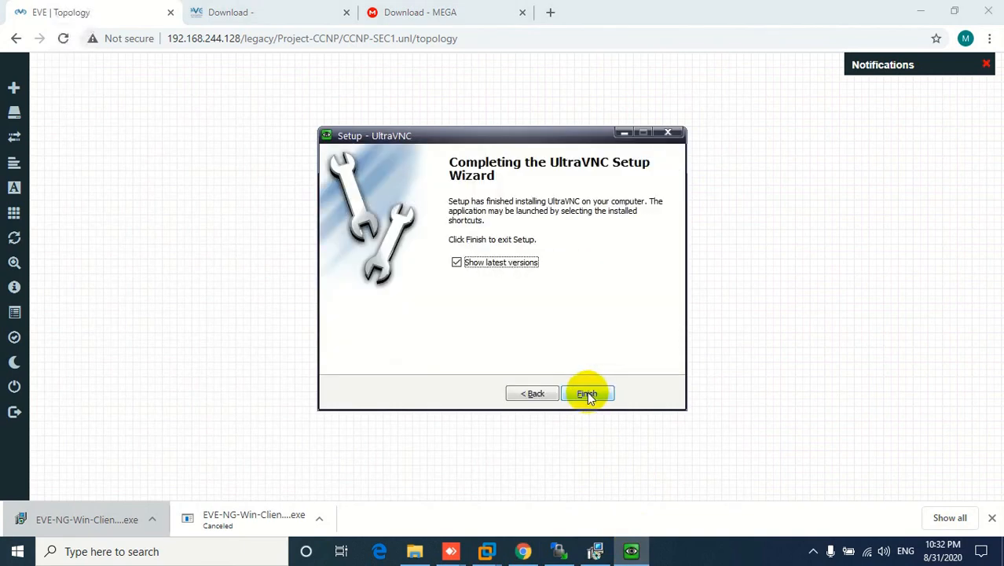
left_click(457, 262)
left_click(587, 393)
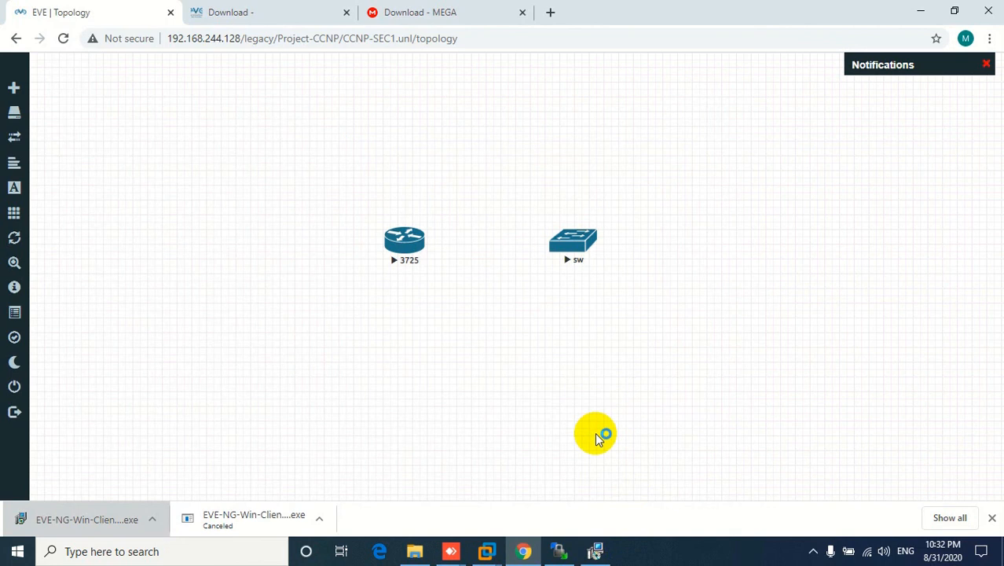
Install Wireshark 3.0.6 64-bit, accepting the license and default shortcuts and file associations, with Install Npcap 0.9983 turned off
left_click(587, 394)
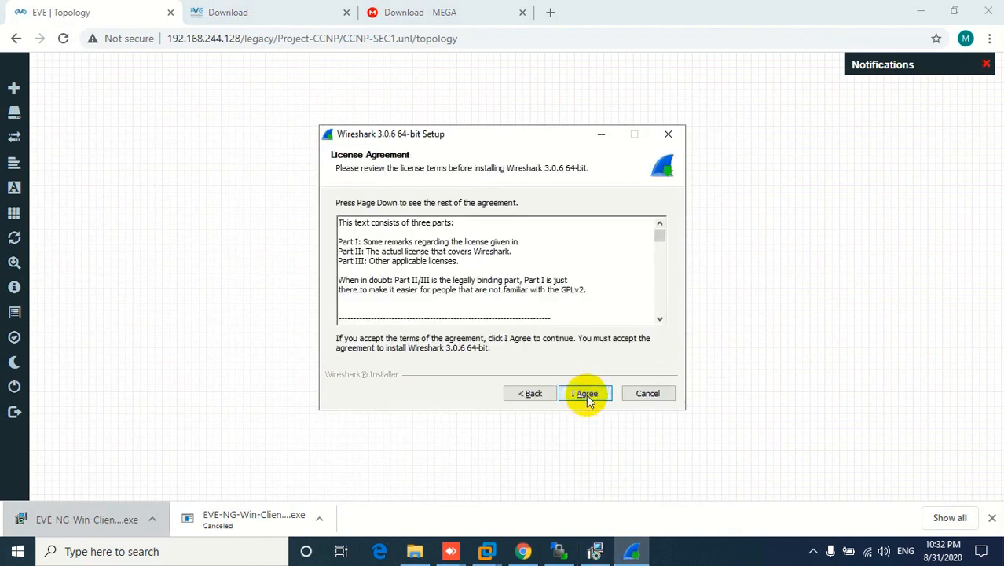
left_click(588, 395)
left_click(584, 393)
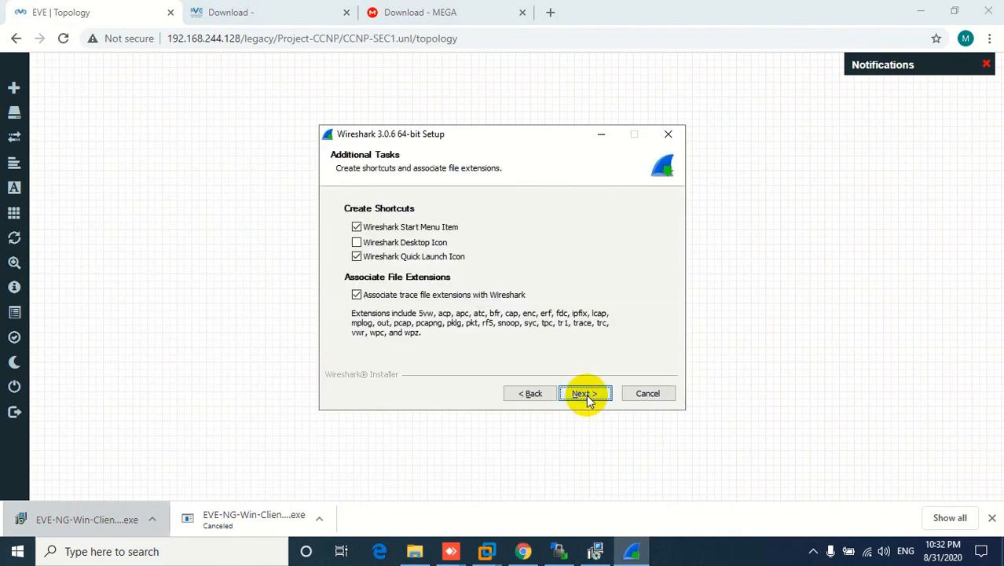
left_click(585, 394)
left_click(587, 397)
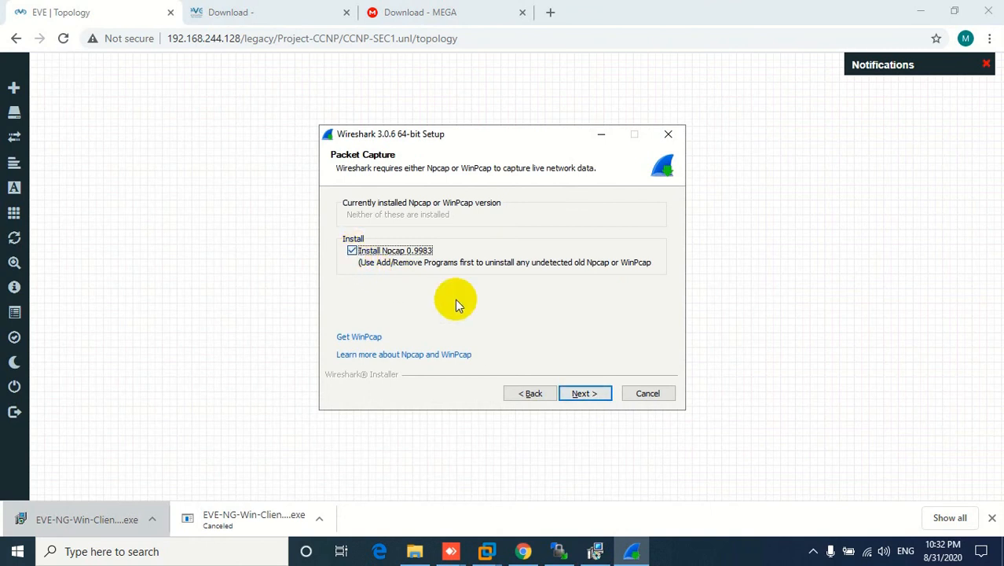
left_click(578, 394)
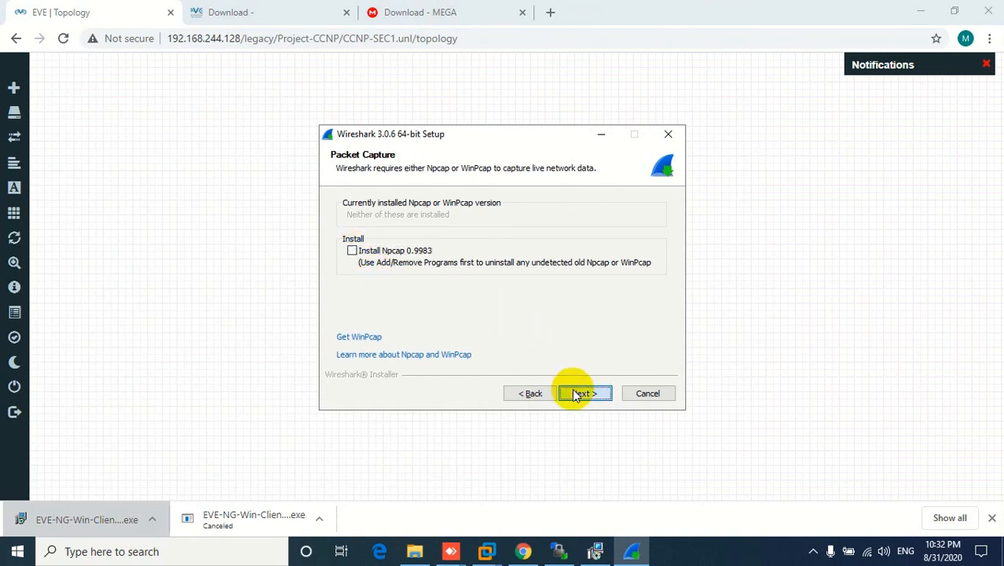
left_click(576, 394)
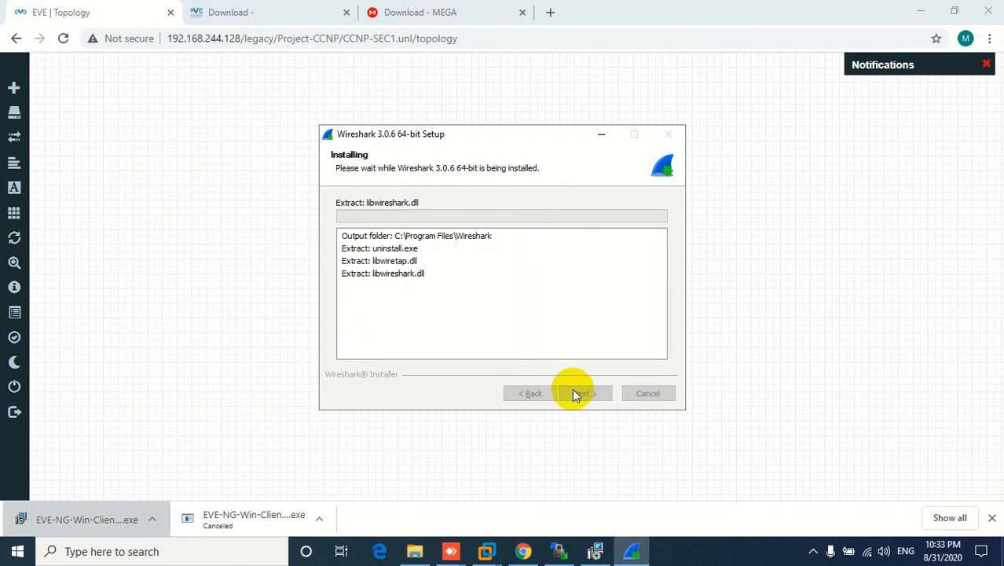
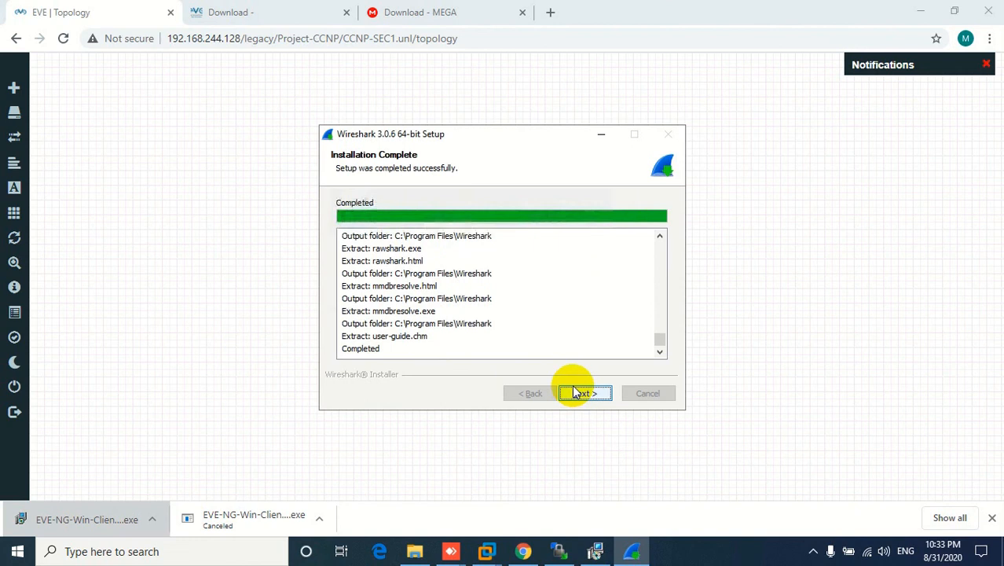
Finish the Wireshark setup with Run Wireshark 3.0.6 64-bit turned on
left_click(588, 394)
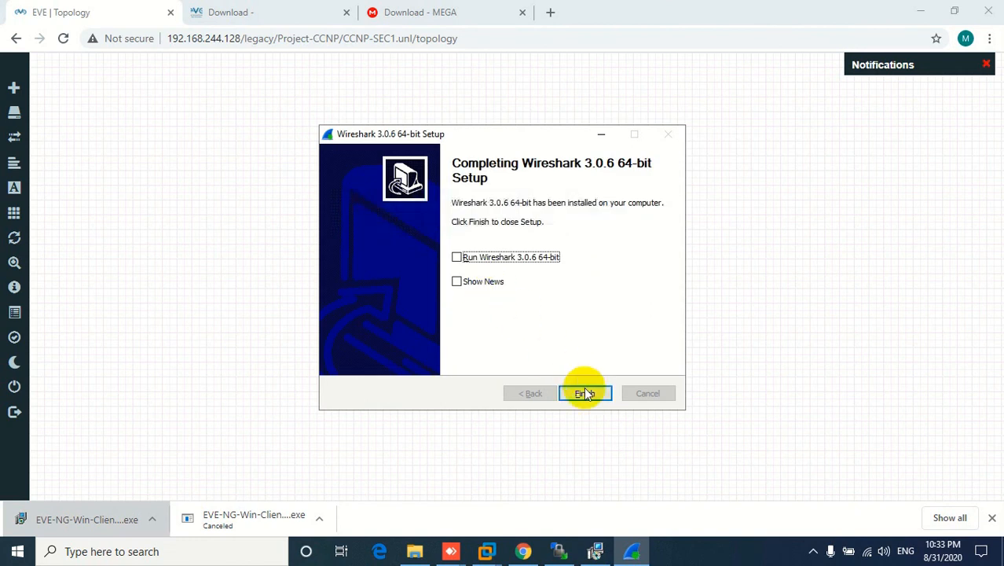
left_click(509, 258)
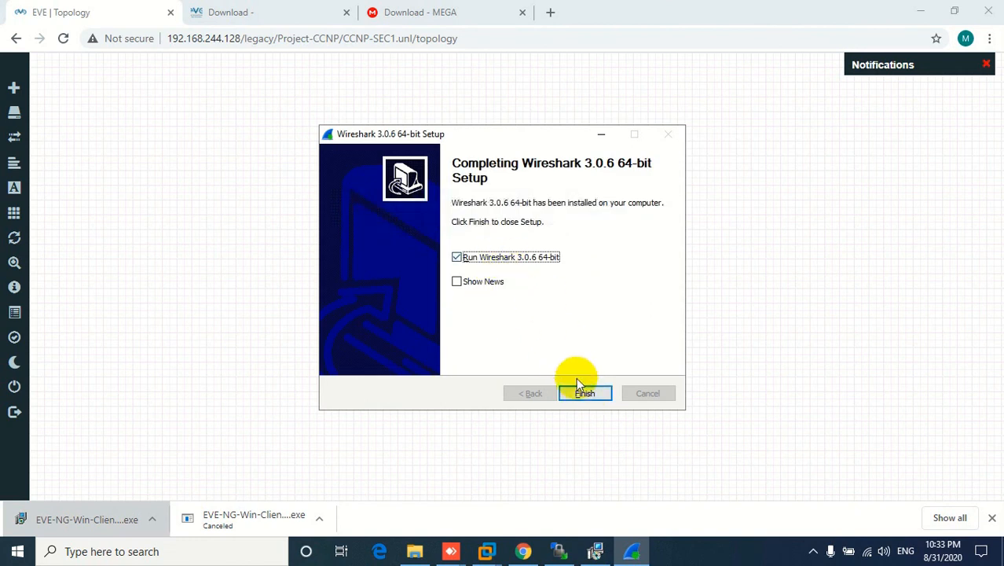
left_click(585, 395)
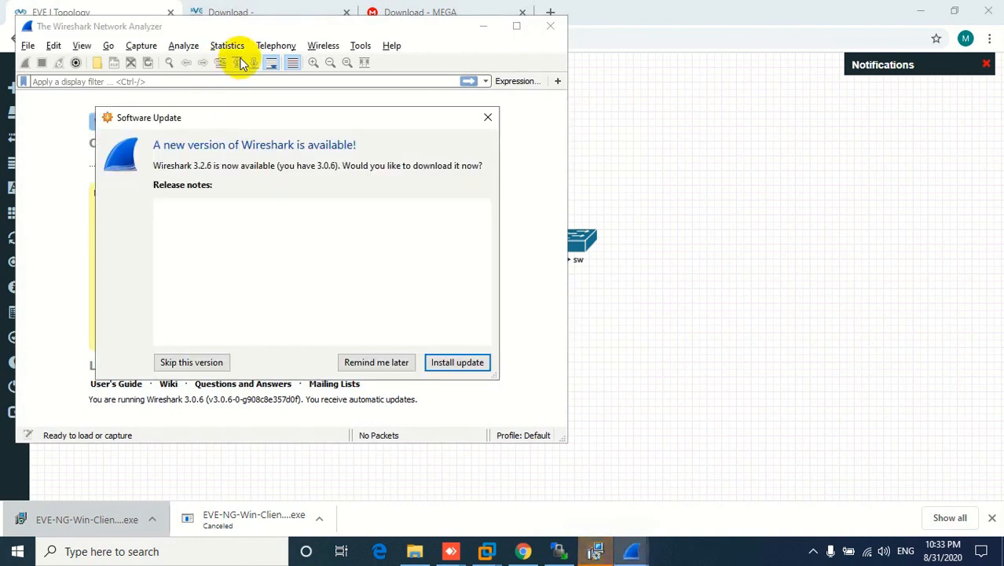
Start downloading the Wireshark 3.2.6 update, and mute the computer's speakers
left_click(458, 365)
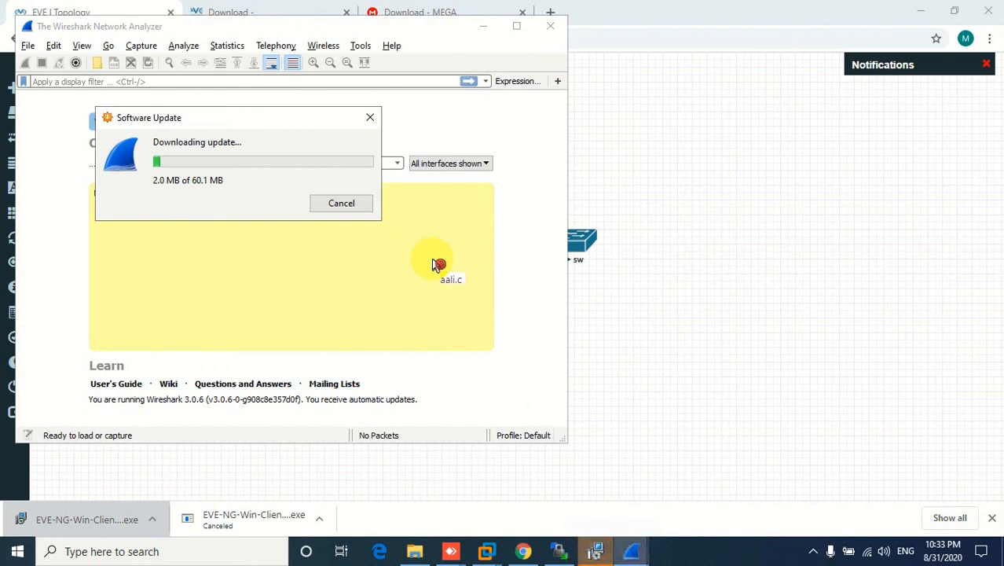
left_click(884, 551)
left_click(765, 516)
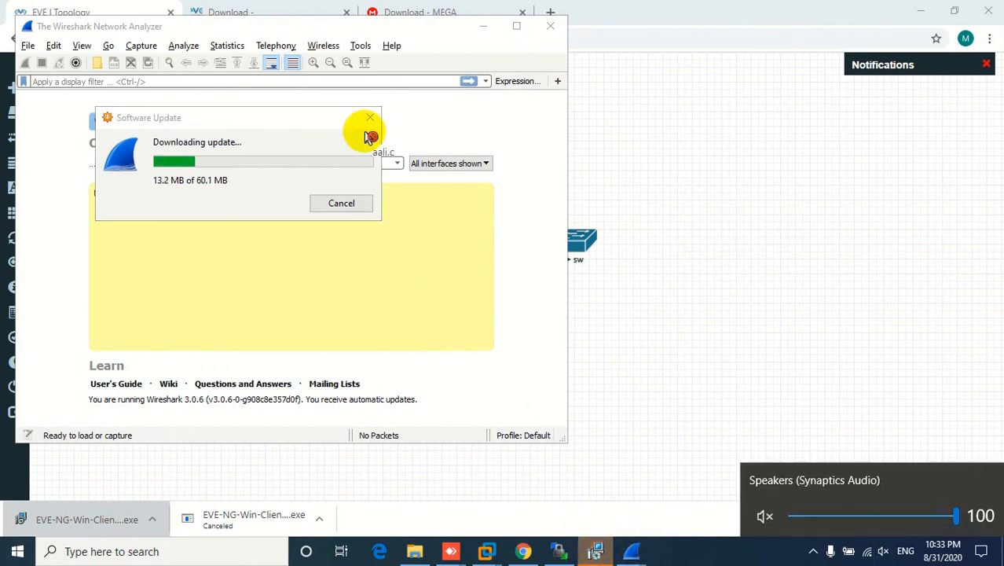
Return to the EVE topology and open the sw node's console in the SSH, Telnet and Rlogin client
left_click(620, 160)
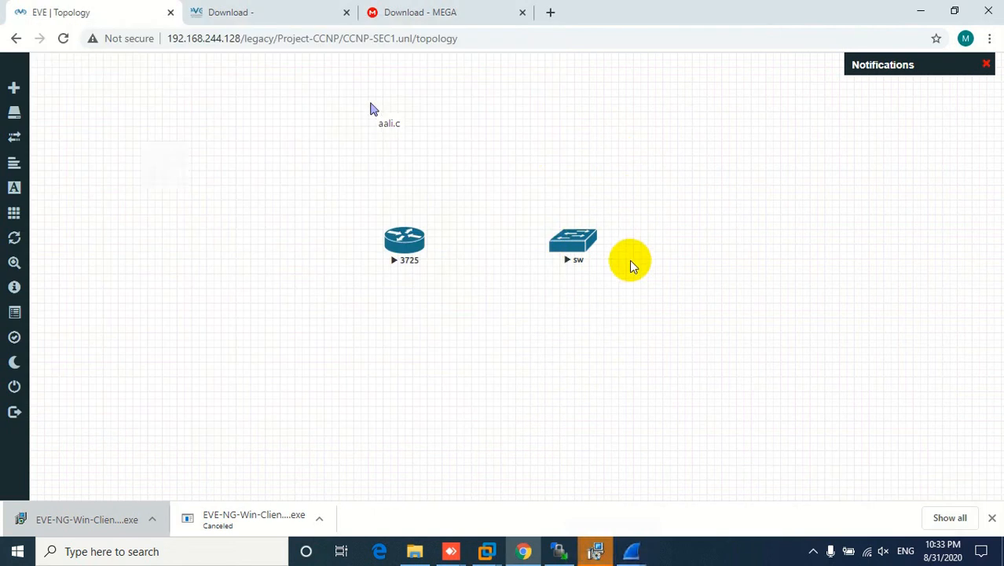
left_click(578, 250)
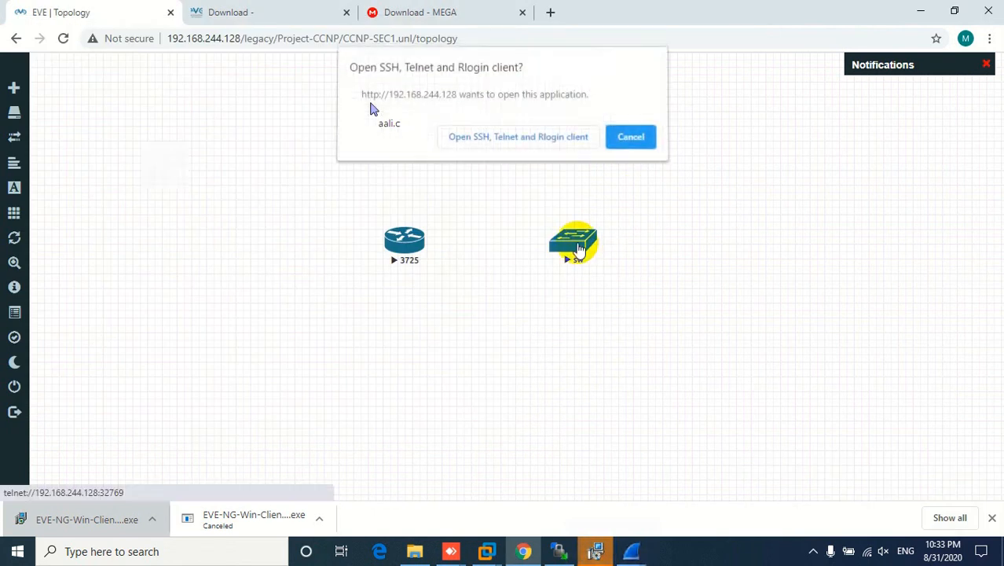
left_click(512, 146)
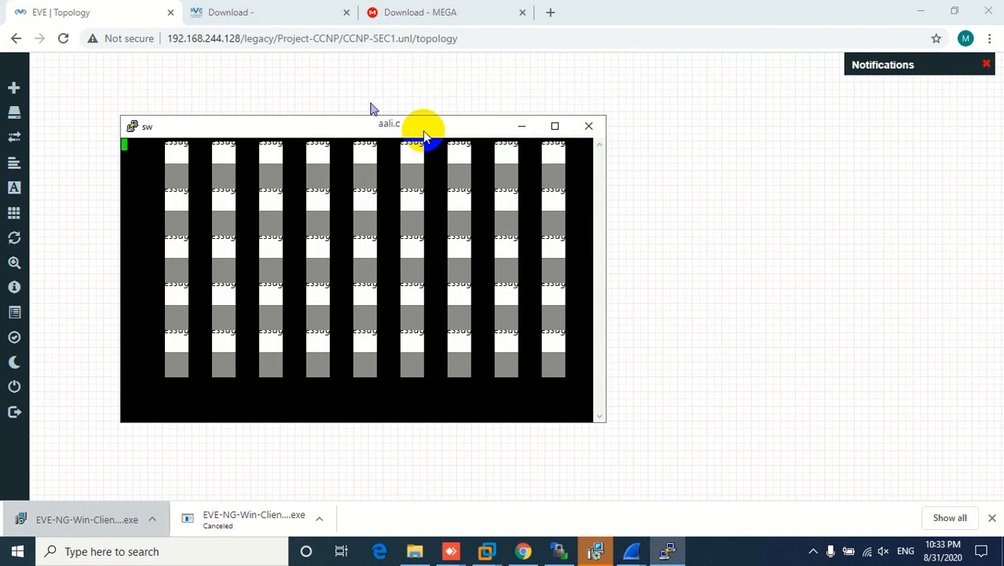
left_click_drag(421, 130, 526, 125)
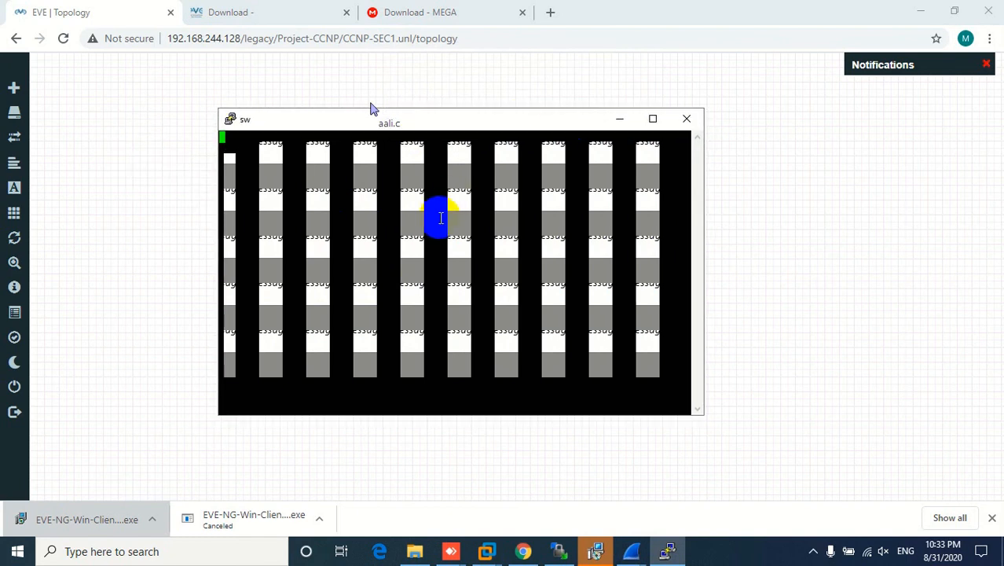
Bring up the switch's command prompt and enter privileged mode with the en command
key("Return")
key("Return")
key("Return")
key("Return")
key("Return")
key("Return")
key("Return")
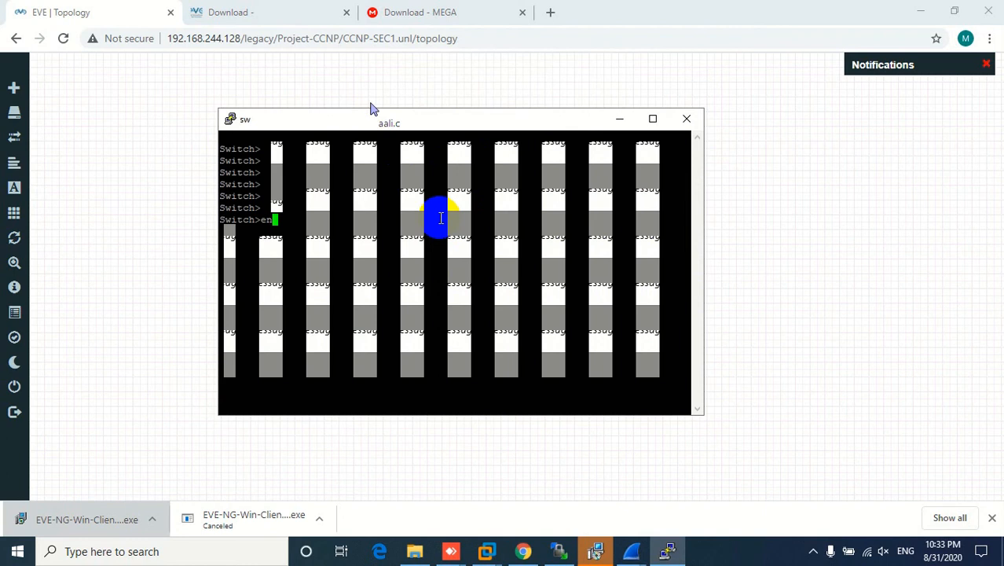
type("en")
key("Return")
key("Return")
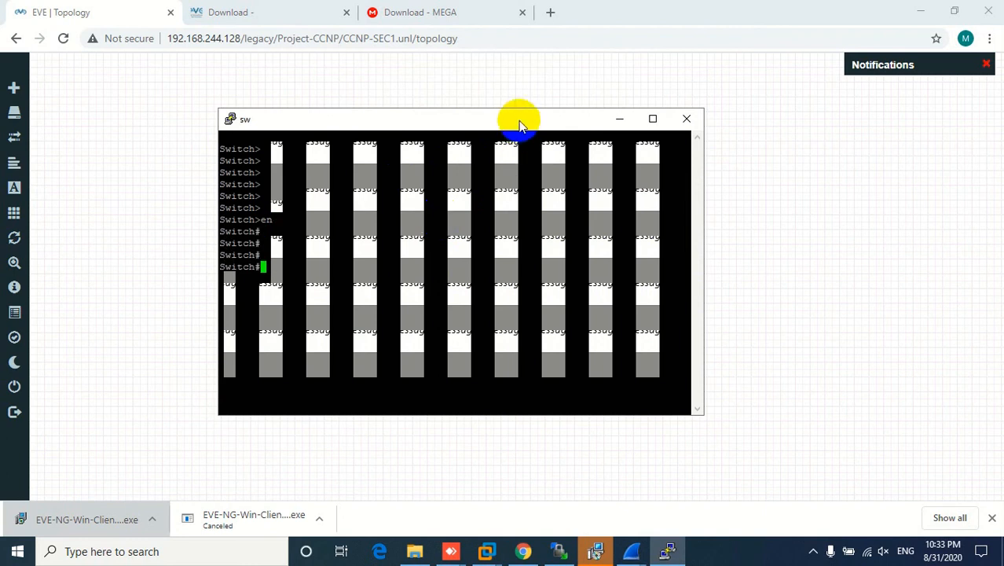
Close the sw console session and confirm ending it
left_click_drag(517, 116, 612, 117)
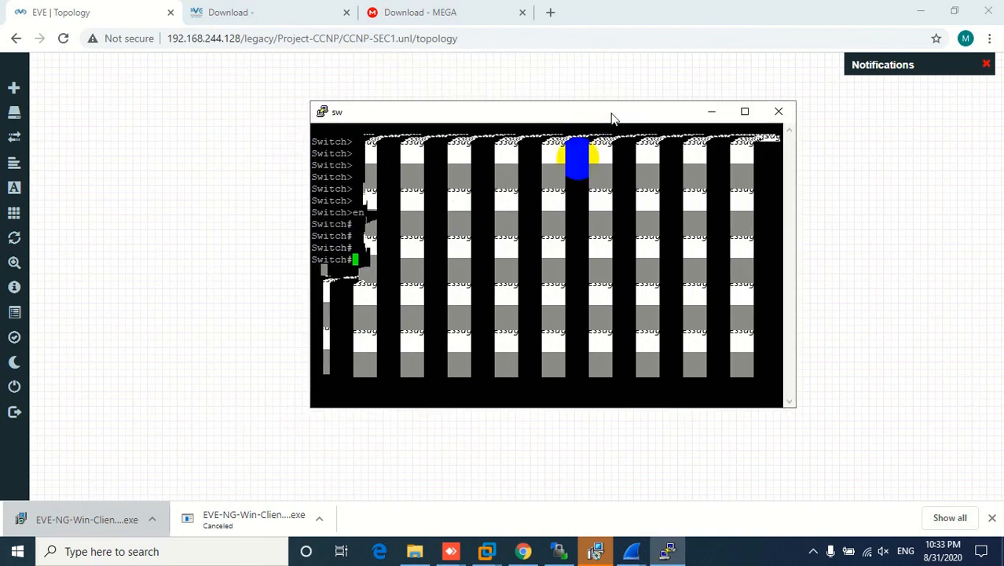
left_click(778, 116)
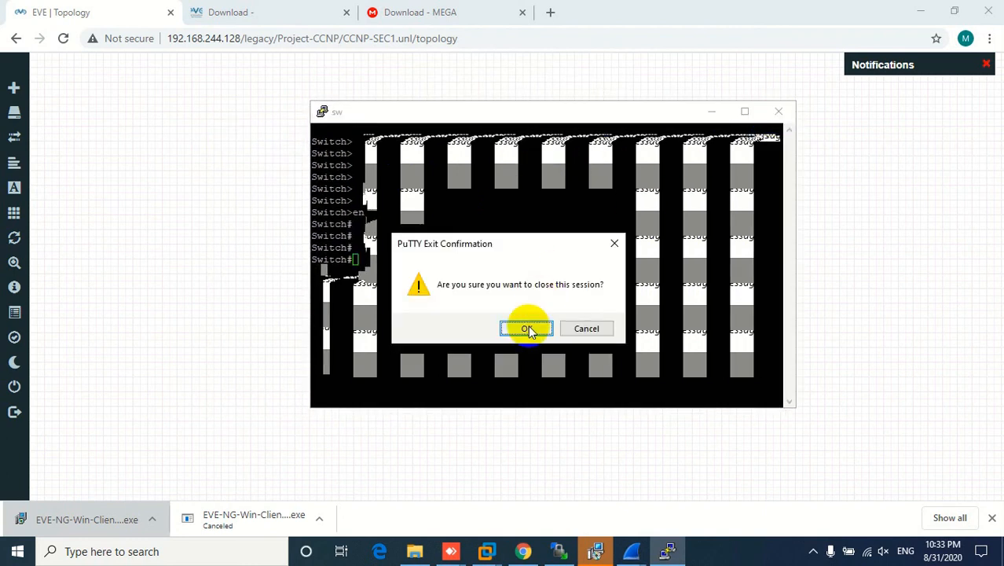
left_click(526, 329)
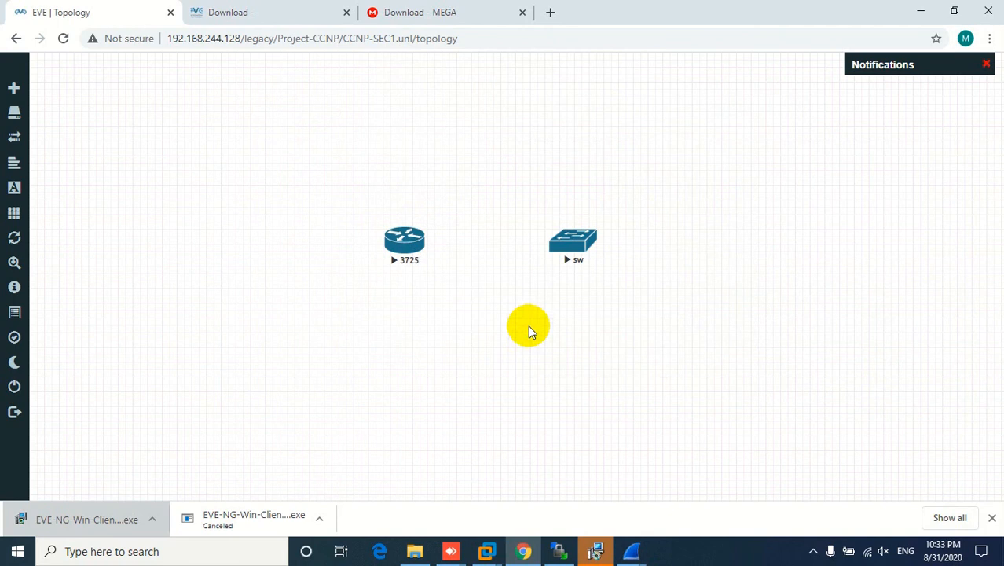
Open the 3725 router's console, and answer no to the initial configuration dialog
left_click(409, 250)
left_click(487, 138)
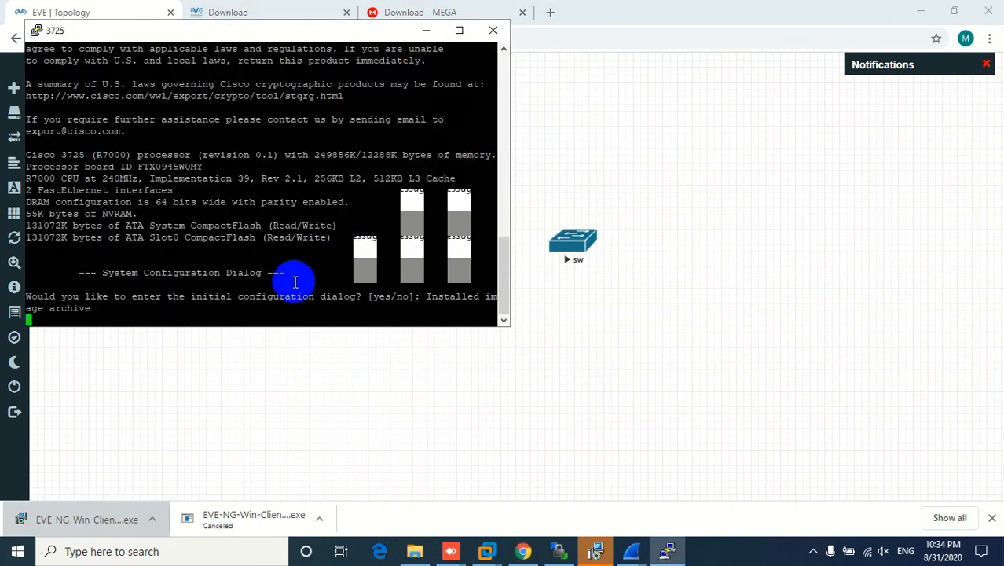
key("Return")
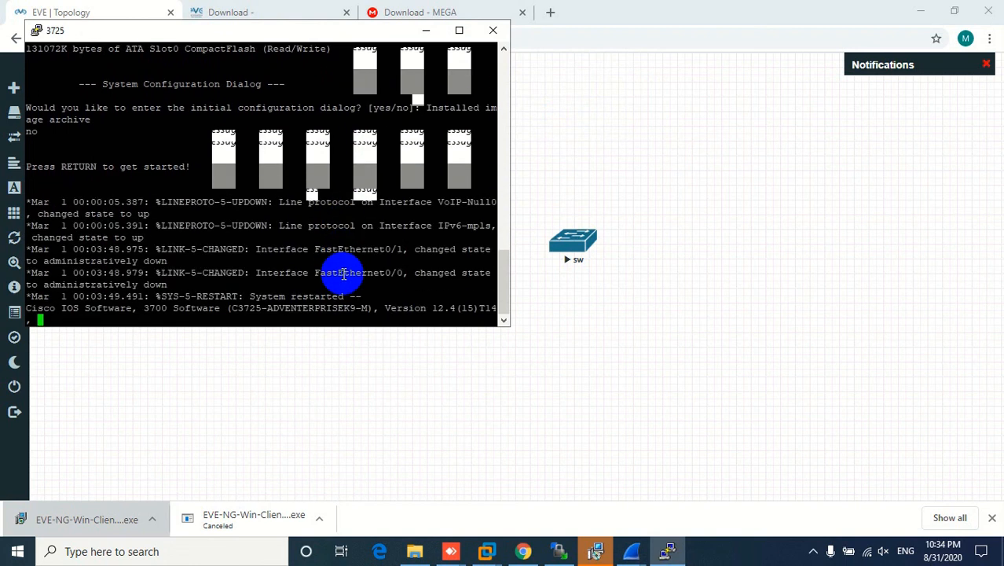
Bring up the 3725 router's command prompt, and close its console session
key("Return")
key("Return")
key("Return")
key("Return")
key("Return")
key("Return")
key("Return")
key("Return")
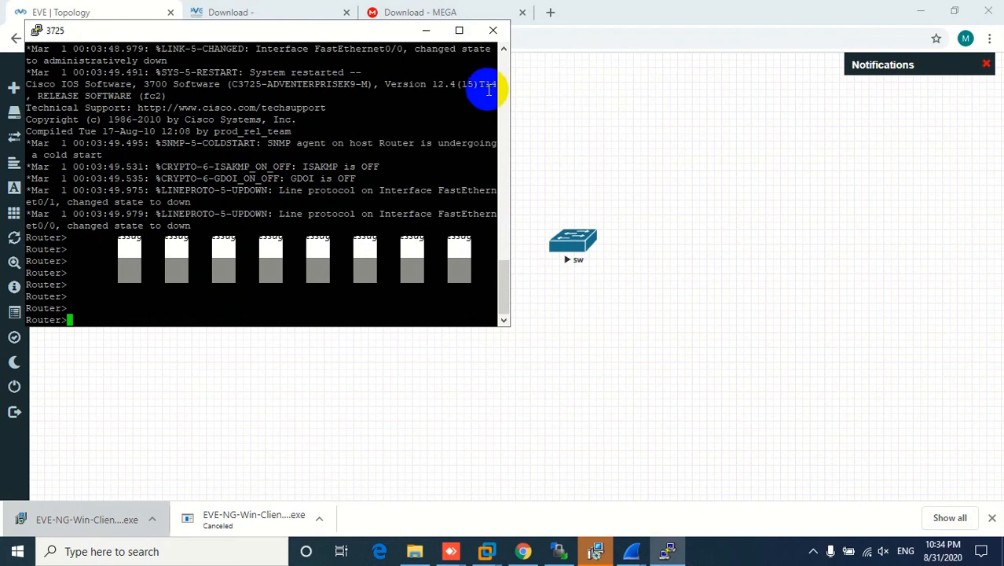
left_click(493, 31)
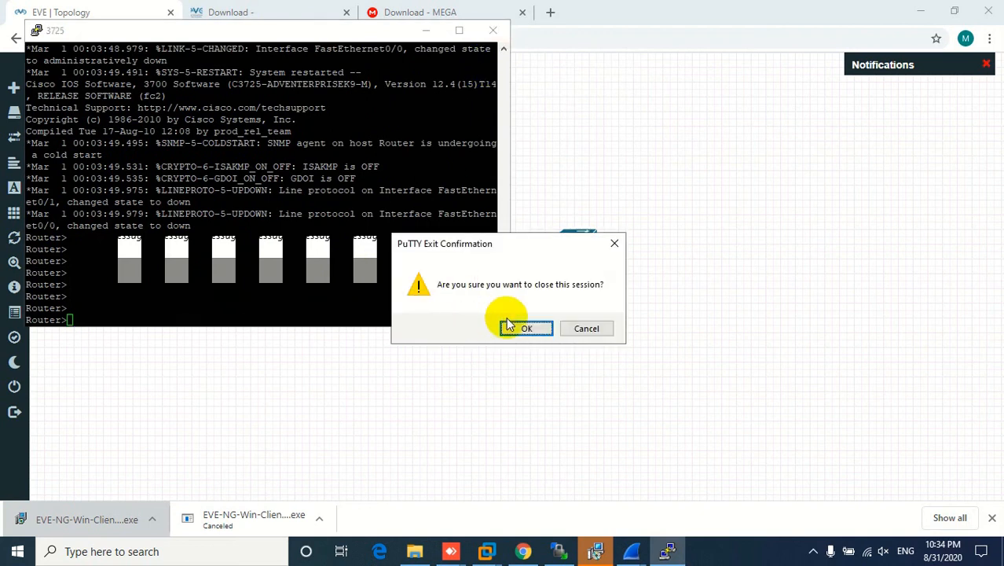
left_click(525, 328)
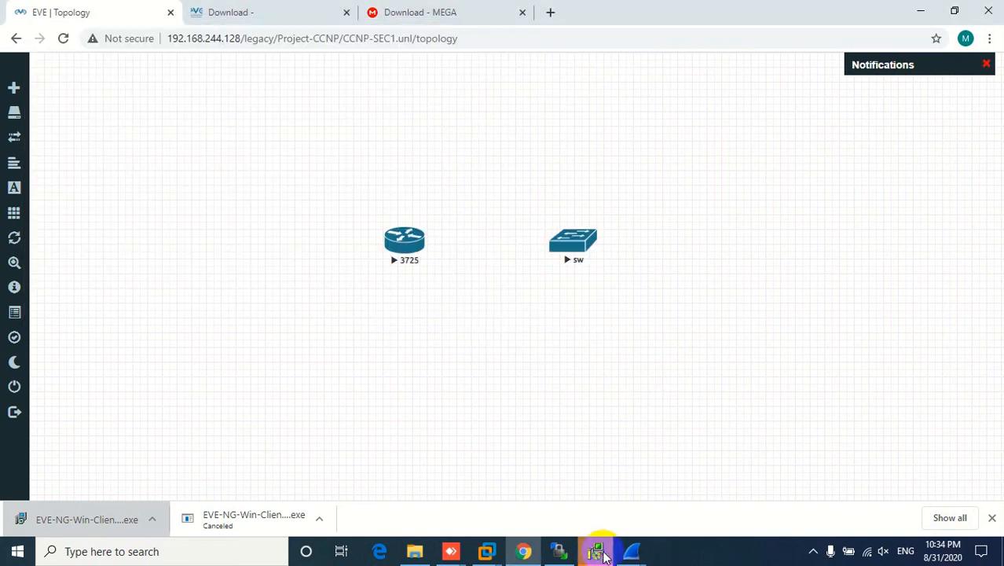
Start installing the downloaded Wireshark update, agreeing to uninstall Wireshark 3.0.6 first
left_click(633, 554)
left_click(634, 553)
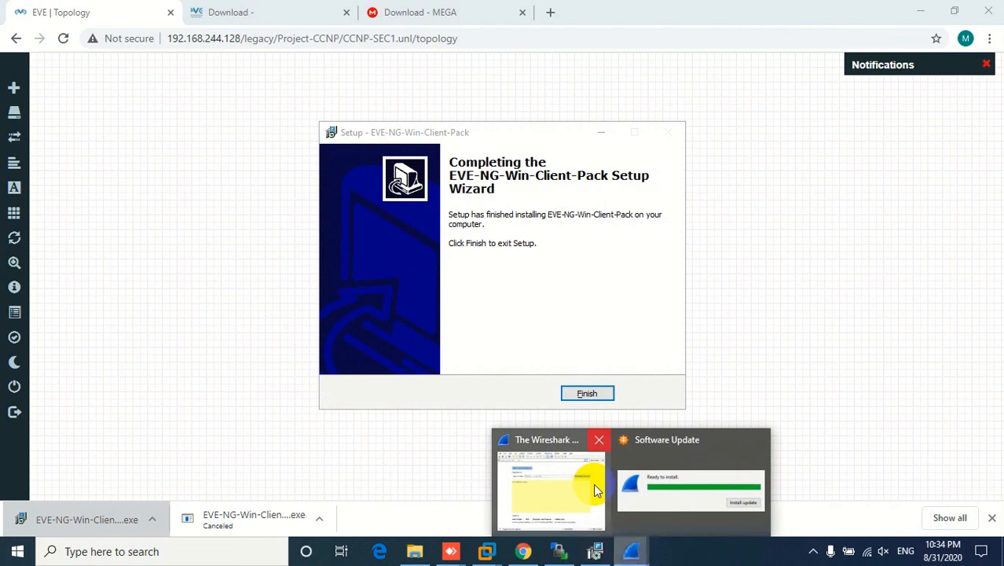
left_click(664, 483)
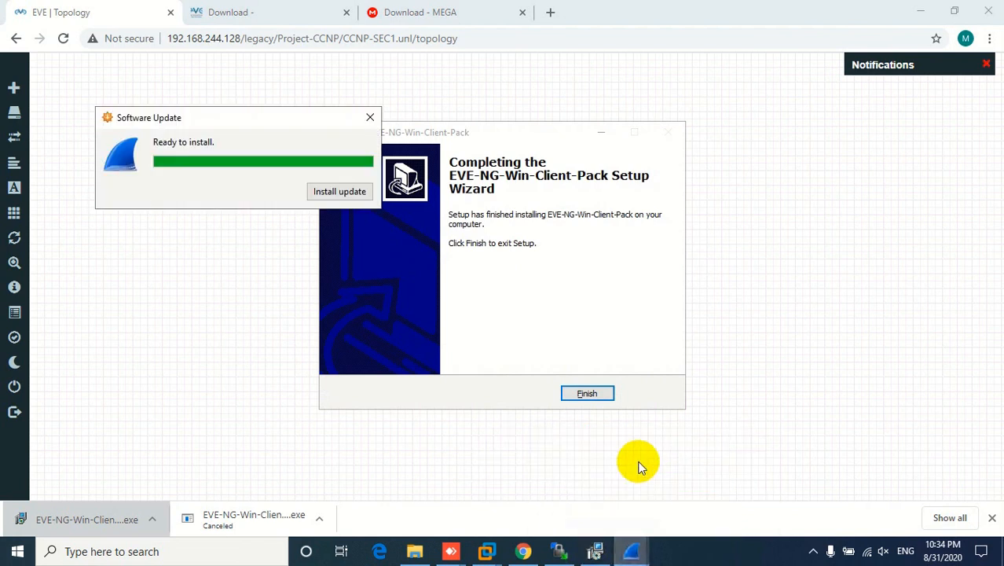
left_click(351, 195)
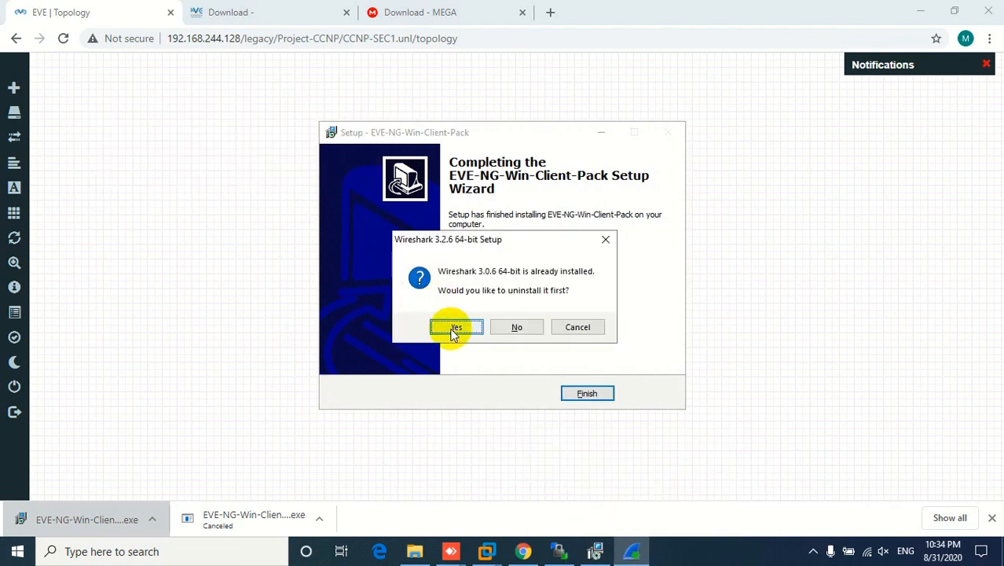
left_click(454, 327)
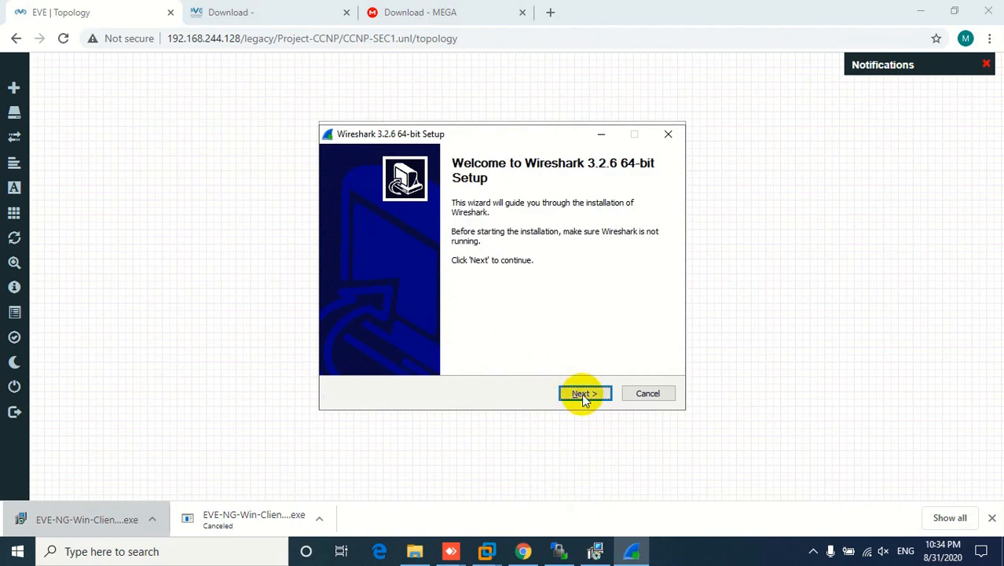
Accept the license and default options in the Wireshark 3.2.6 setup, and return from USB capture to the Npcap option
left_click(583, 395)
left_click(583, 395)
left_click(583, 394)
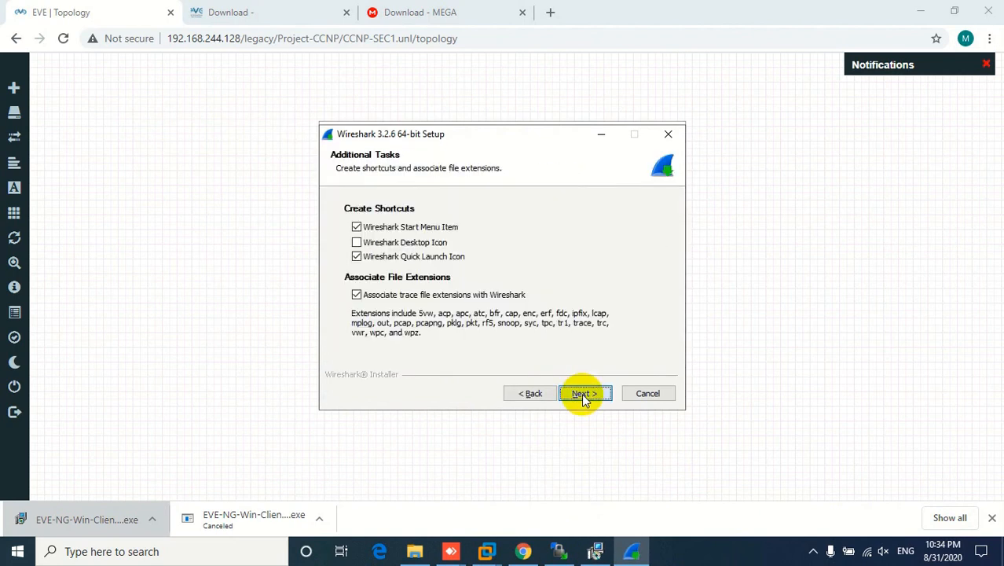
left_click(583, 394)
left_click(583, 394)
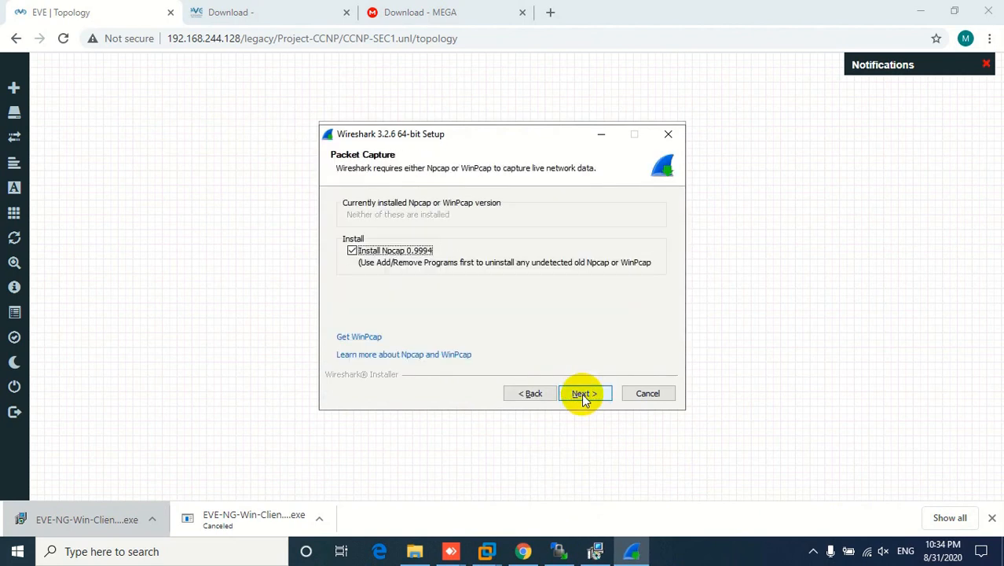
left_click(583, 395)
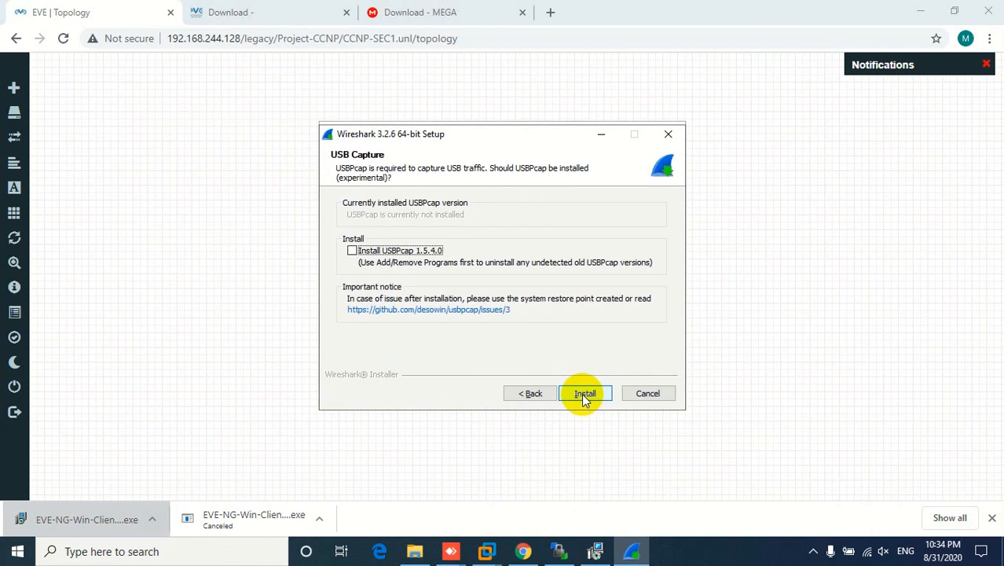
left_click(532, 393)
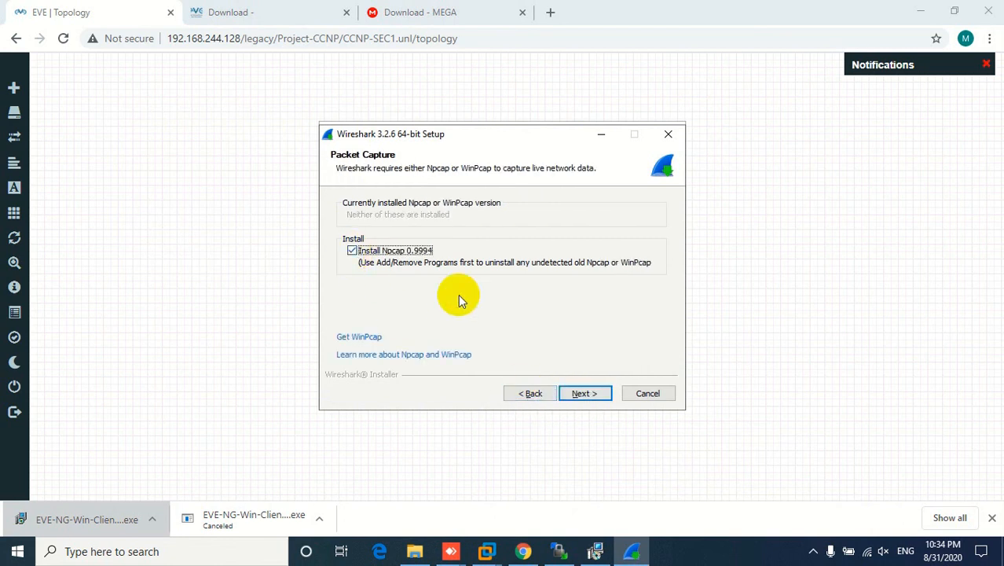
Install Wireshark 3.2.6 with Npcap 0.9994 but without USBPcap, and close the completed EVE-NG-Win-Client-Pack setup
left_click(587, 395)
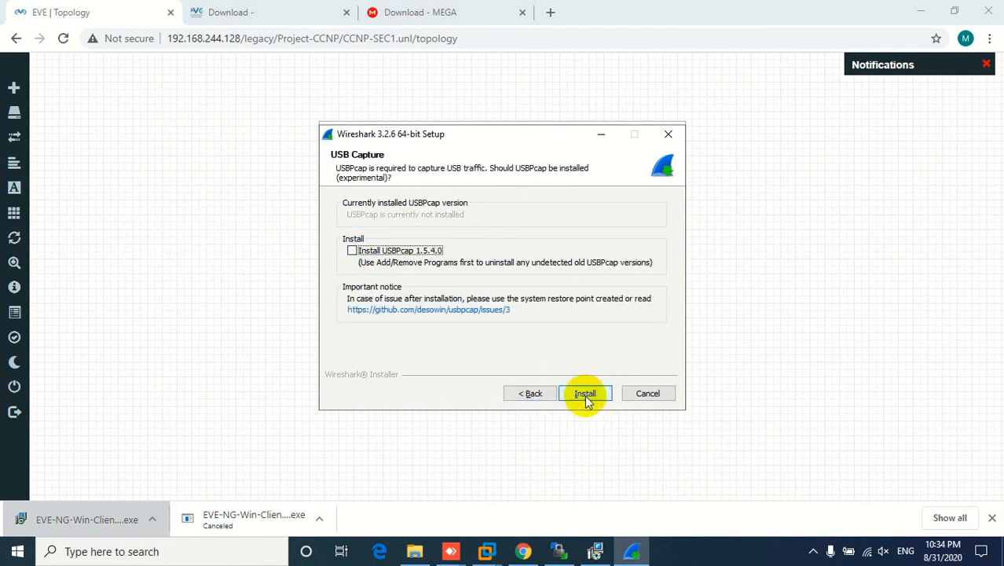
left_click(584, 396)
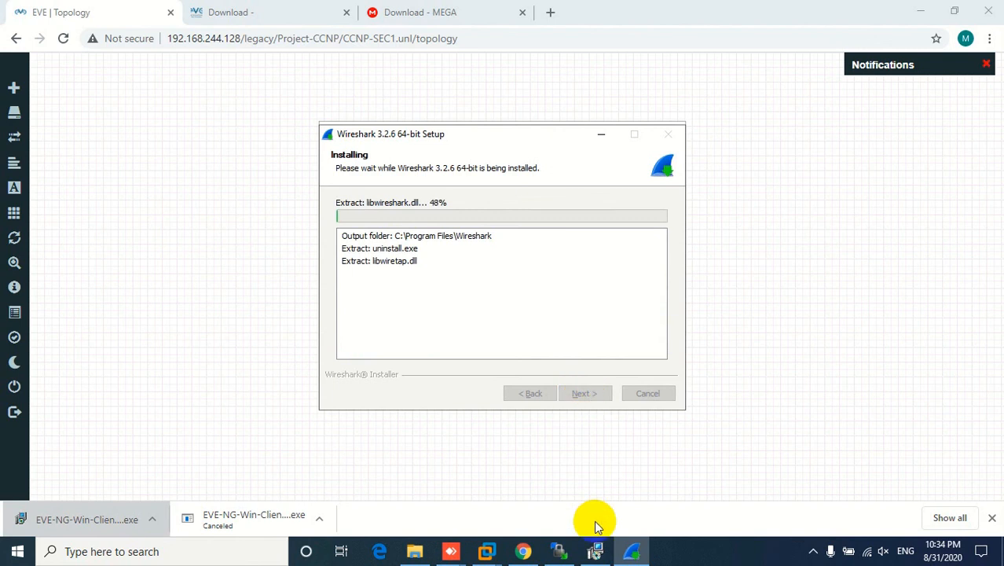
left_click(595, 550)
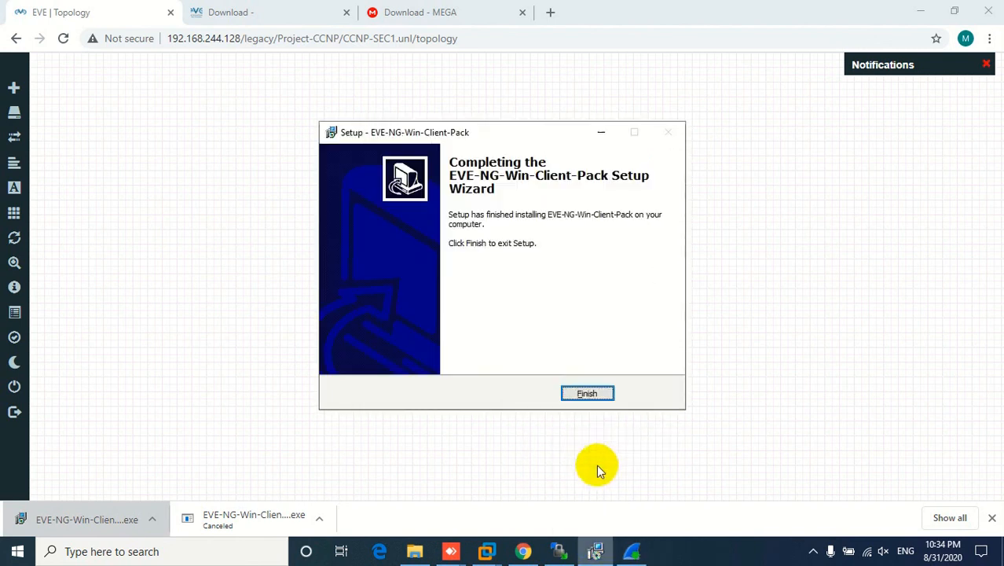
left_click(586, 393)
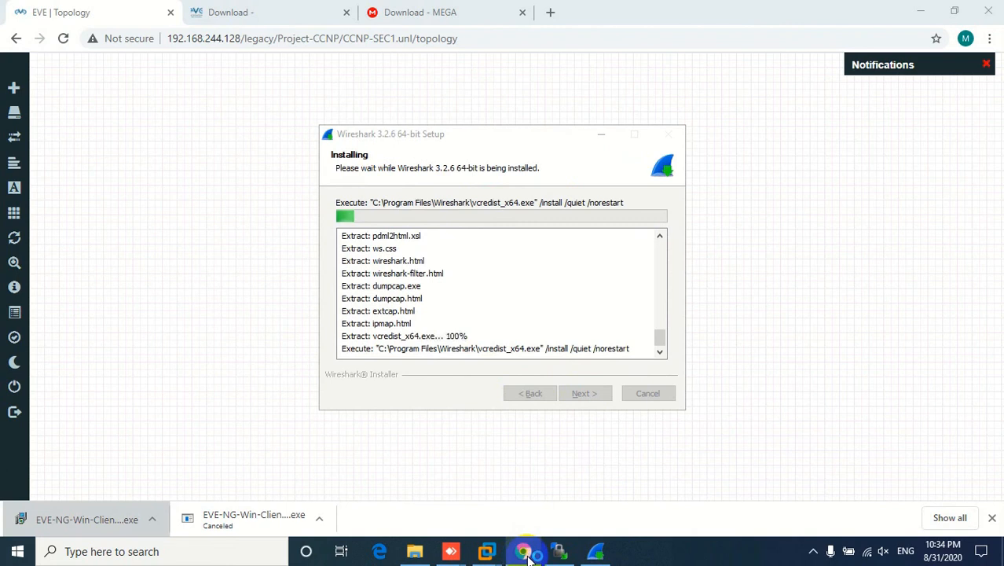
Extract linux-kali.rar from the all softwares folder into its own linux-kali folder
left_click(419, 552)
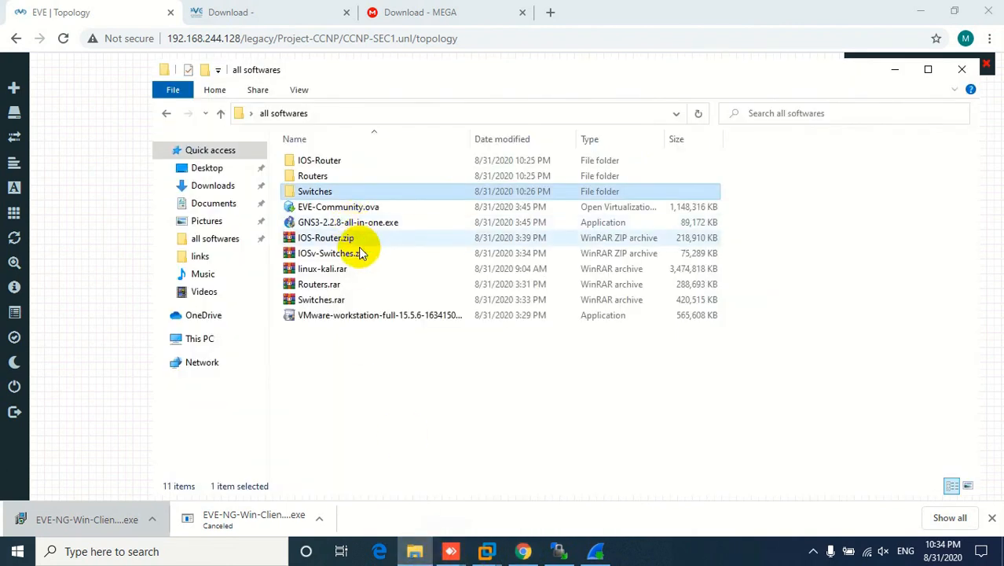
left_click(333, 272)
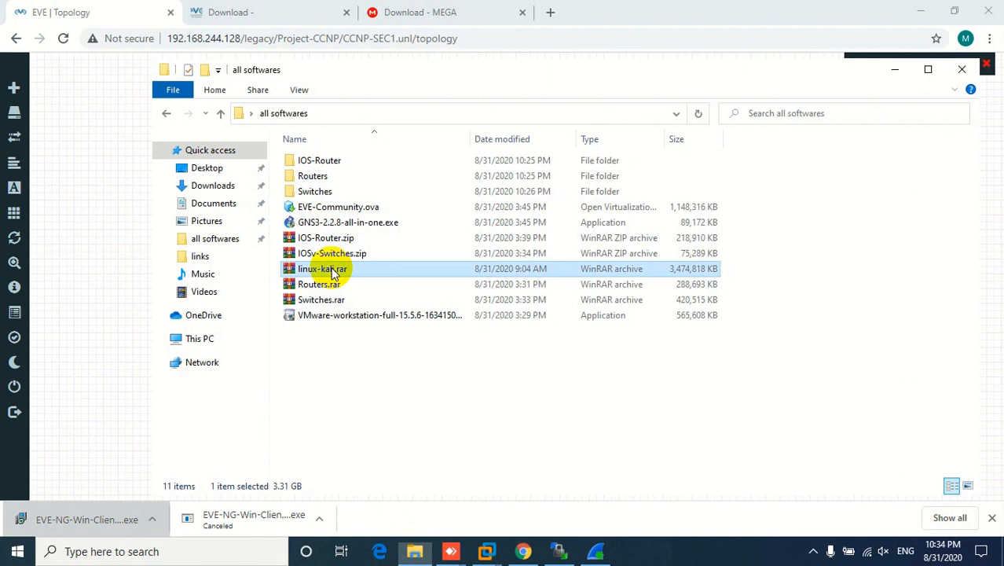
right_click(333, 272)
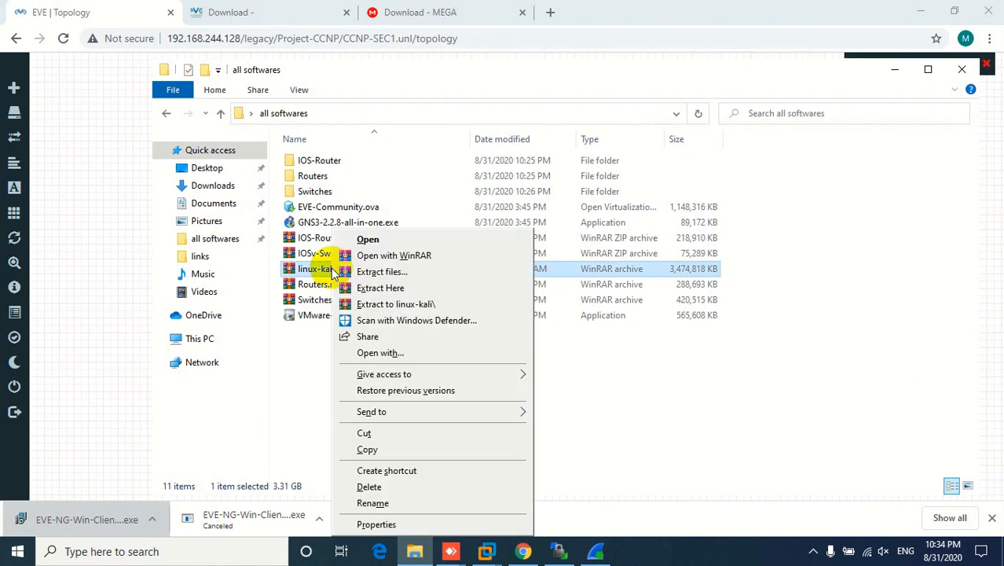
left_click(387, 306)
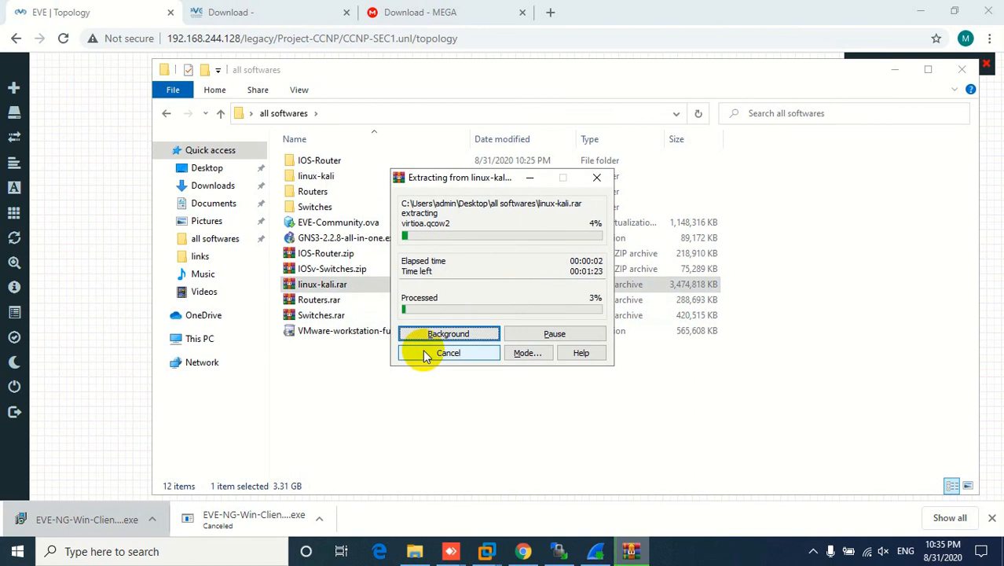
left_click_drag(461, 180, 533, 171)
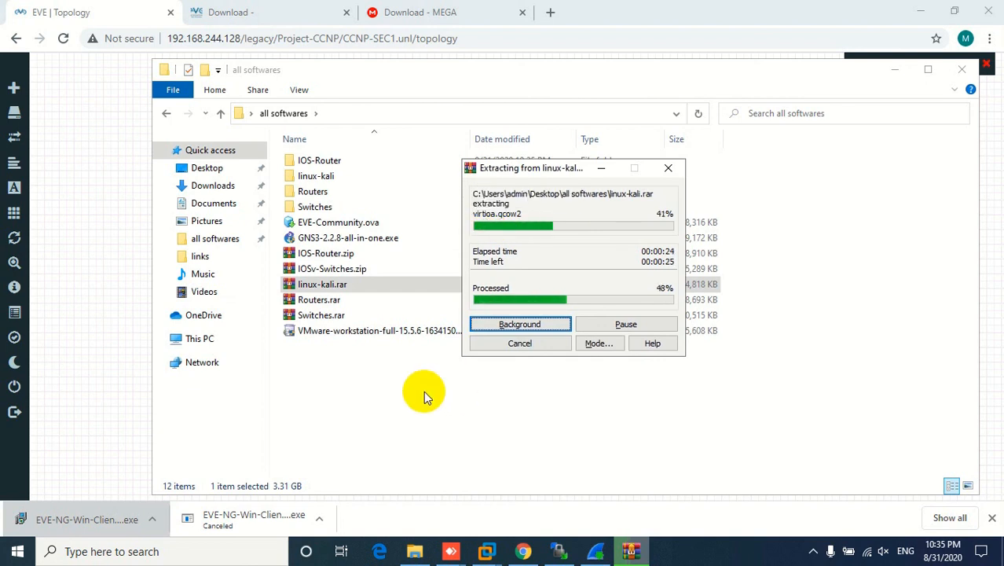
Finish the Wireshark setup with the manual reboot option instead of rebooting immediately
left_click(595, 556)
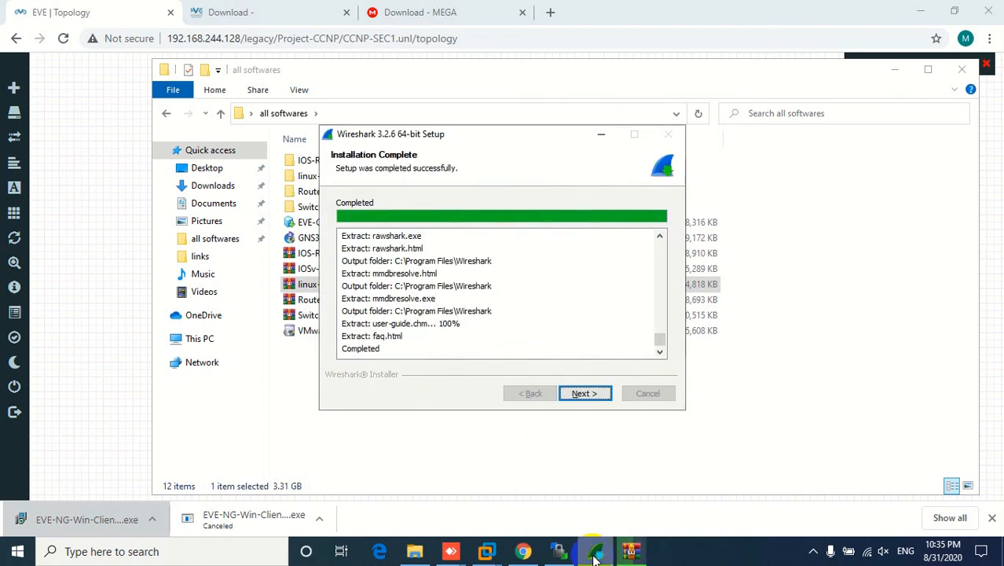
left_click(584, 393)
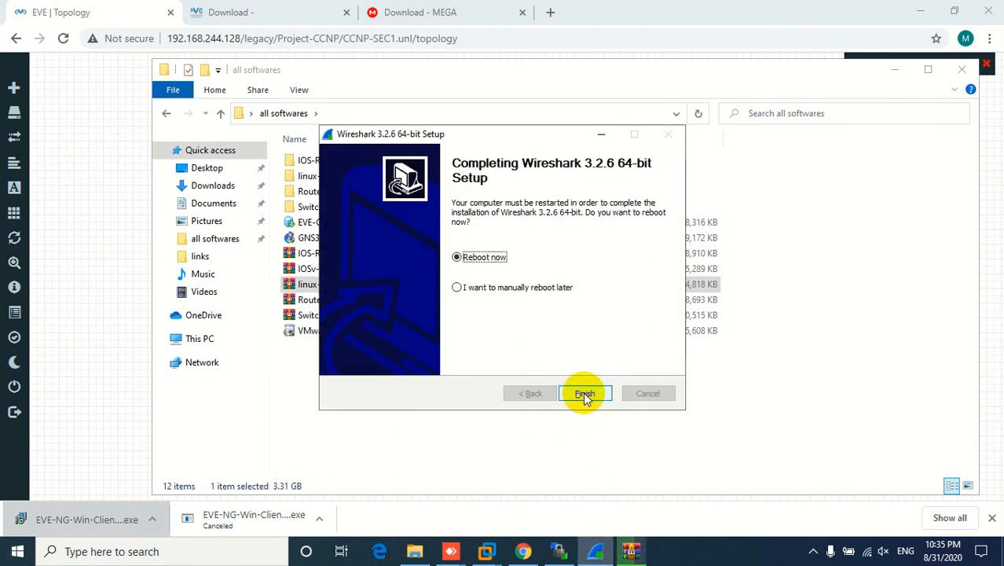
left_click(491, 288)
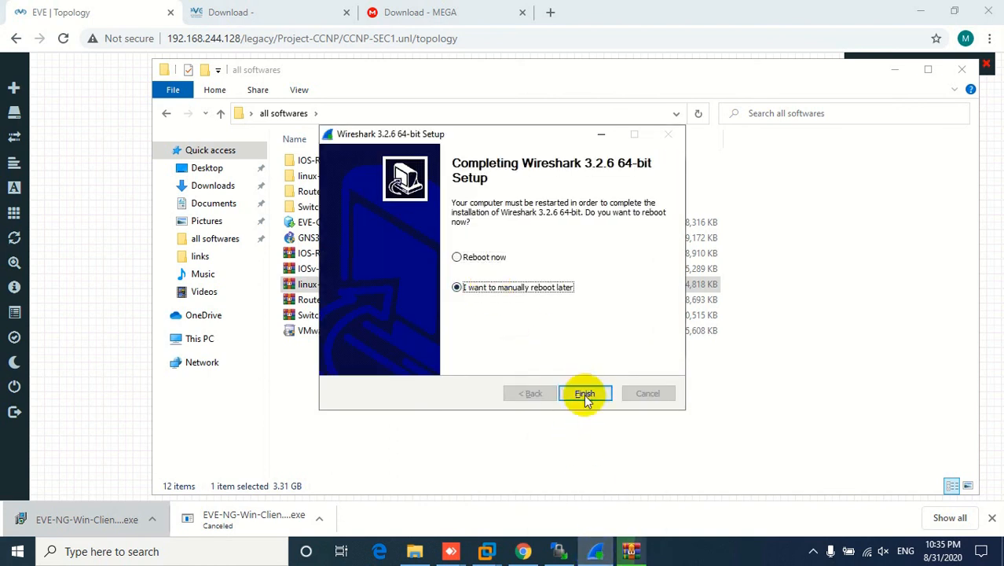
left_click(584, 394)
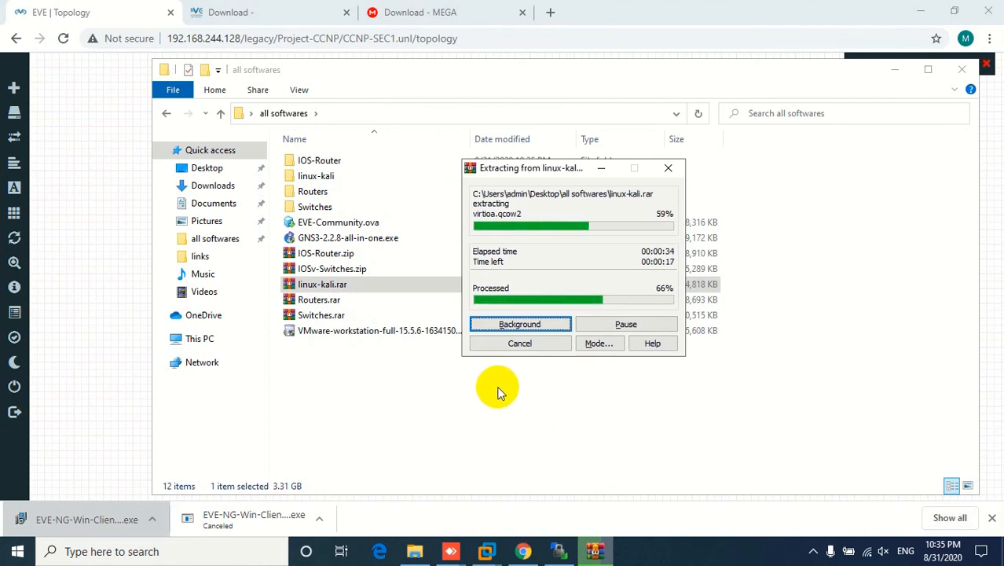
Switch to WinSCP and go up to the local all softwares folder, selecting the linux-kali folder there
left_click(559, 553)
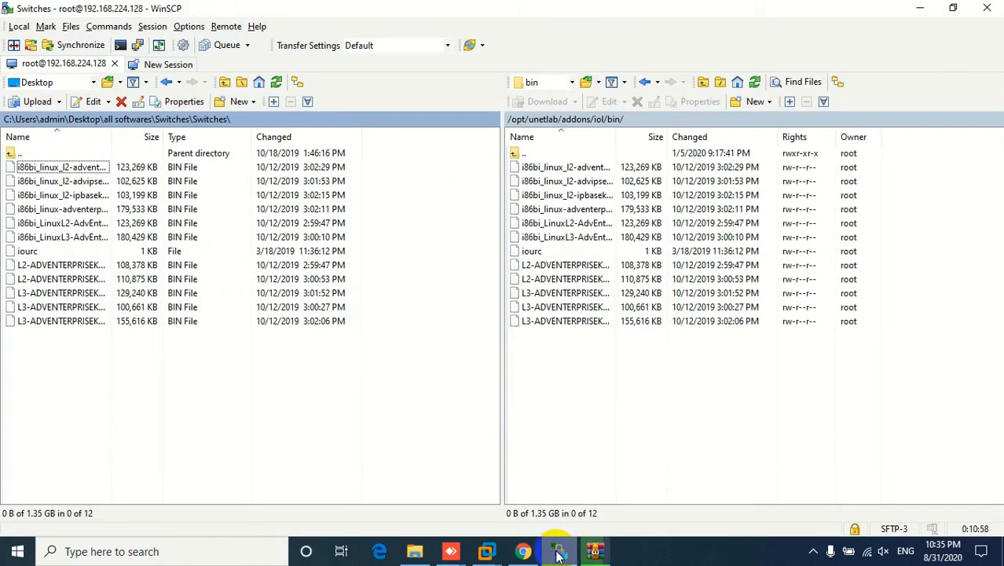
left_click(11, 151)
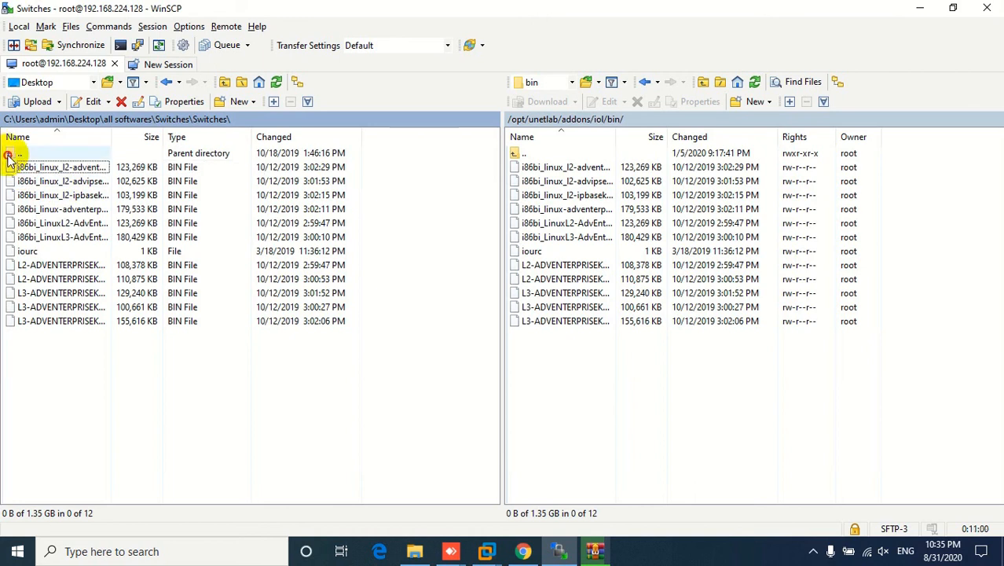
double_click(11, 151)
double_click(15, 153)
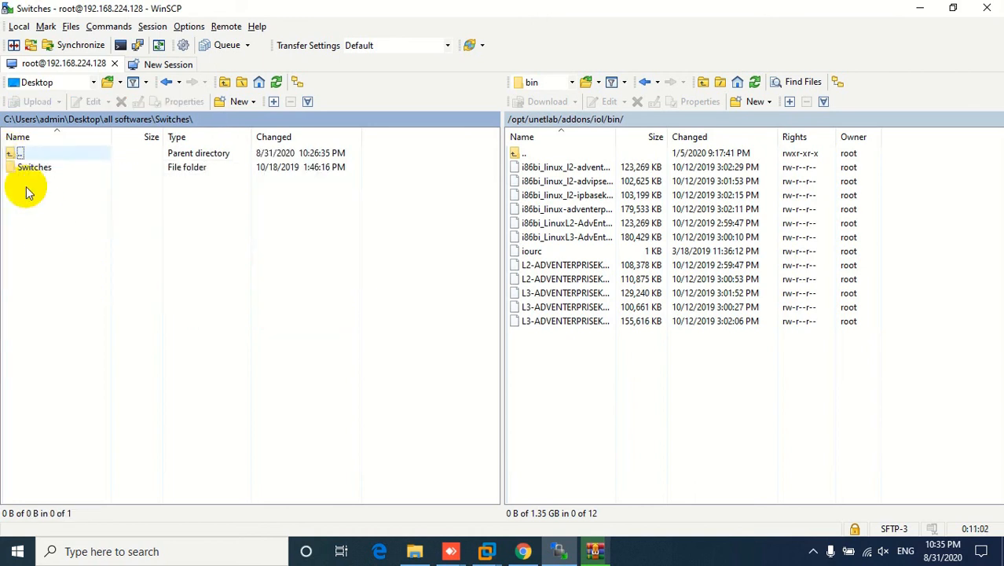
left_click(34, 180)
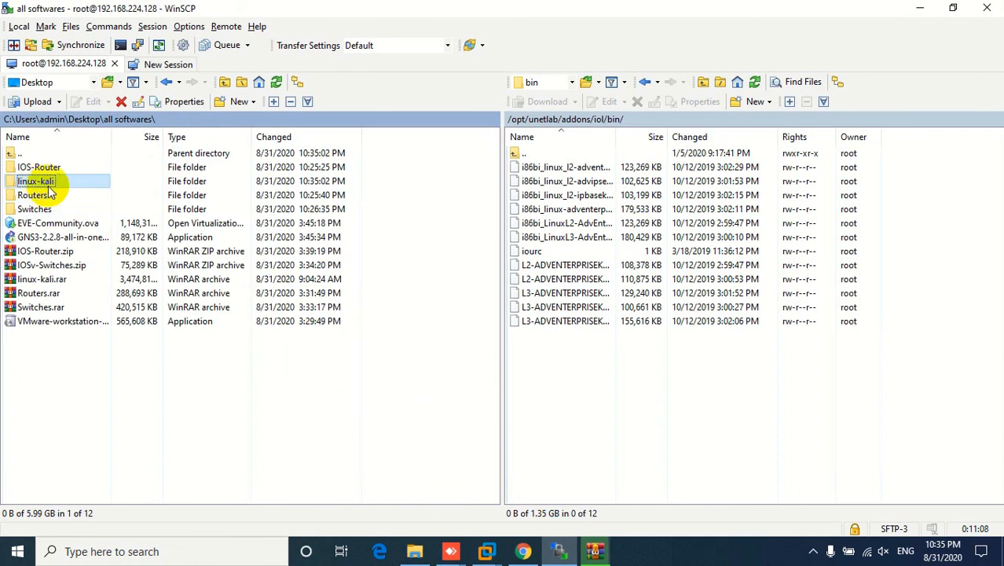
Upload the linux-kali folder to /opt/unetlab/addons/qemu/ on the EVE-NG server
left_click_drag(49, 192, 514, 158)
double_click(515, 155)
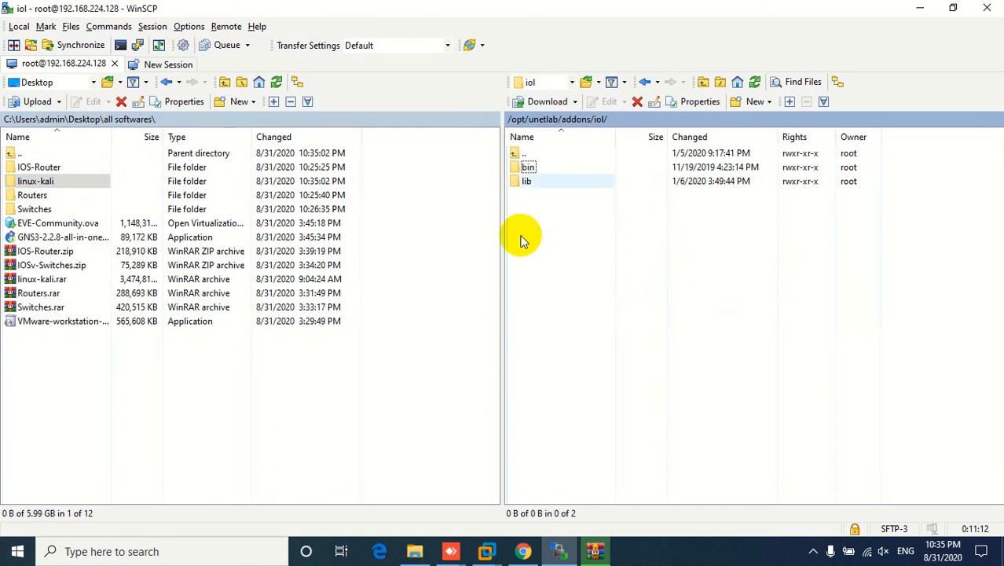
key("BackSpace")
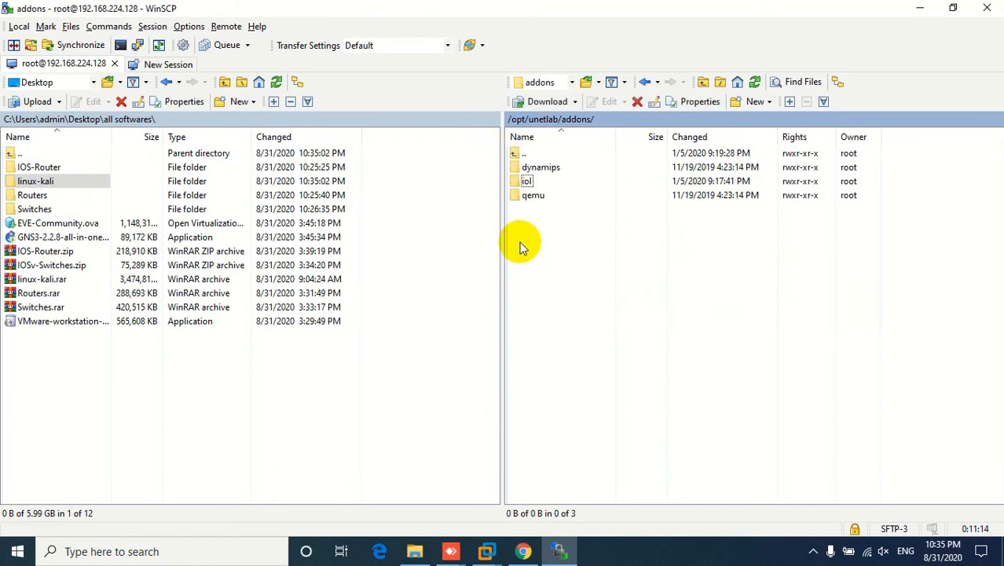
double_click(525, 193)
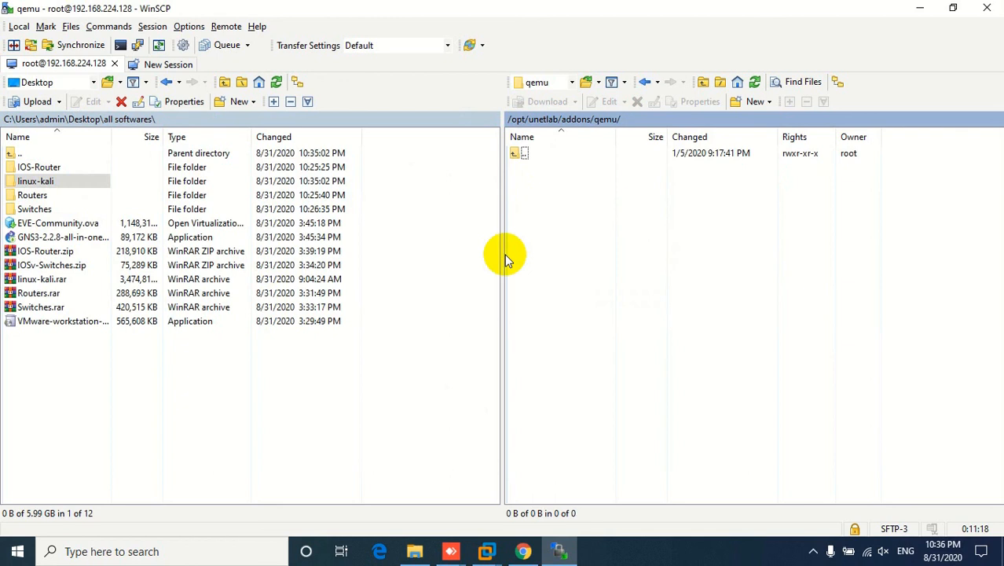
left_click(38, 182)
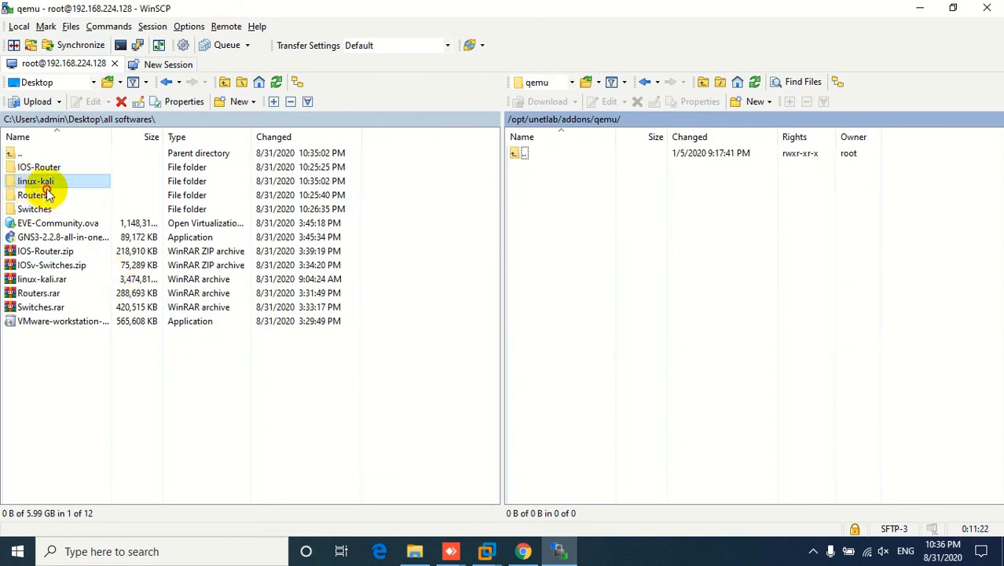
left_click_drag(41, 183, 594, 248)
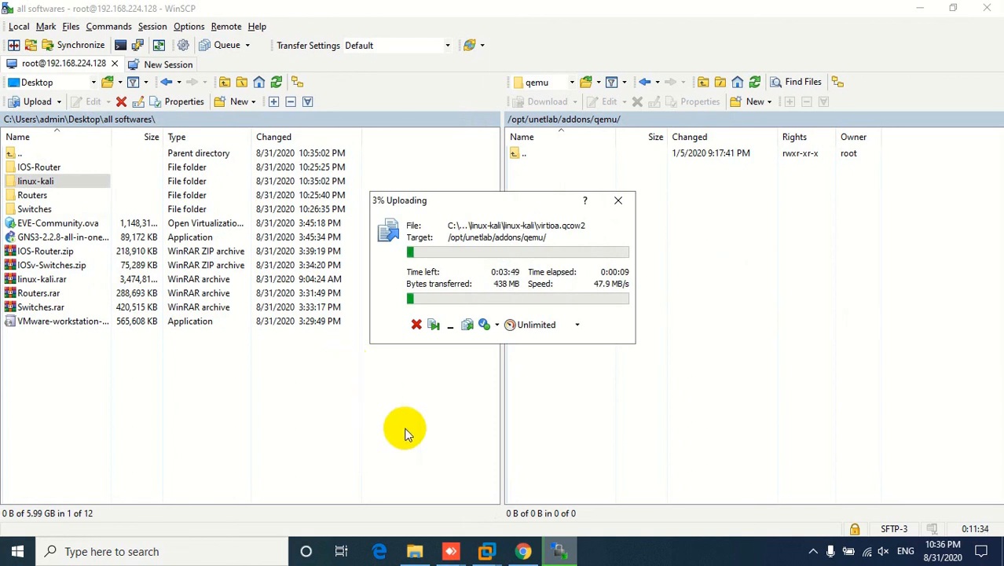
left_click(414, 552)
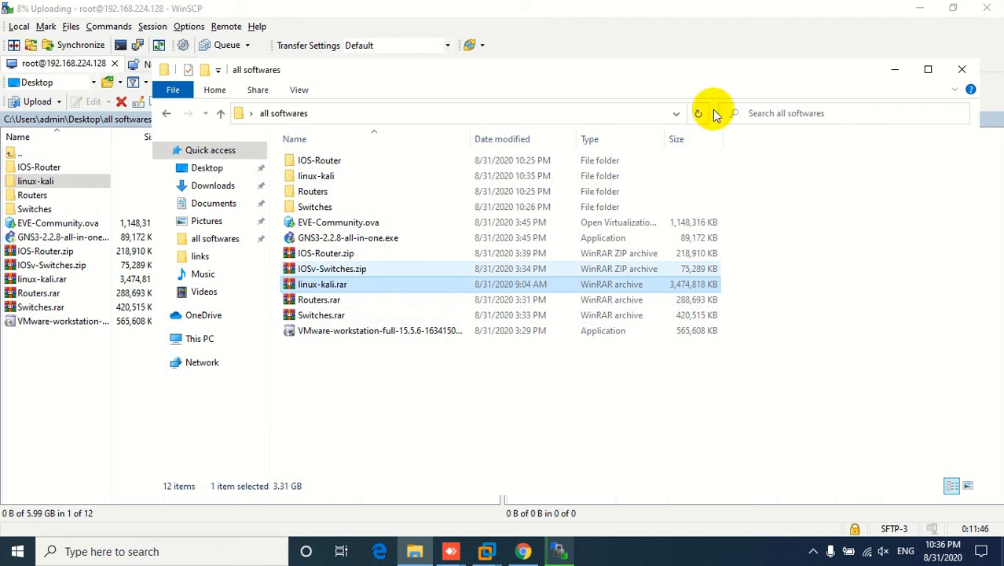
left_click(895, 69)
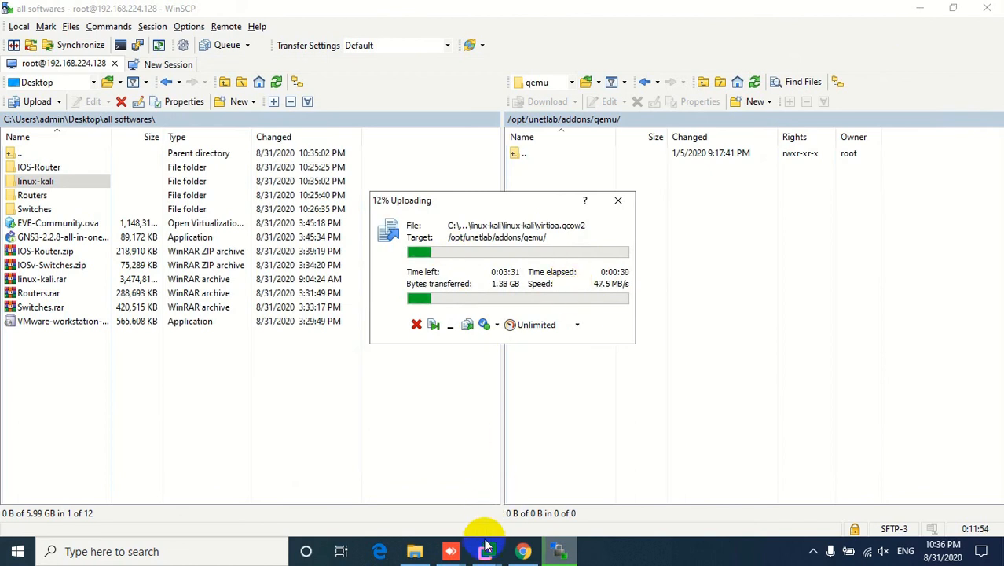
Switch to the EVE topology in Chrome and reposition the 3725 router above and to the left of the switch
left_click(523, 550)
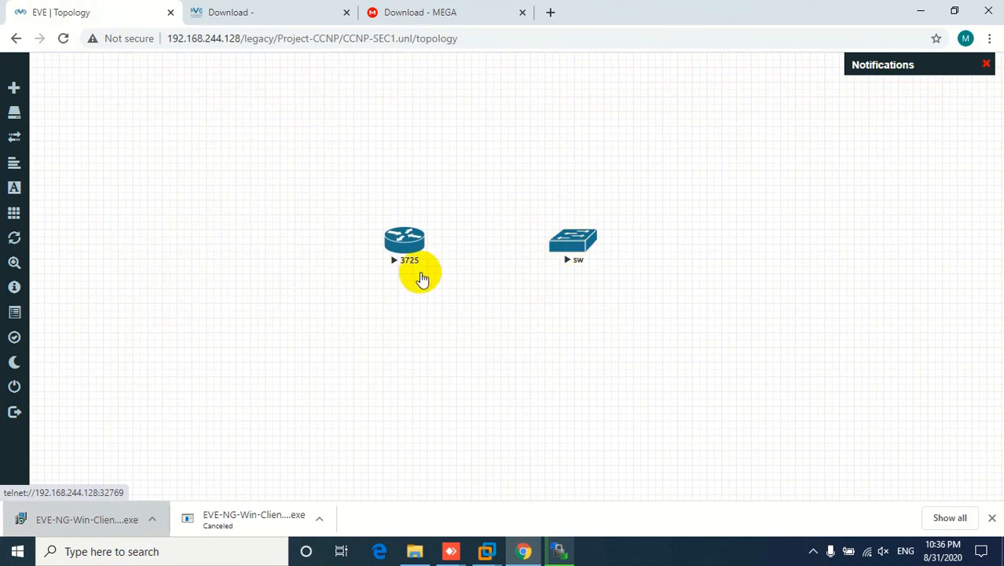
left_click_drag(410, 253, 574, 324)
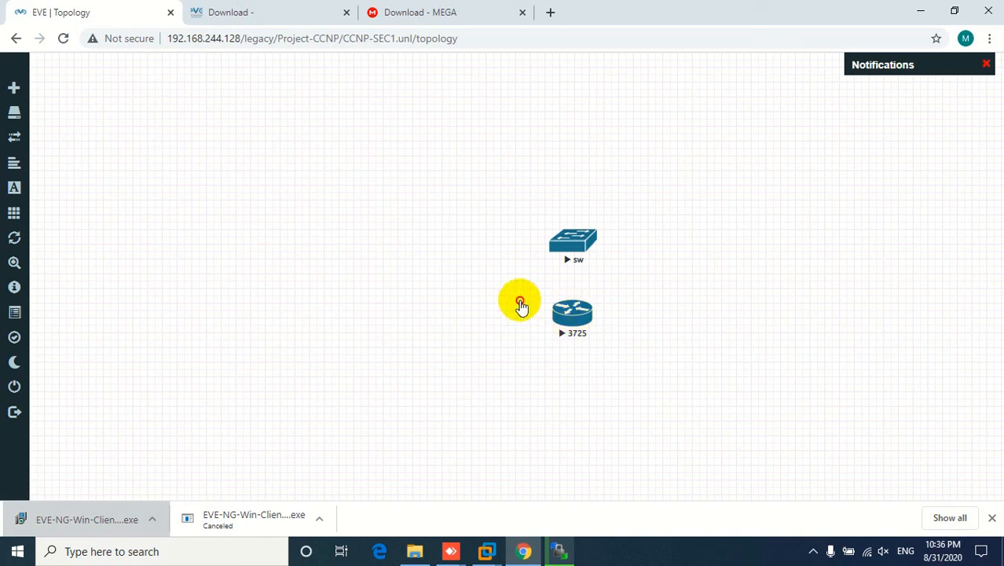
left_click_drag(561, 310, 392, 218)
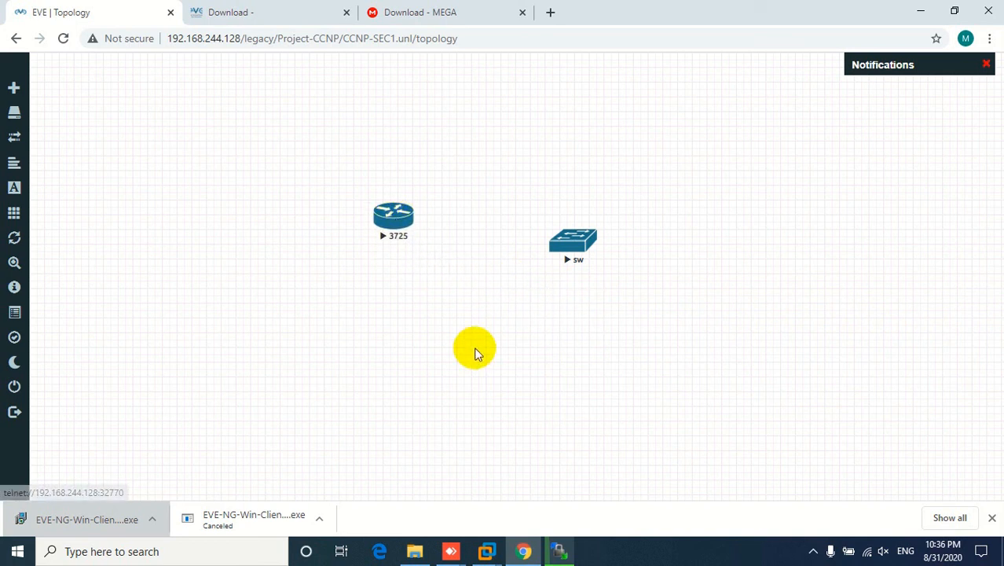
Stop the sw and 3725 nodes, and place the switch below and slightly right of the router
right_click(578, 243)
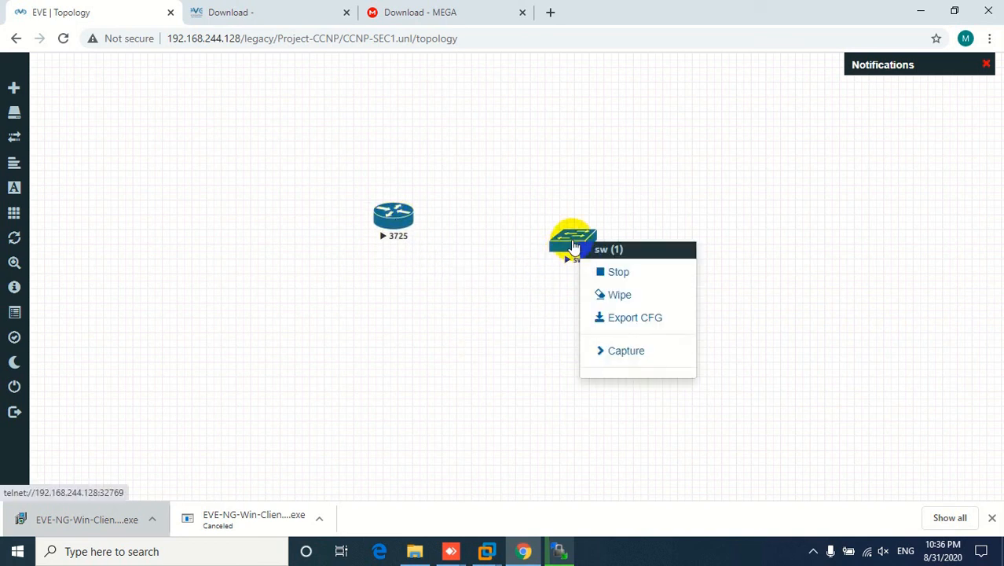
left_click(607, 274)
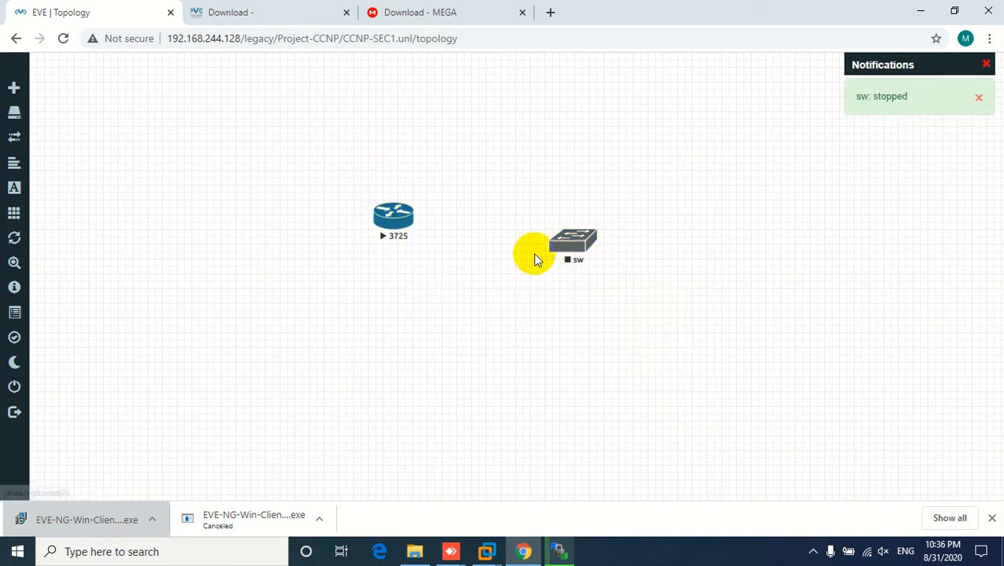
right_click(396, 224)
left_click(433, 252)
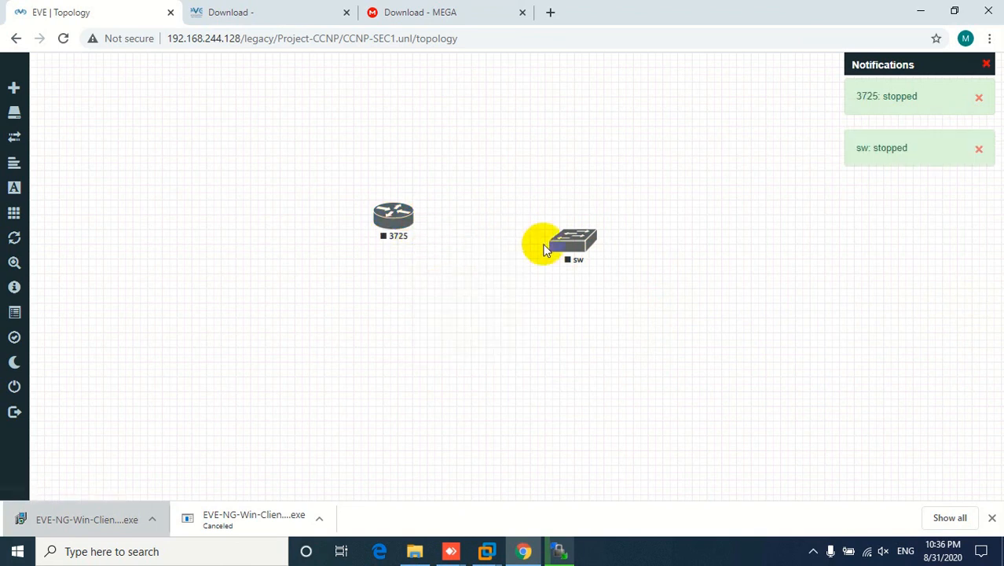
left_click_drag(571, 241, 462, 330)
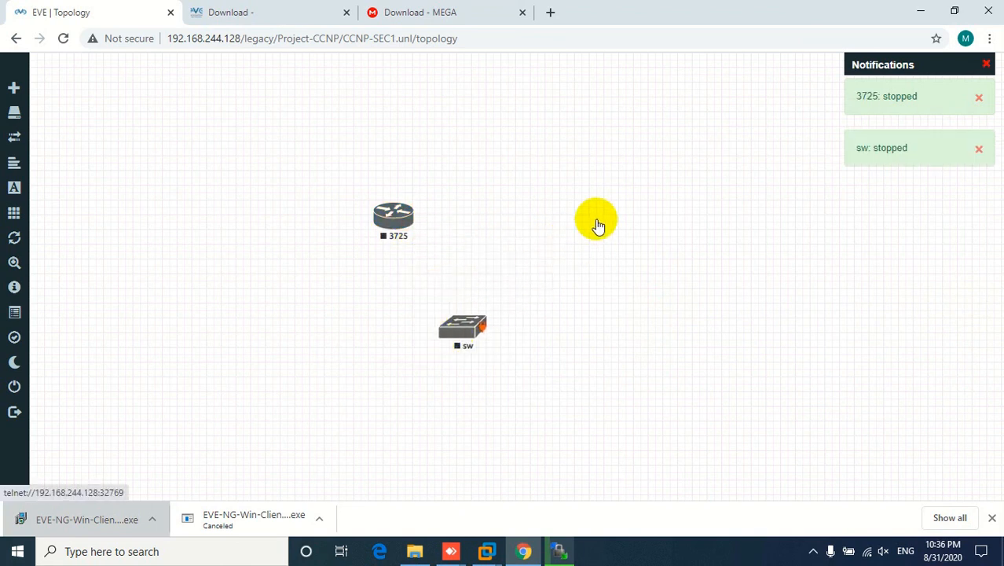
Begin adding a network object to the right of the nodes and display its available network types
right_click(604, 210)
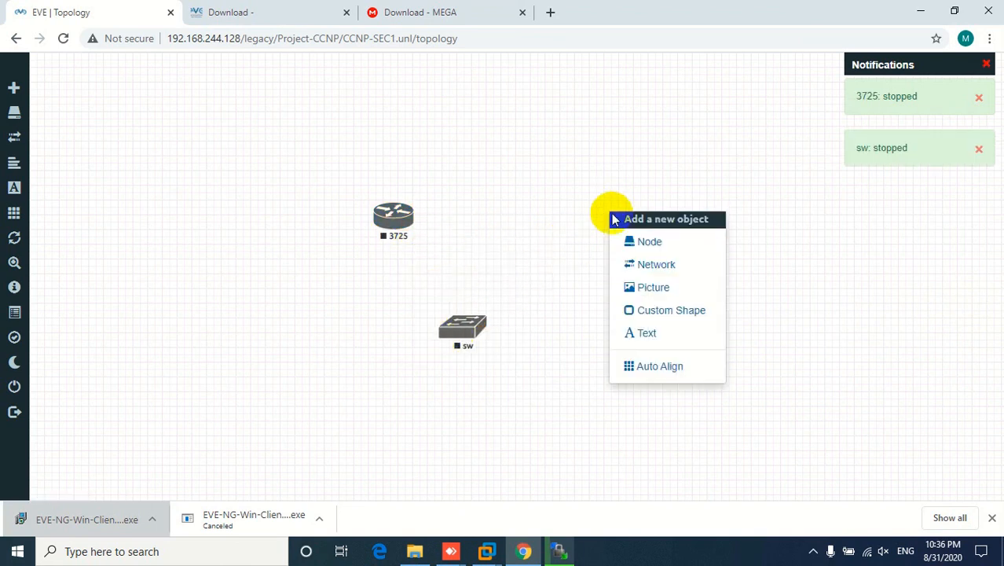
left_click(643, 267)
left_click(460, 230)
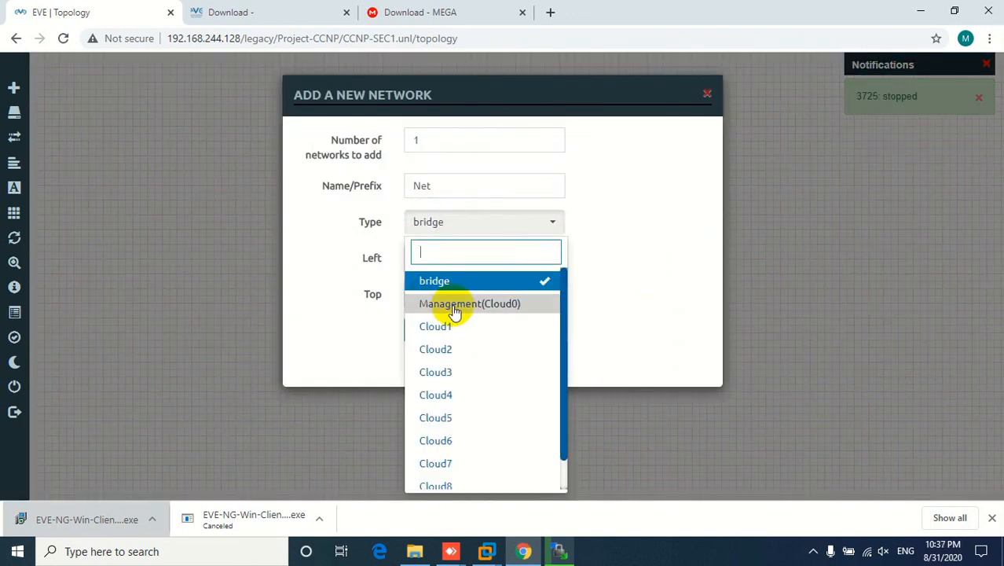
Switch to VMware Workstation and open the EVEC virtual machine's settings to check its network adapters
mouse_move(485, 550)
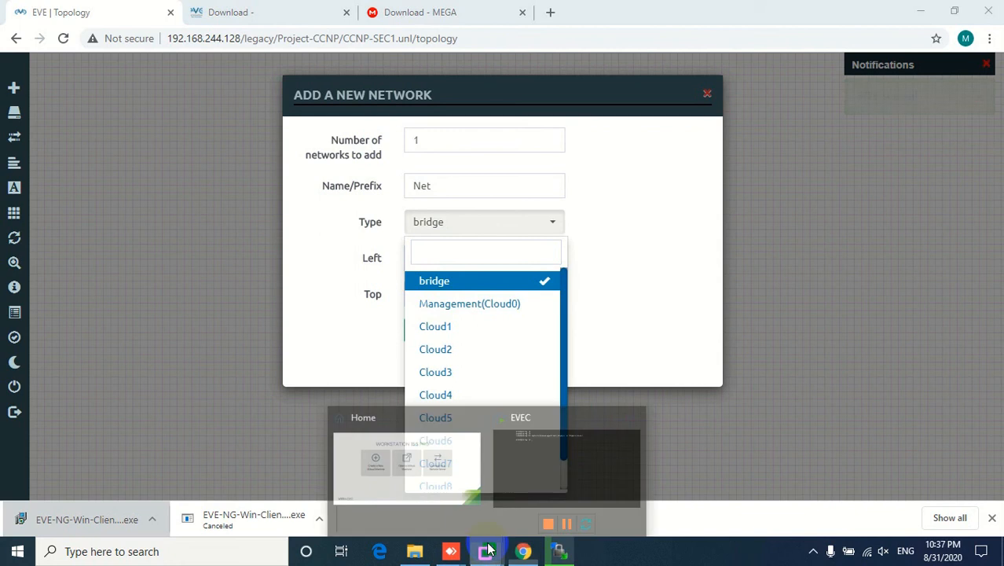
left_click(531, 460)
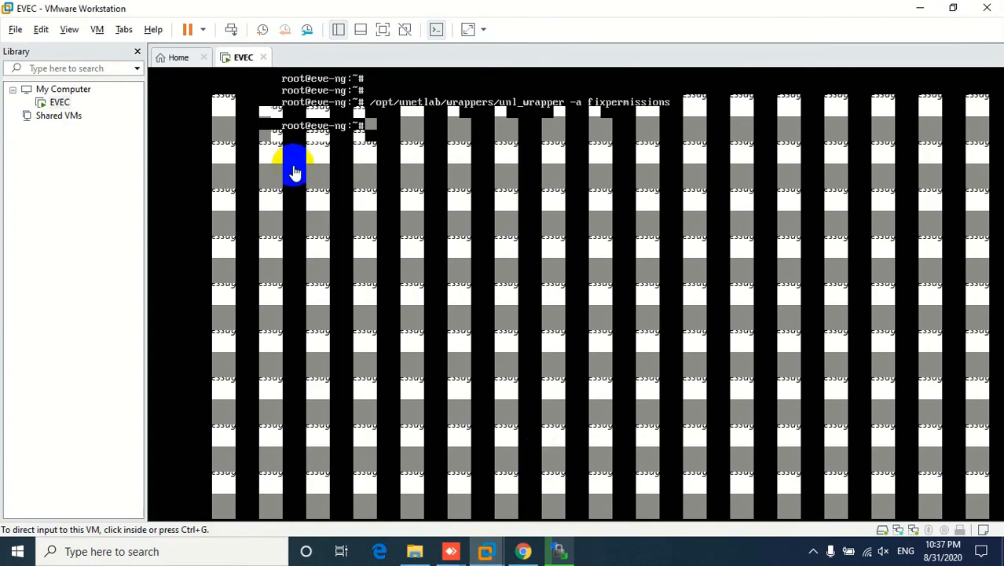
right_click(240, 57)
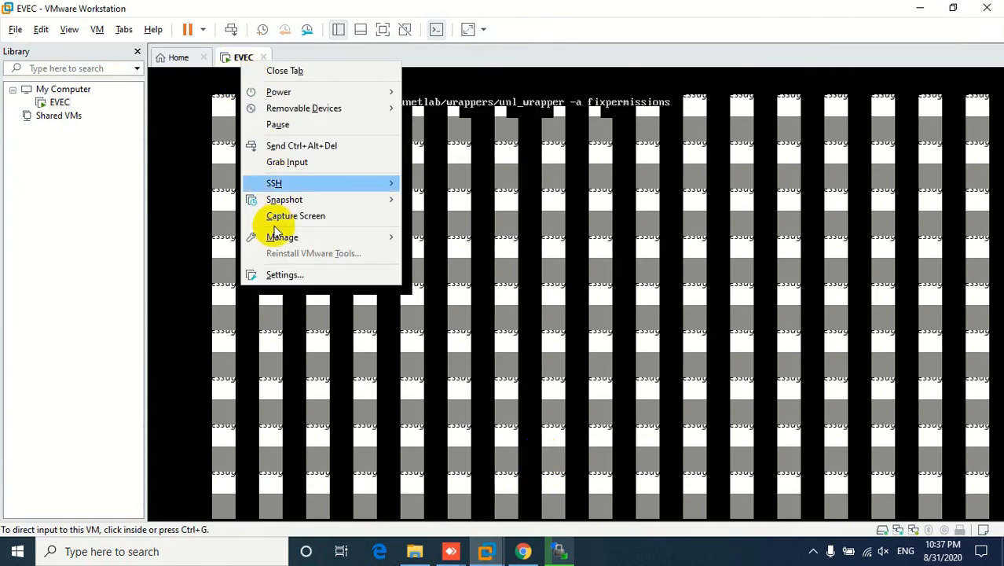
left_click(274, 276)
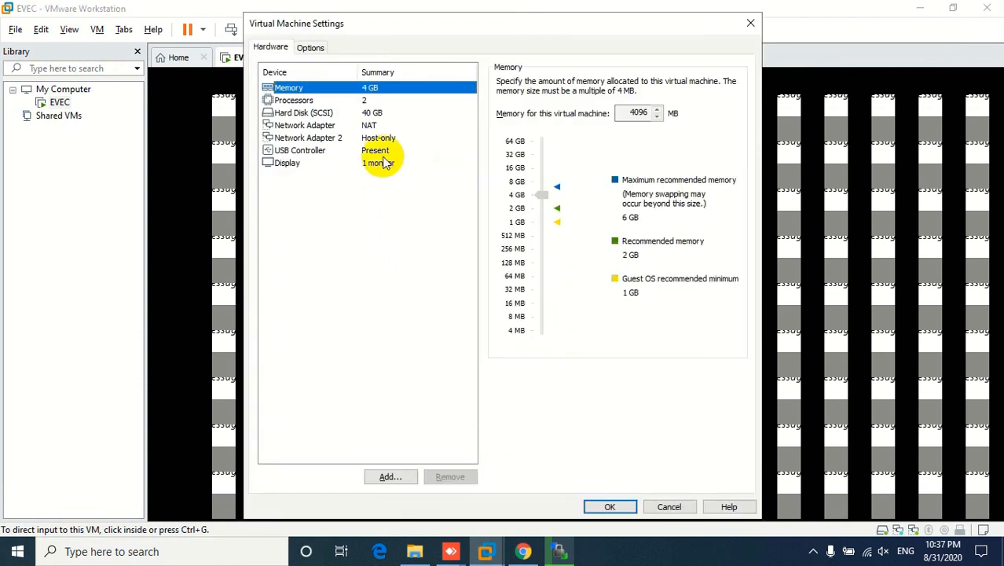
Switch back to the EVE topology in Chrome and add the network with the type Management(Cloud0)
left_click(522, 549)
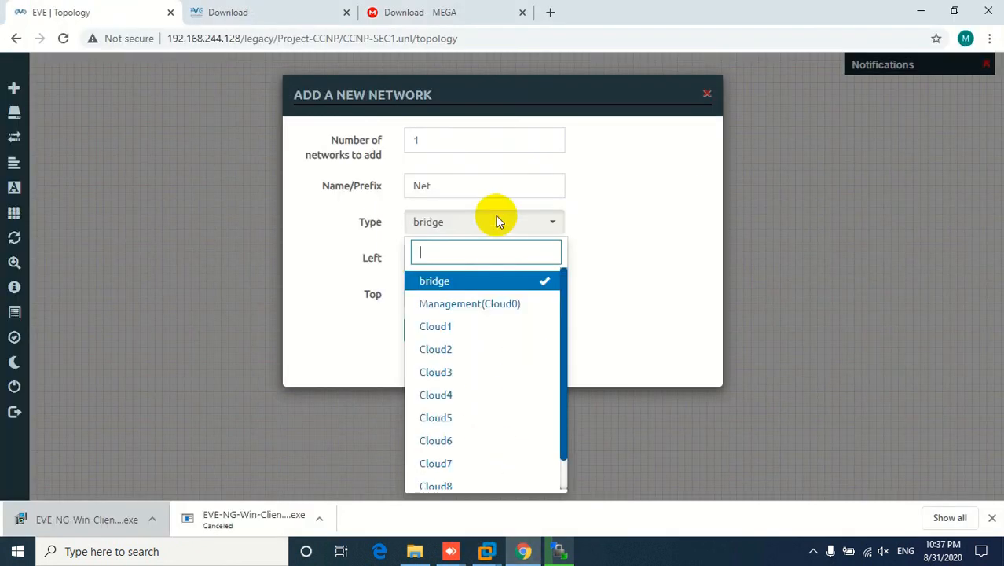
left_click(444, 309)
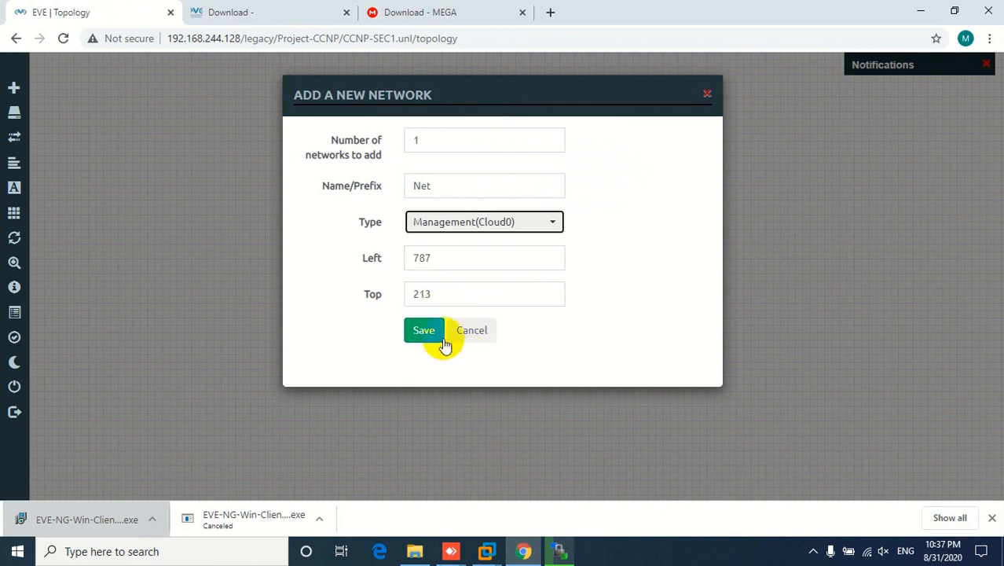
left_click(423, 331)
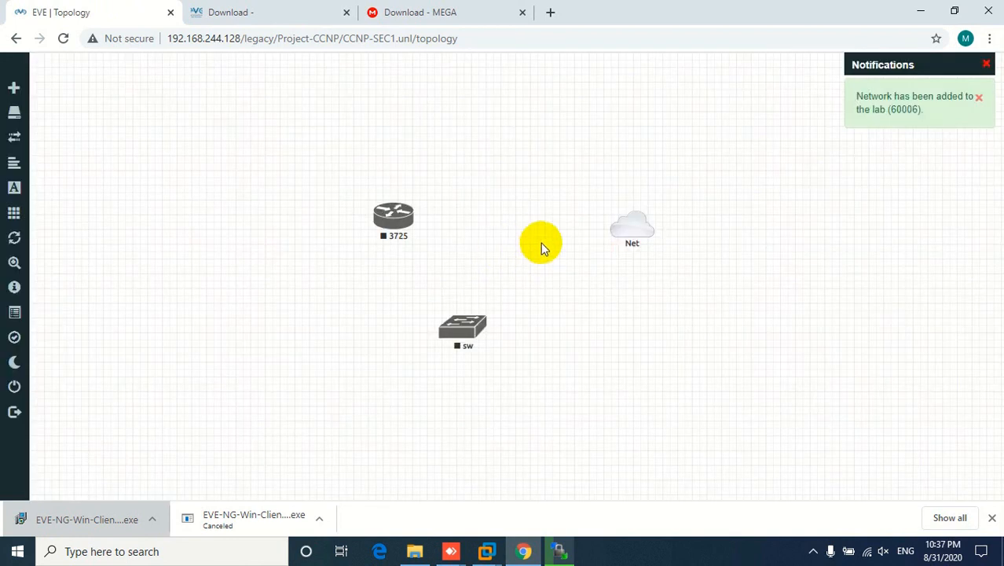
Connect the Net cloud to interface fa0/0 of the 3725 router
mouse_move(645, 225)
left_click_drag(647, 223, 397, 222)
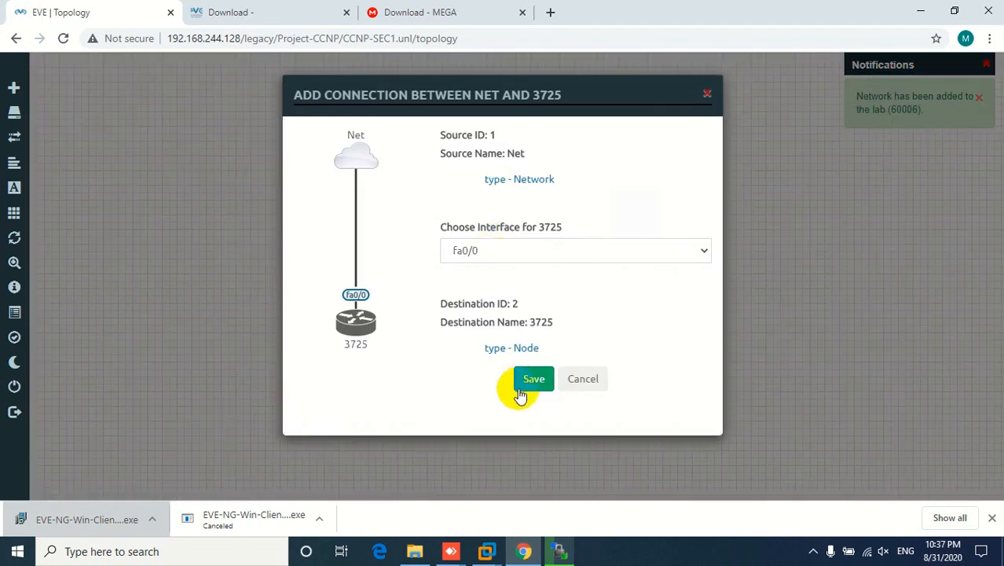
left_click(531, 383)
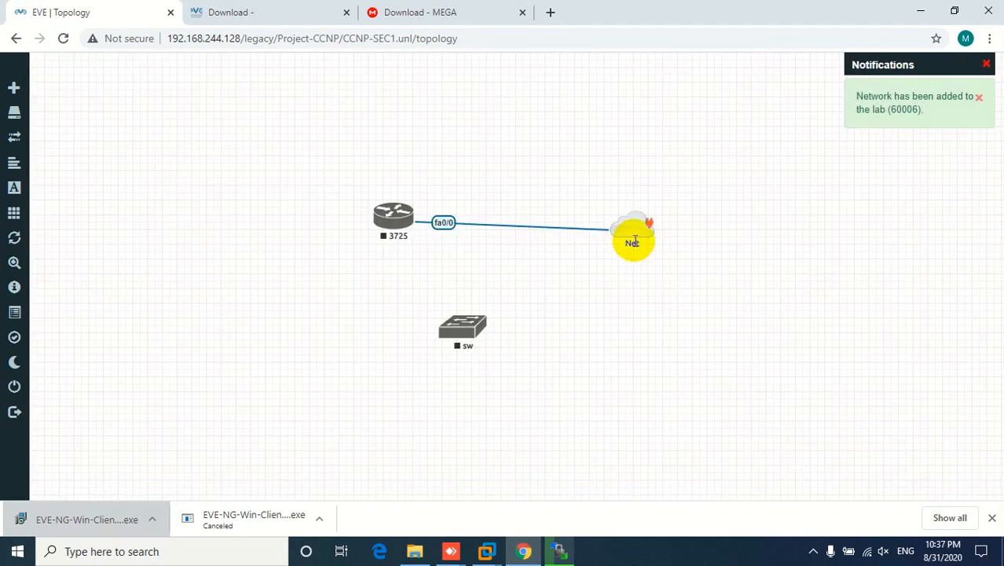
Rename the Net cloud as Managmet and save the network
right_click(635, 225)
left_click(660, 256)
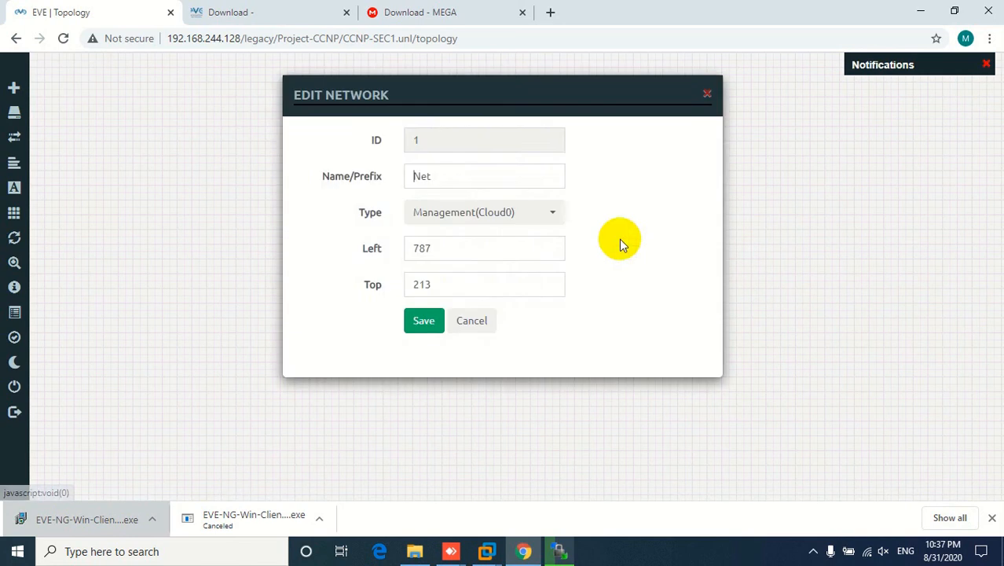
left_click_drag(452, 182, 396, 182)
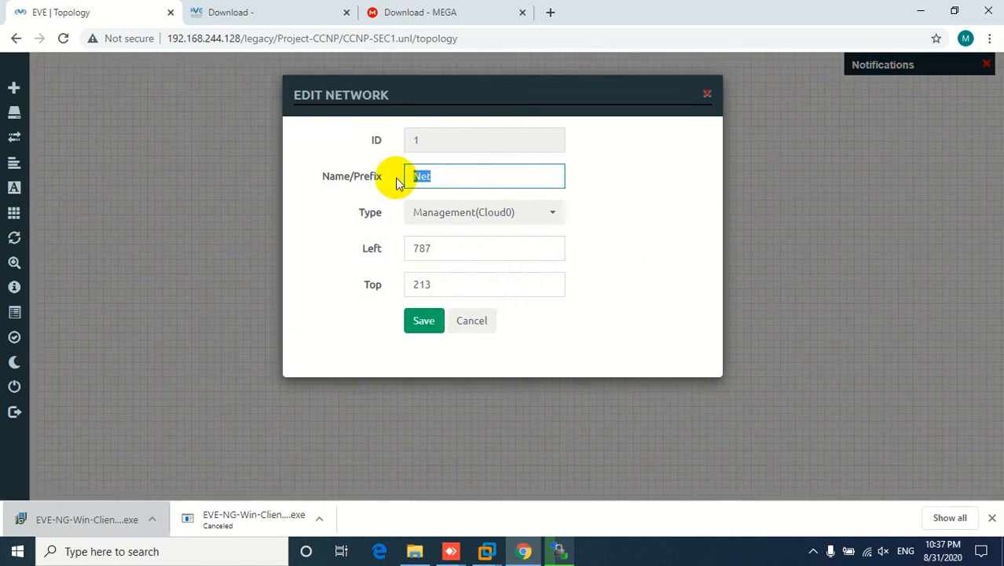
type("Managm")
left_click(420, 324)
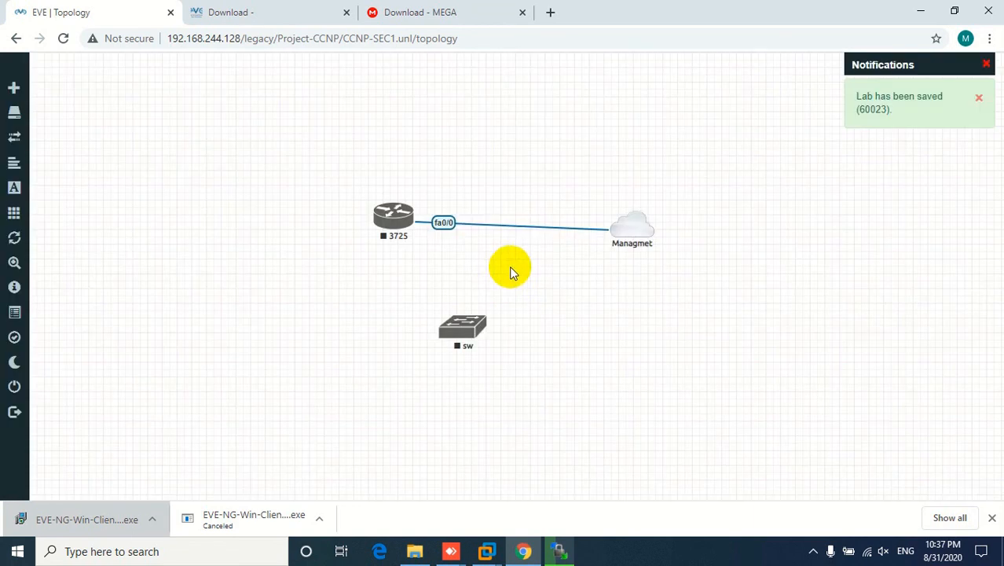
Move the Managmet cloud slightly up and place the switch well below and slightly left of the router
left_click_drag(633, 234, 633, 219)
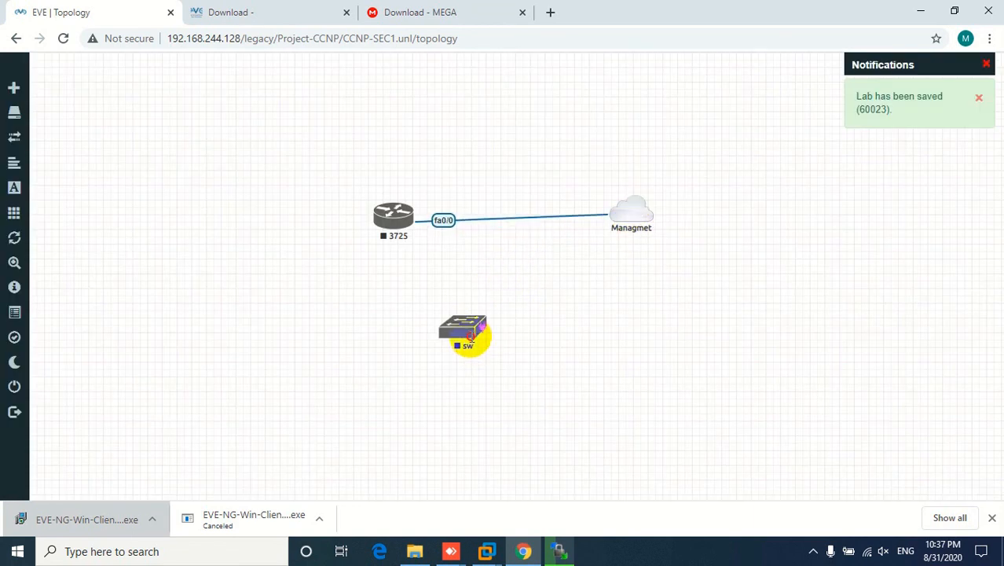
left_click_drag(469, 337, 381, 316)
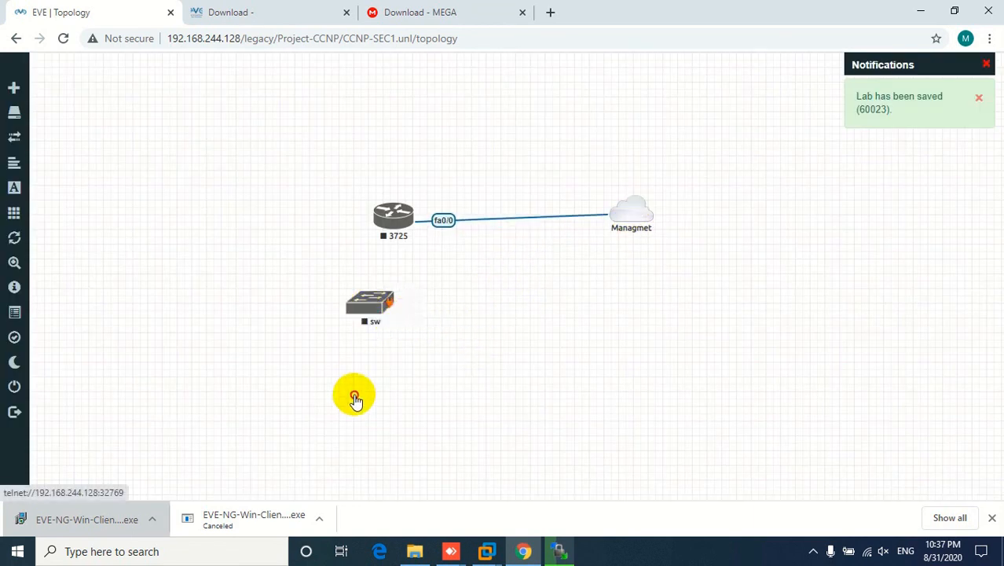
left_click_drag(355, 399, 347, 406)
Add one Cisco IOS 3725 (Dynamips) node with its default settings between the existing router and the switch
right_click(383, 272)
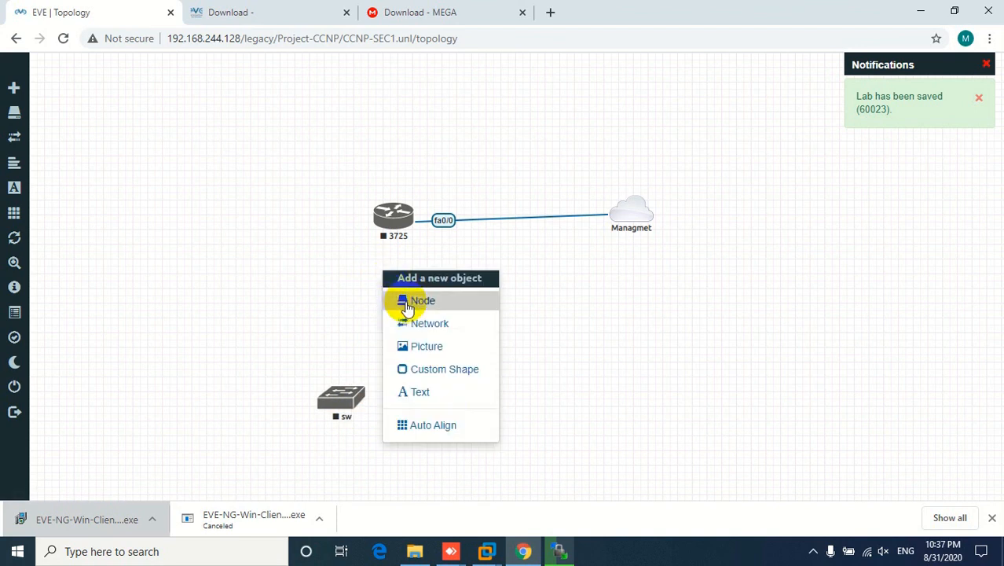
left_click(407, 305)
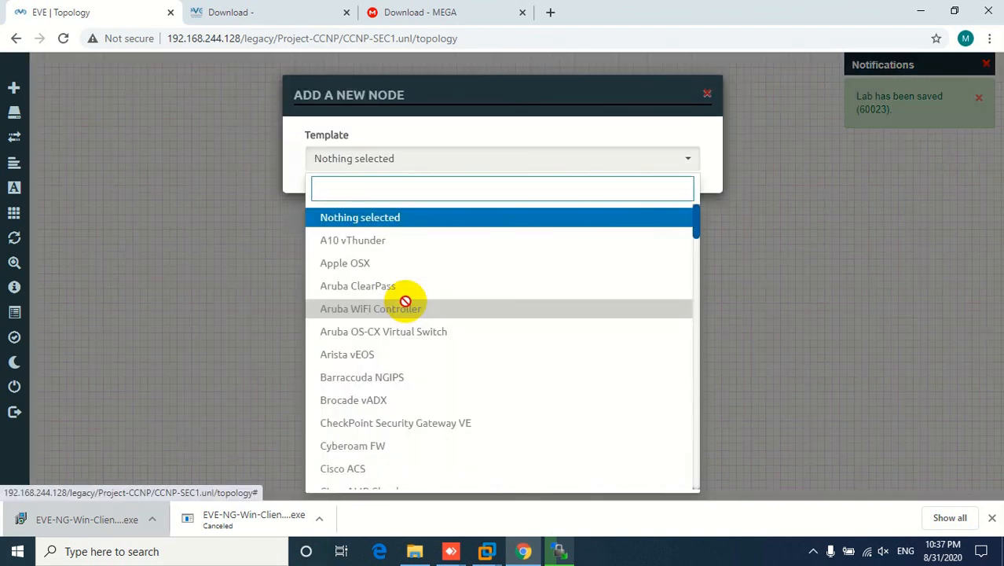
type("io")
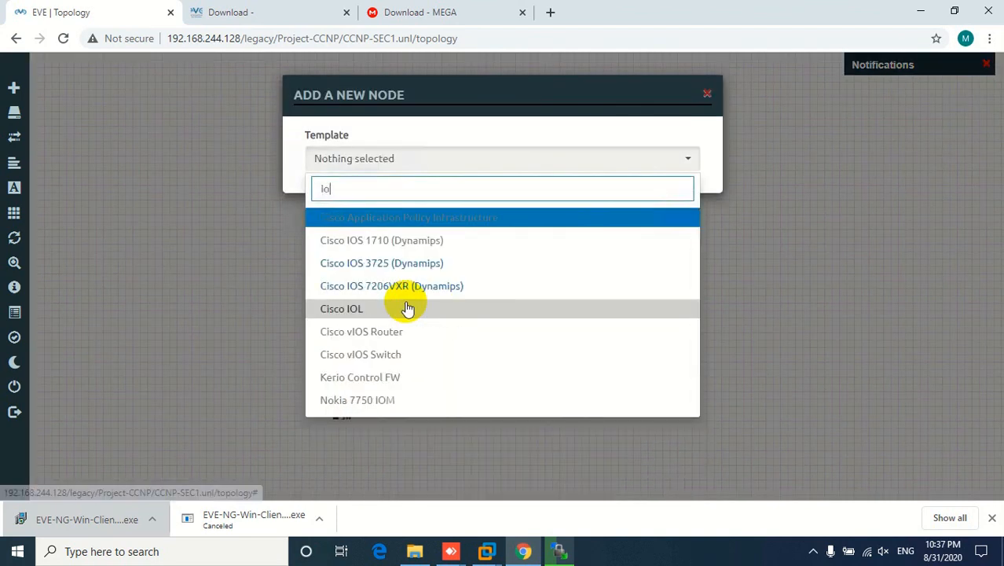
left_click(368, 262)
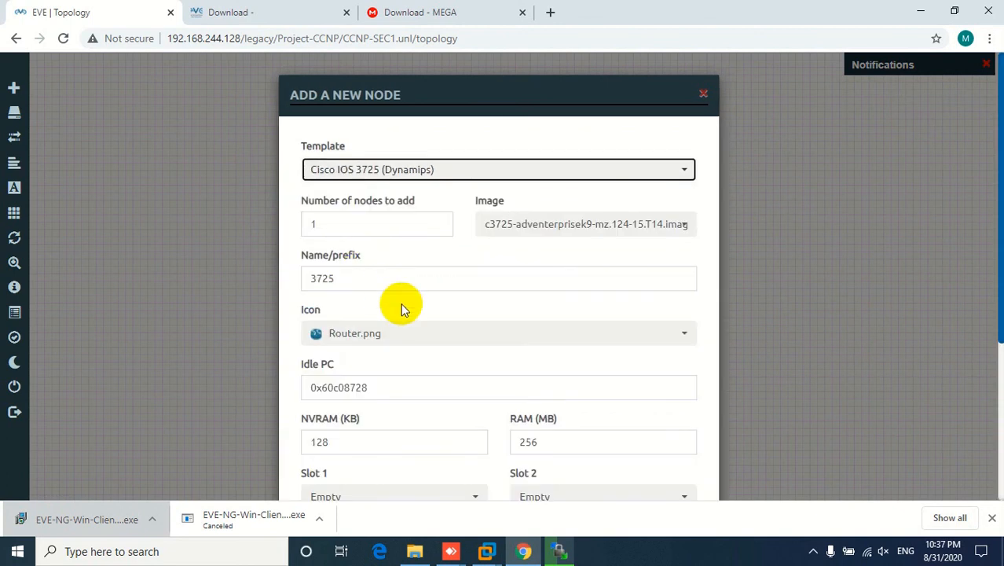
scroll(523, 479, "down", 3)
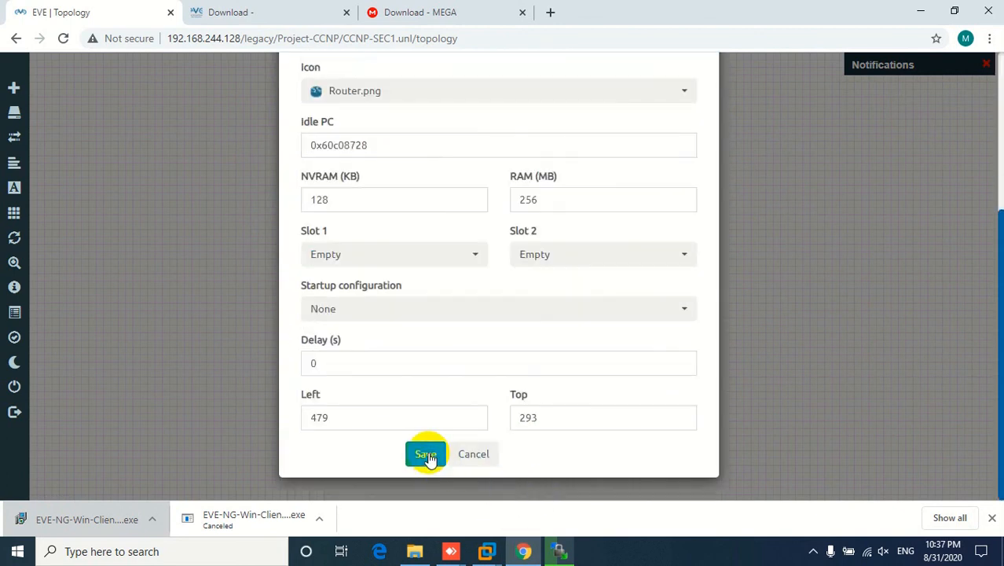
left_click(425, 454)
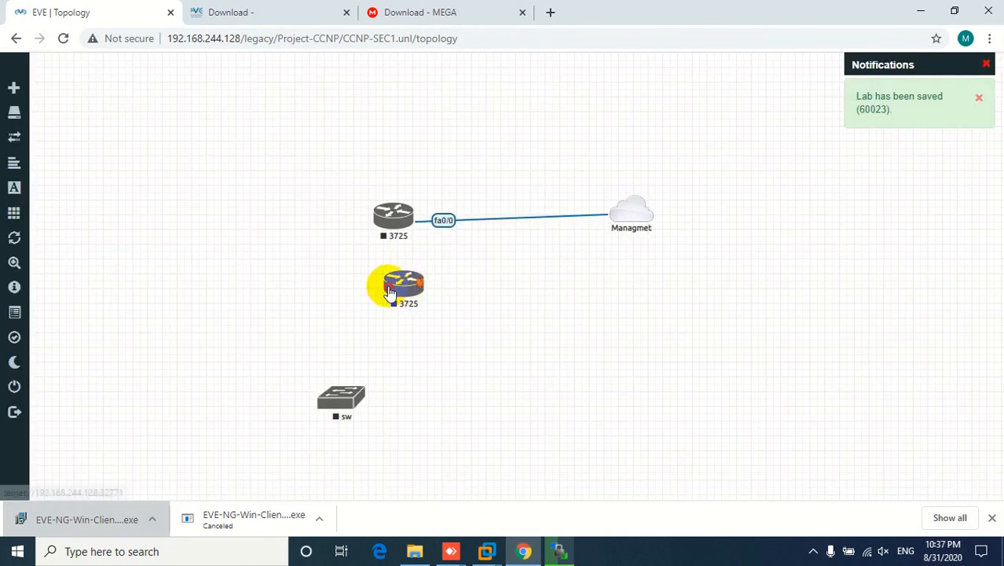
Add a network named Cloud1 of type Cloud1 below the Managmet cloud
right_click(591, 295)
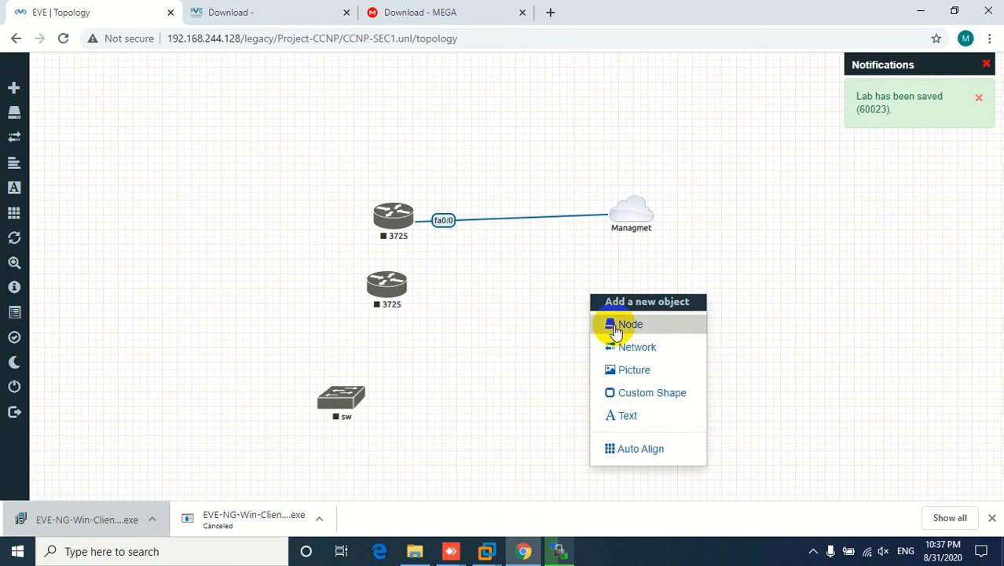
left_click(620, 346)
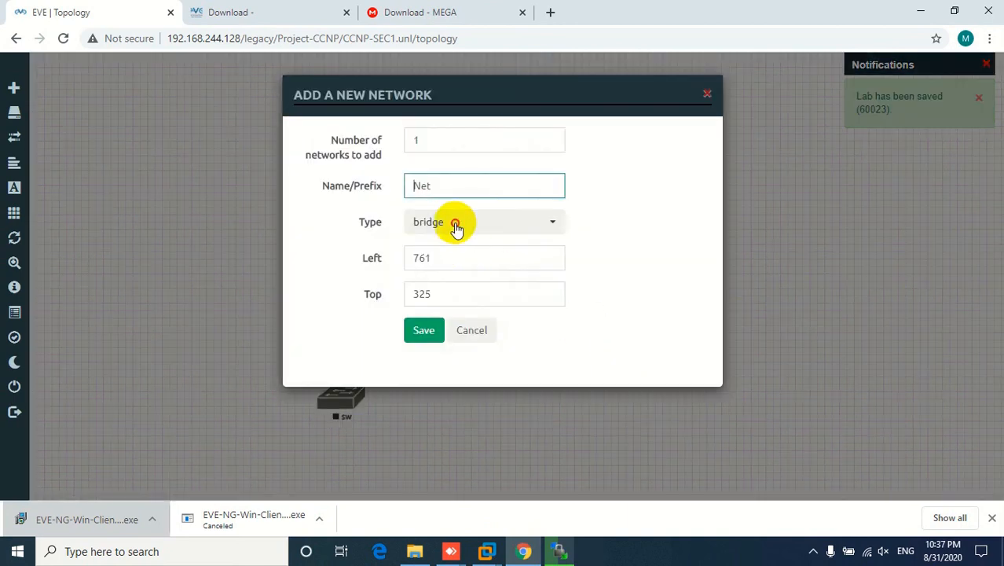
left_click(456, 227)
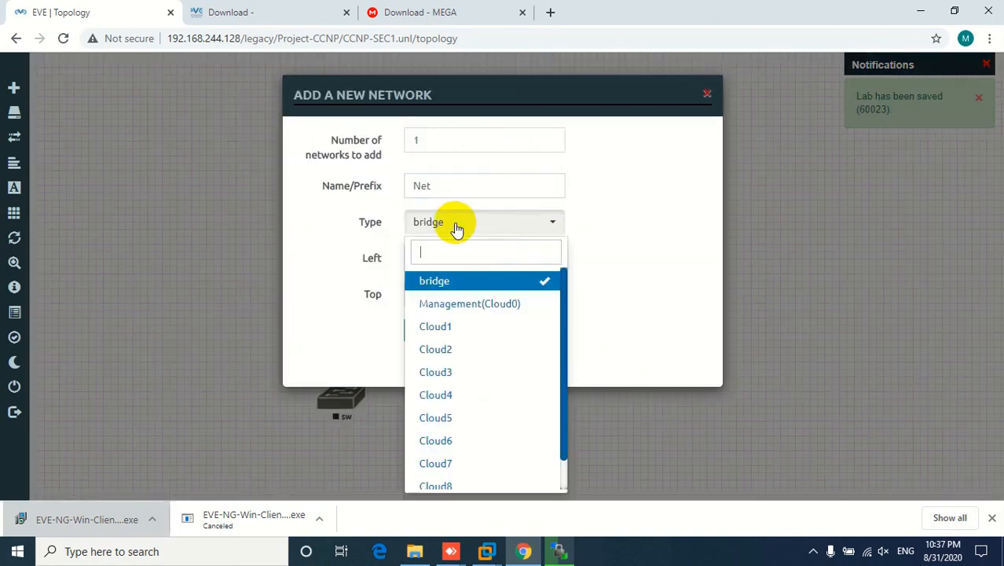
left_click(438, 333)
left_click_drag(450, 195, 386, 186)
type("Cloud")
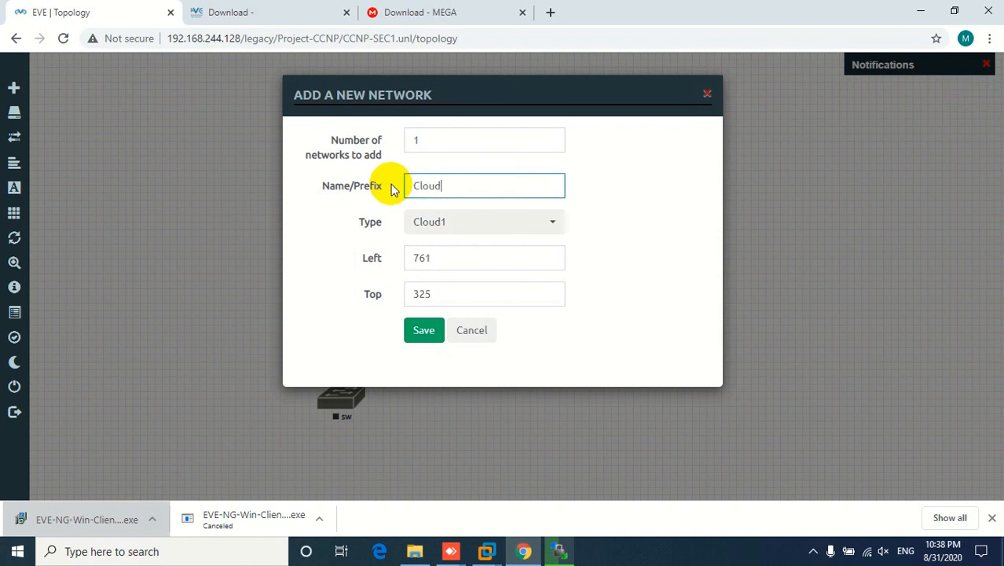
type("1")
left_click(423, 330)
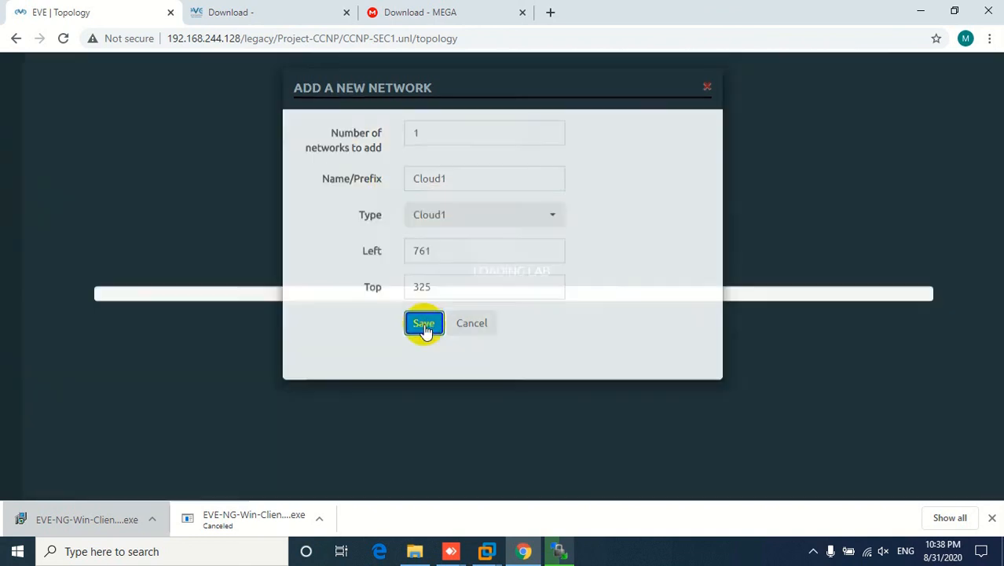
Connect Cloud1 to interface fa0/0 of the lower 3725 router and move that router slightly down
left_click_drag(624, 305, 386, 288)
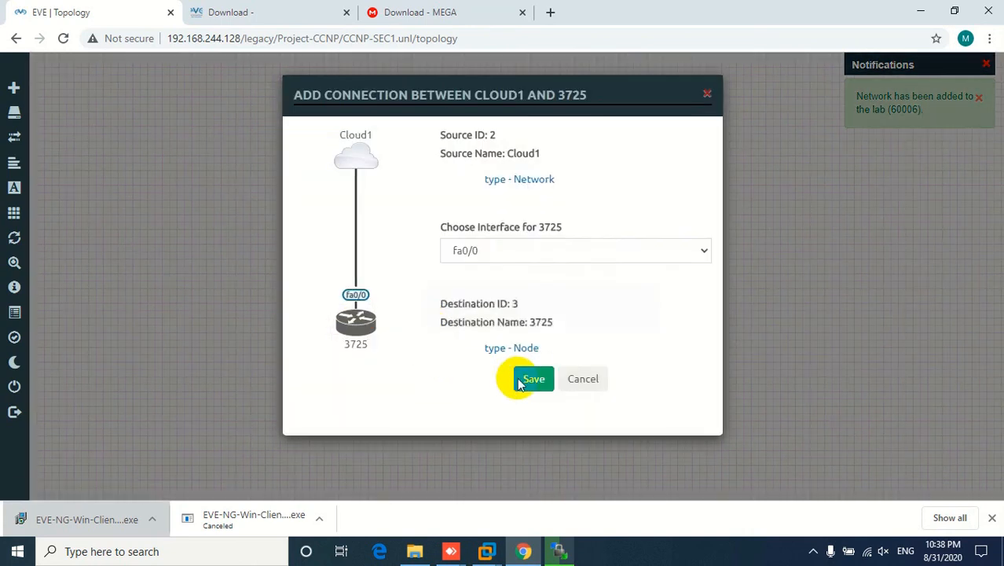
left_click(531, 381)
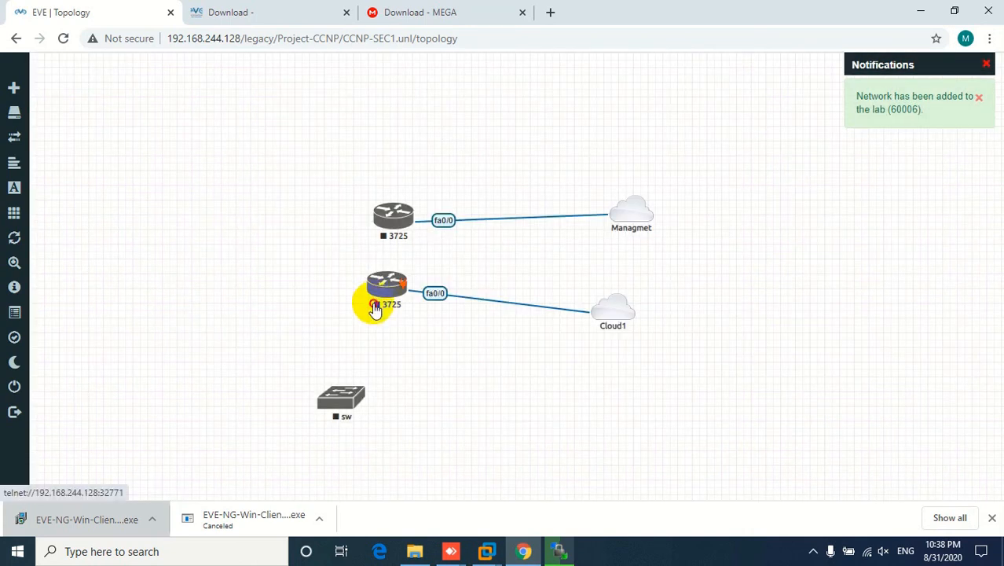
left_click_drag(374, 306, 372, 319)
Start both 3725 routers in the topology
right_click(393, 224)
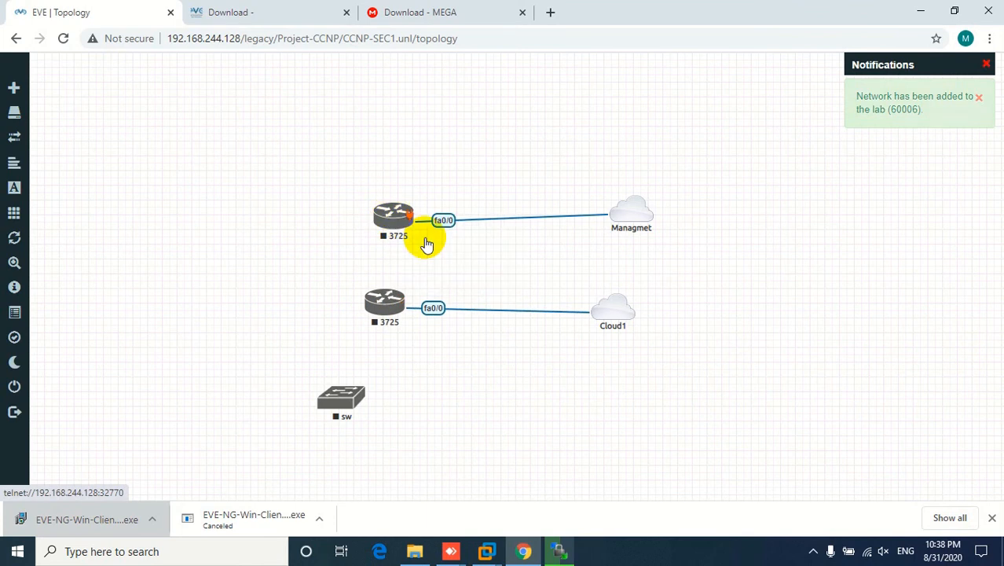
right_click(408, 233)
left_click(433, 247)
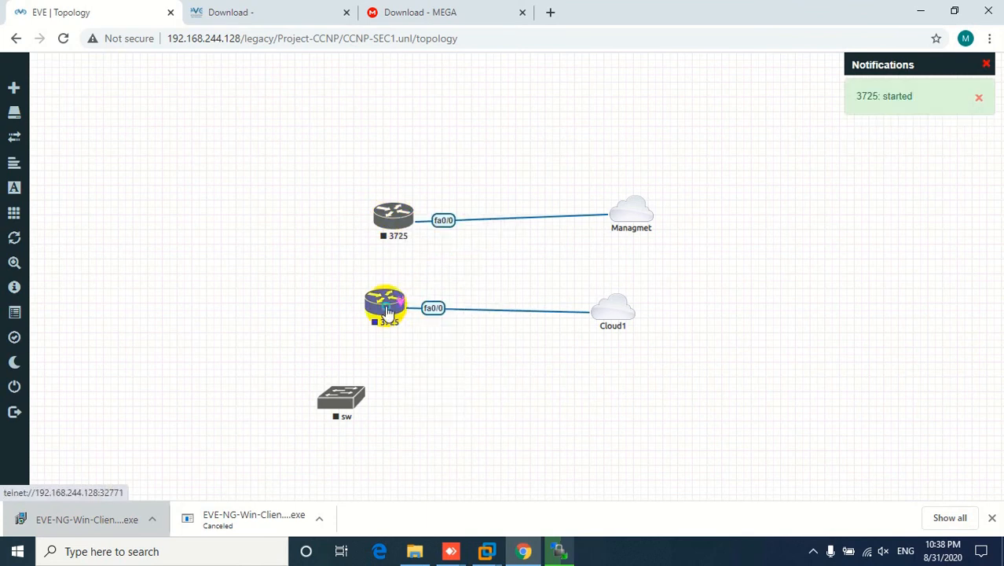
right_click(398, 317)
left_click(416, 321)
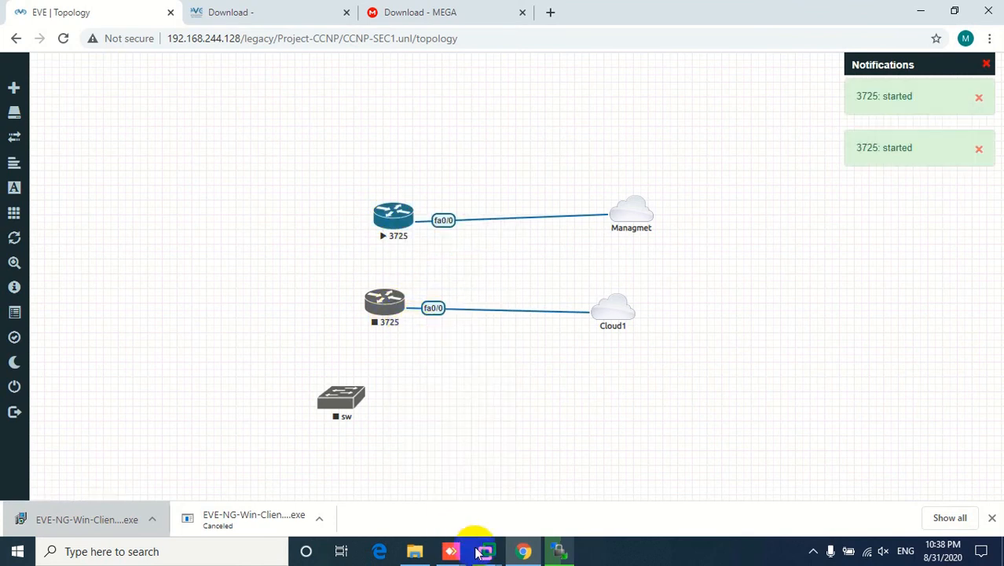
Switch to VMware Workstation, close the EVEC settings without changes and open the Virtual Network Editor to examine the VMnet networks
mouse_move(486, 555)
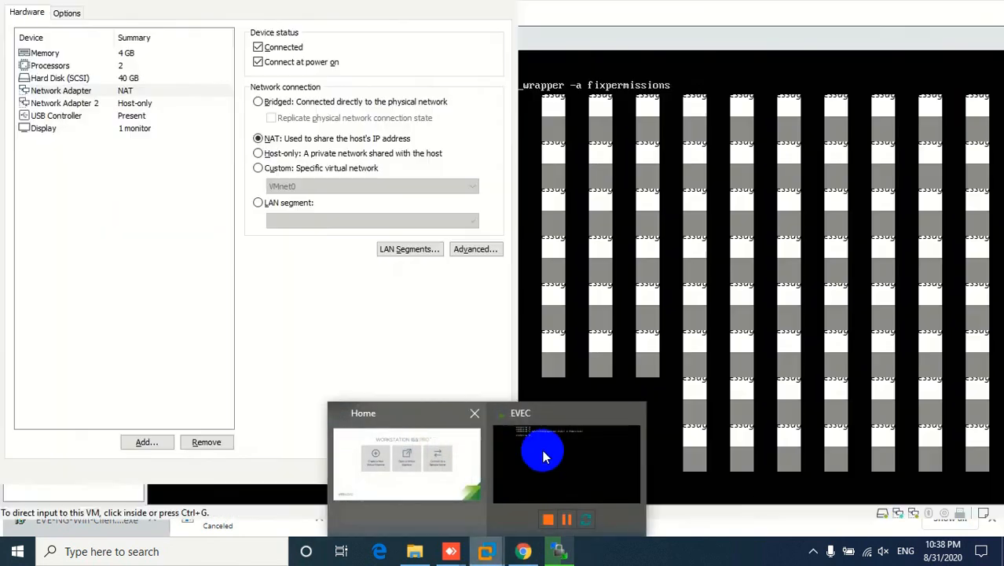
left_click(542, 456)
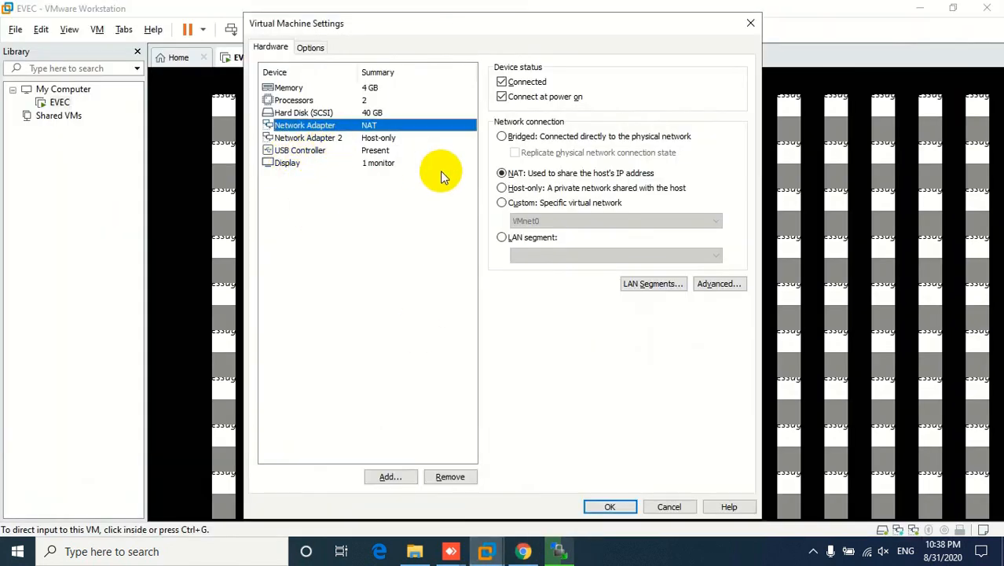
left_click(668, 507)
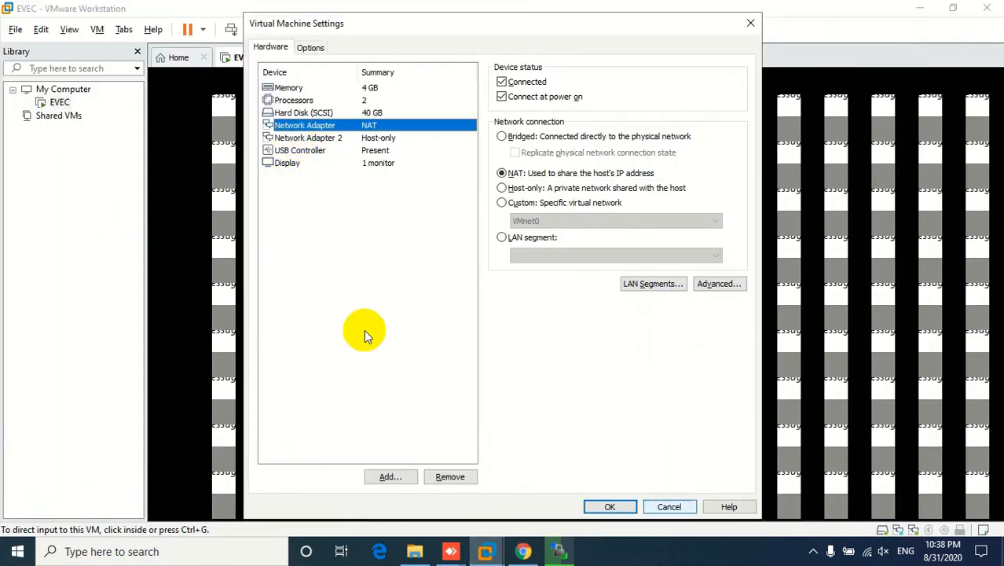
left_click(40, 30)
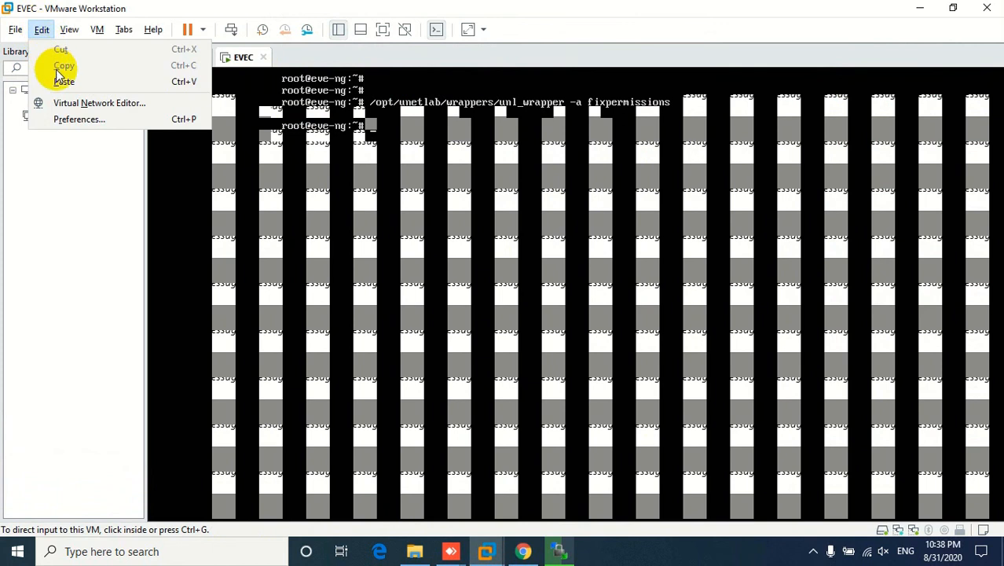
left_click(63, 108)
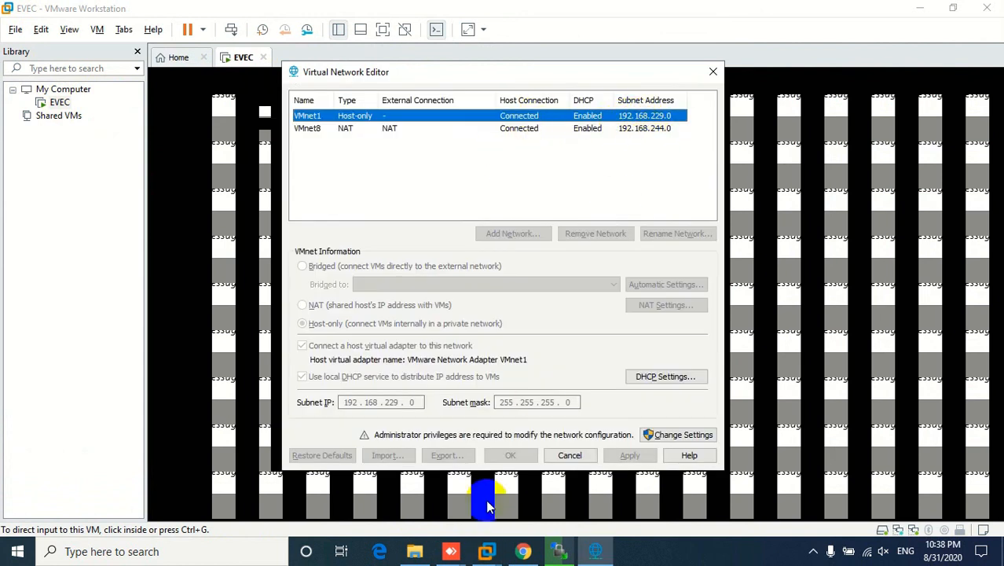
Switch to the EVE-NG topology in Chrome, add the text label 192.168.244.0/24 and place it above the Managmet link
left_click(522, 553)
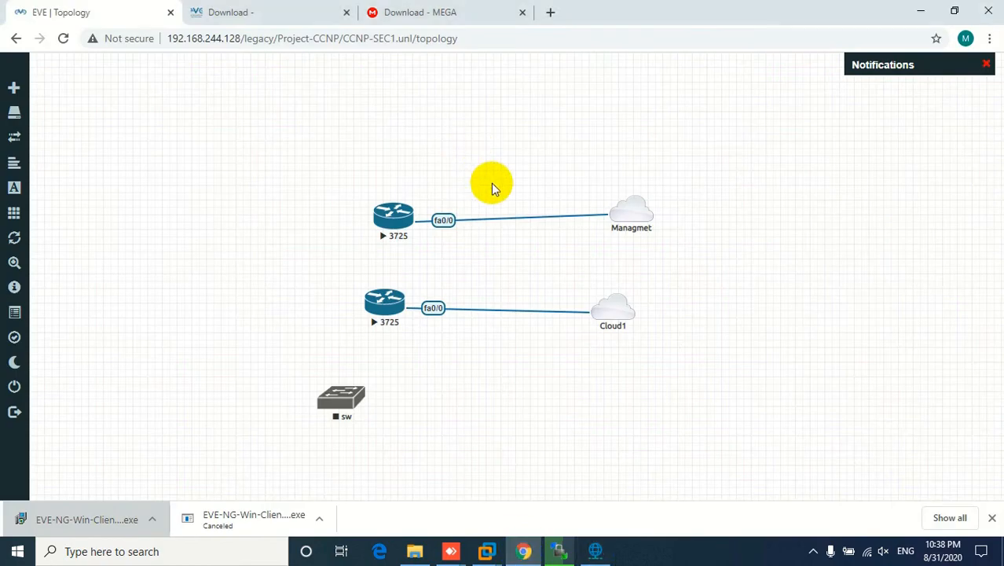
right_click(481, 148)
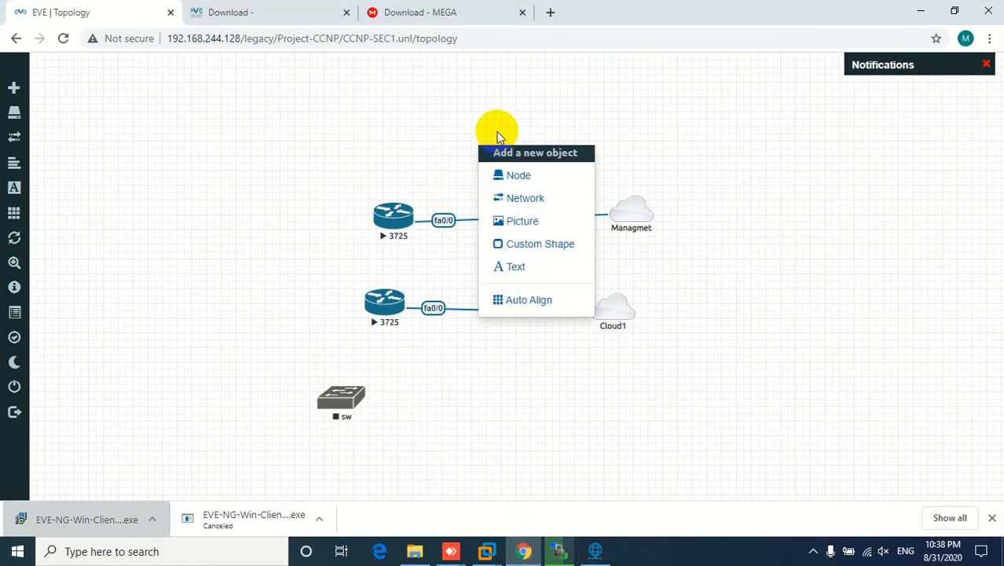
left_click(516, 268)
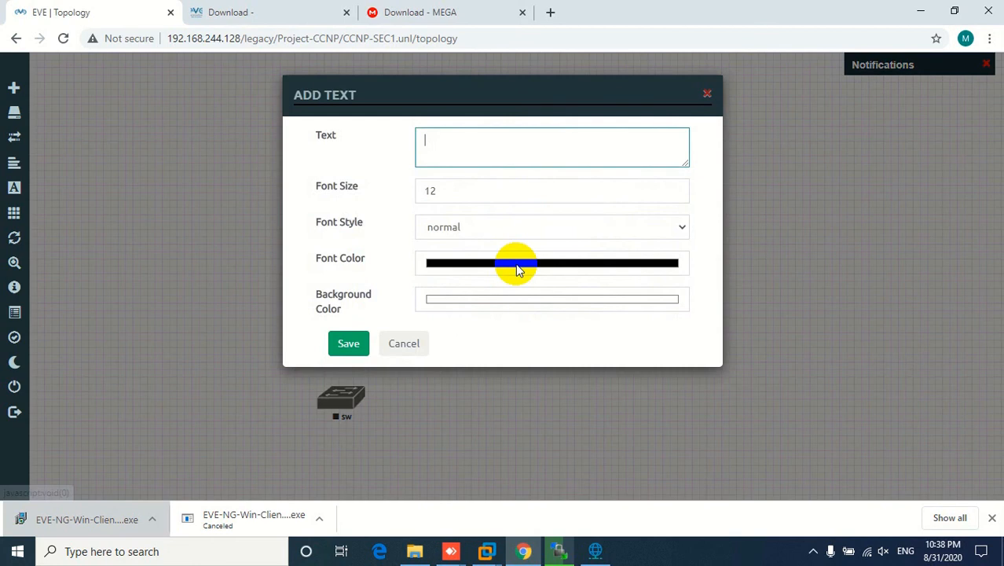
type("192.168.")
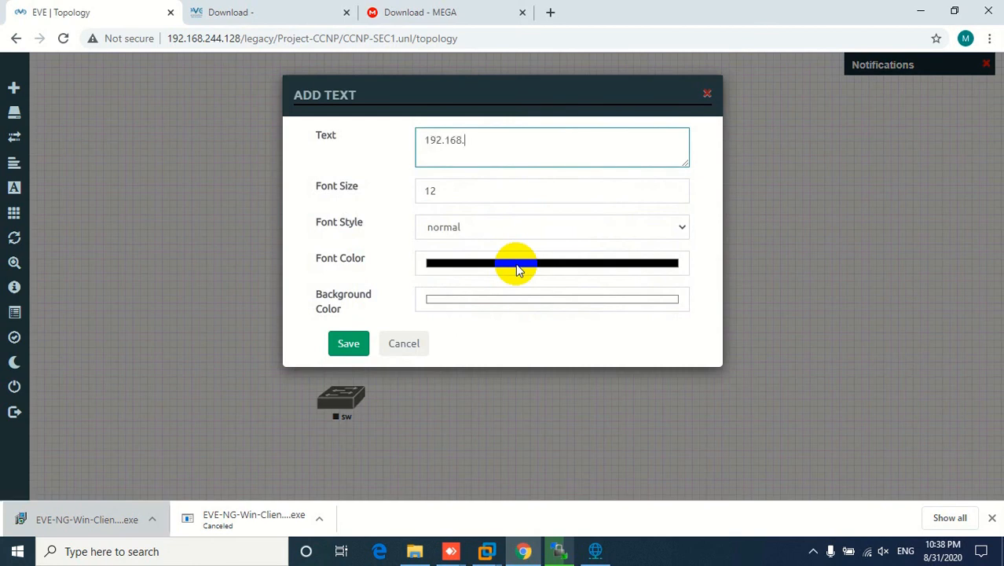
type("244.0/24")
left_click(348, 343)
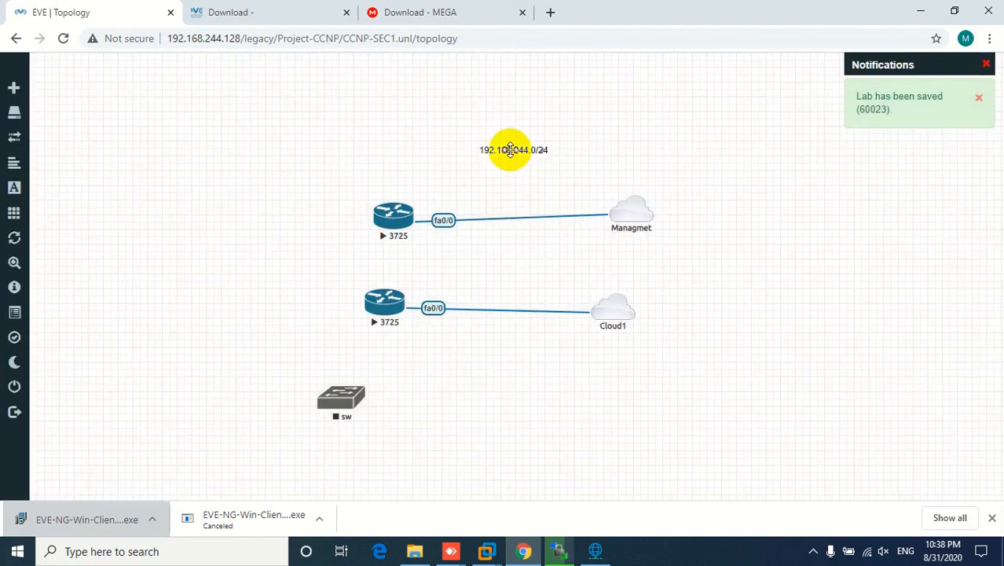
left_click_drag(510, 149, 516, 206)
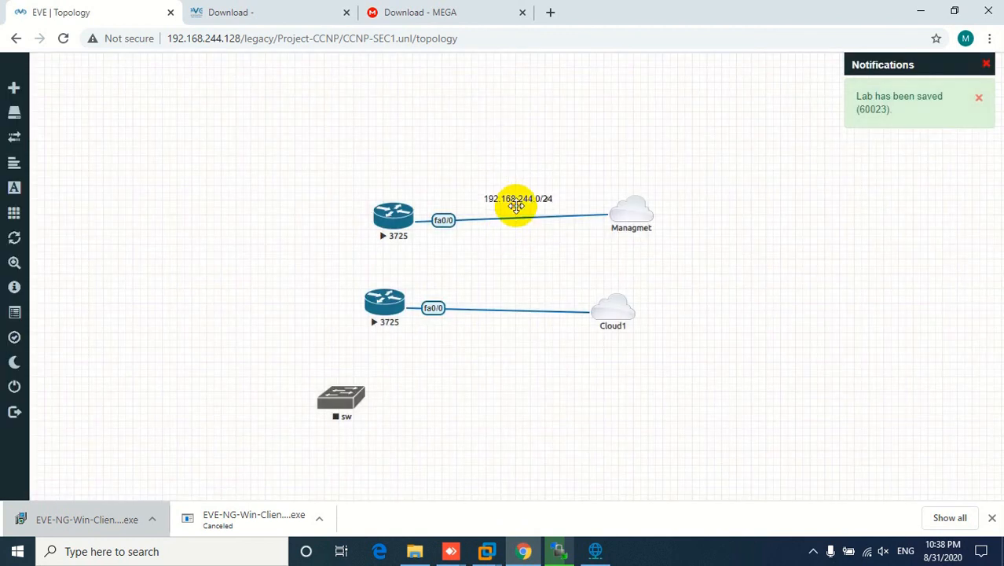
Close the Virtual Network Editor, duplicate the subnet label onto the Cloud1 link and change the copy to 192.168.299.0/24
left_click(594, 551)
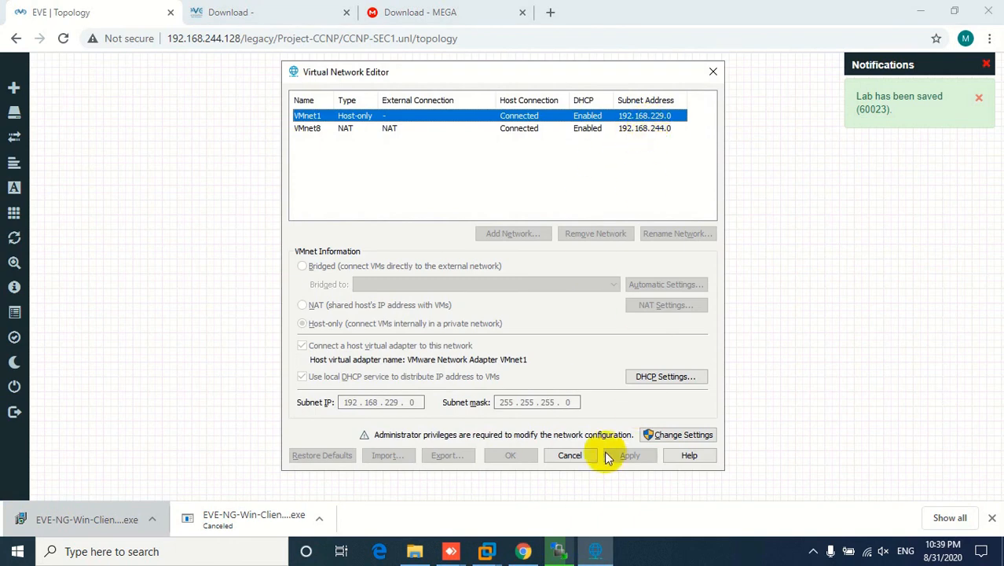
left_click(570, 455)
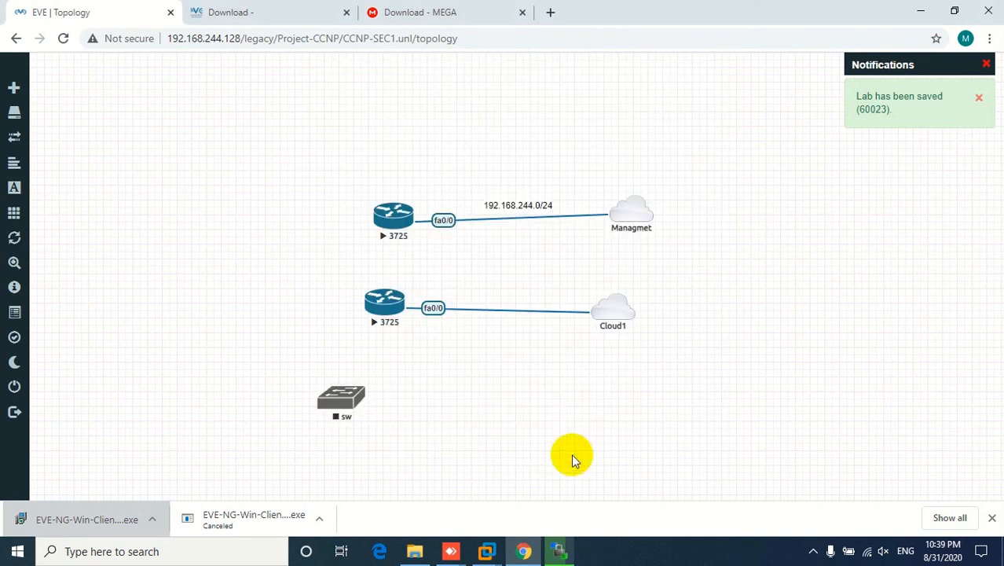
right_click(524, 206)
left_click(558, 241)
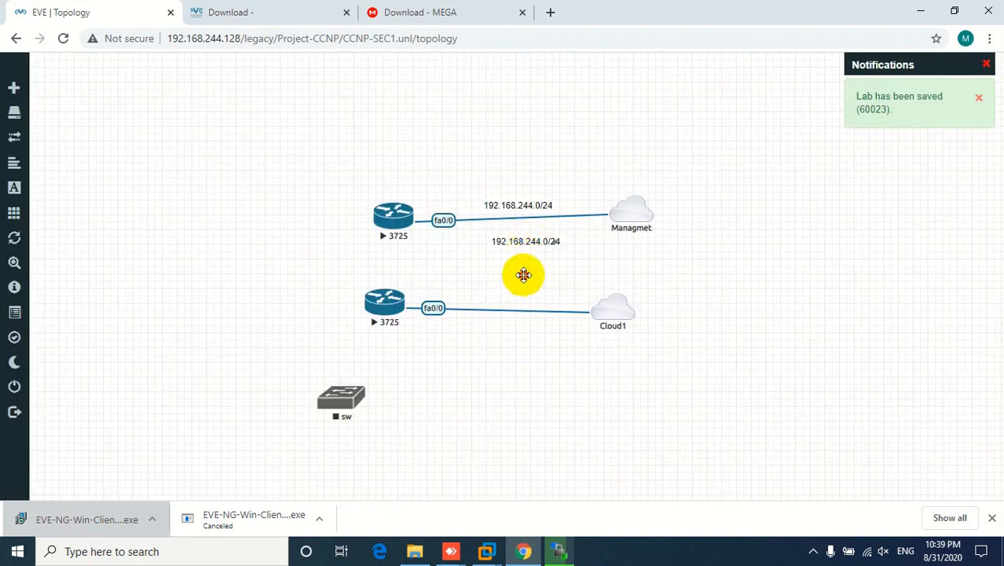
left_click_drag(524, 275, 524, 300)
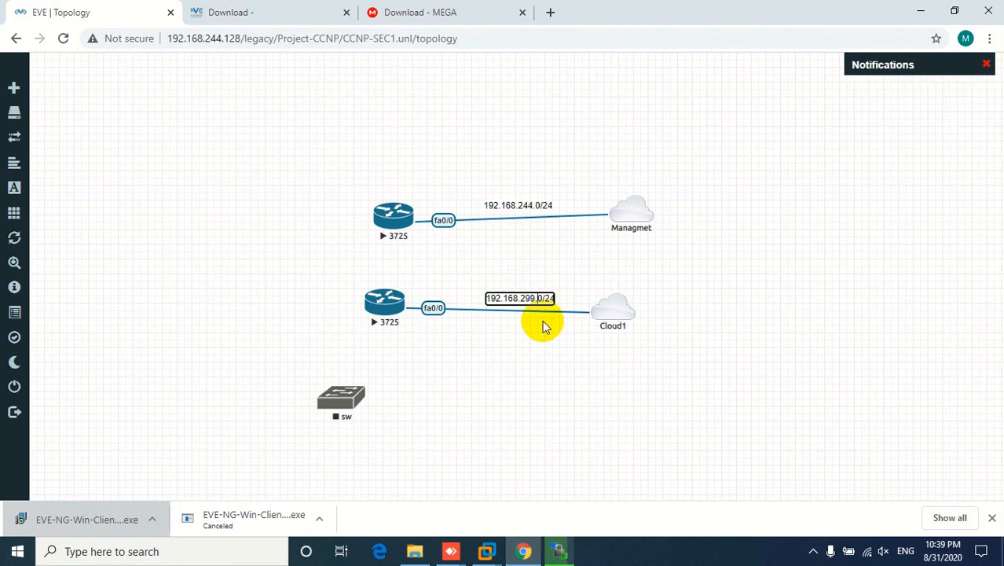
left_click(522, 367)
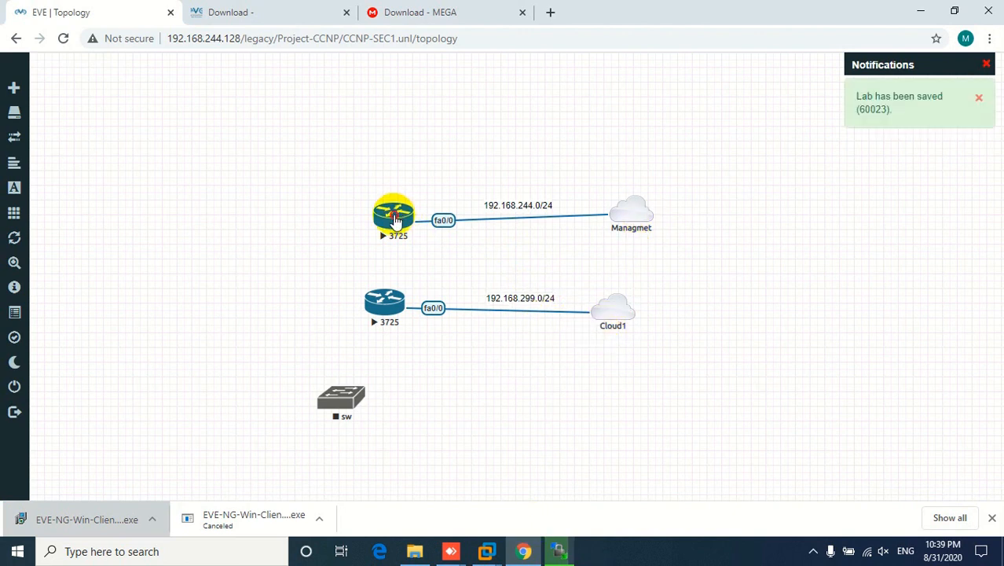
Open the console of the upper 3725 router in the Telnet client and move its window clear of both routers
left_click(395, 222)
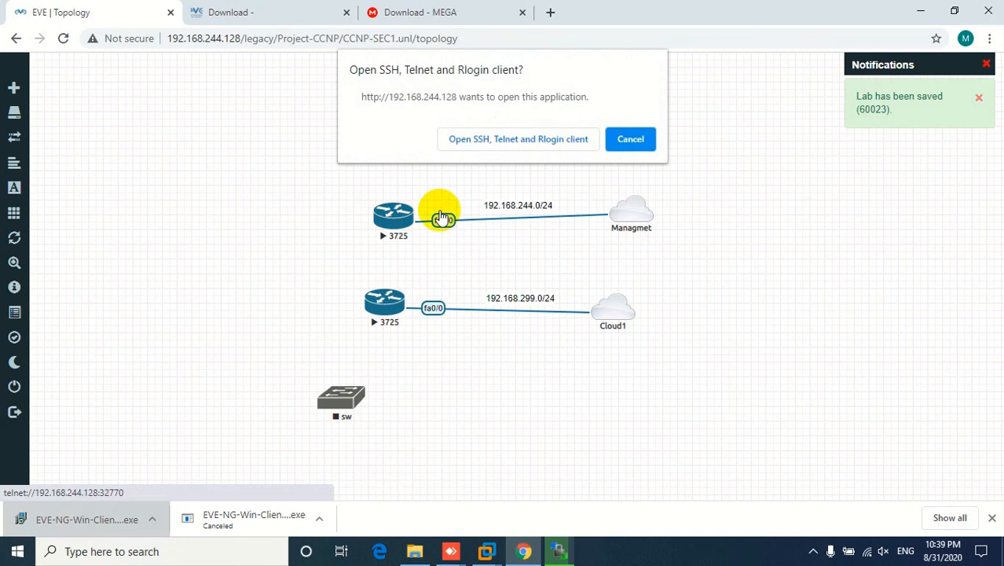
left_click(482, 138)
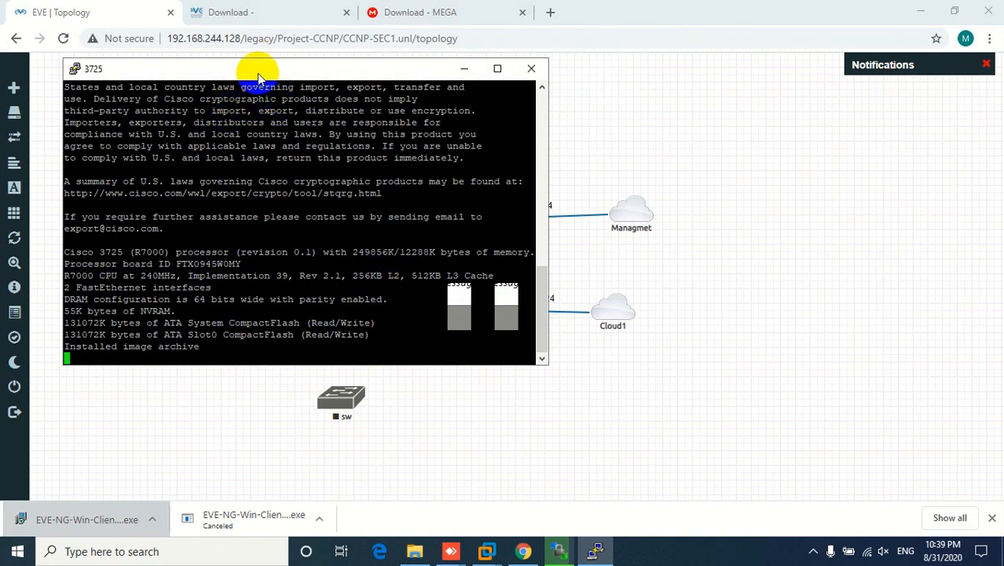
left_click_drag(257, 71, 585, 81)
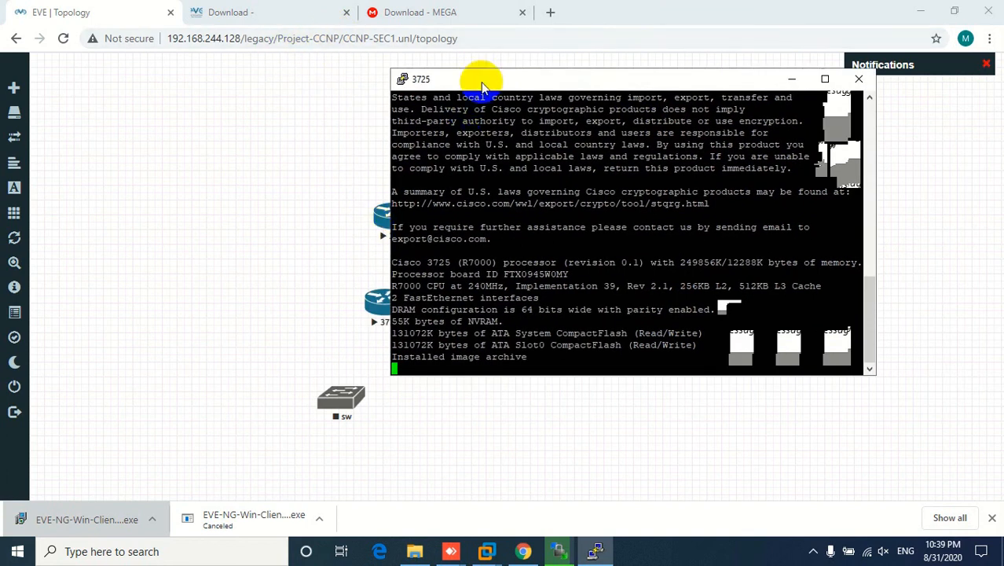
left_click_drag(481, 82, 588, 81)
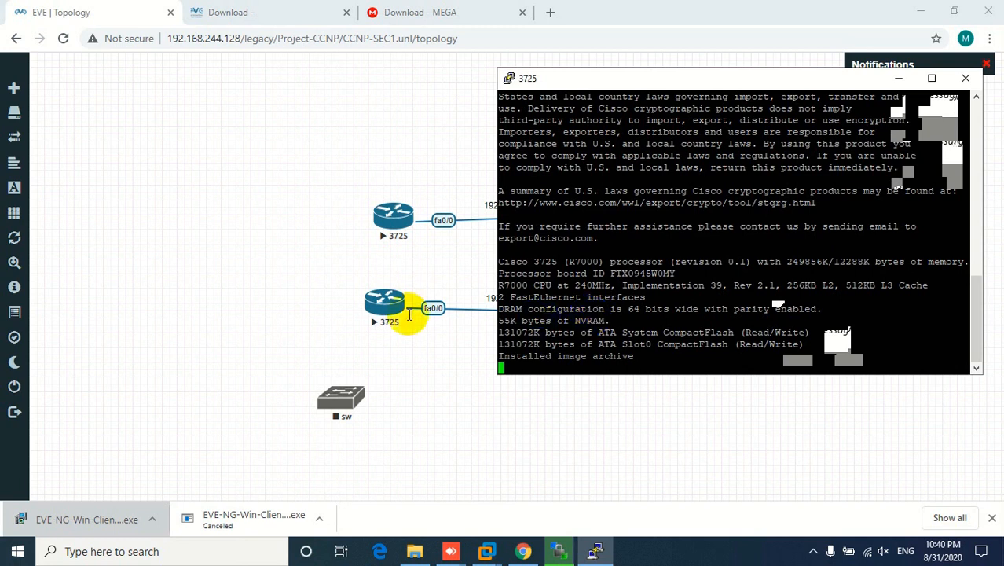
Decline the initial configuration dialog in the router console by answering no
left_click(553, 303)
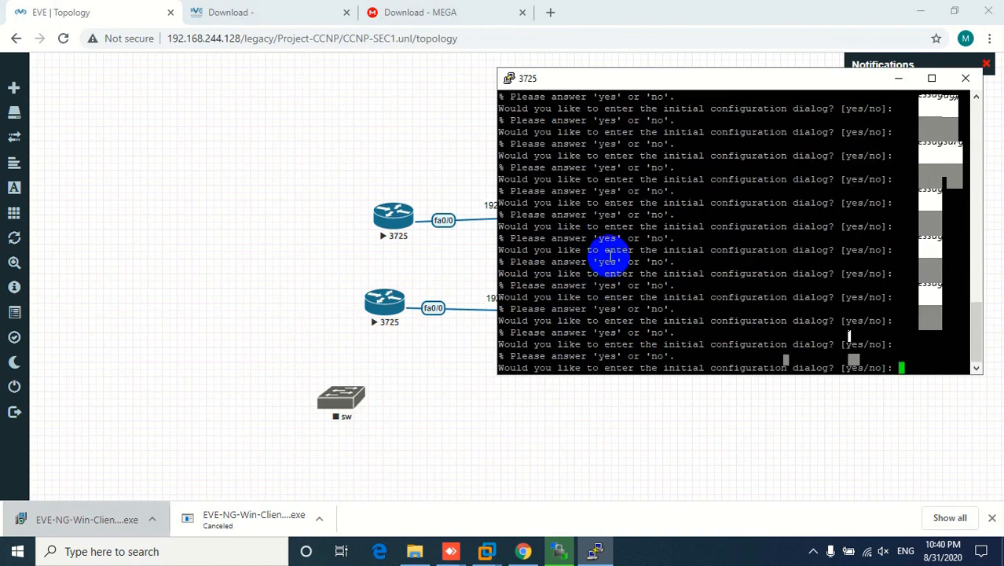
type("no")
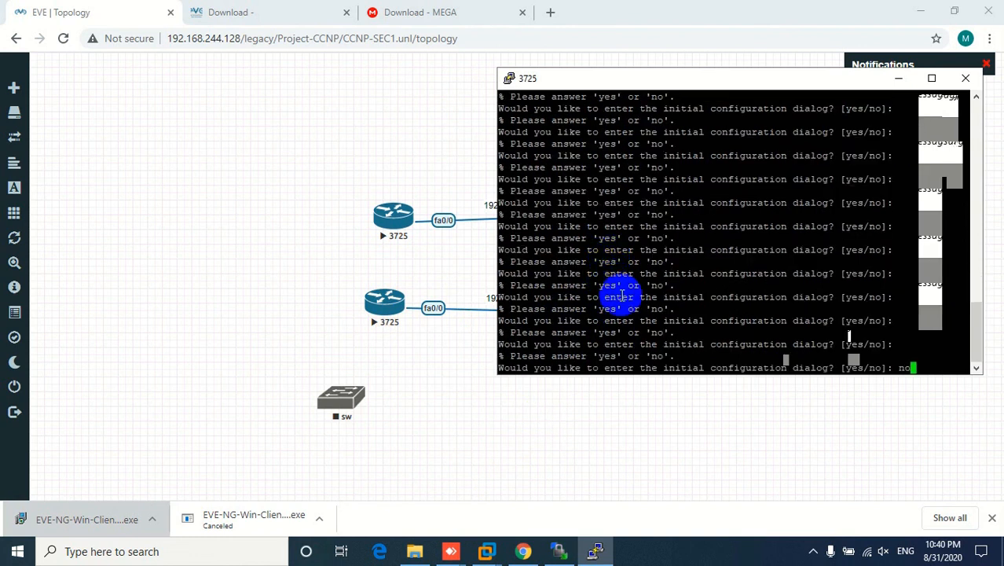
key("Return")
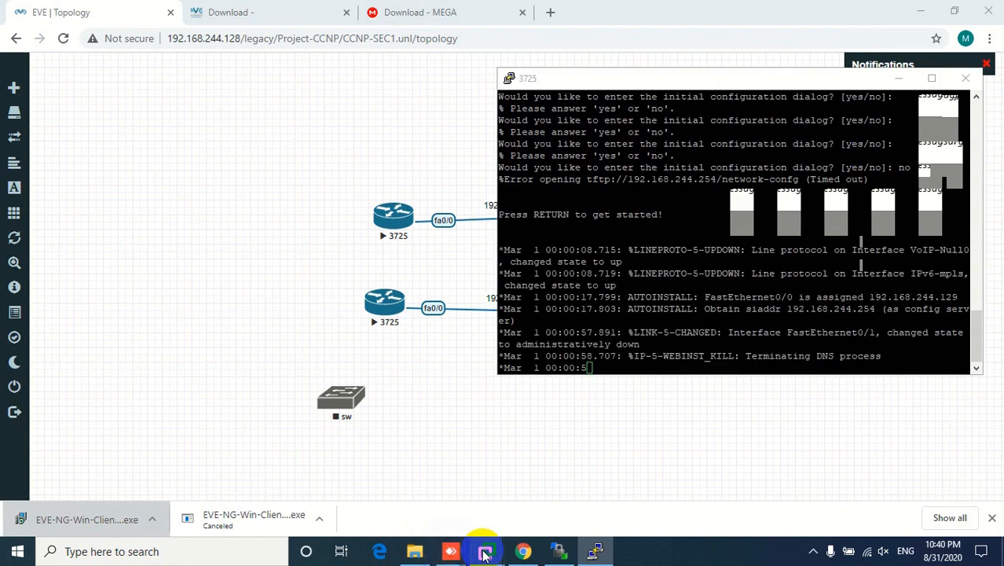
Switch to VMware Workstation and rerun /opt/unetlab/wrappers/unl_wrapper -a fixpermissions in the EVEC console
mouse_move(485, 554)
left_click(529, 463)
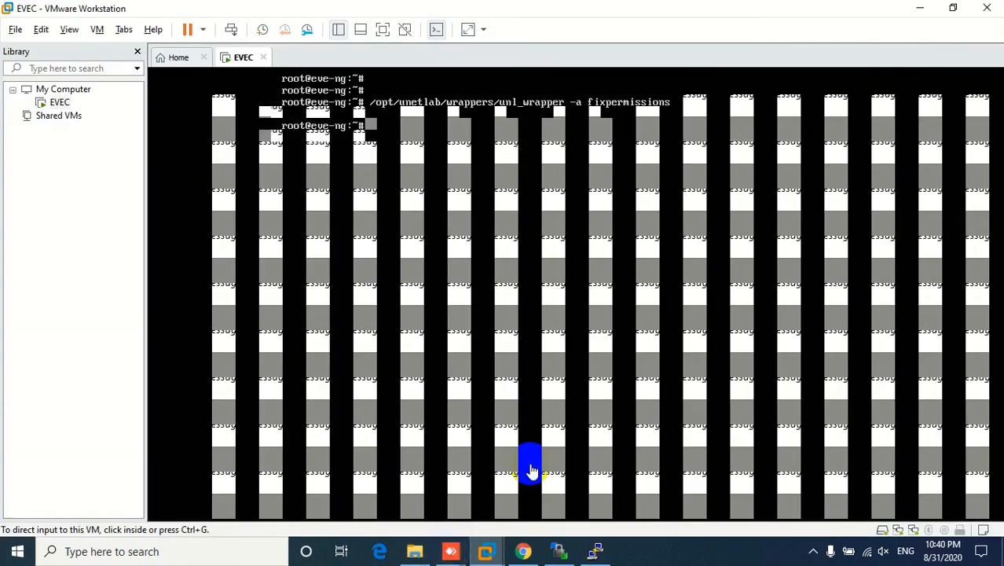
left_click(386, 149)
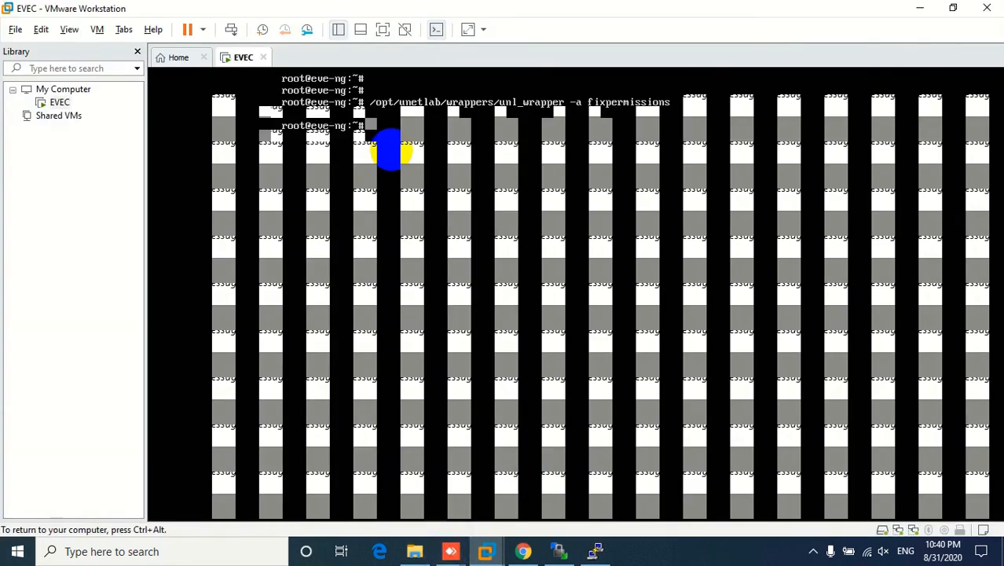
key("Up")
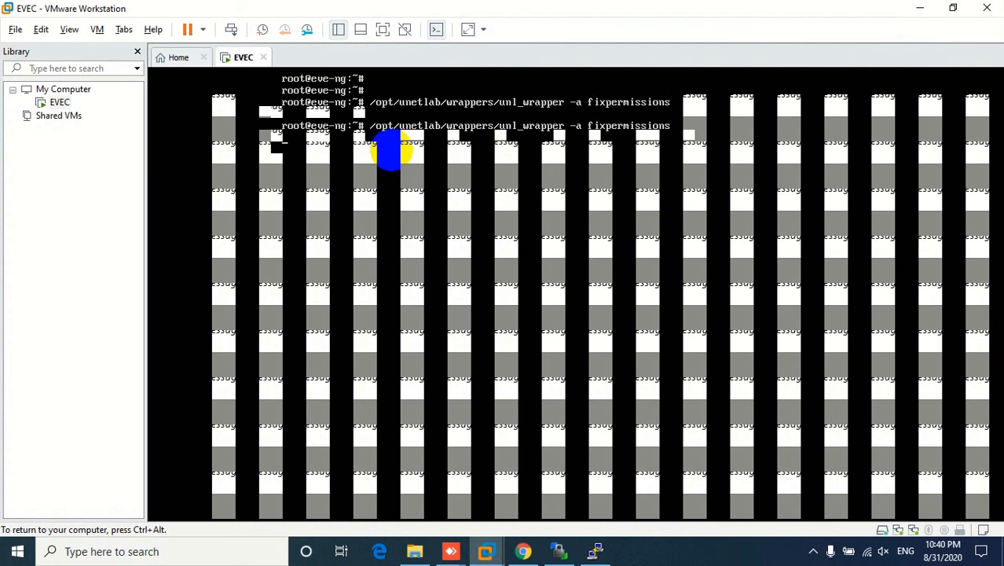
key("Return")
key("ctrl+alt")
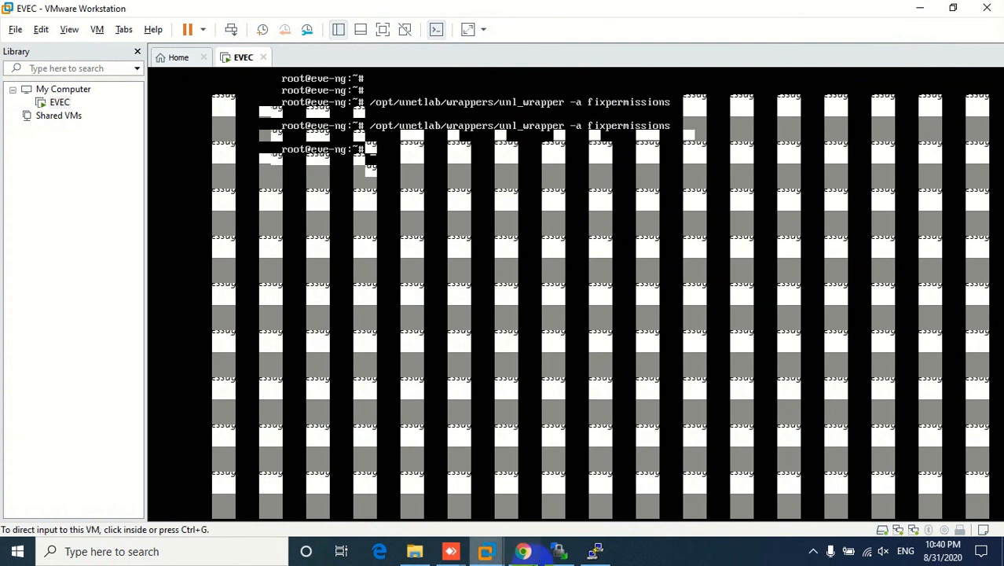
Return to the 3725 router console and enter privileged mode, then global configuration and interface f0/0
left_click(523, 551)
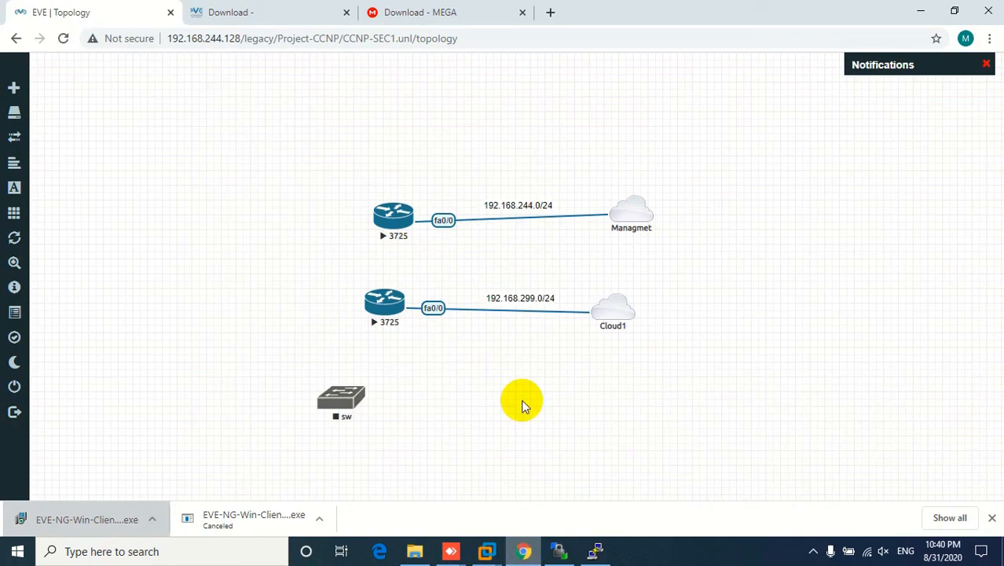
left_click(594, 553)
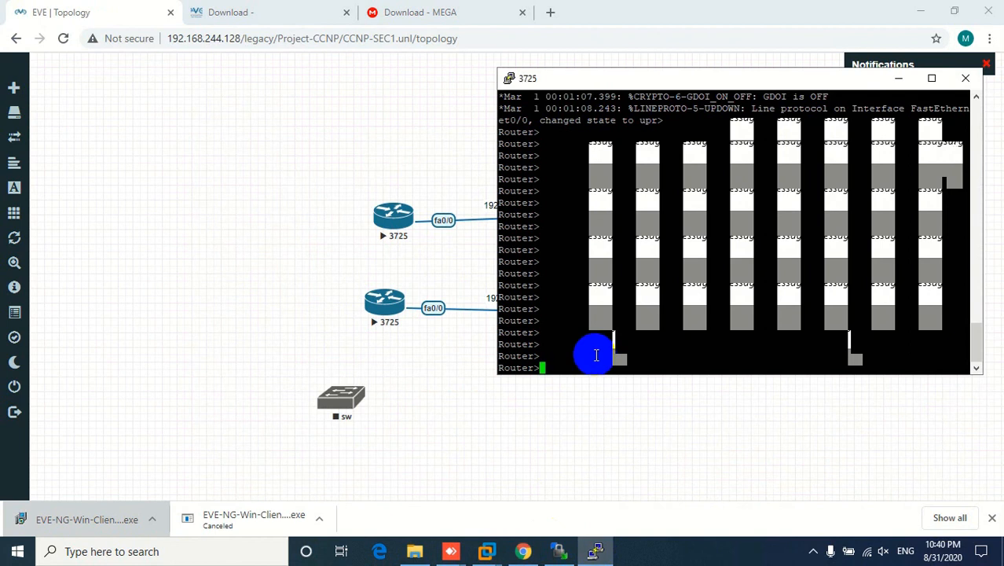
type("en")
key("Return")
type("config t")
key("Return")
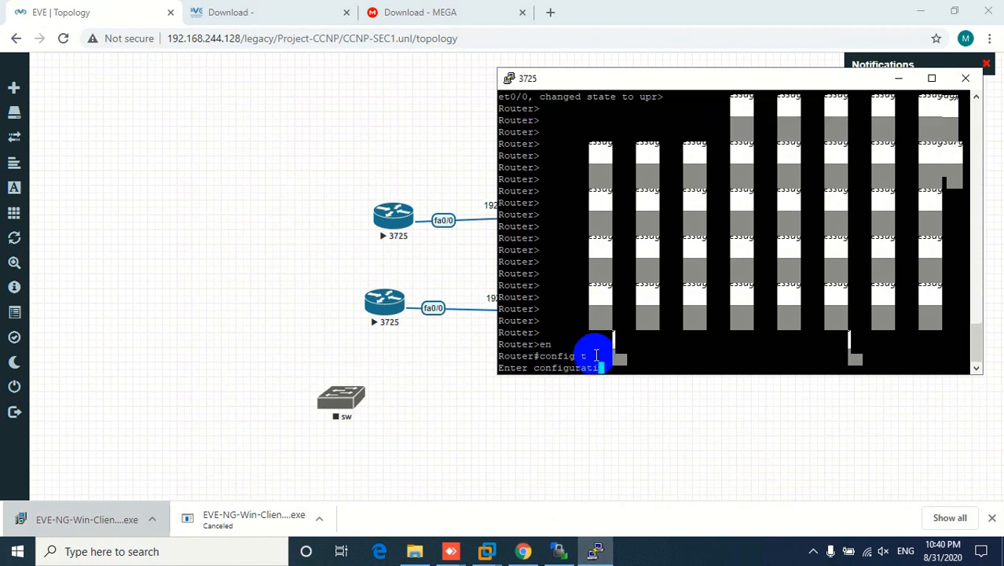
key("Return")
key("Return")
type("interface f0/0")
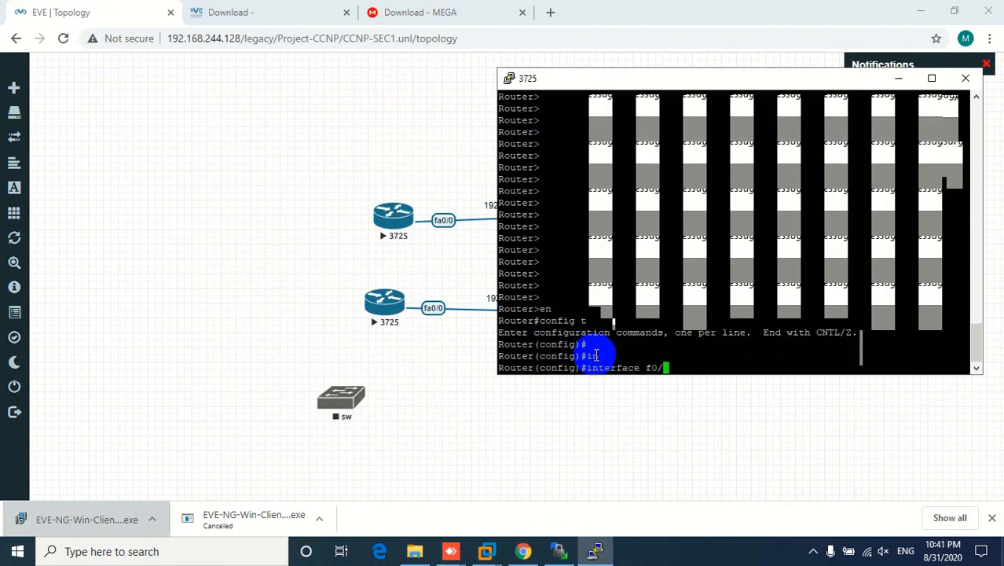
key("Return")
Set interface f0/0 to get its IP address by DHCP and enable it with no shutdown
type("ip a")
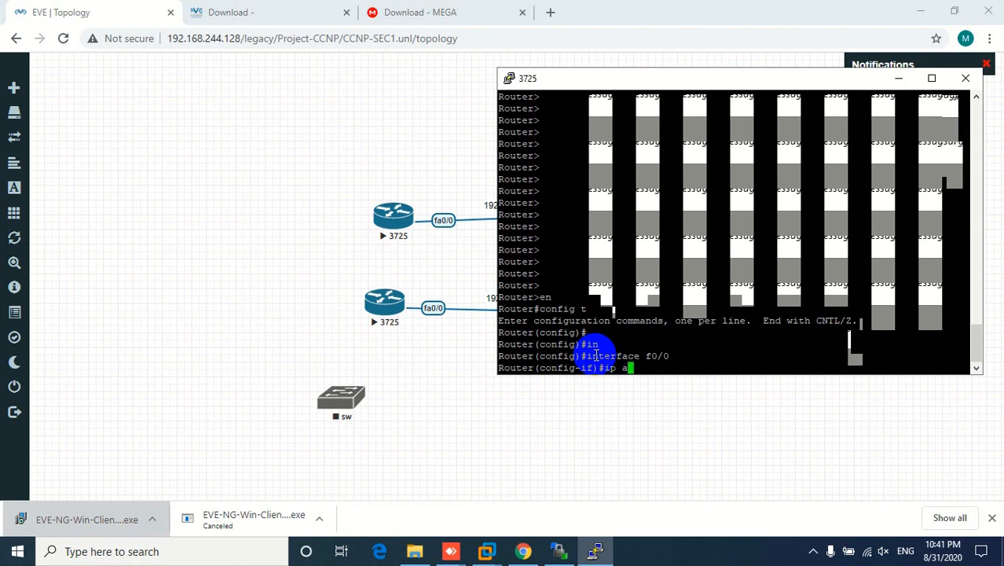
type("dd")
key("Tab")
type("dh")
key("Tab")
key("Return")
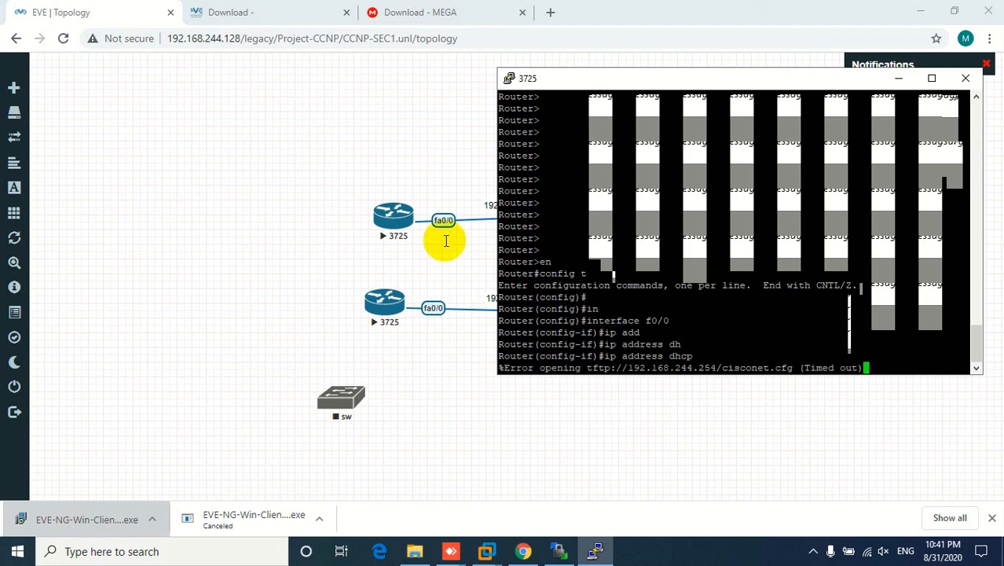
type("no sh")
key("Tab")
key("Return")
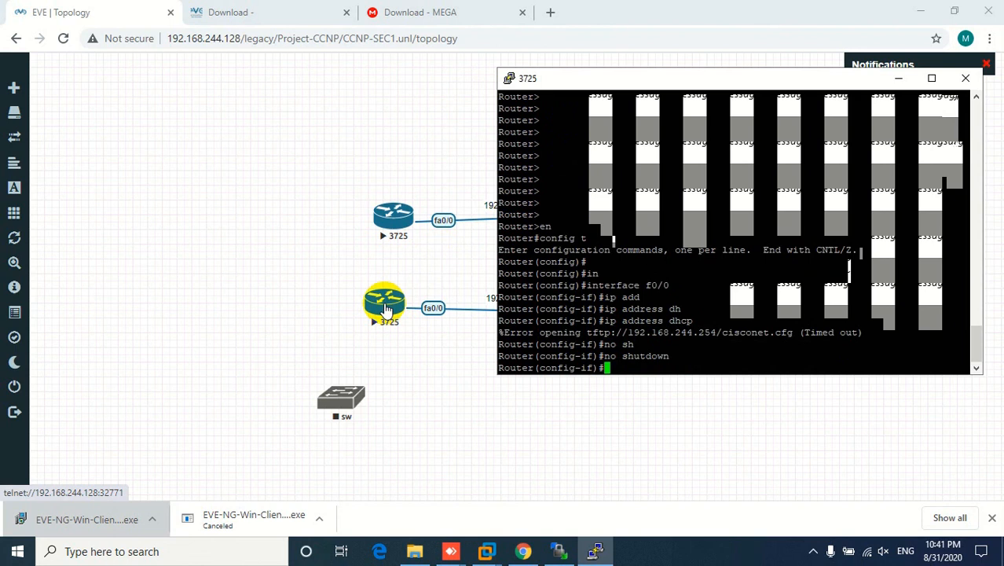
Leave interface configuration mode and return to the router's privileged prompt
left_click(551, 334)
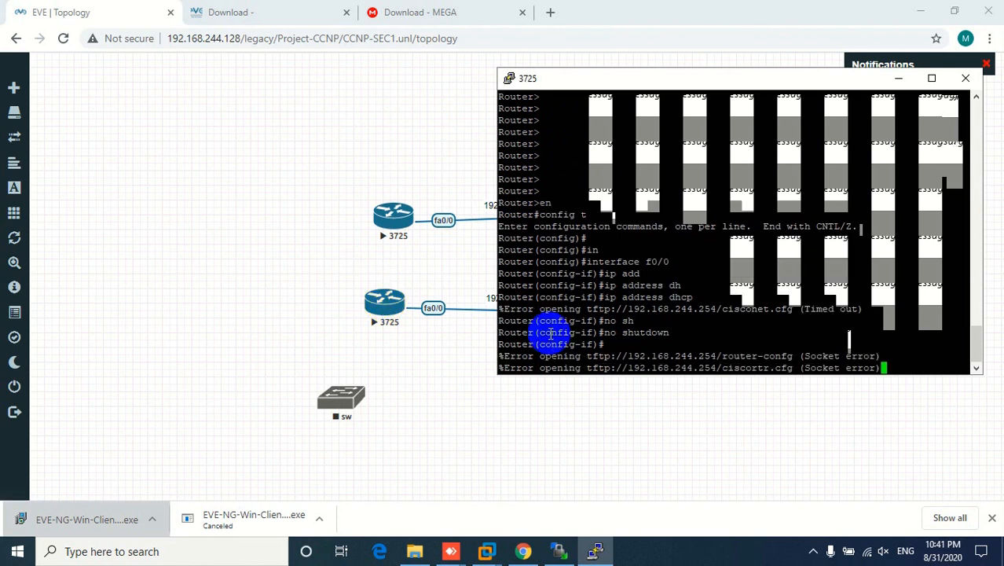
key("Return")
key("Return")
key("Return")
key("Return")
key("Return")
key("Return")
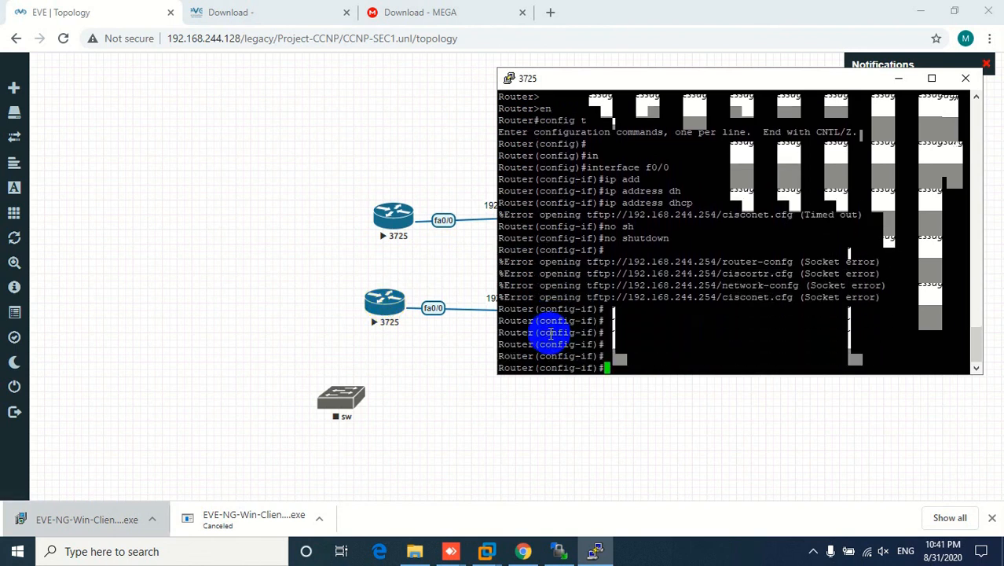
key("Return")
key("ctrl+z")
key("Return")
key("Return")
key("Return")
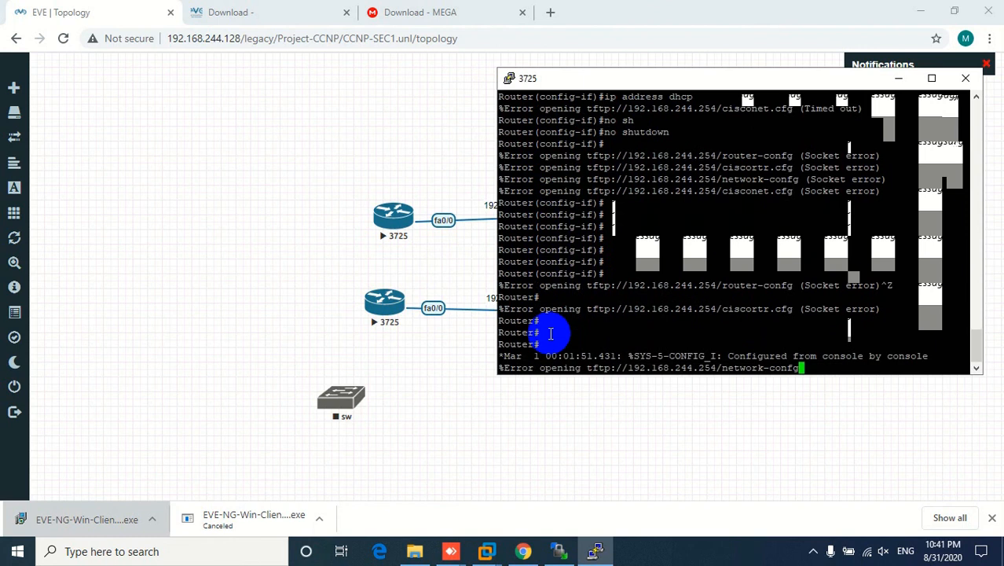
Run show ip int br on the router and examine the address of FastEthernet0/0
type("show i")
key("Return")
key("Return")
key("Return")
key("Return")
key("Return")
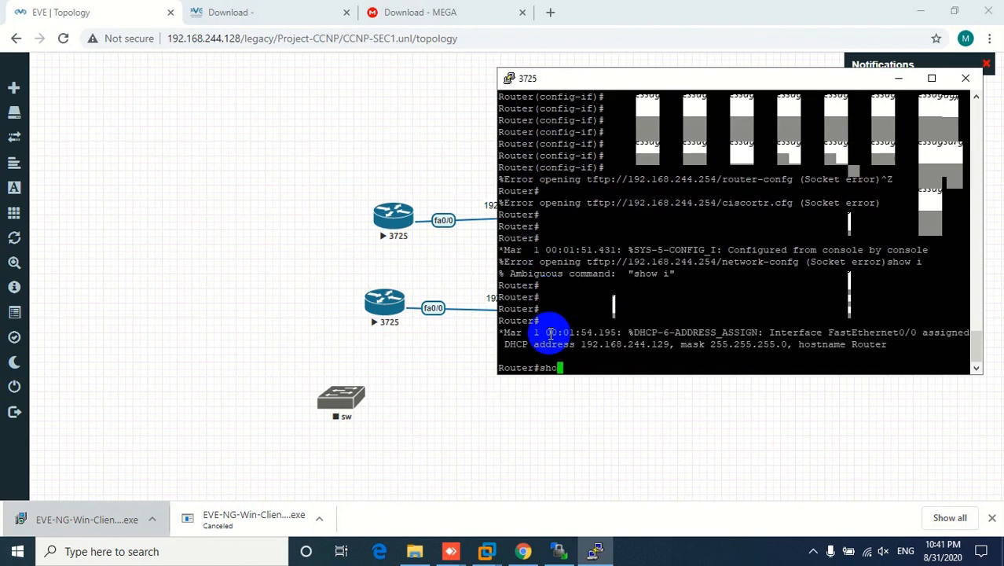
type("show ip ")
type("int br")
key("Return")
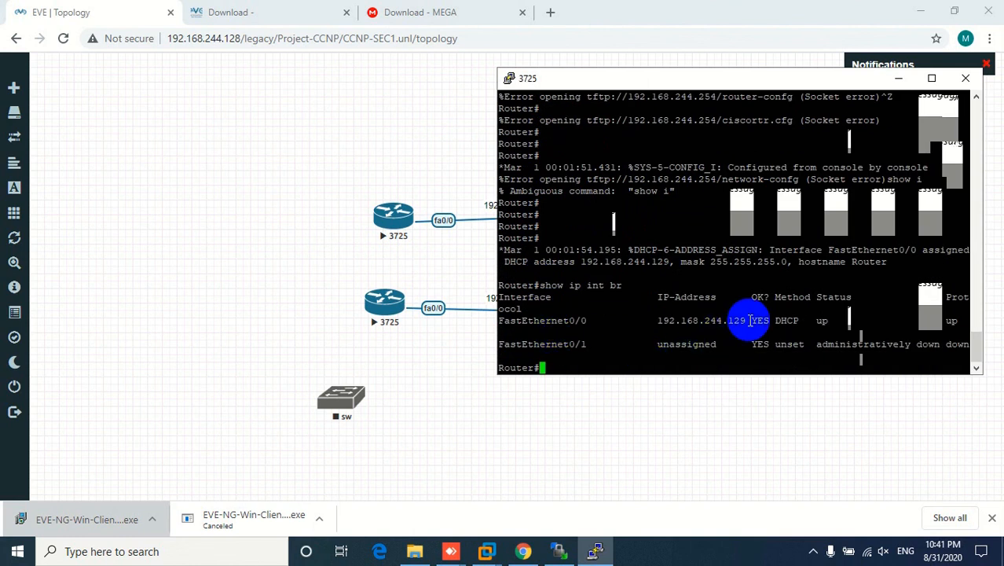
left_click_drag(750, 320, 653, 317)
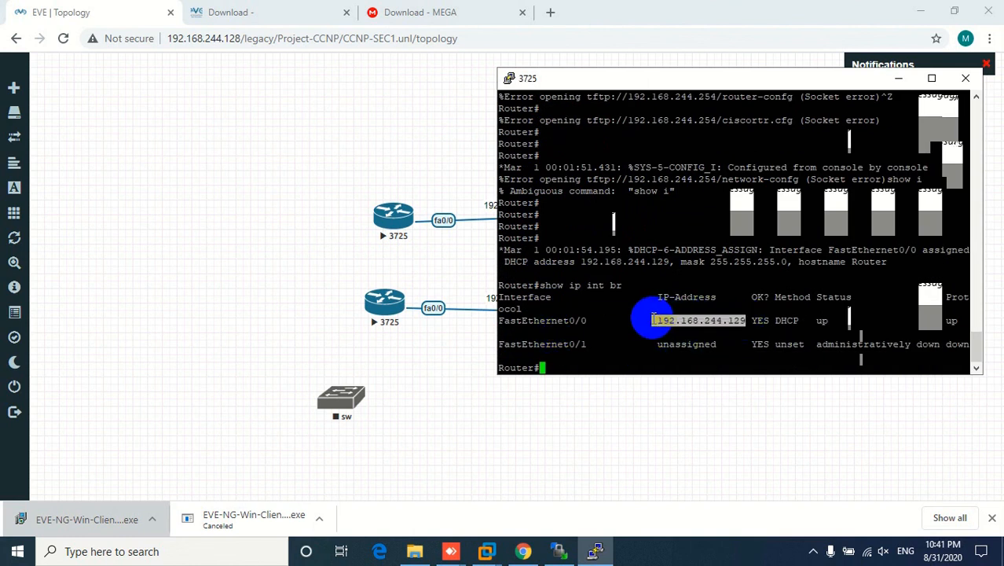
Open the console of the 3725 router linked to Cloud1 and answer no to the initial configuration dialog
left_click(379, 308)
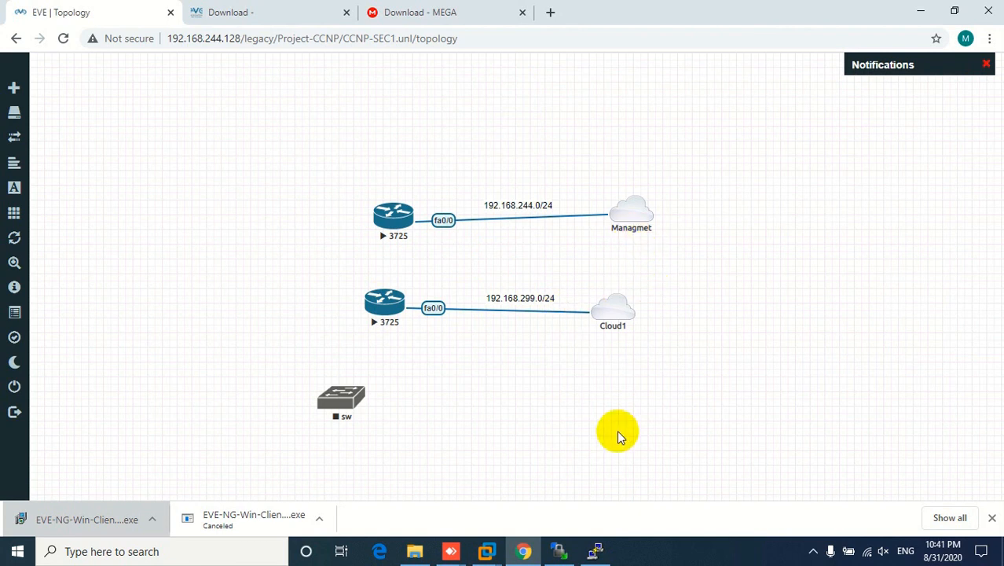
left_click(382, 312)
left_click(480, 139)
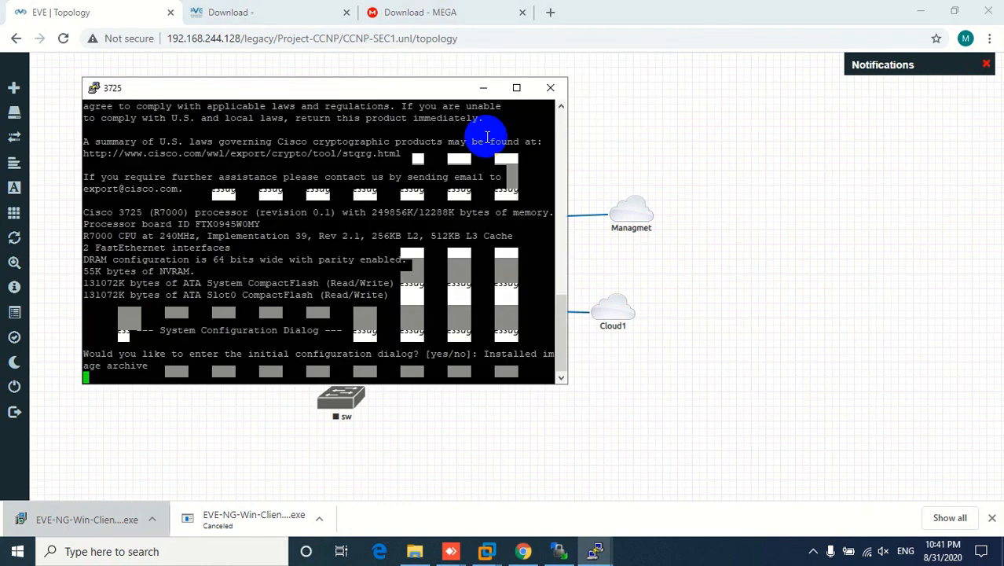
key("Return")
key("Return")
key("Return")
type("n")
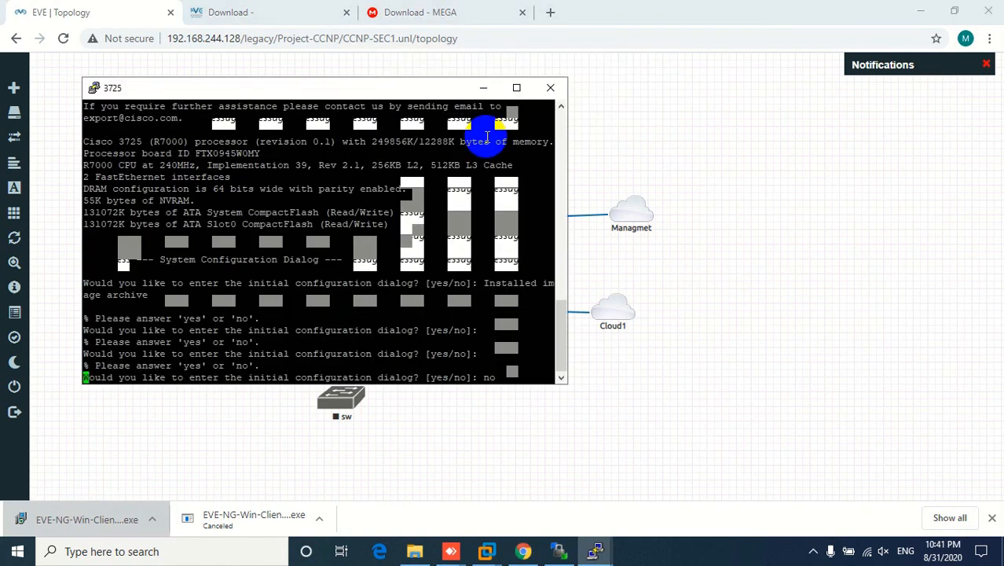
key("Return")
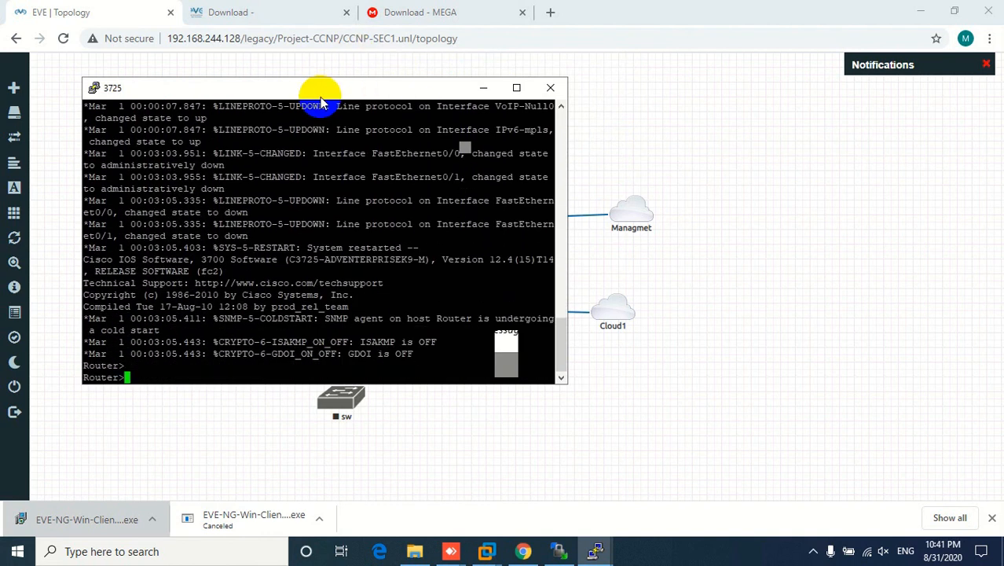
Enter privileged mode on this router, then global configuration and interface f0/0
key("Return")
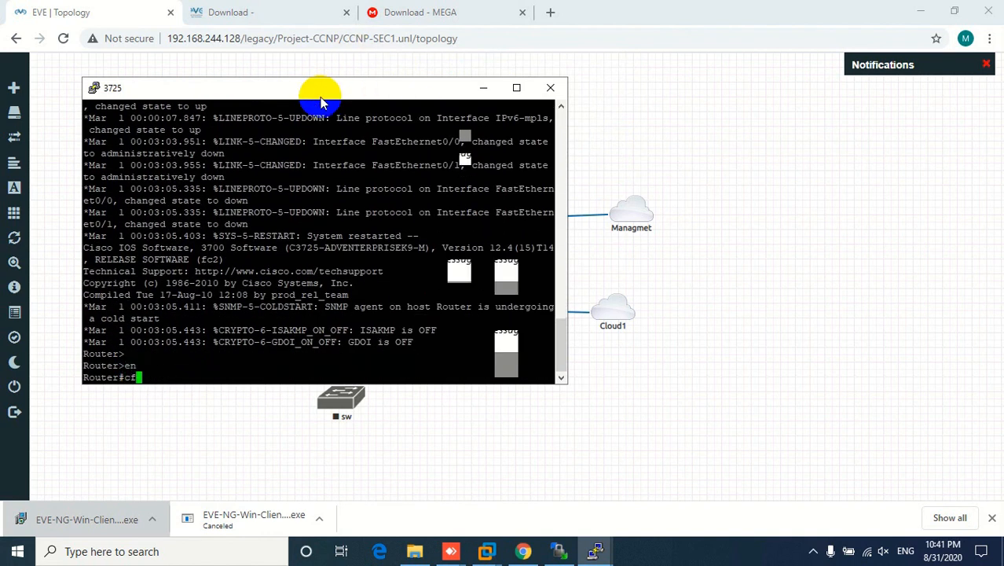
type("config t")
key("Return")
key("Return")
type("in")
key("Tab")
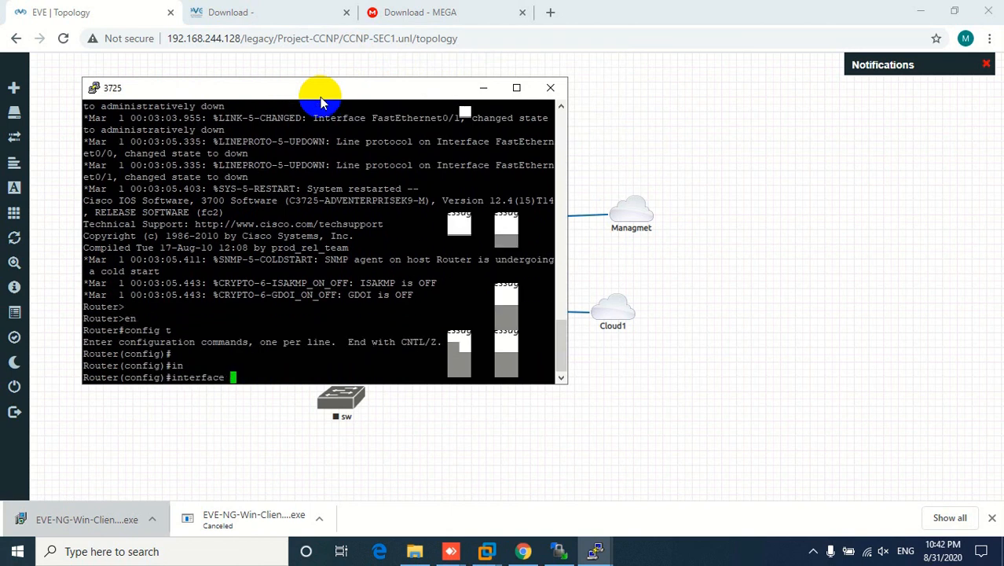
type("f0/0")
key("Return")
Set interface f0/0 of the Cloud1 router to get its IP address by DHCP
type("ip add")
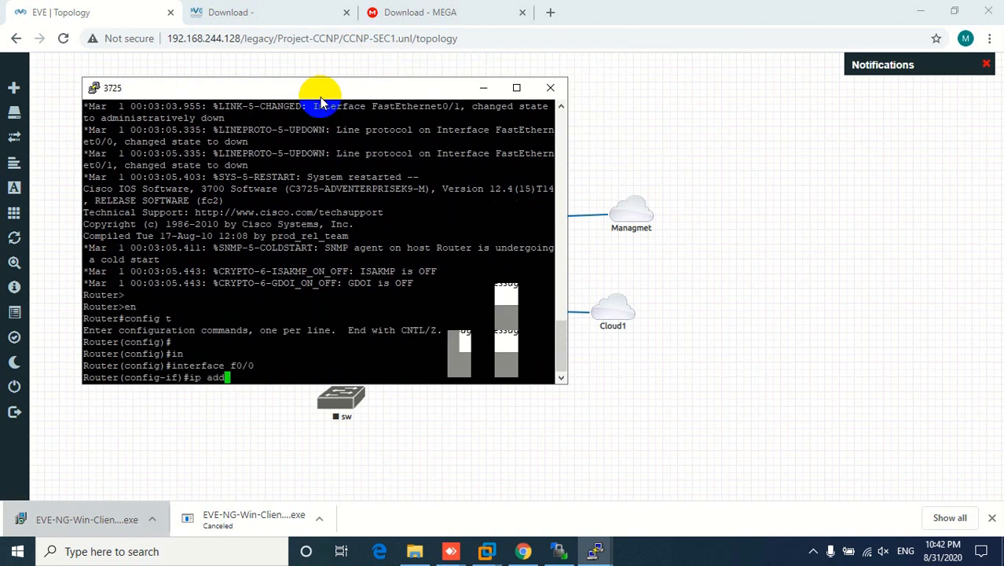
key("Tab")
type("dh")
key("Tab")
key("Return")
type("nos h")
key("Tab")
key("Return")
type("exit")
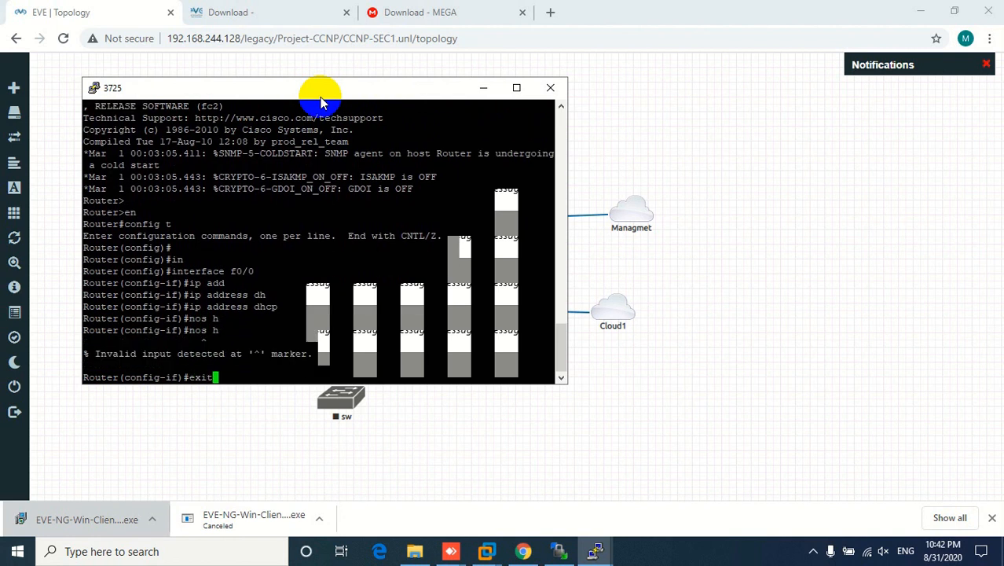
key("Return")
type("in")
key("Tab")
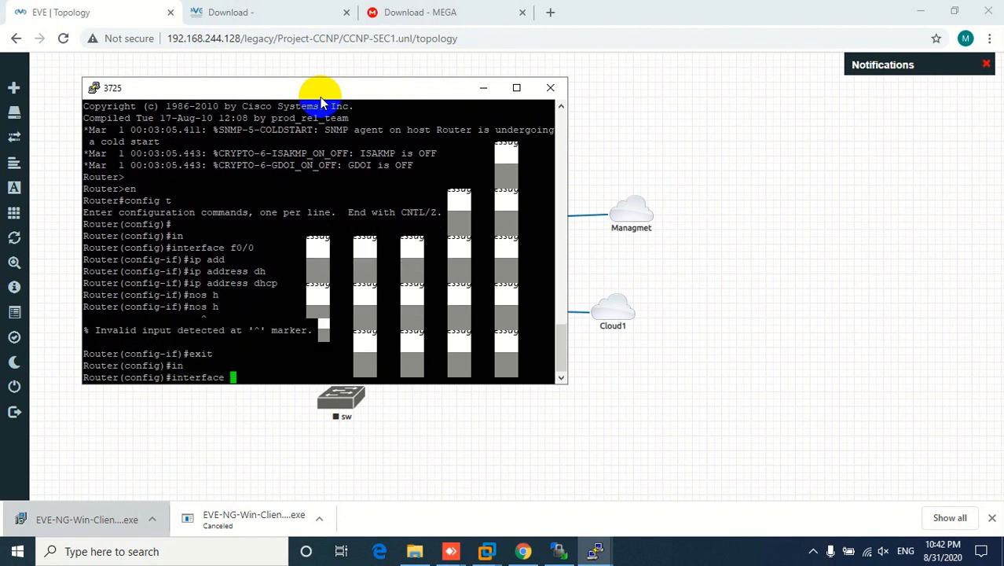
type("f0/0")
key("Return")
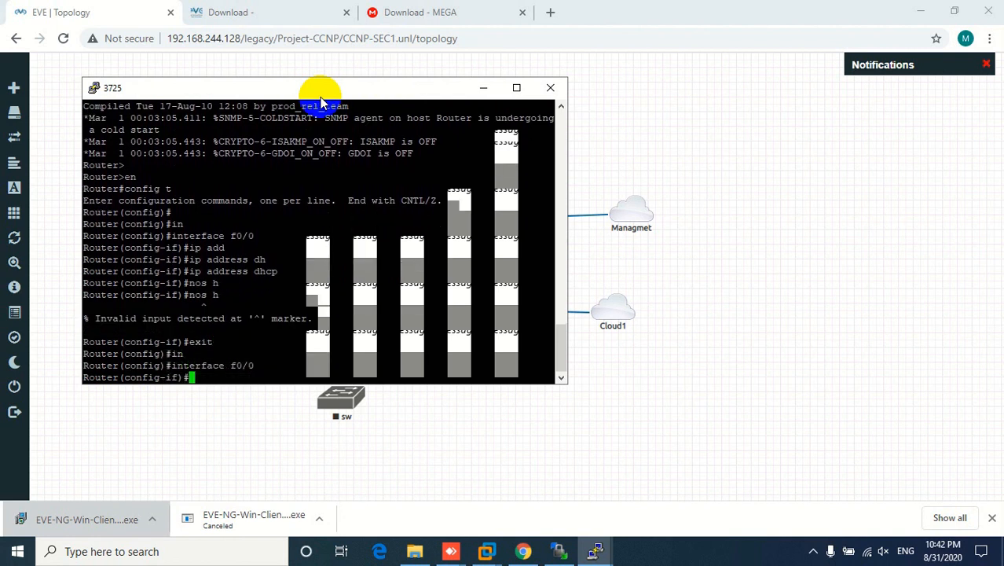
Enable interface f0/0 with no shutdown and return to the router's privileged prompt
type("no sh")
key("Tab")
key("Return")
type("exit")
key("Return")
key("Return")
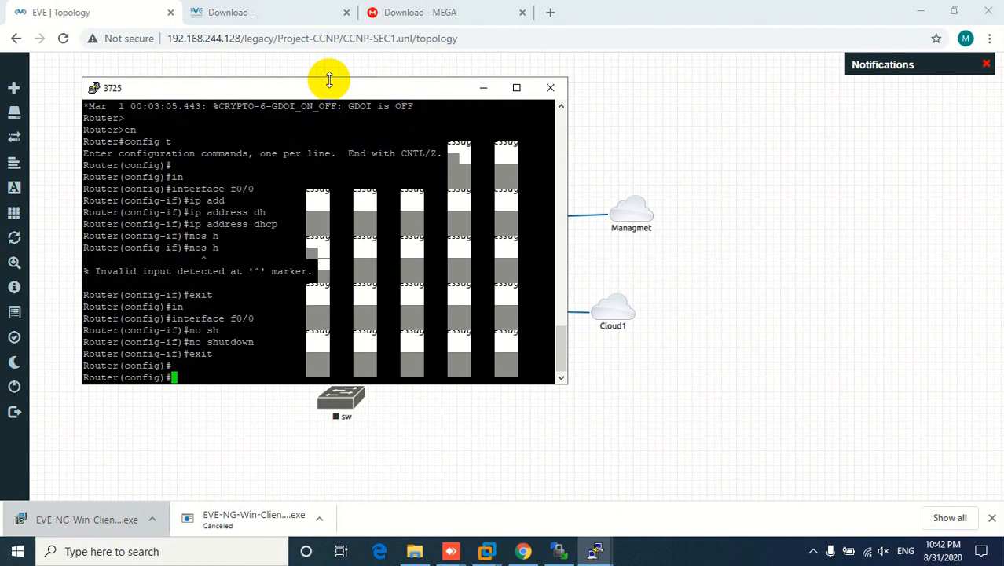
type("exit")
key("Return")
key("Return")
Run show ip int br on the Cloud1 router, repeating it until FastEthernet0/0 has an address to examine
type("show p")
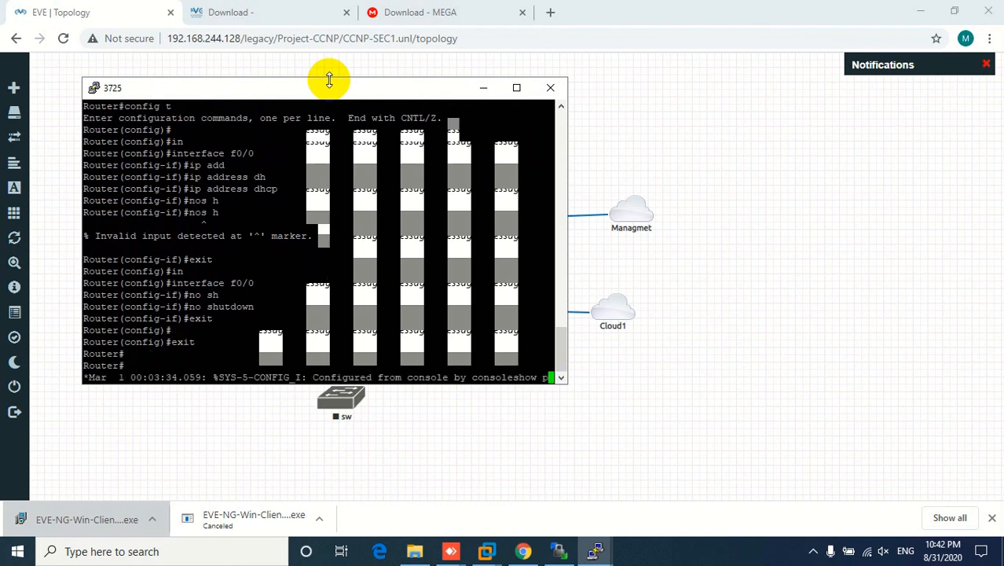
key("Return")
key("Return")
key("Return")
key("Return")
type("sho")
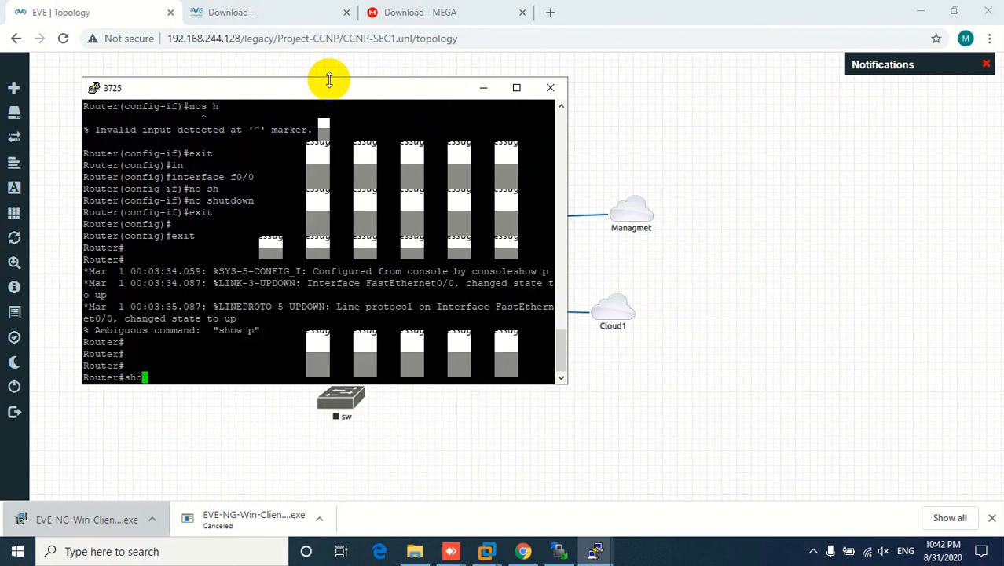
type("w iip int br")
key("Return")
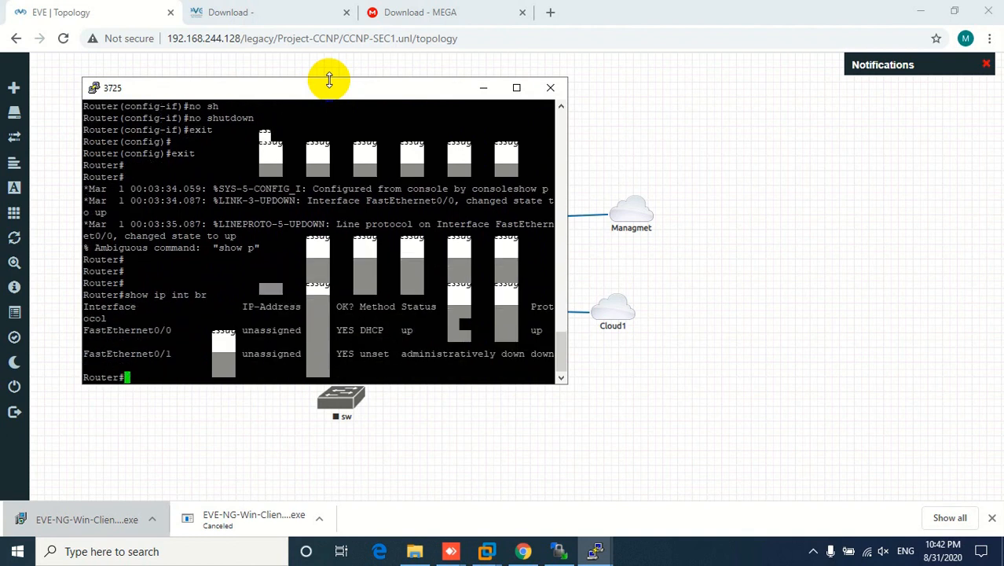
key("Up")
key("Return")
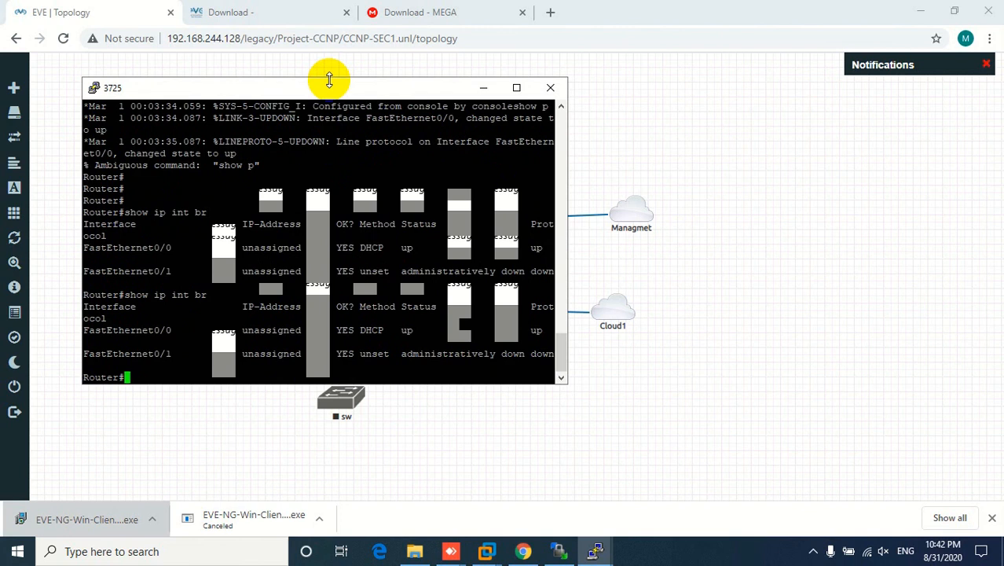
key("Up")
key("Return")
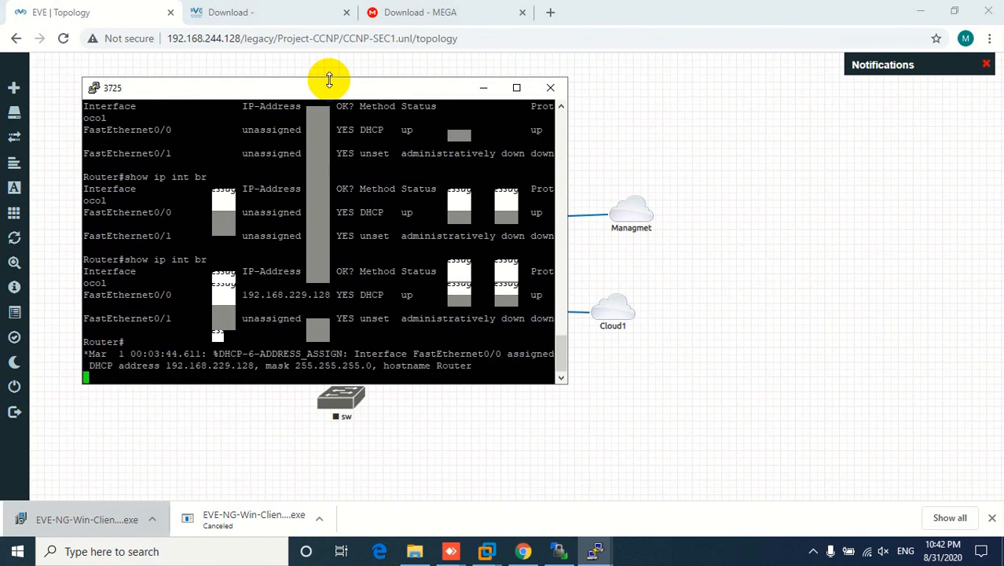
Correct the network label on the Cloud1 link in the topology to 192.168.229.0/24
left_click(609, 271)
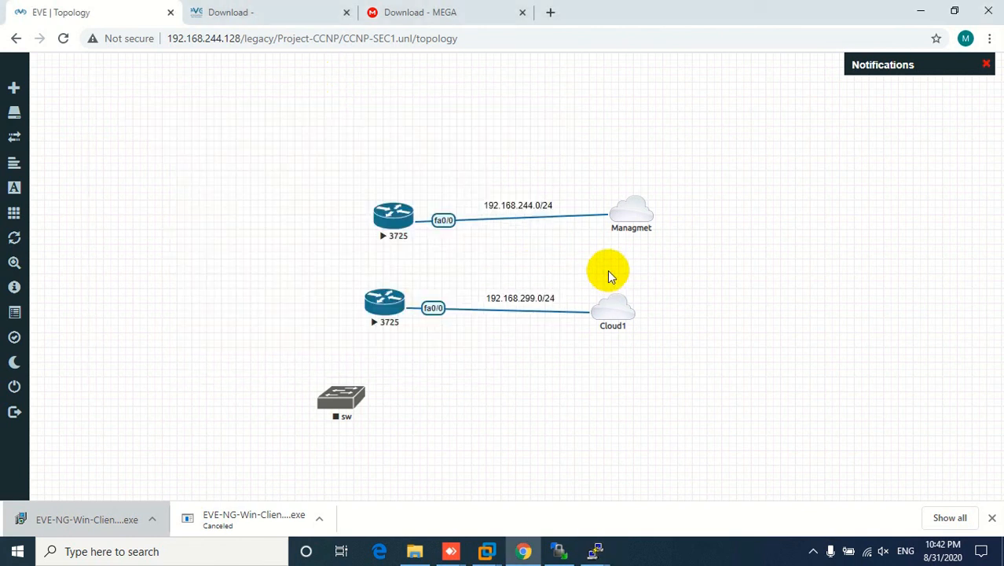
left_click(531, 297)
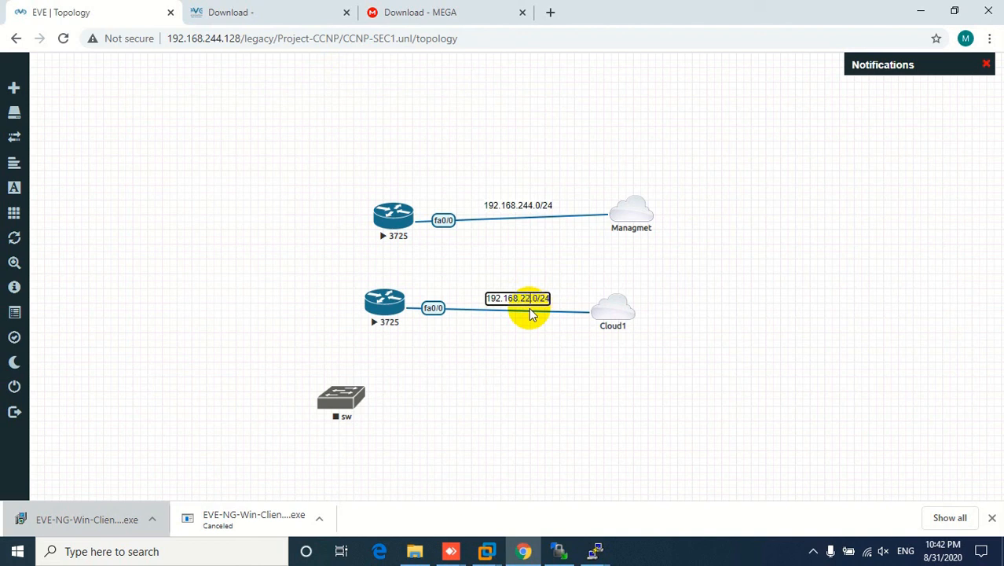
type("9")
left_click(535, 271)
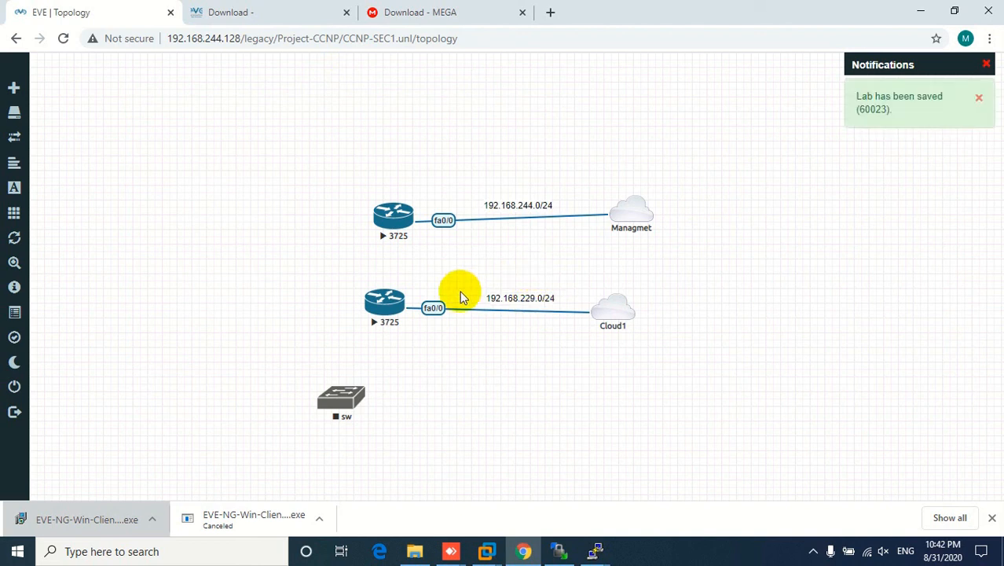
Add one Linux node to the topology with the linux-kali image and the console type set to rdp
right_click(251, 175)
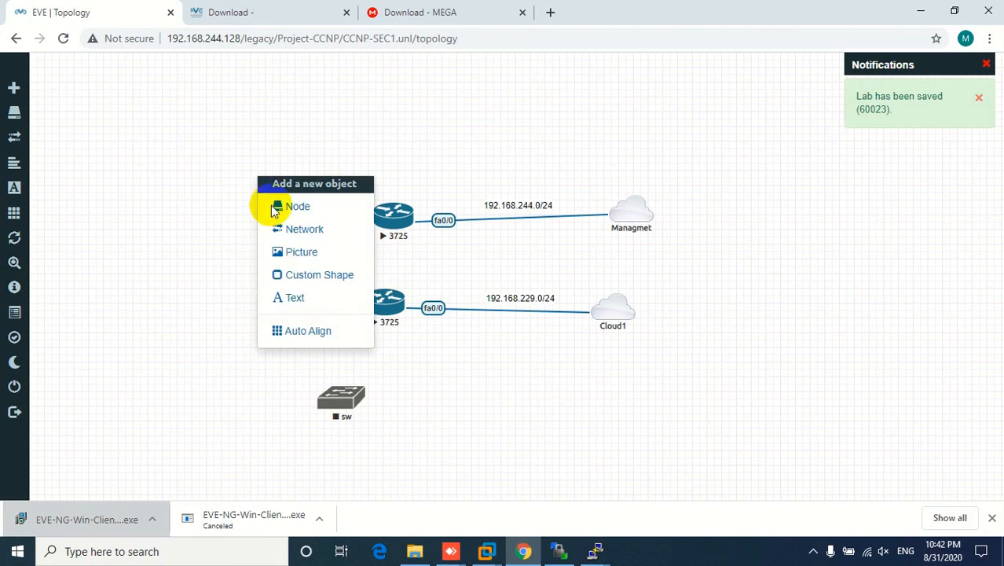
left_click(276, 208)
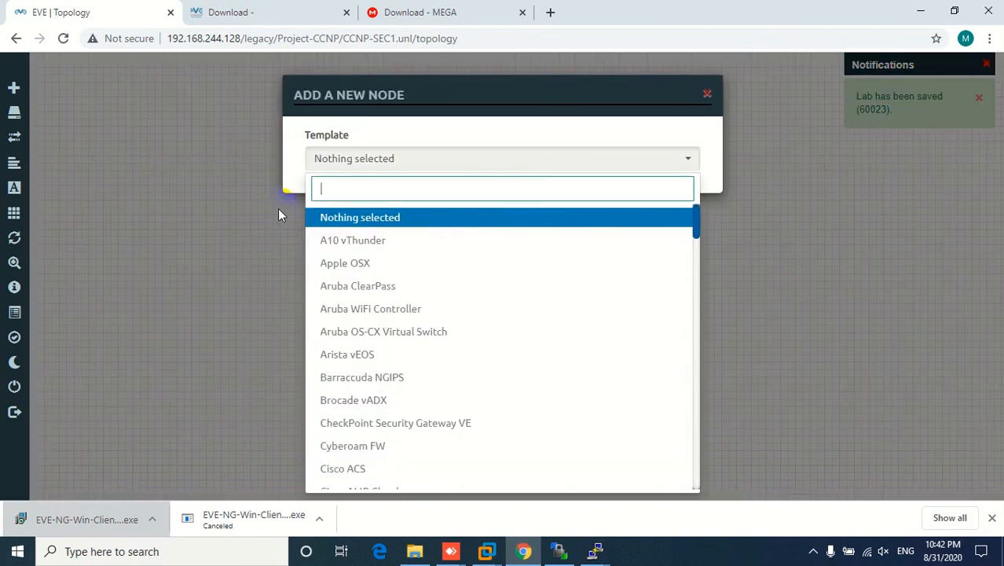
type("lin")
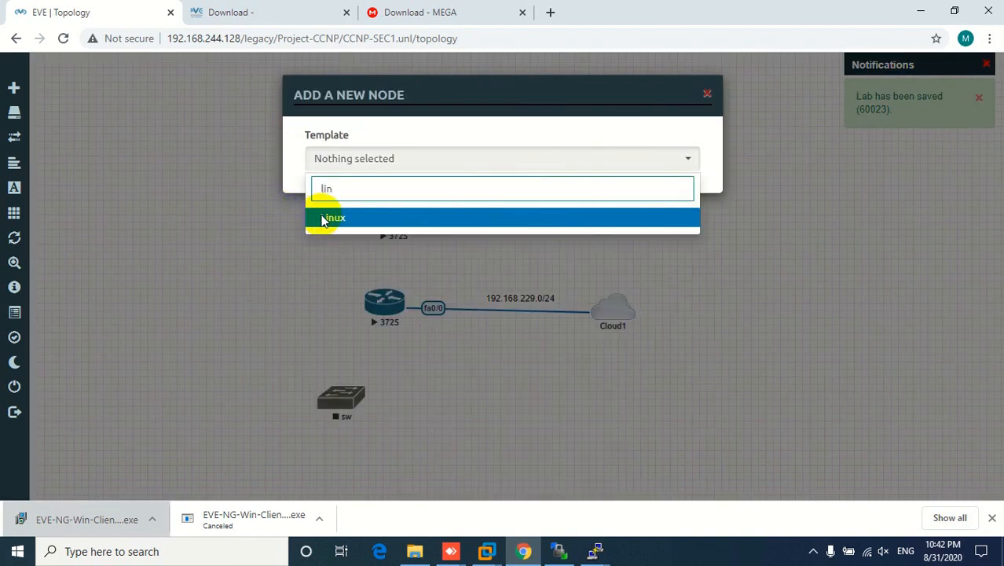
left_click(324, 220)
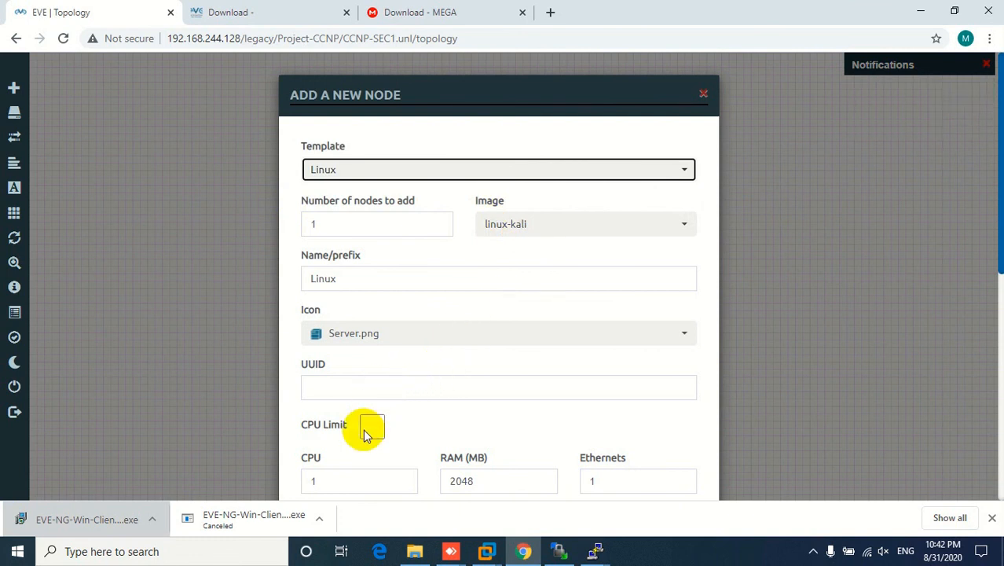
scroll(695, 363, "down", 2)
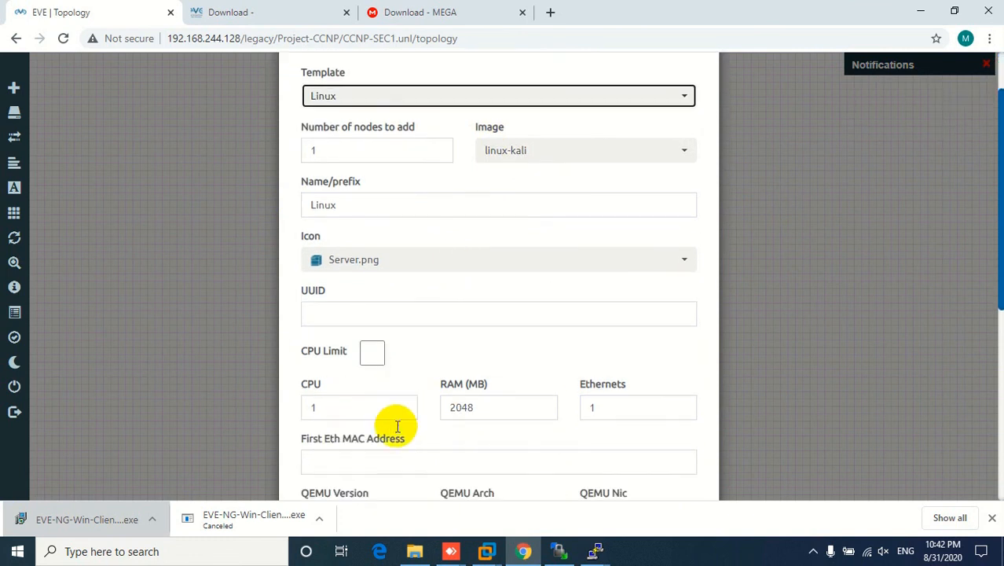
scroll(397, 426, "down", 5)
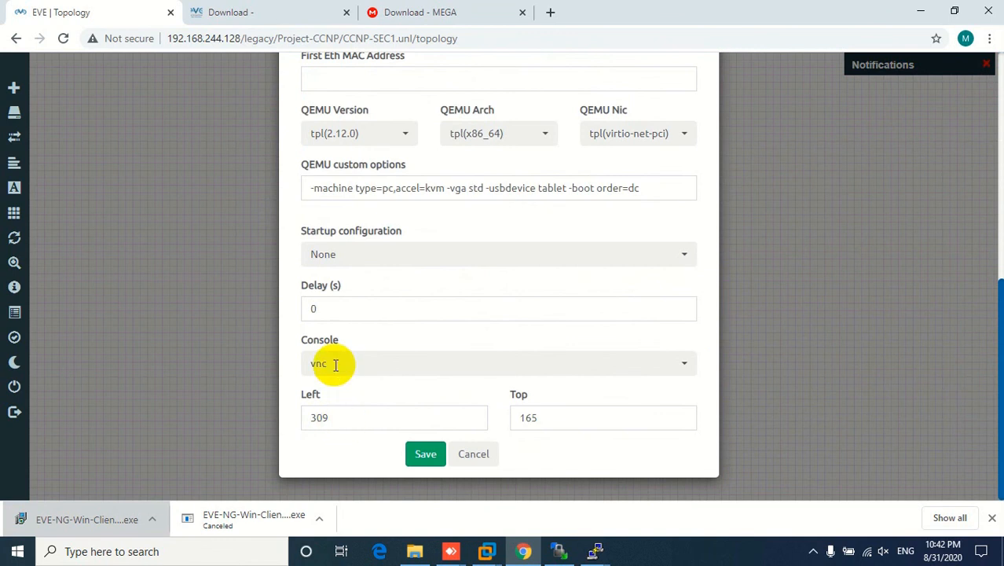
left_click(460, 364)
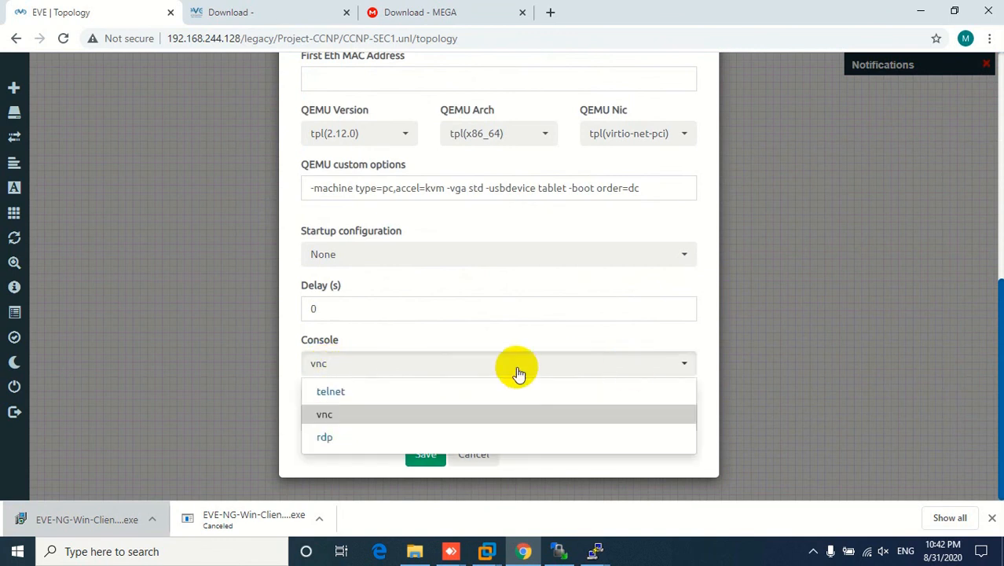
left_click(326, 439)
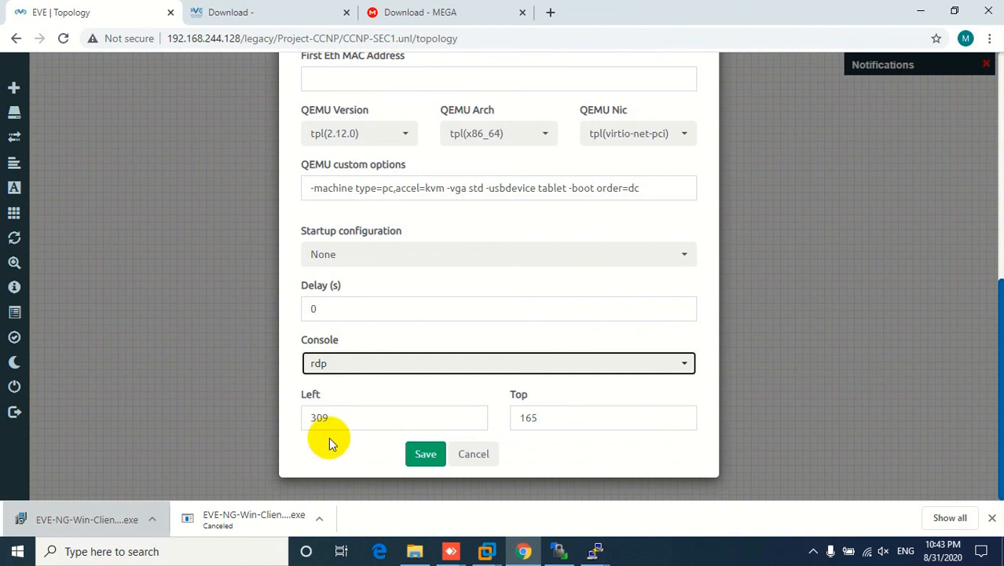
left_click(425, 456)
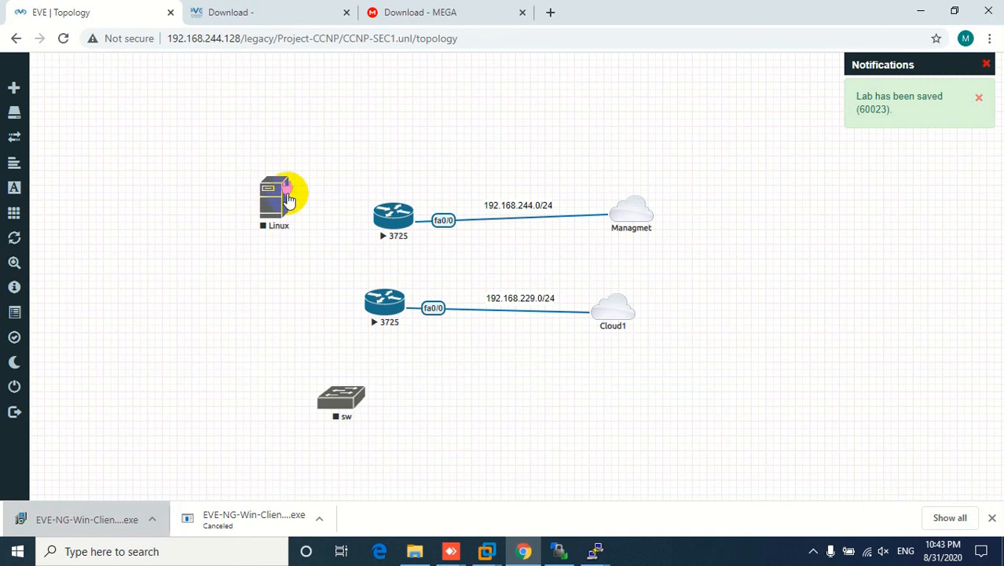
Connect interface e0 of the Linux node to interface e0/0 of the sw switch
left_click_drag(288, 190, 341, 399)
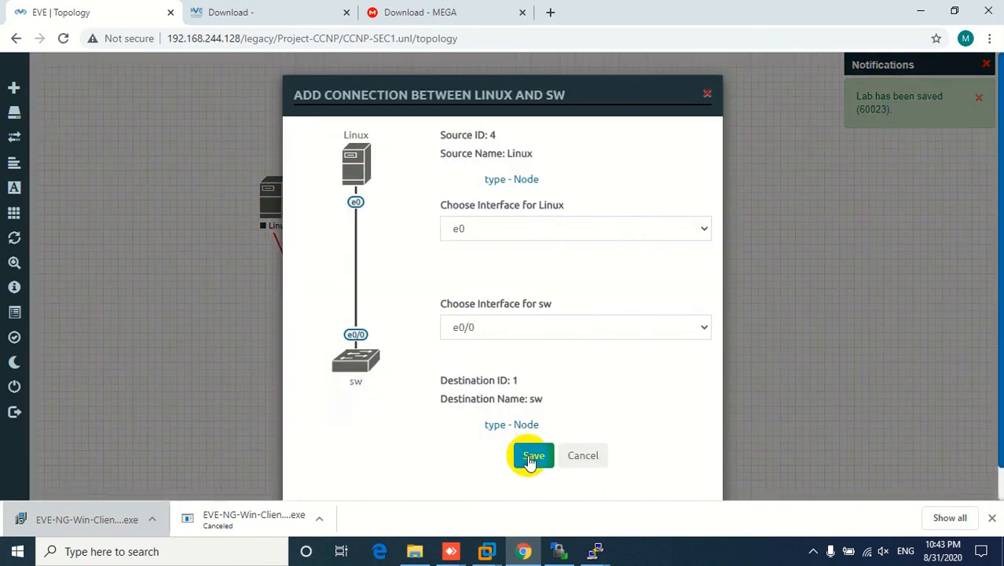
left_click(531, 457)
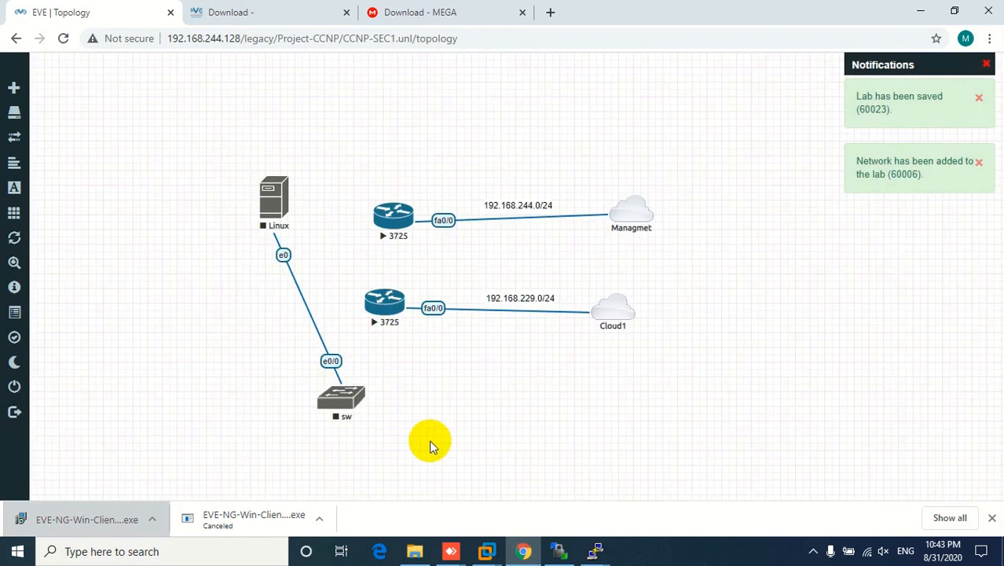
Start the sw and Linux nodes, and move the Linux node to the left of the switch in the topology
right_click(342, 397)
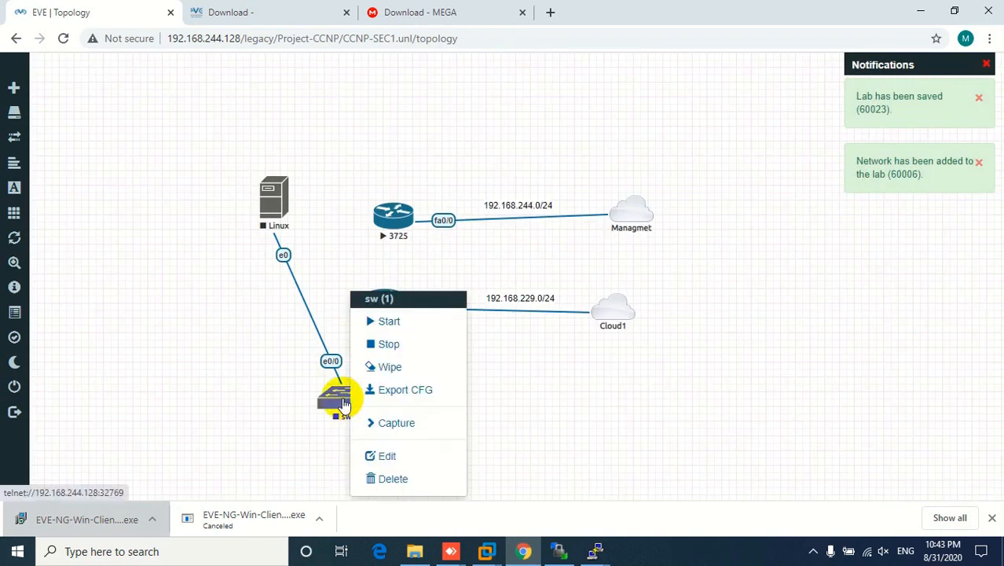
left_click(386, 321)
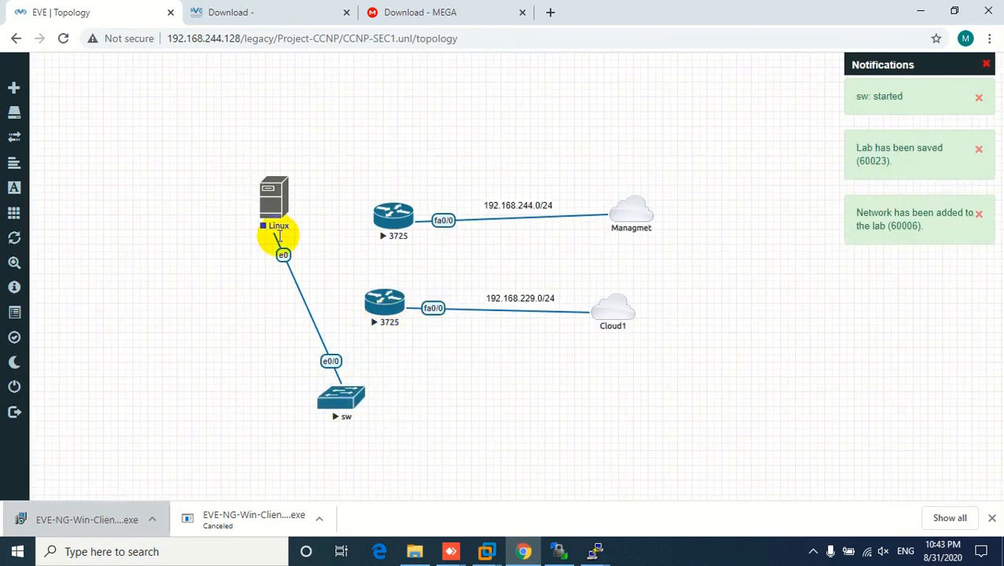
right_click(273, 197)
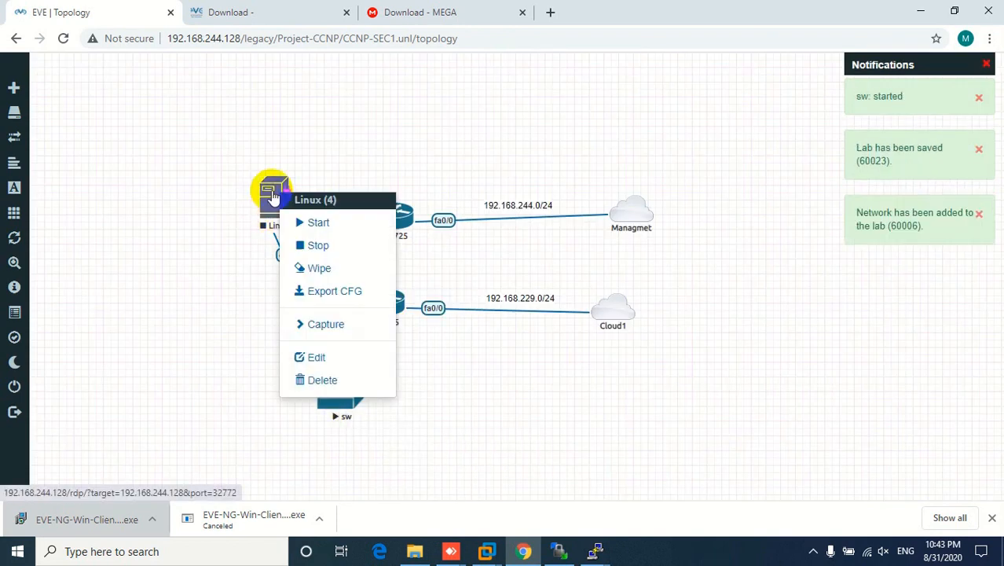
left_click(313, 223)
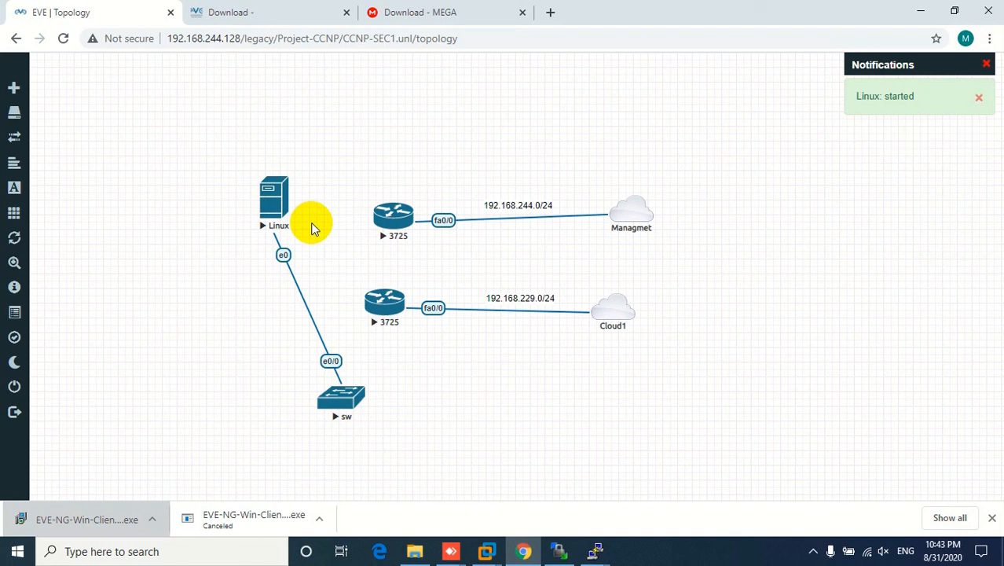
left_click_drag(265, 203, 180, 363)
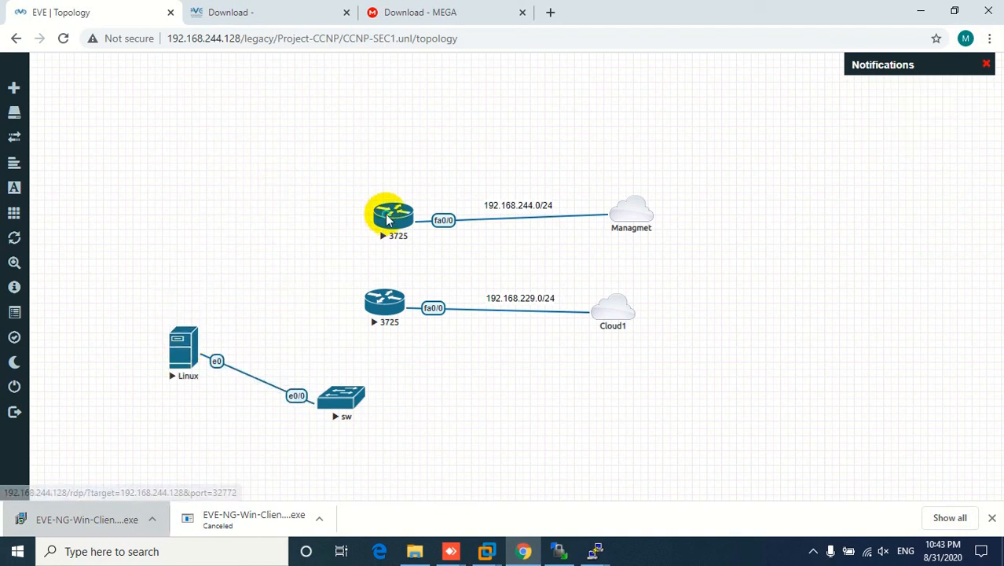
Stop both 3725 routers and rearrange the Linux and sw nodes so their link runs nearly level with more space between them
right_click(392, 218)
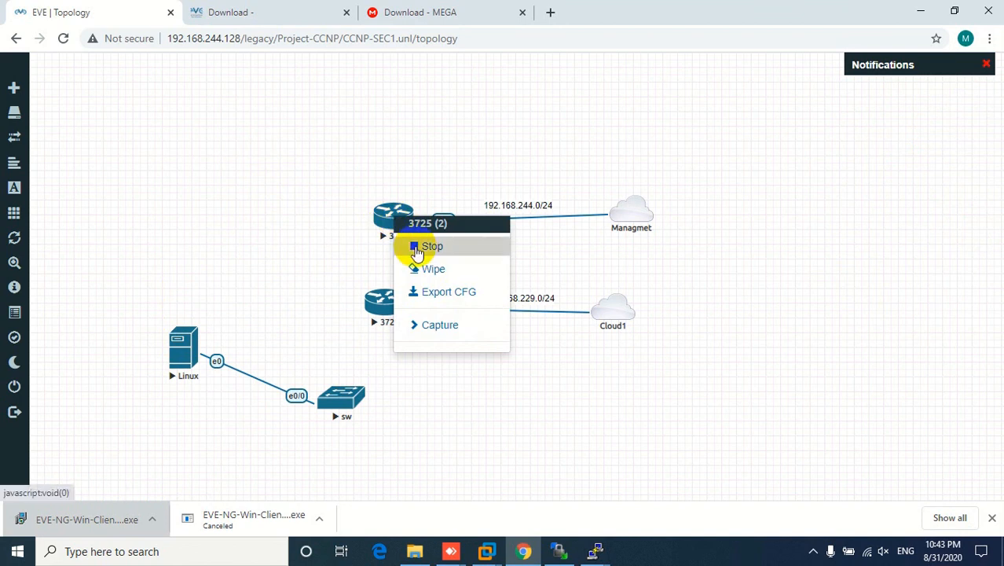
left_click(428, 247)
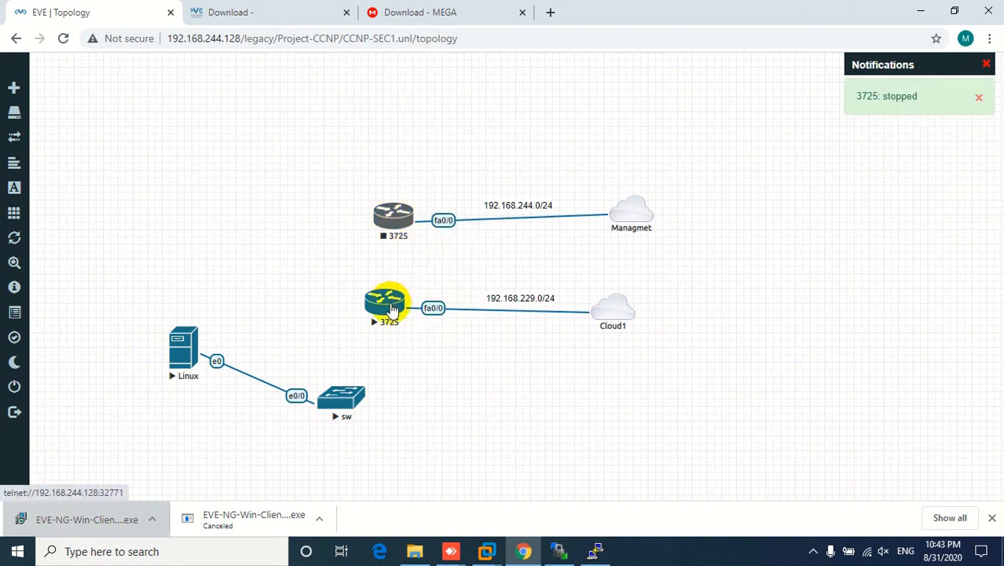
right_click(390, 306)
left_click(420, 331)
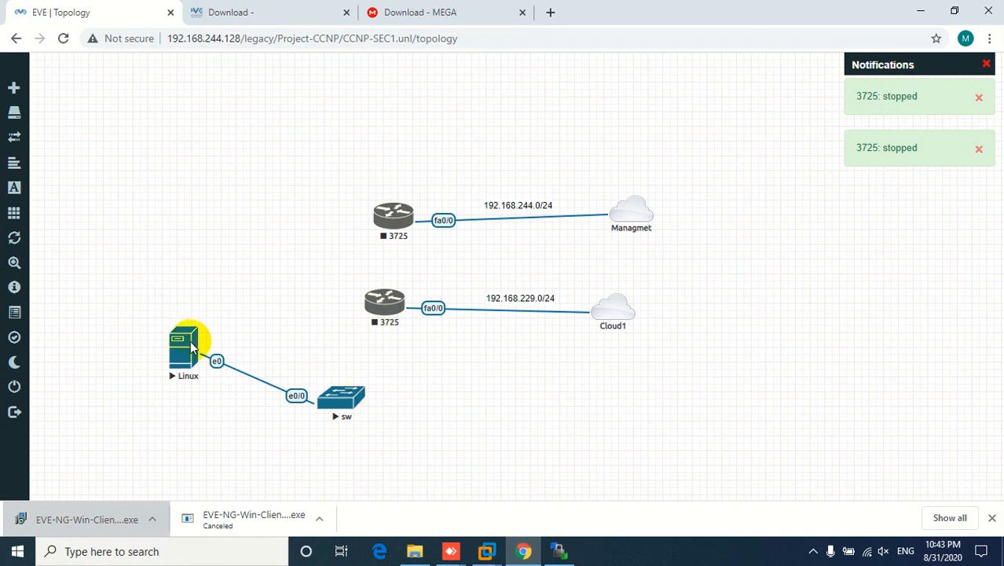
left_click_drag(181, 347, 142, 373)
left_click_drag(332, 394, 359, 381)
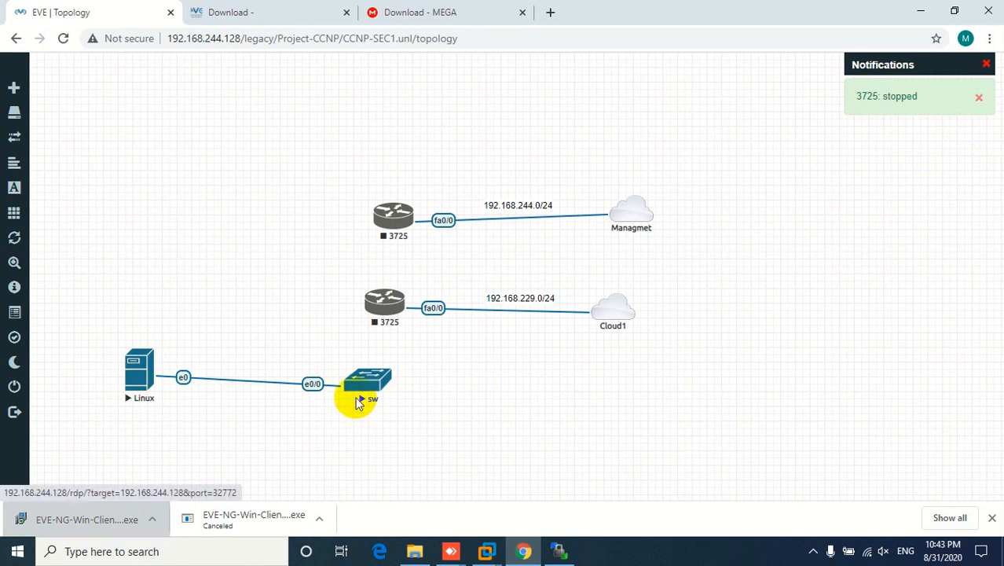
Try to connect to the Linux node's console with its downloaded RDP file, suppressing further security prompts for connections to this computer
left_click(134, 383)
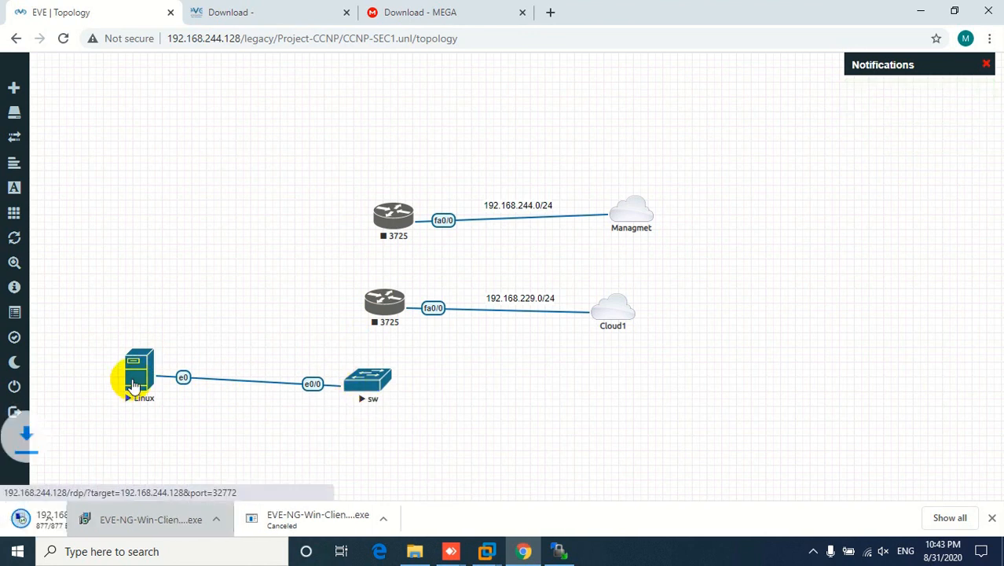
left_click(60, 525)
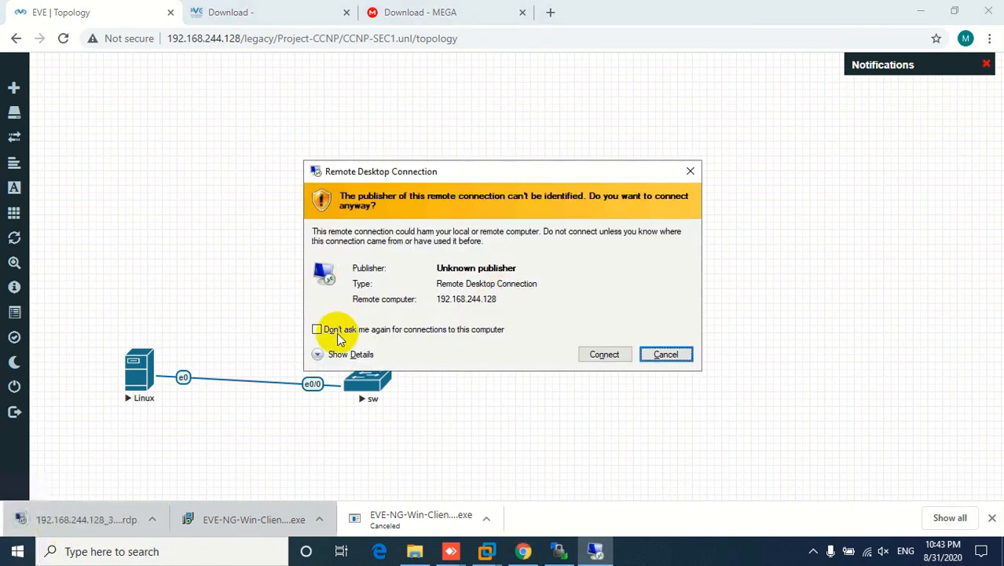
left_click(318, 330)
left_click(604, 354)
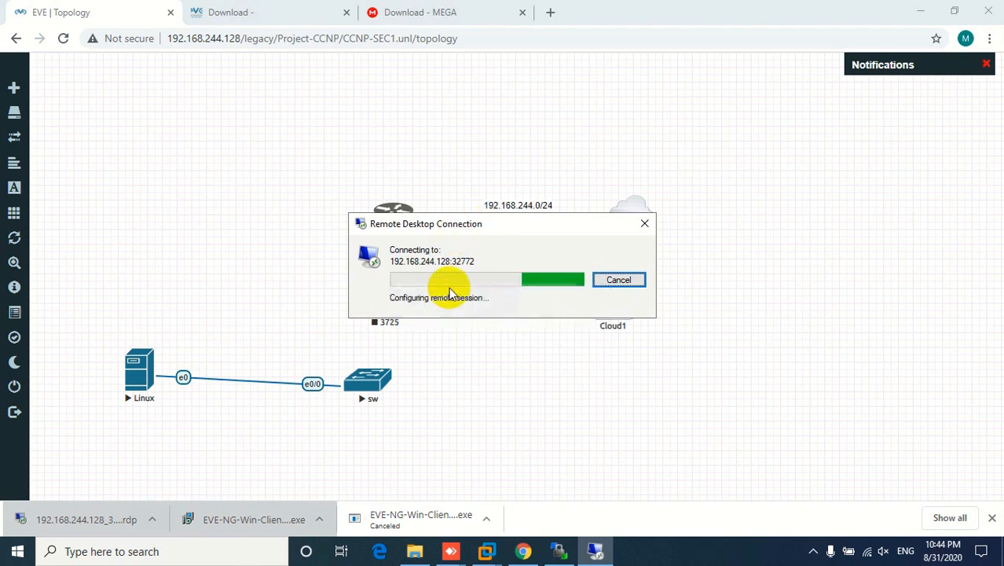
Close the two Download browser tabs and dismiss the Remote Desktop error dialog
left_click(523, 14)
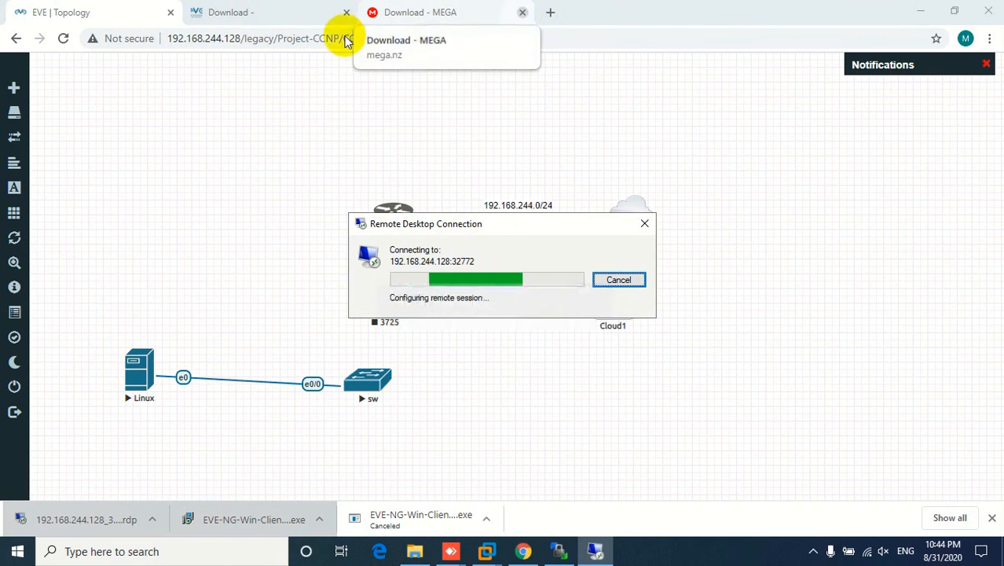
left_click(596, 550)
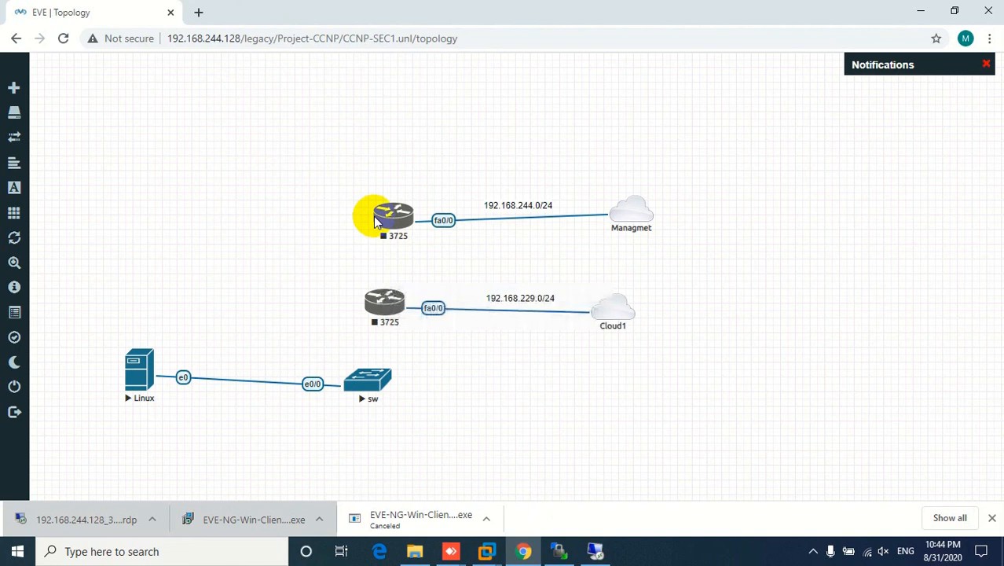
left_click(348, 18)
left_click(595, 548)
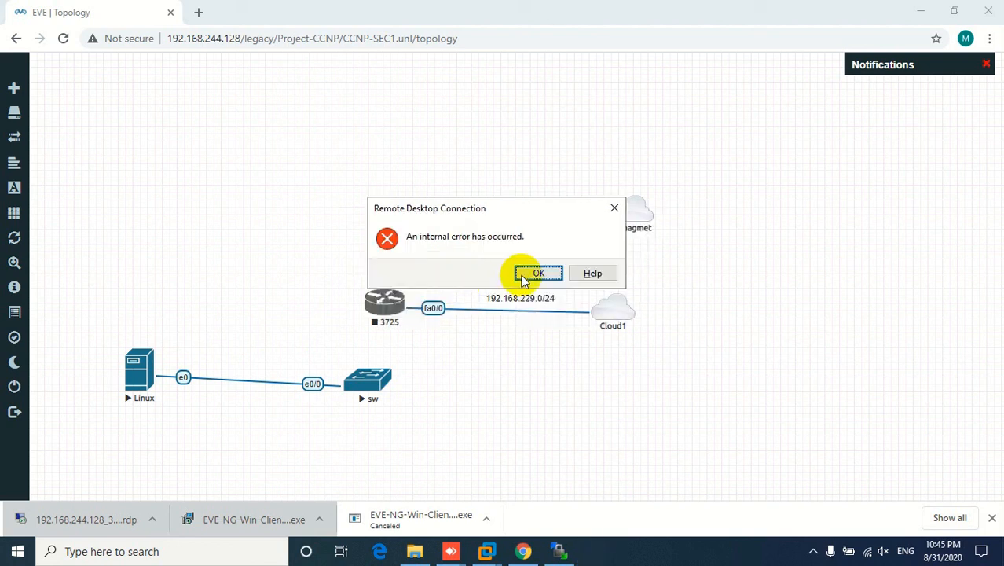
left_click(536, 273)
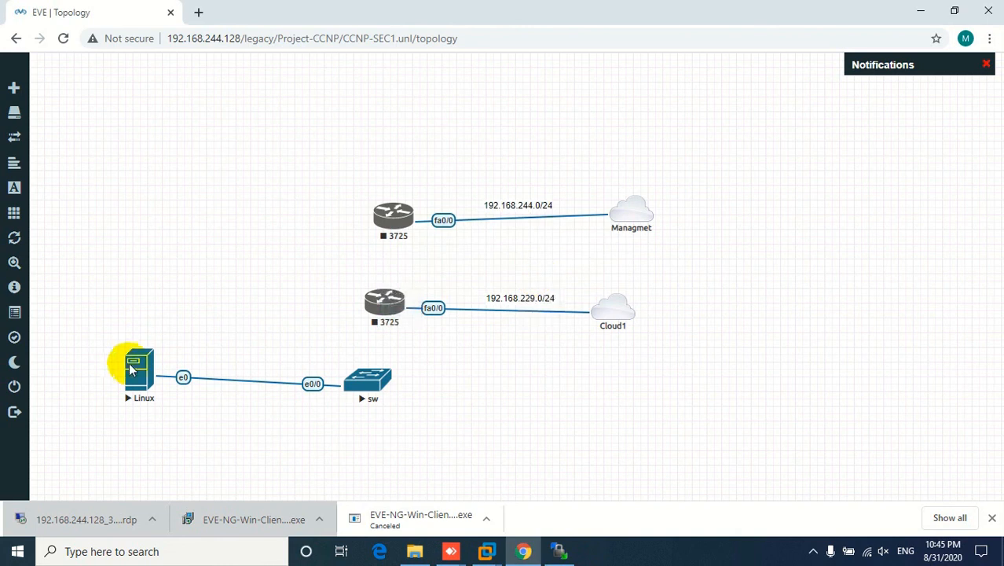
Retry the RDP connection to the Linux node with a fresh RDP file and with the earlier one, cancelling each attempt
left_click(144, 375)
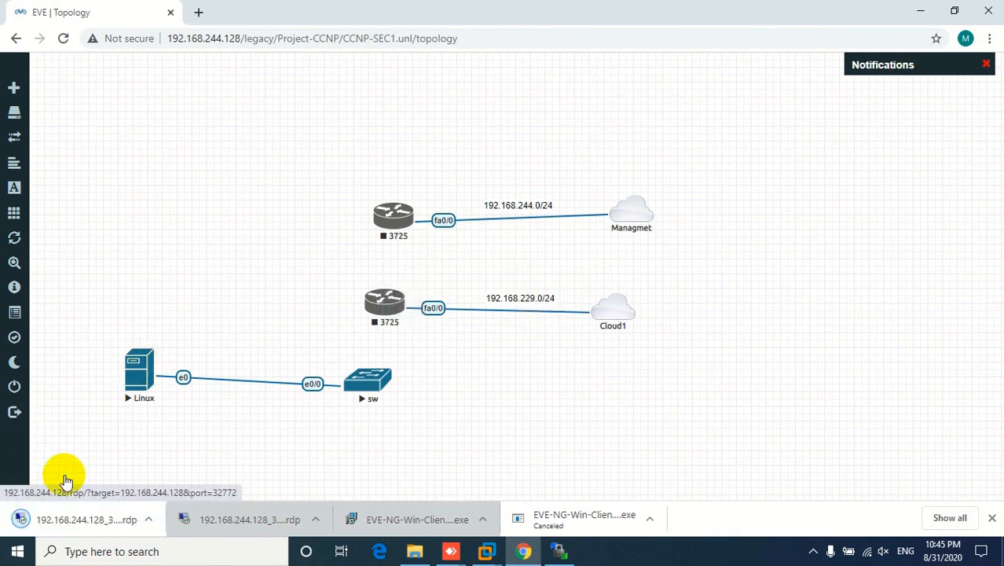
left_click(61, 522)
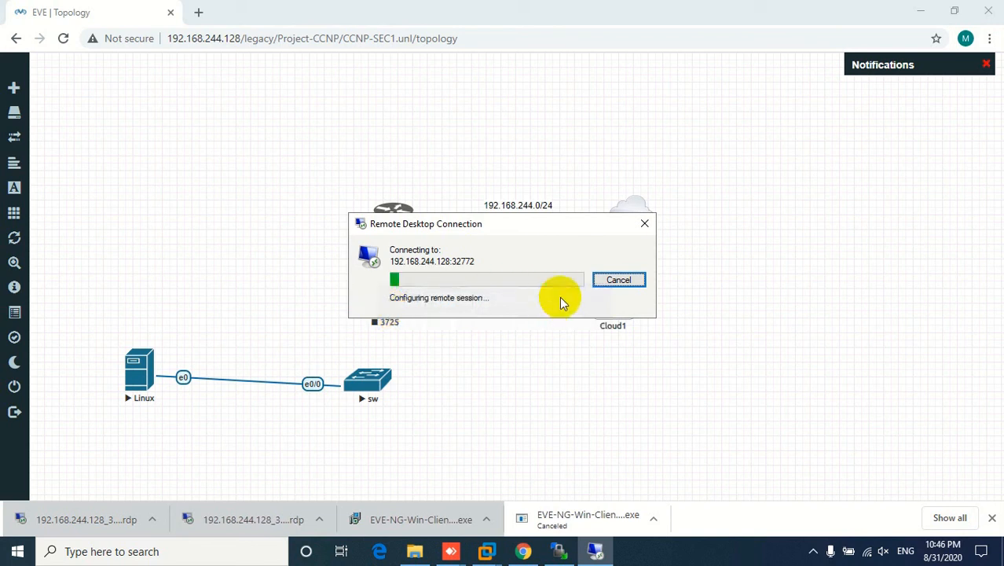
left_click(609, 279)
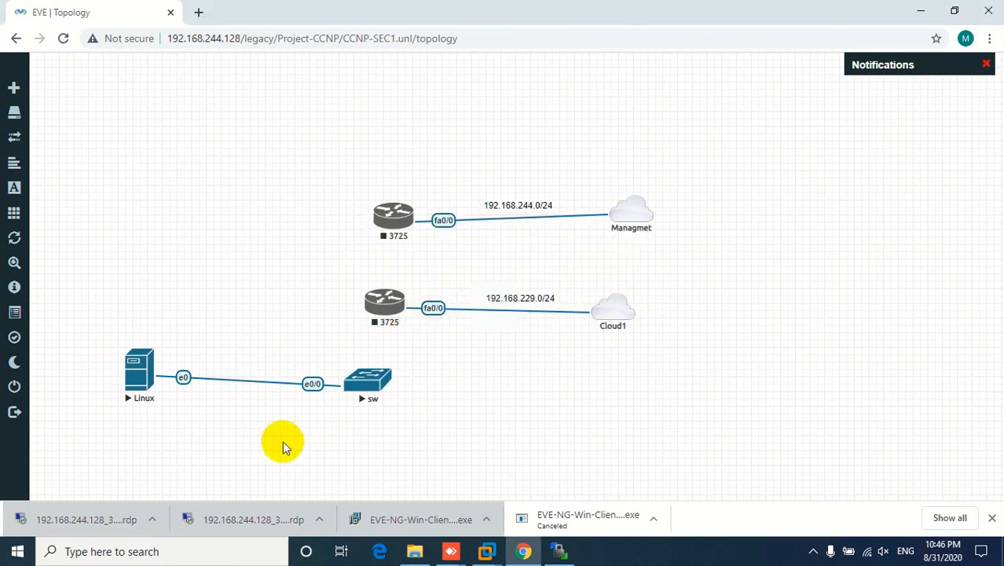
left_click(227, 526)
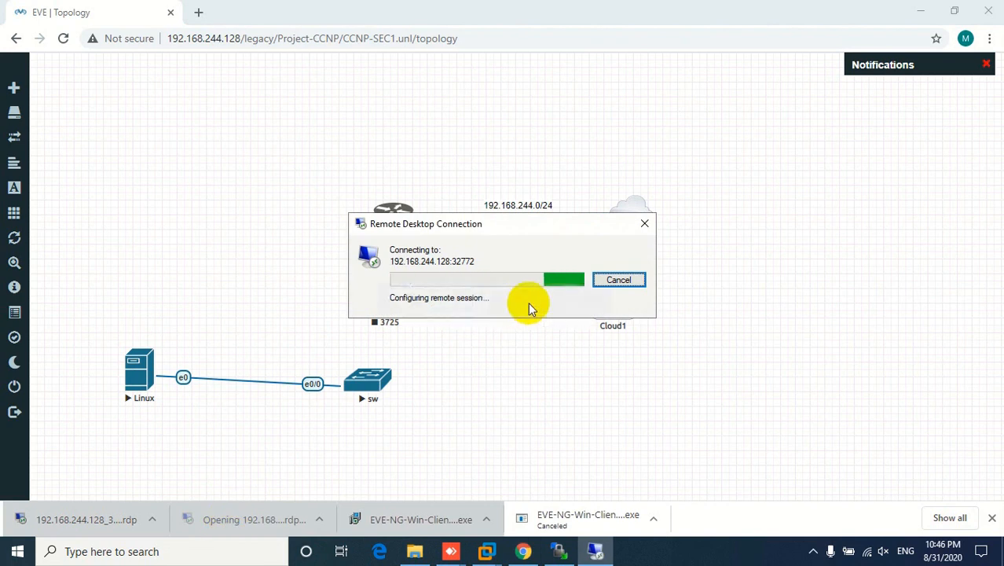
left_click(619, 281)
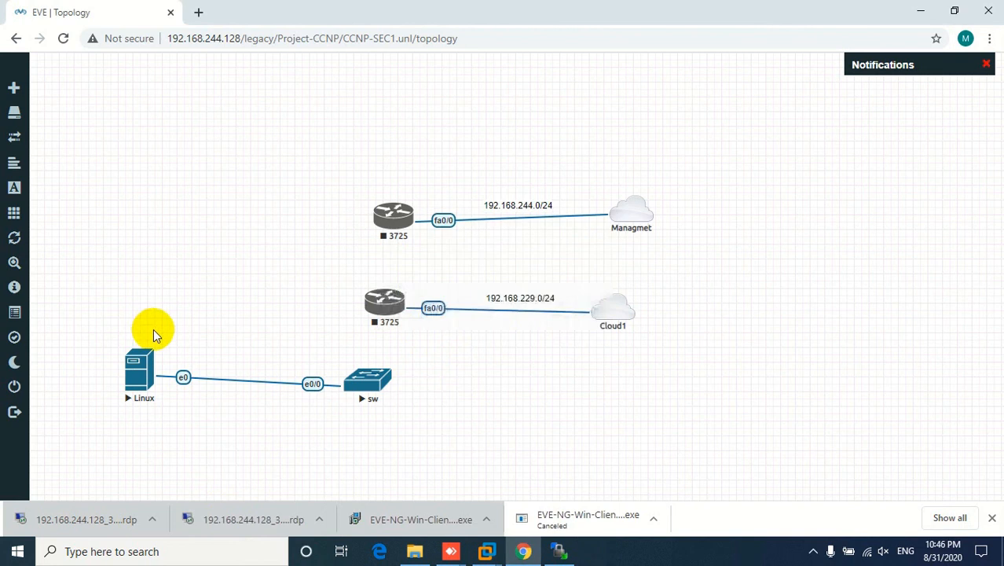
Stop the Linux node and change its console type to vnc, saving the node settings
right_click(142, 365)
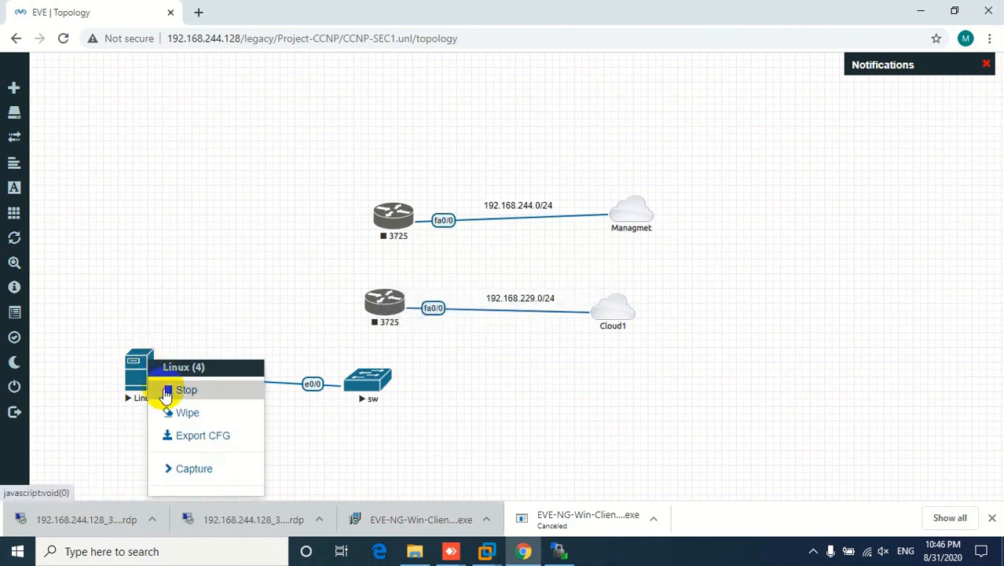
left_click(180, 388)
right_click(135, 377)
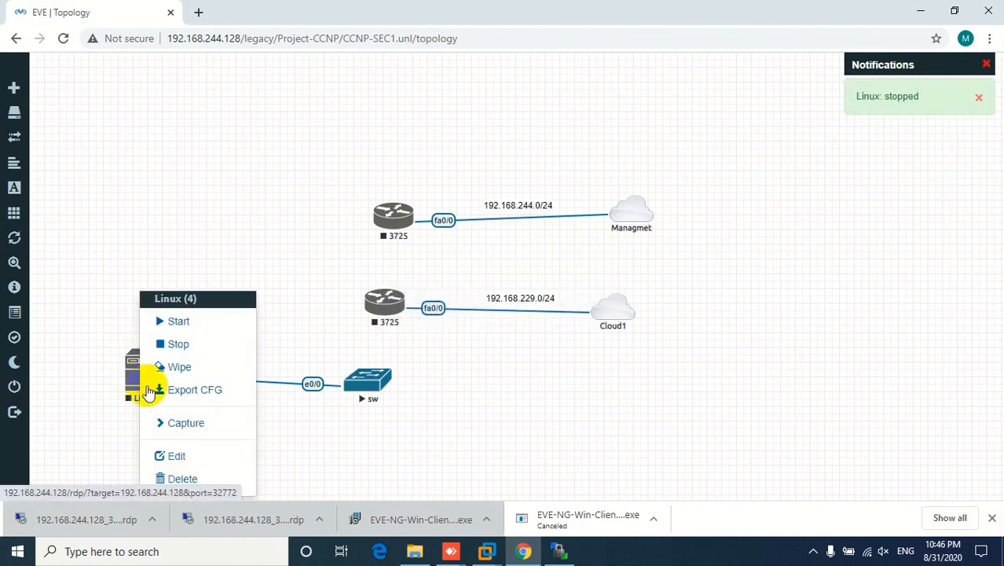
left_click(165, 457)
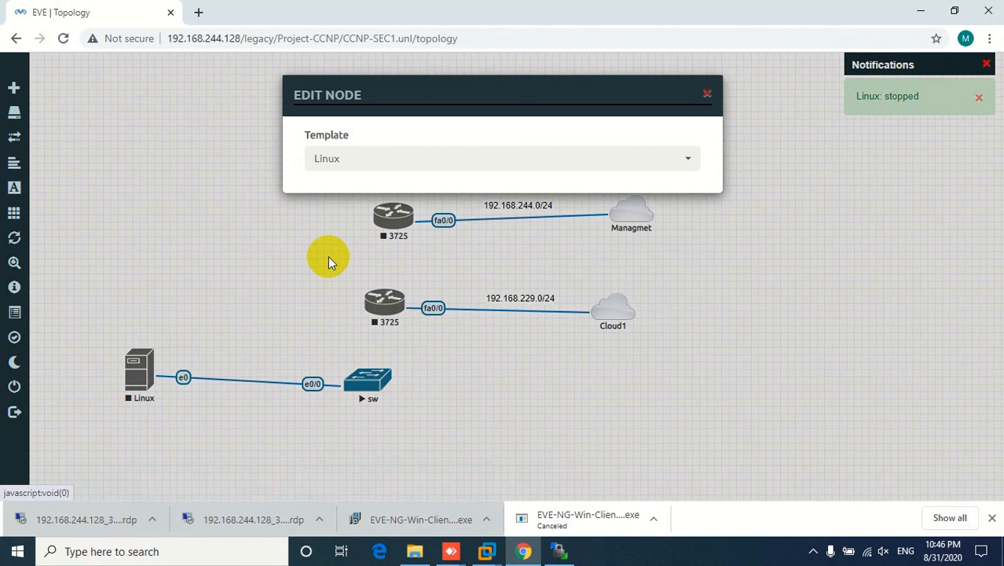
scroll(354, 385, "down", 5)
scroll(337, 440, "down", 1)
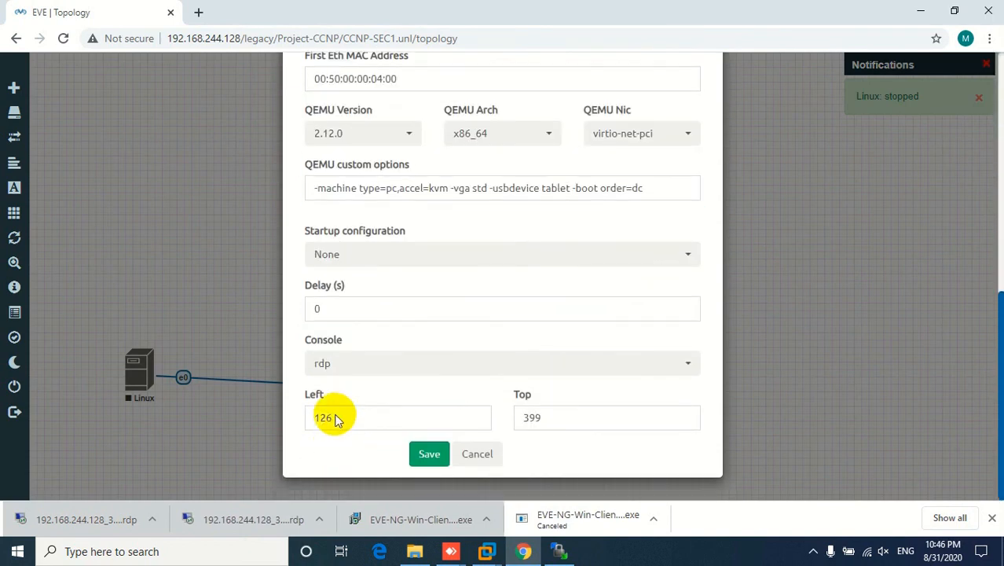
left_click(340, 366)
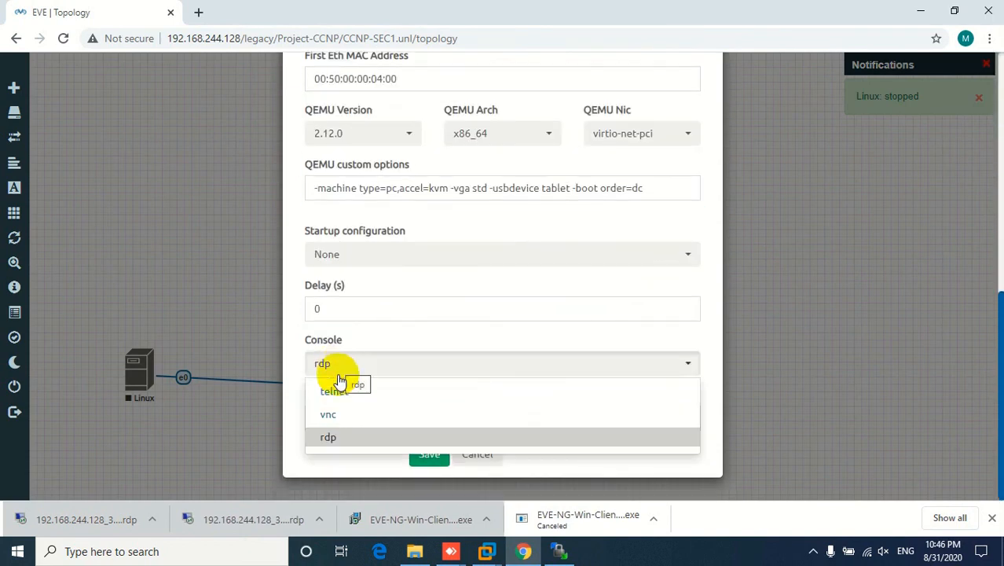
left_click(329, 415)
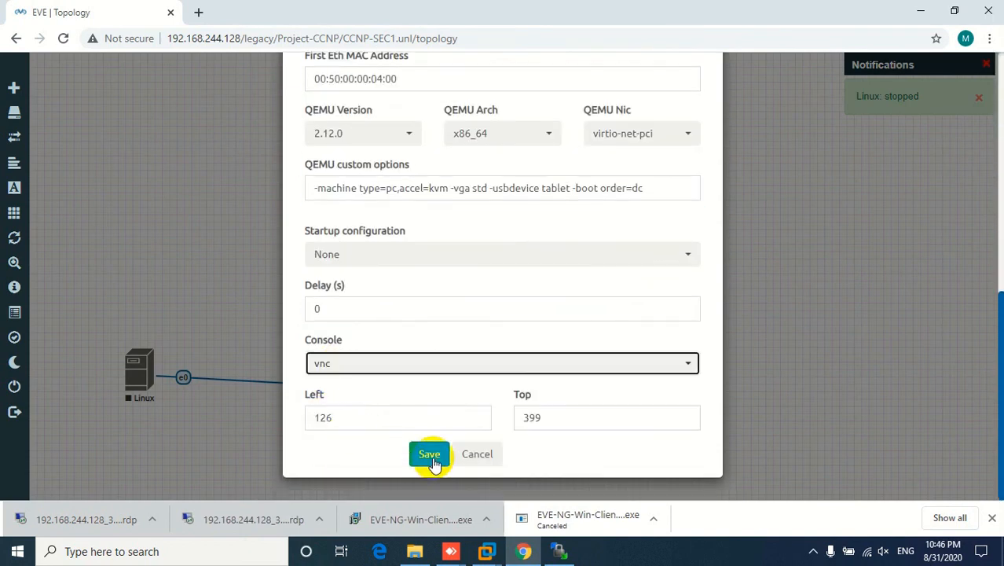
left_click(429, 455)
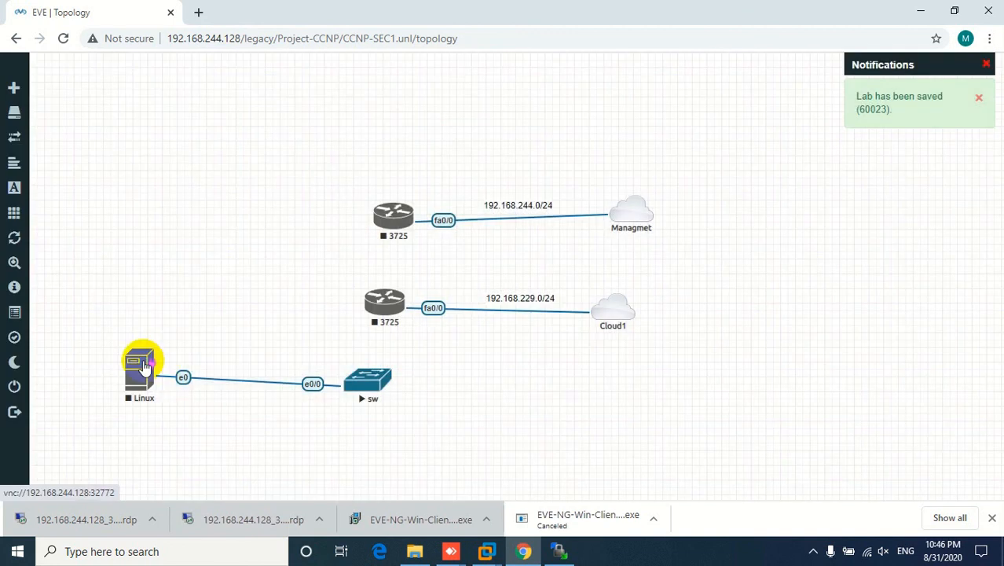
Test-boot the Linux node while viewing its console through ultravnc_wrapper.bat, ending with the console closed and the node stopped
right_click(146, 367)
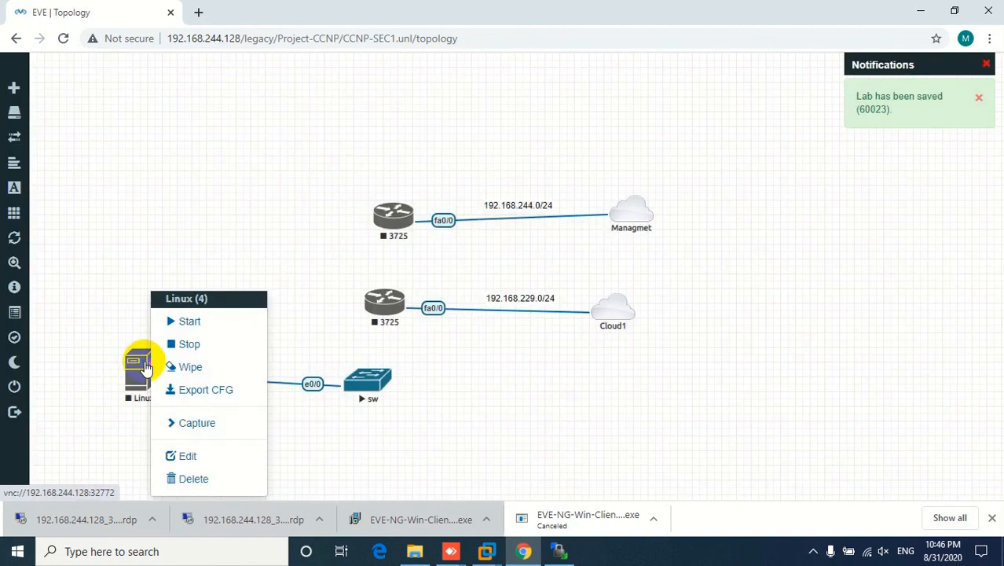
left_click(188, 322)
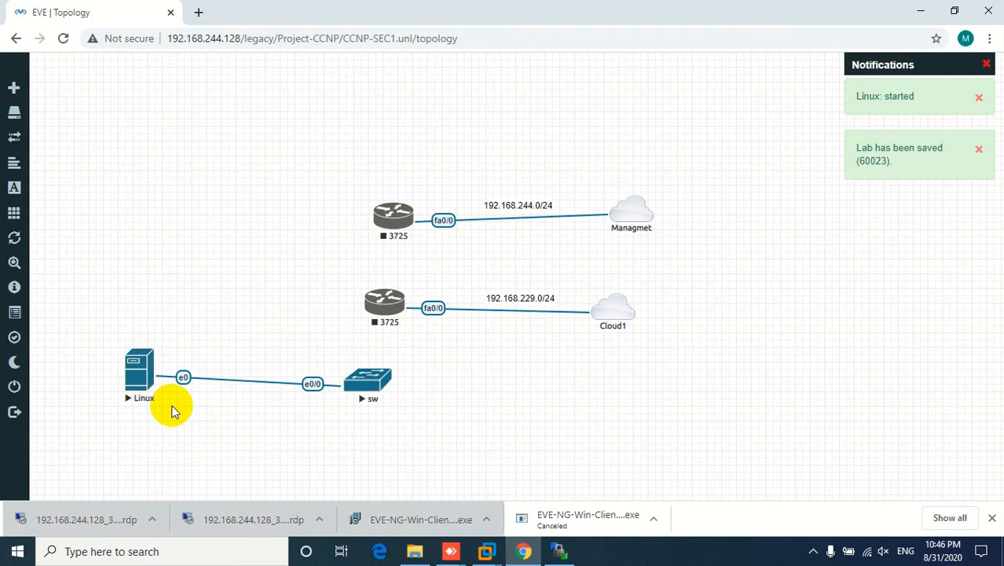
left_click(136, 368)
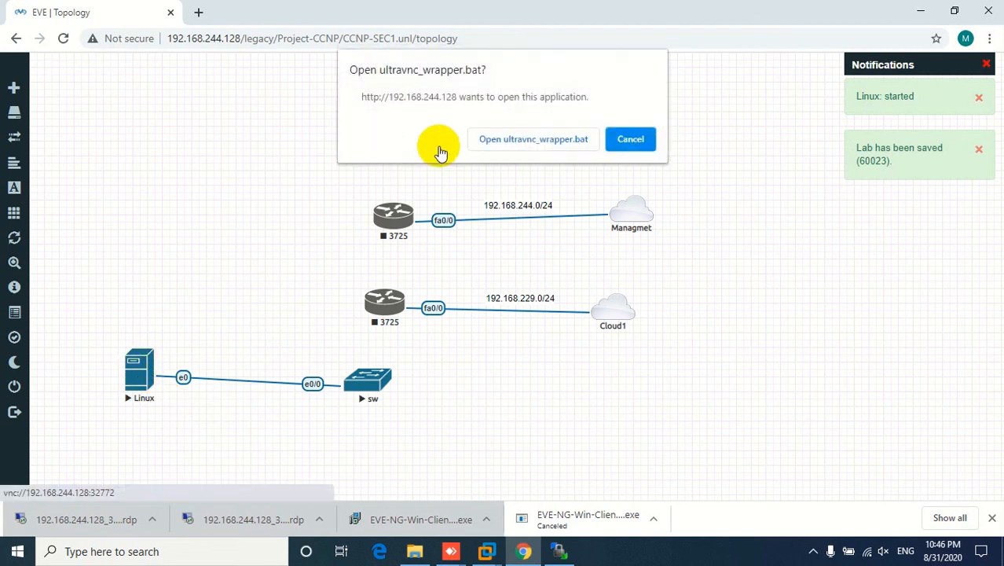
left_click(500, 141)
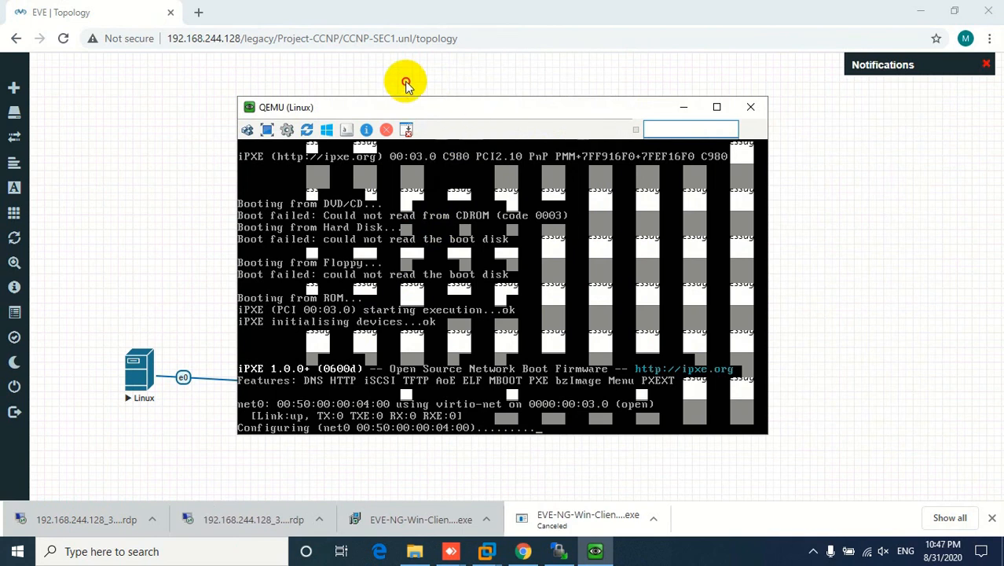
left_click_drag(469, 108, 423, 88)
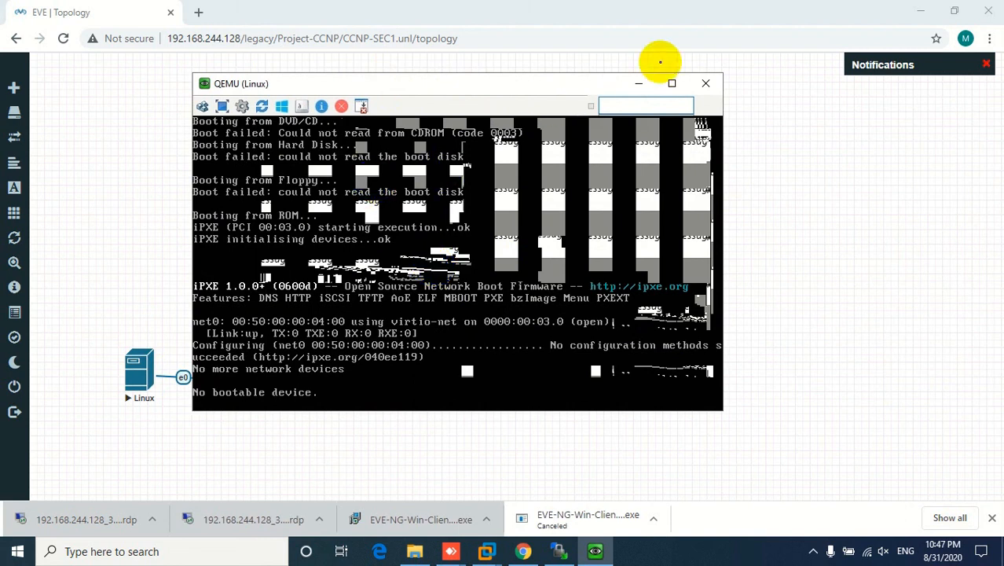
left_click(704, 84)
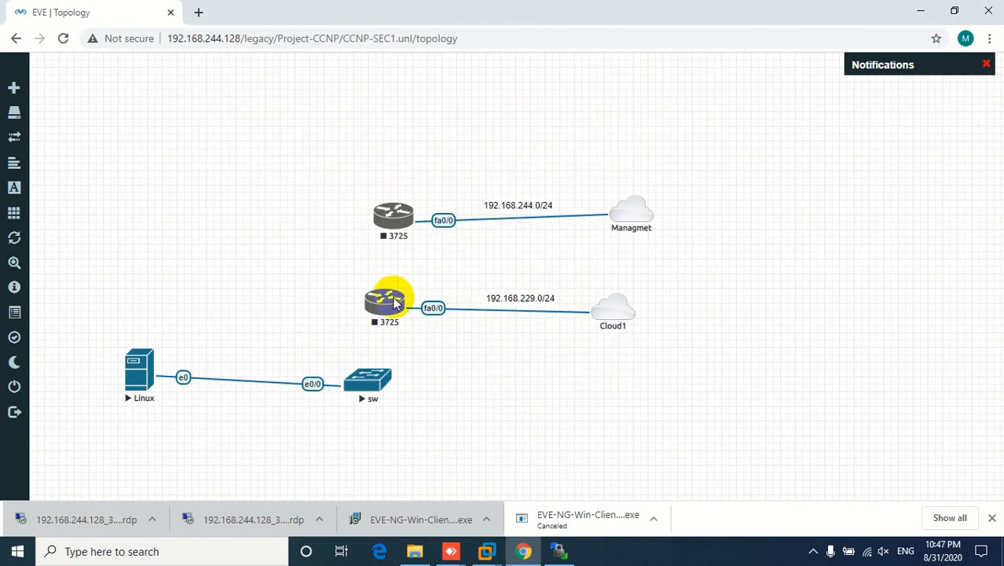
right_click(134, 380)
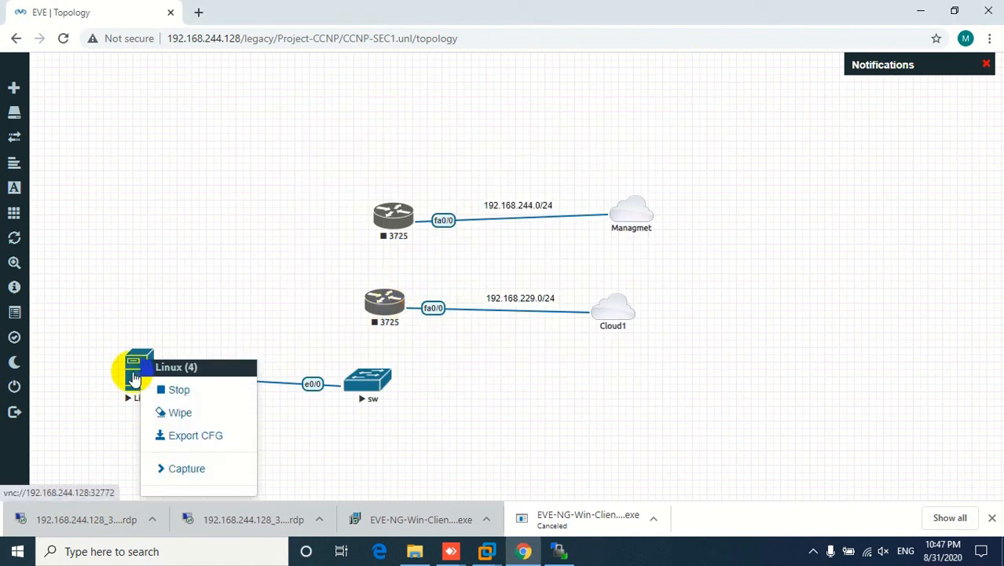
left_click(169, 386)
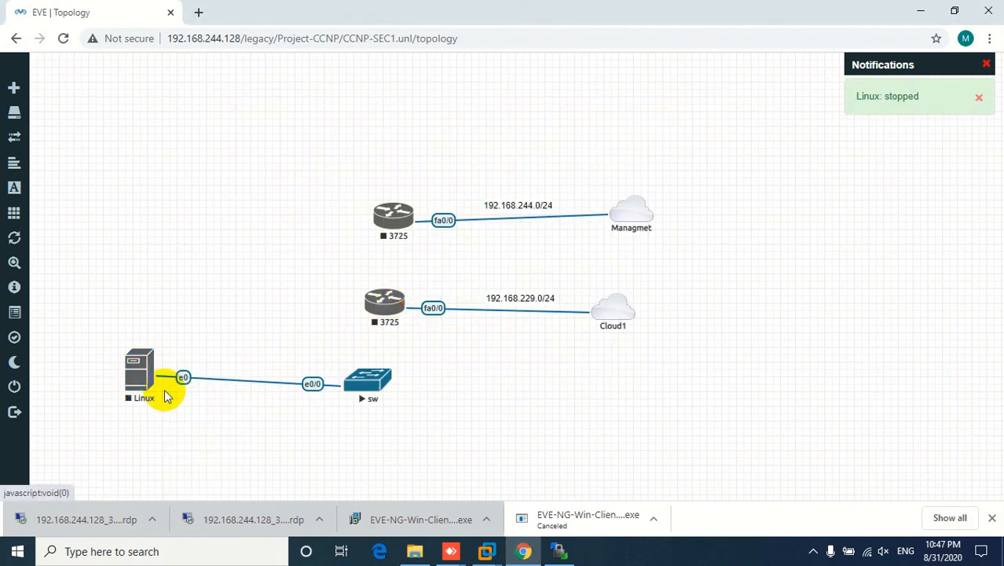
Search Google for "linux in eve-ng" in a new browser tab
left_click(200, 14)
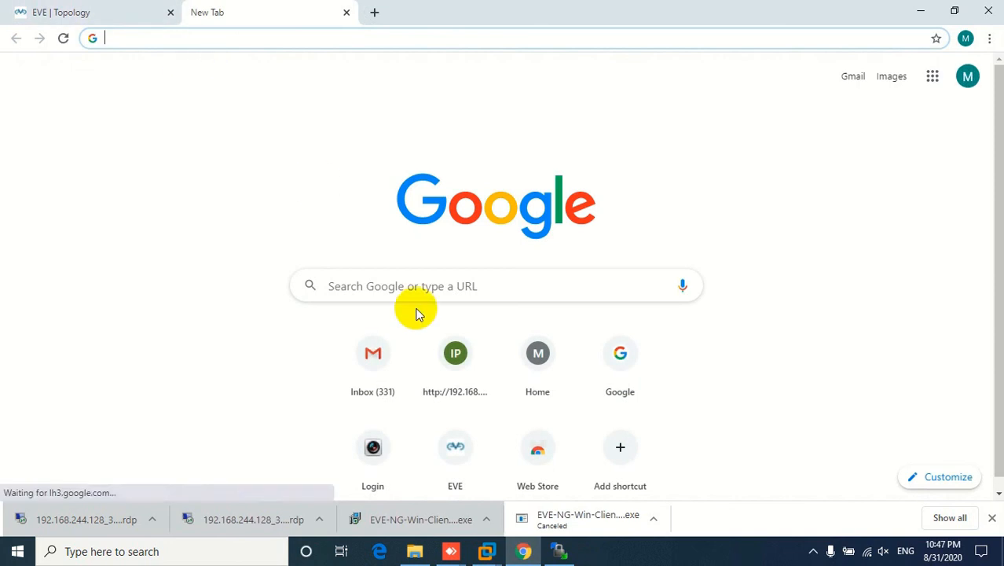
left_click(390, 283)
type("linux")
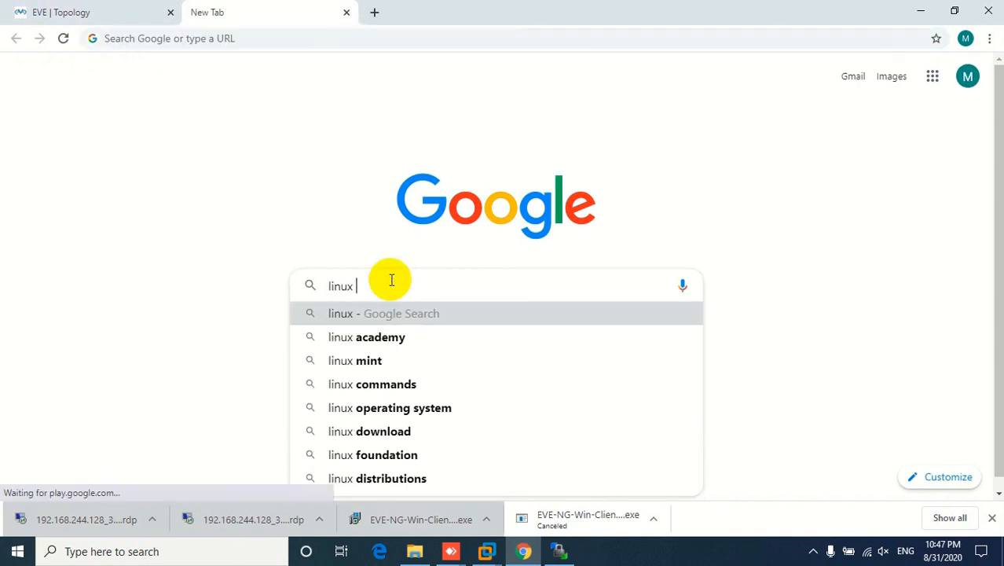
type(" in eve")
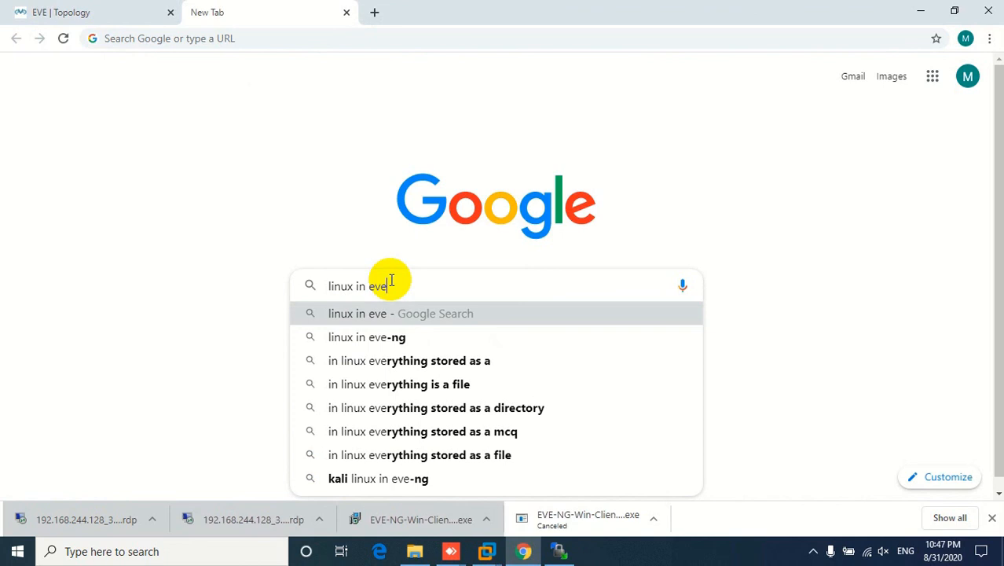
key("Down")
key("Return")
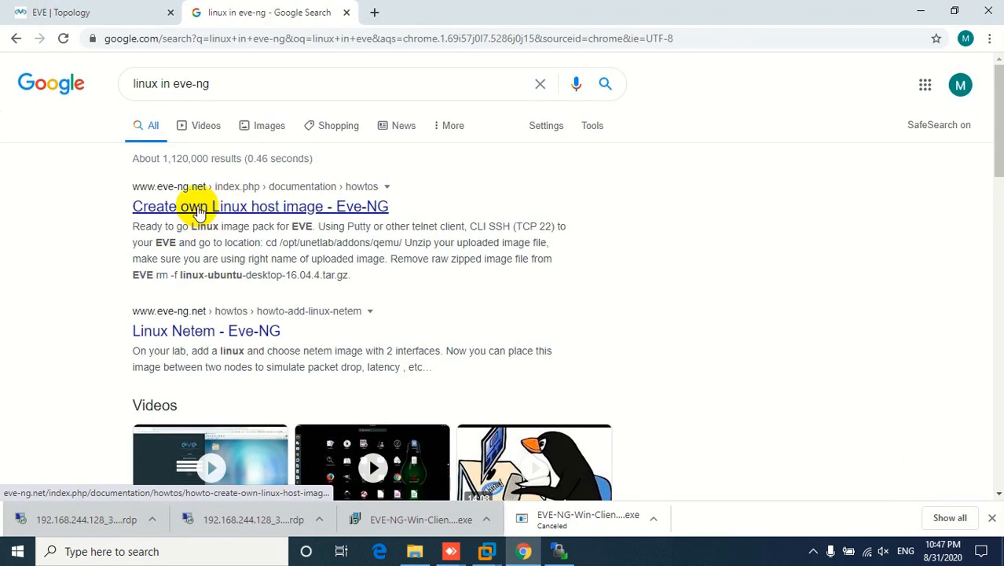
Open the "Create own Linux host image - Eve-NG" result and examine its image upload instructions and recommended node settings table
left_click(240, 211)
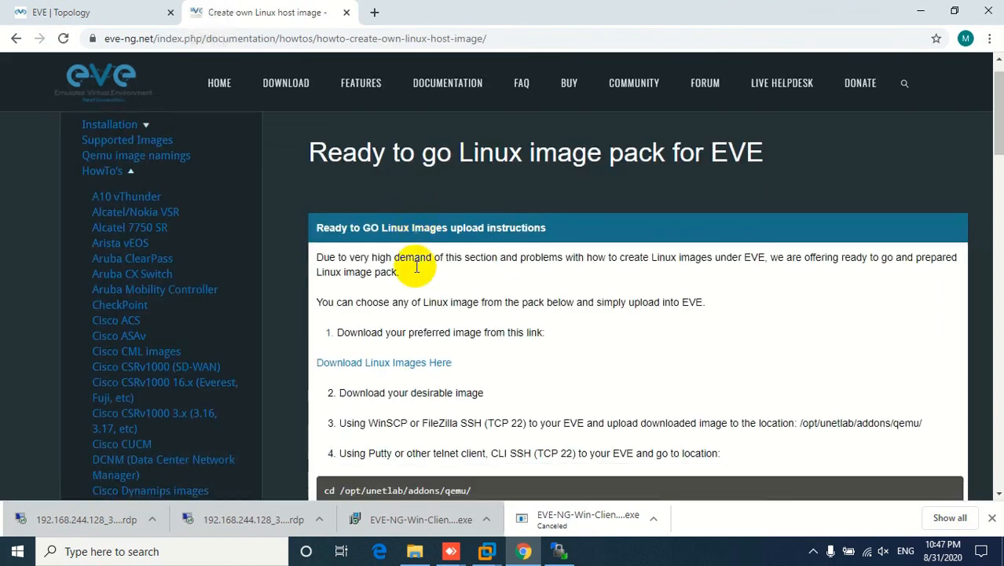
scroll(416, 267, "down", 4)
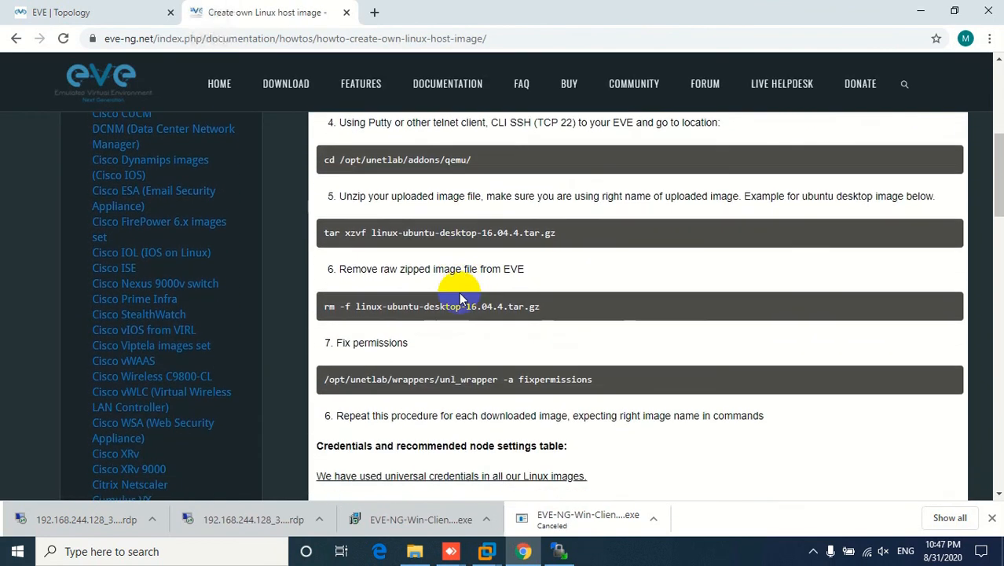
scroll(494, 314, "down", 1)
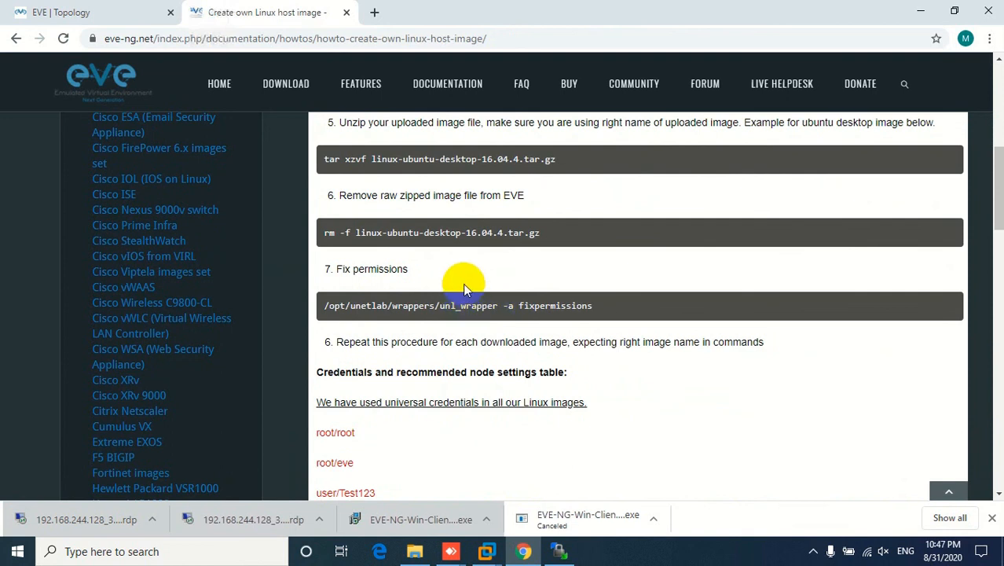
scroll(465, 306, "down", 4)
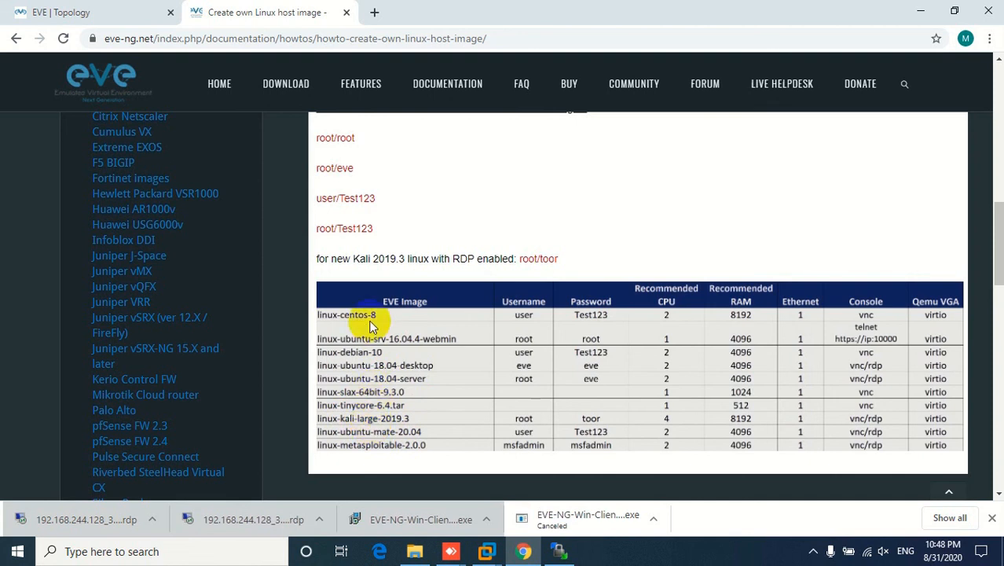
scroll(372, 326, "up", 1)
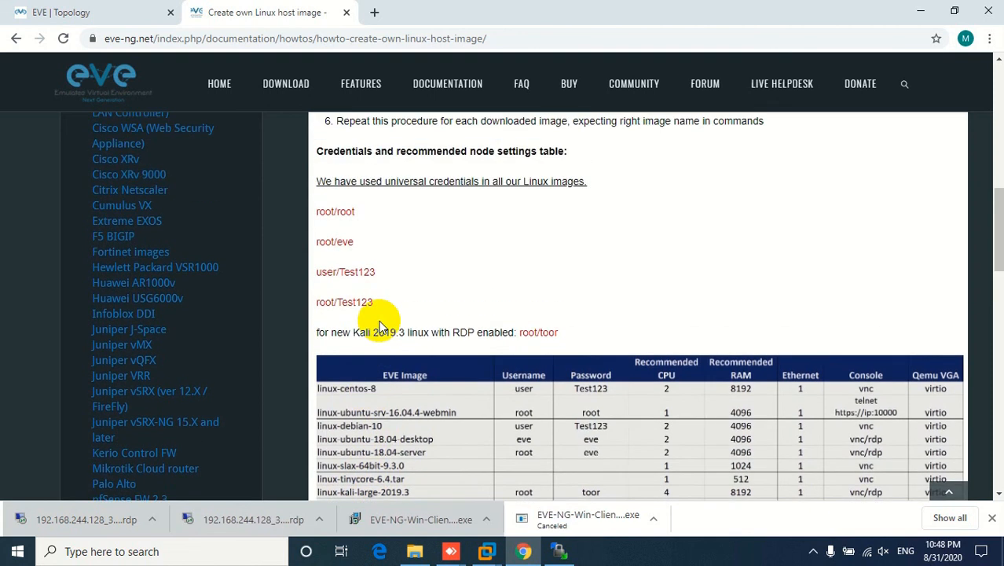
scroll(379, 323, "up", 2)
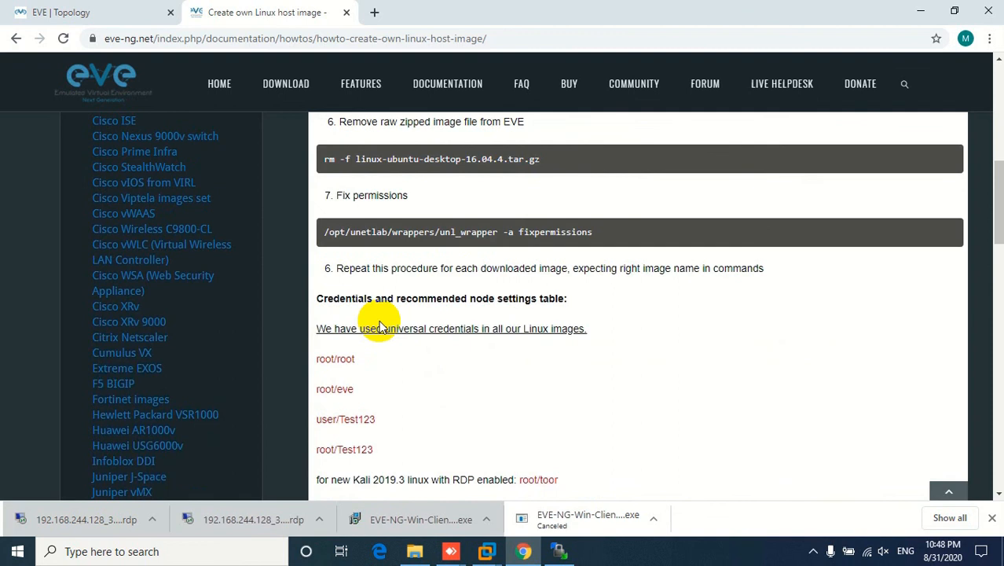
scroll(379, 323, "up", 2)
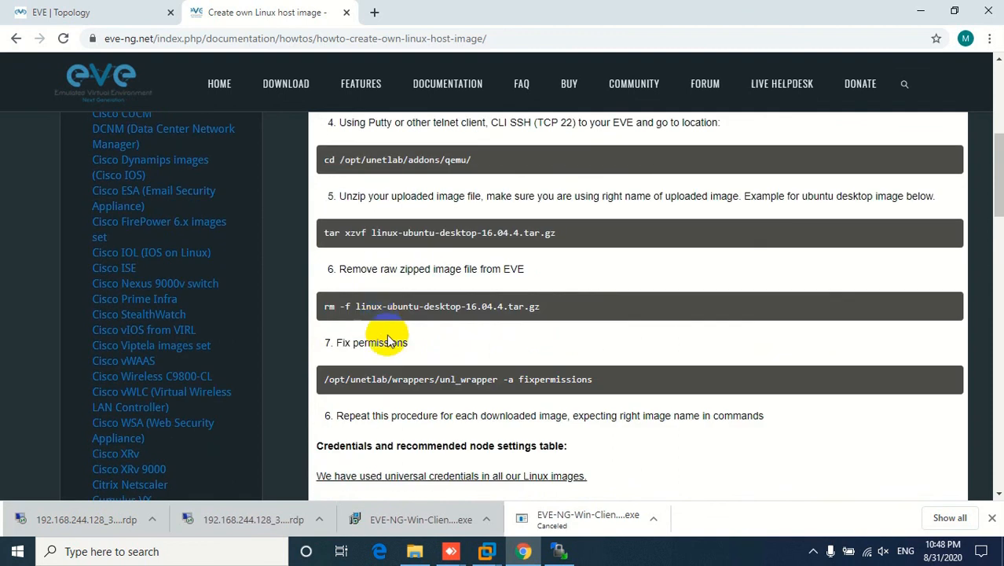
scroll(383, 329, "down", 3)
scroll(386, 334, "down", 2)
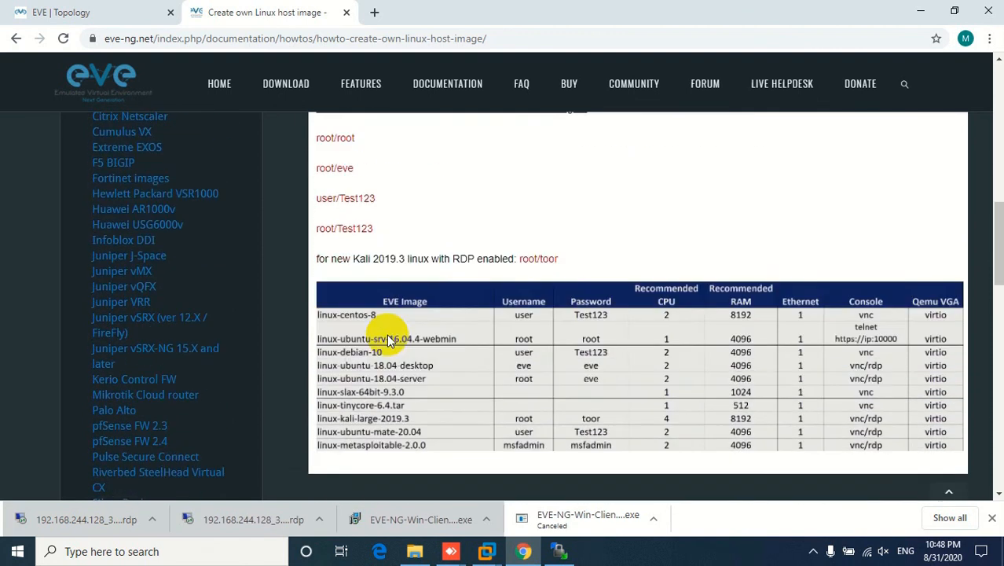
Leave the AnyDesk session for the local desktop and close GNS3-Link.txt and the File Explorer window
left_click(500, 16)
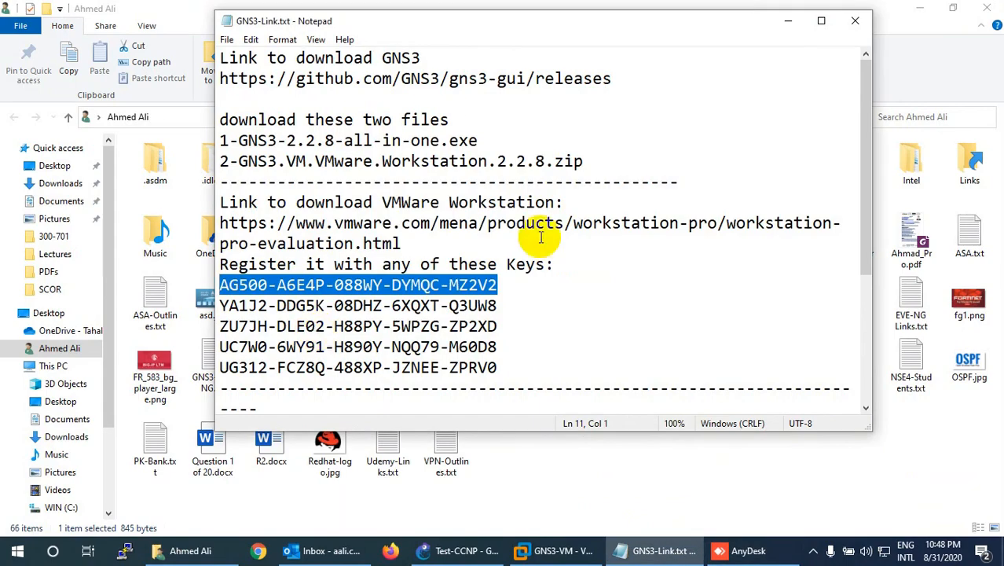
left_click(858, 16)
left_click(987, 9)
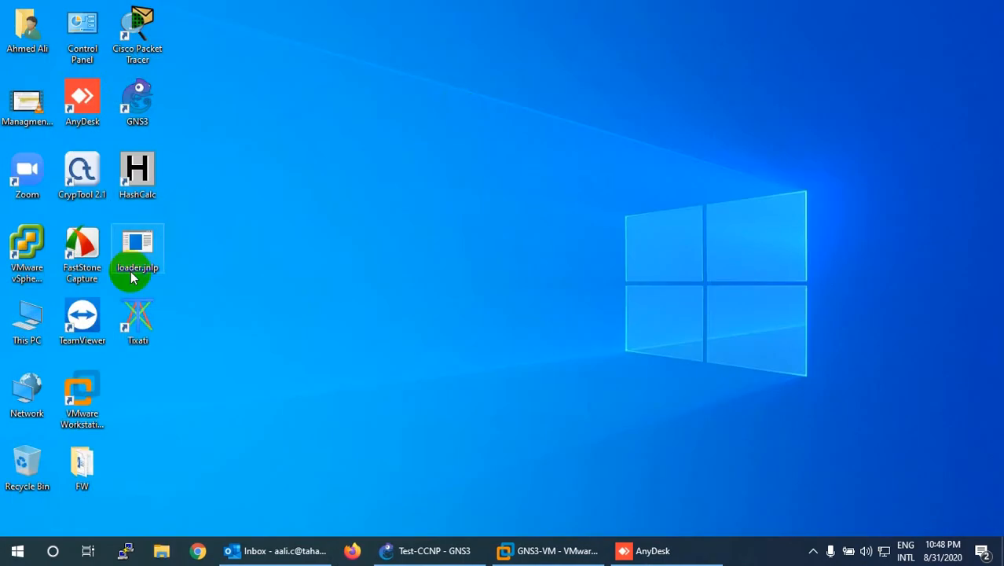
Launch VMware Workstation on the local machine and power on the EVE virtual machine
left_click(84, 394)
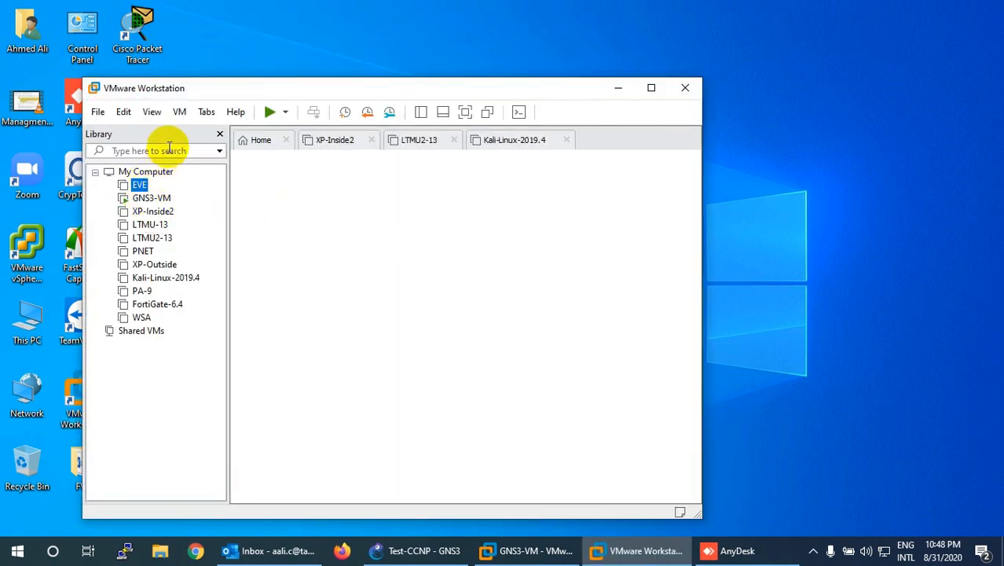
left_click(482, 359)
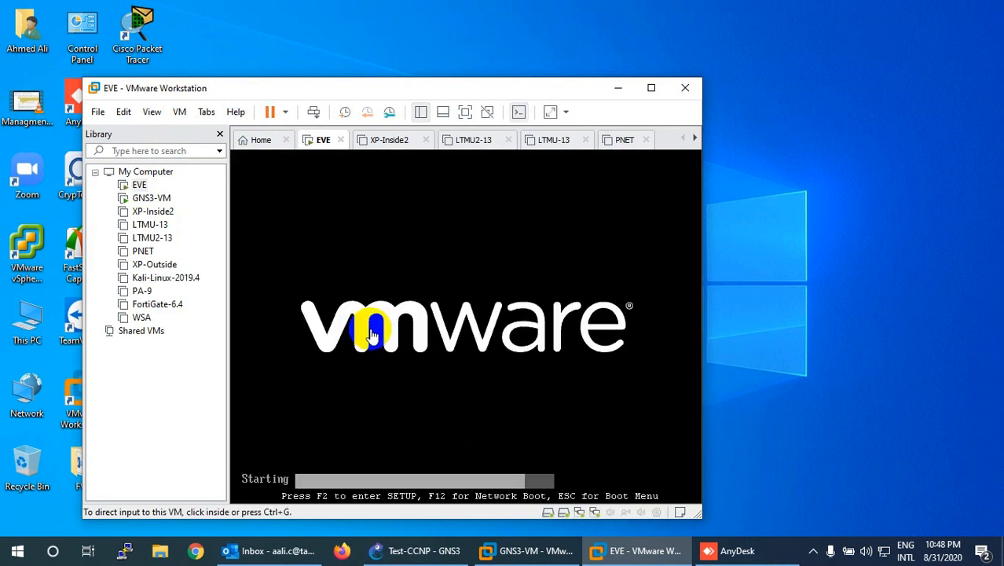
left_click_drag(454, 90, 506, 38)
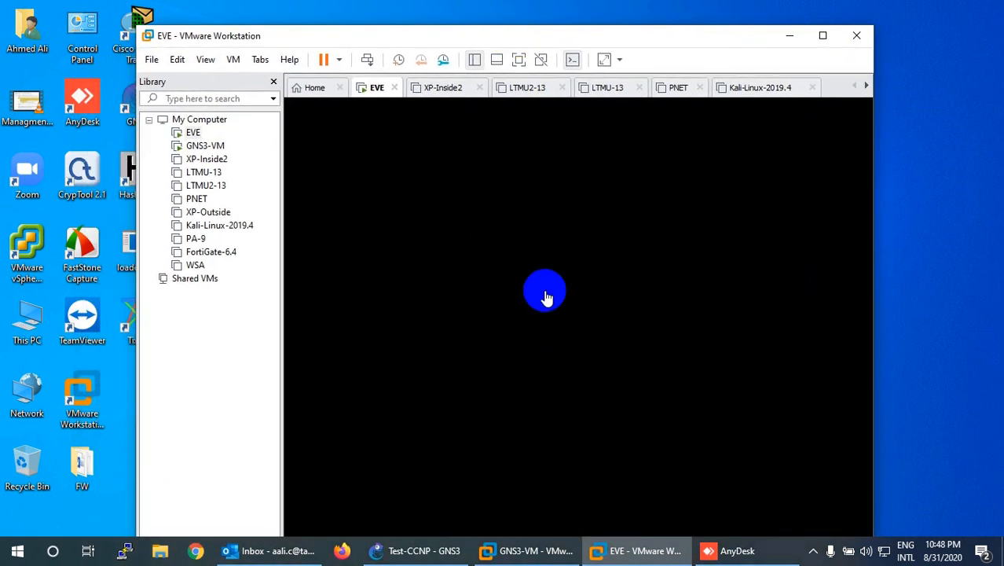
left_click(721, 550)
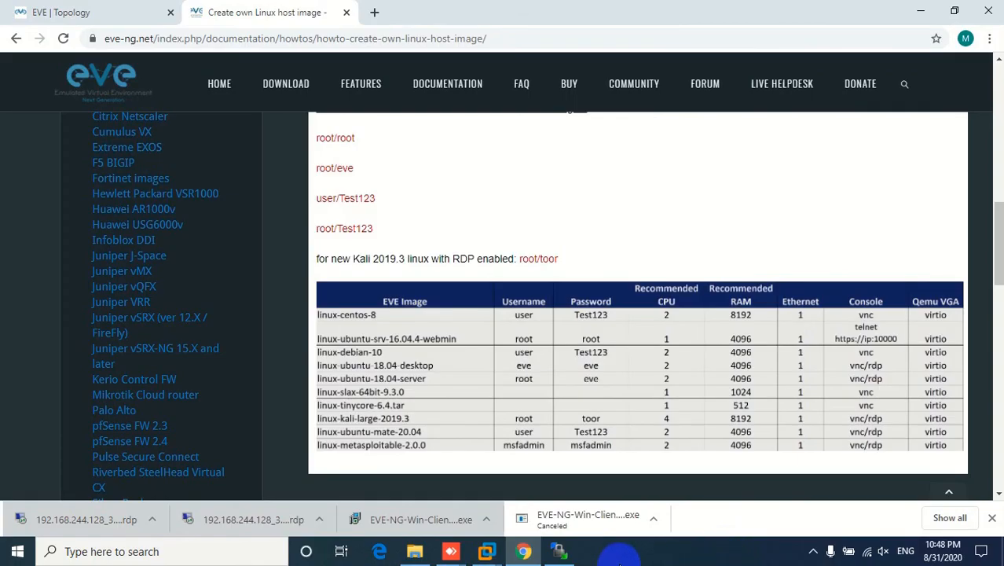
mouse_move(605, 7)
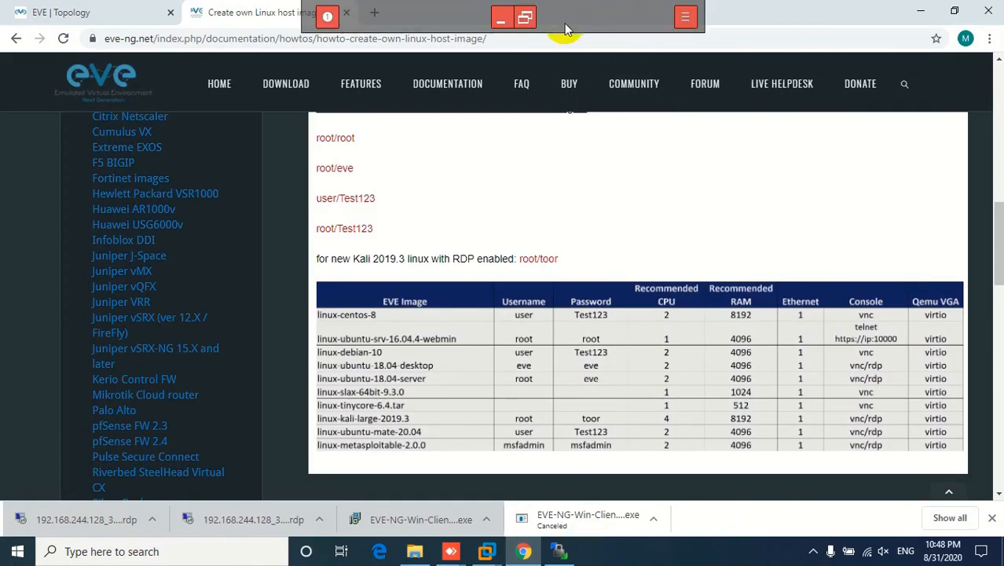
left_click(500, 17)
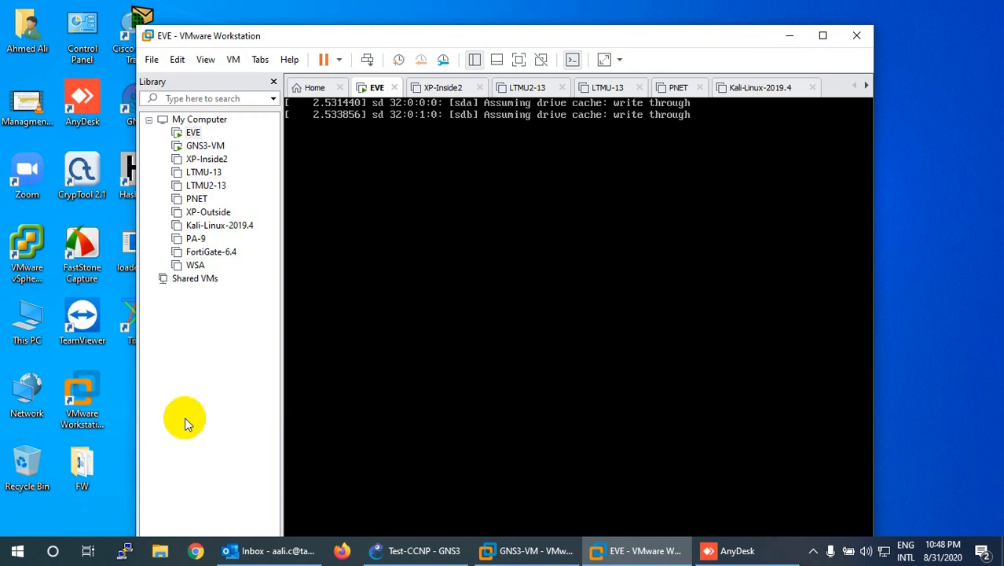
Launch WinSCP on the local machine and check the EVE virtual machine's console for its IP address
left_click(20, 552)
left_click(22, 554)
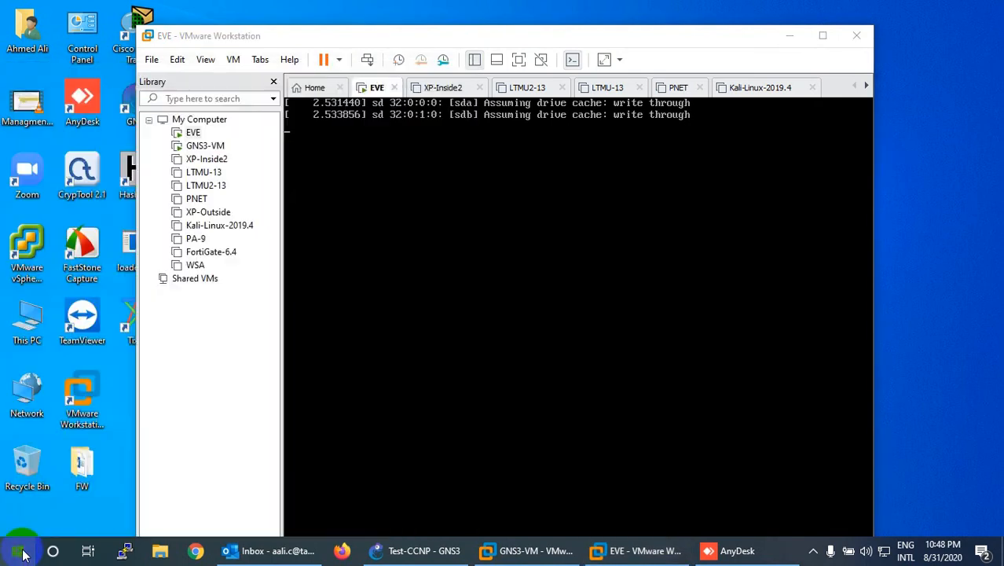
type("win")
key("Return")
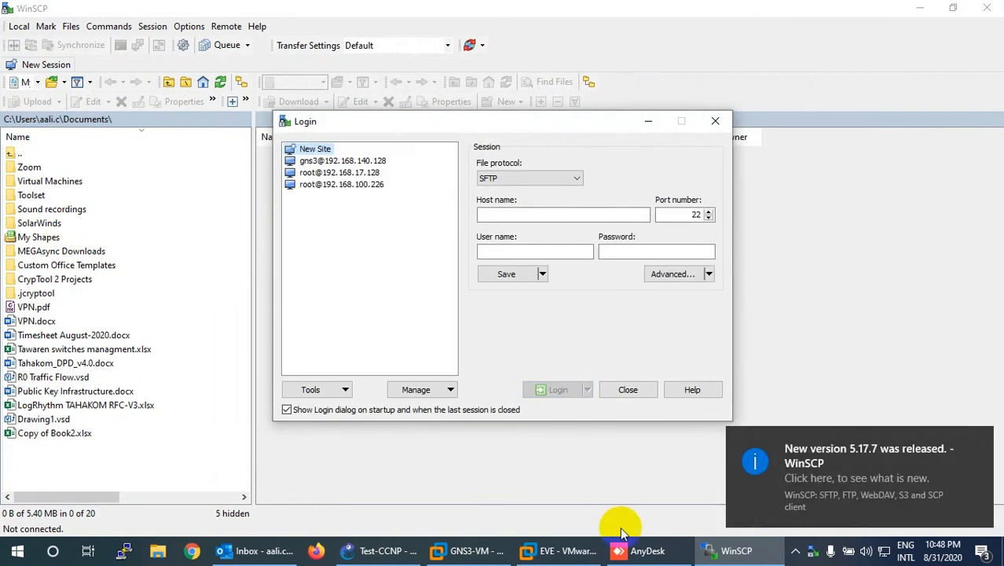
left_click(556, 551)
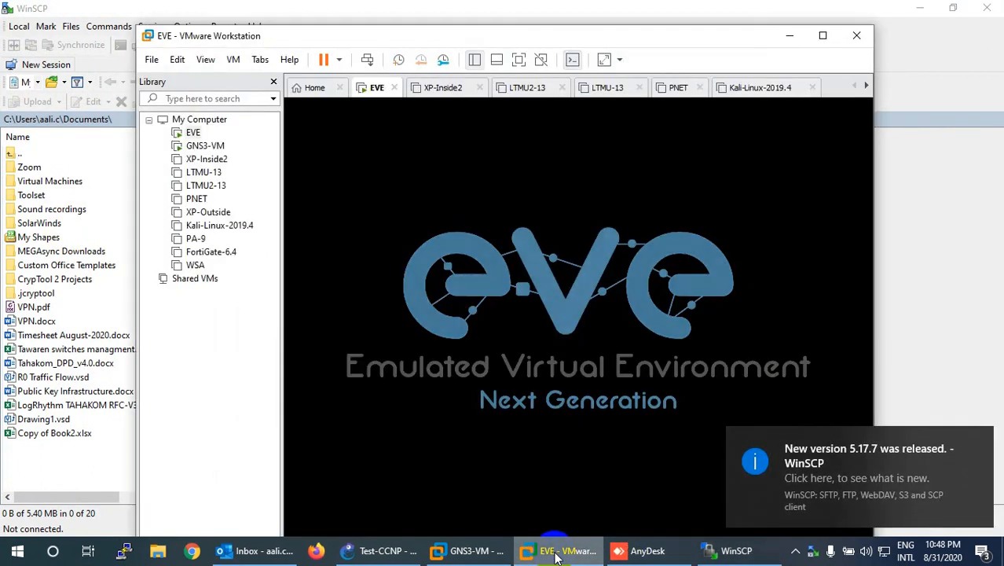
left_click(556, 554)
left_click(556, 553)
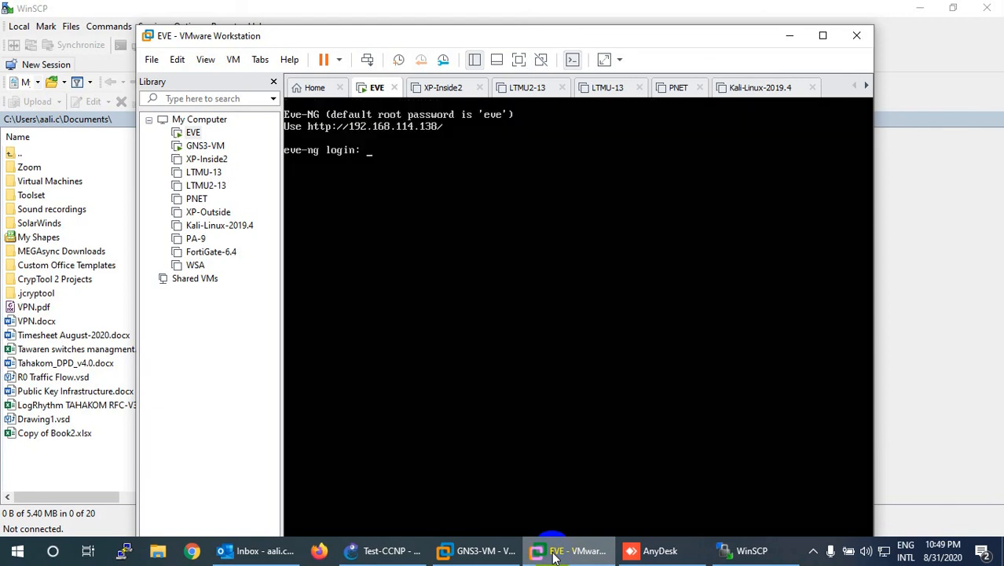
left_click(554, 556)
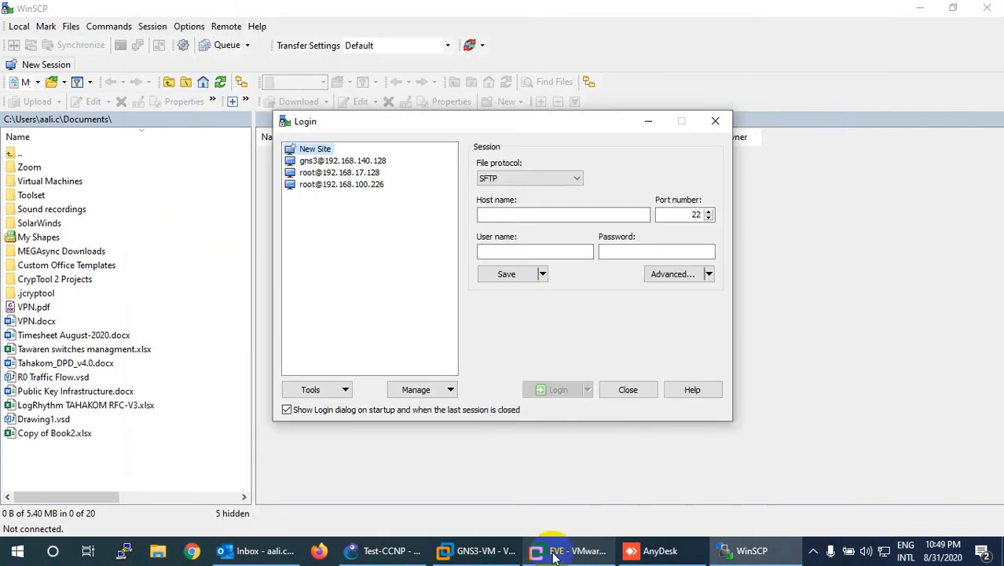
left_click(354, 160)
left_click(364, 174)
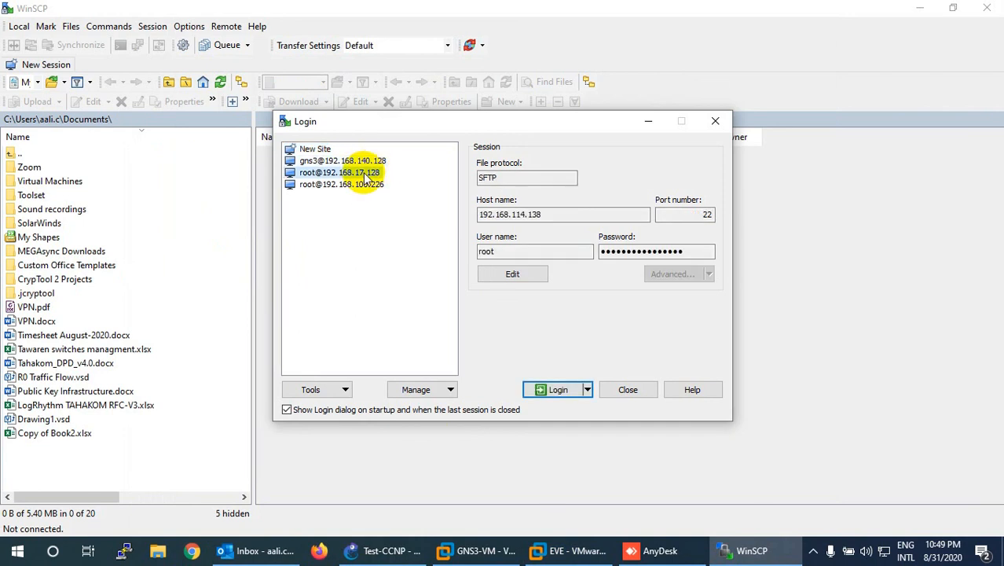
left_click(552, 390)
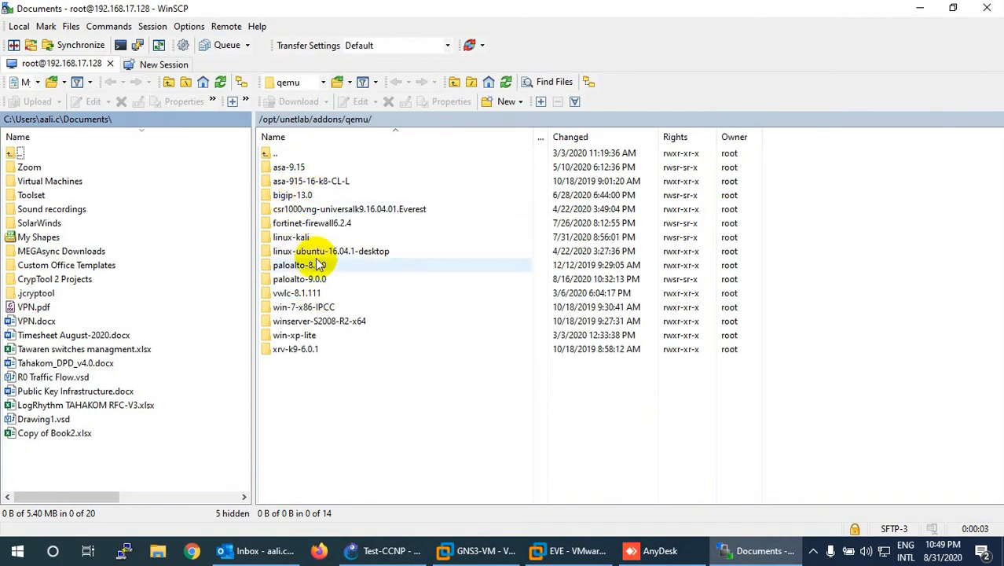
Inspect the contents of the linux-kali folder and return to /opt/unetlab/addons/qemu/
left_click(302, 238)
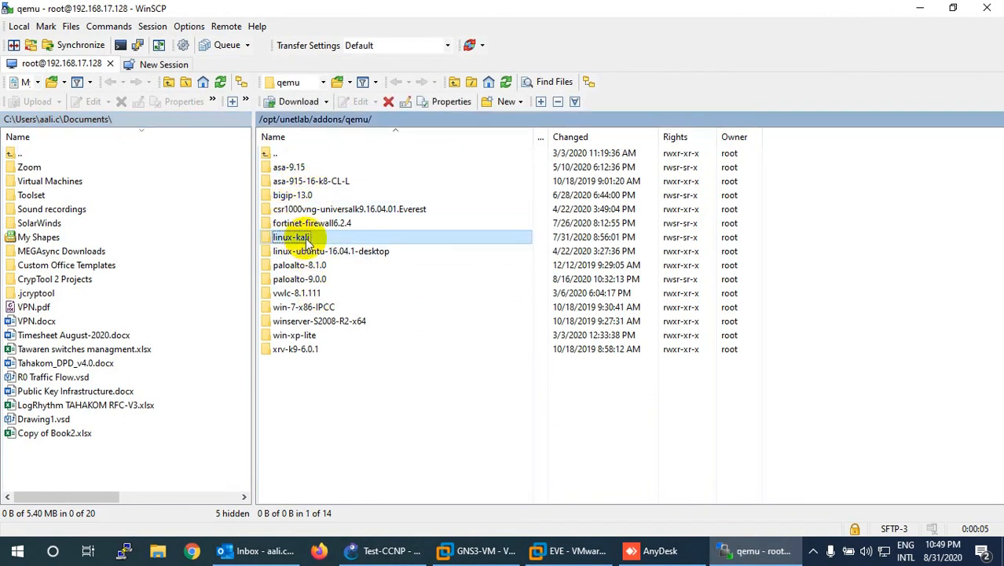
double_click(306, 238)
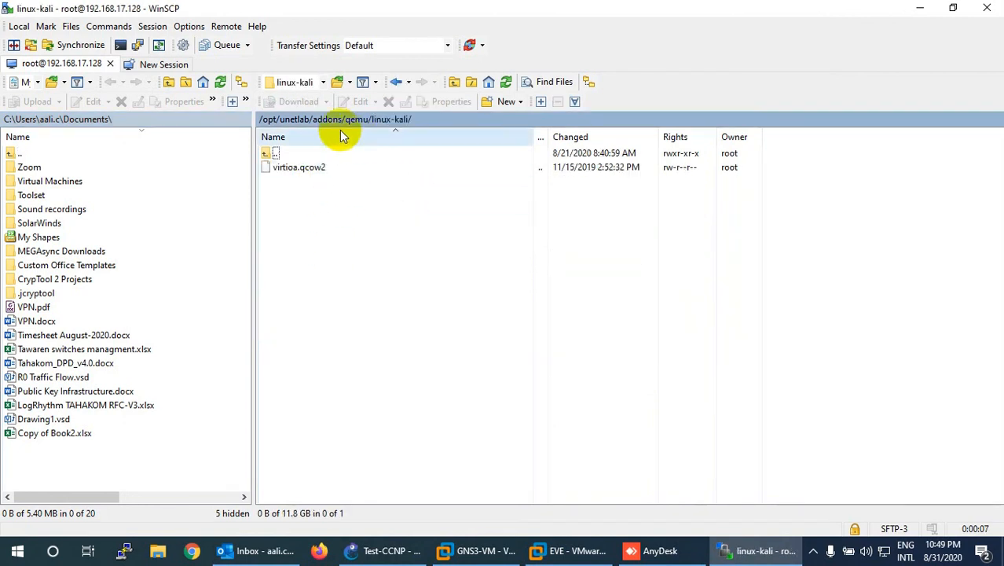
double_click(265, 154)
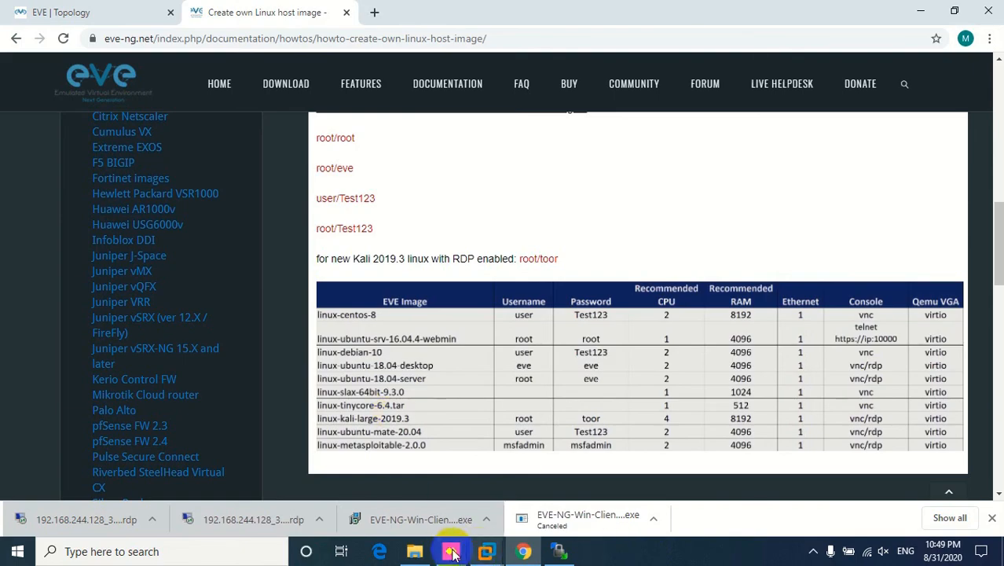
Switch to WinSCP on the remote machine, select its uploaded linux-kali folder, and show the AnyDesk session in a maximized window
left_click(452, 553)
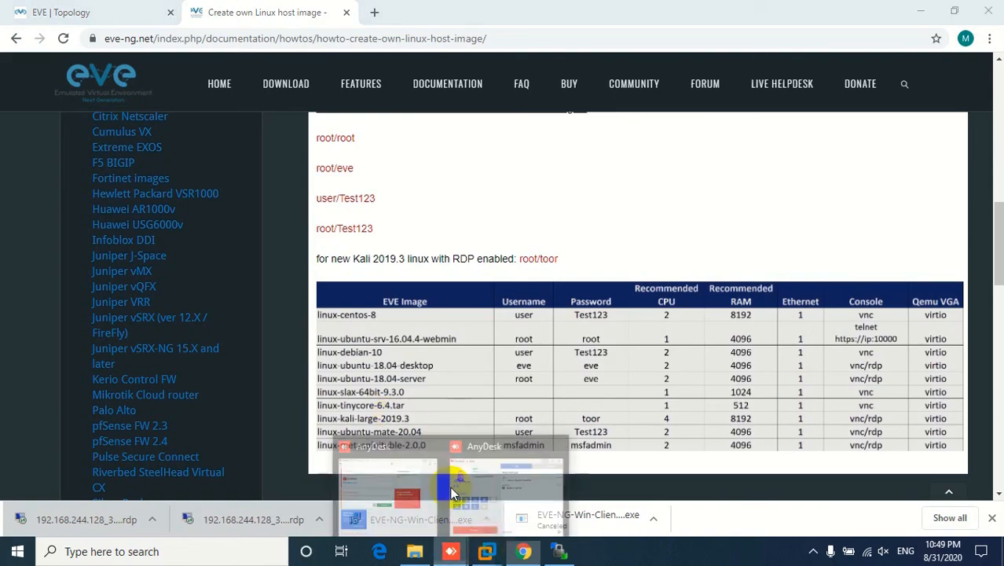
left_click(557, 551)
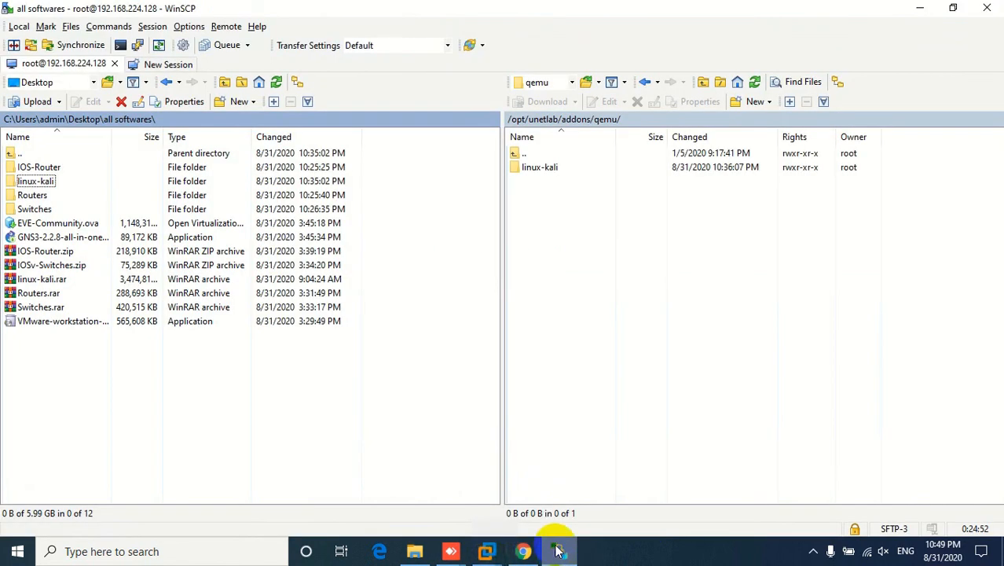
left_click(539, 167)
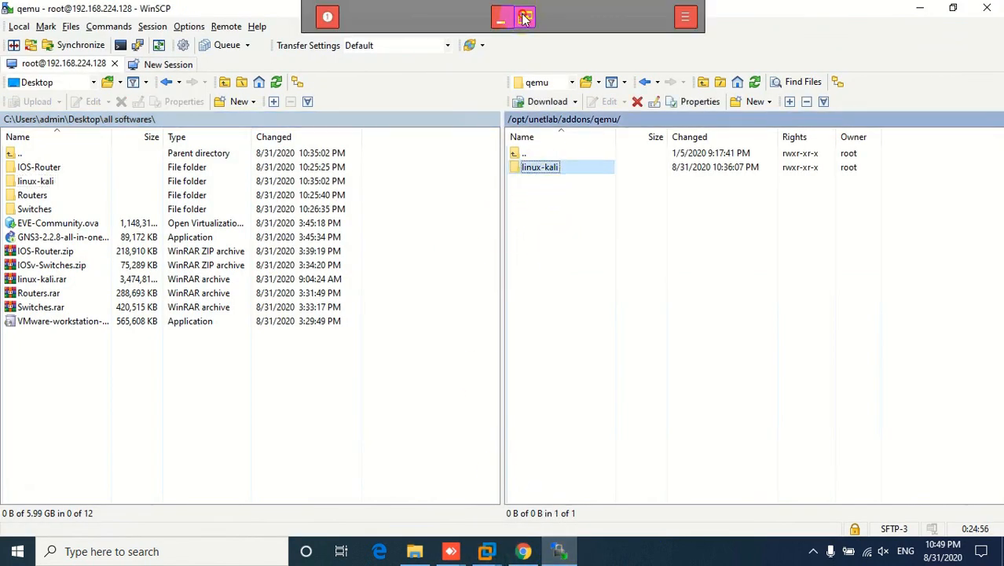
left_click(525, 17)
left_click_drag(470, 16, 772, 77)
double_click(772, 76)
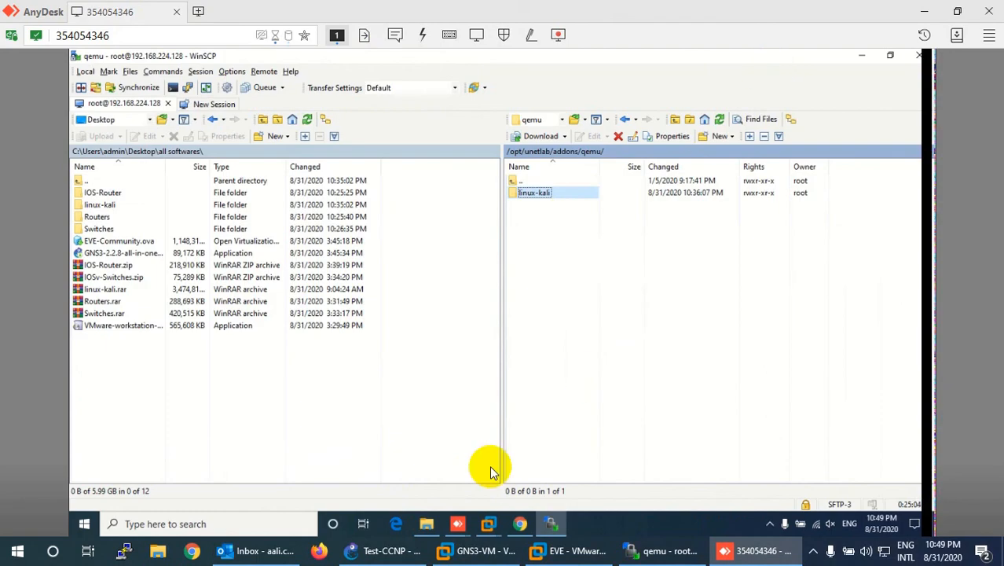
Switch to WinSCP on the local machine and check the exact image file name inside the working server's linux-kali folder
left_click(649, 557)
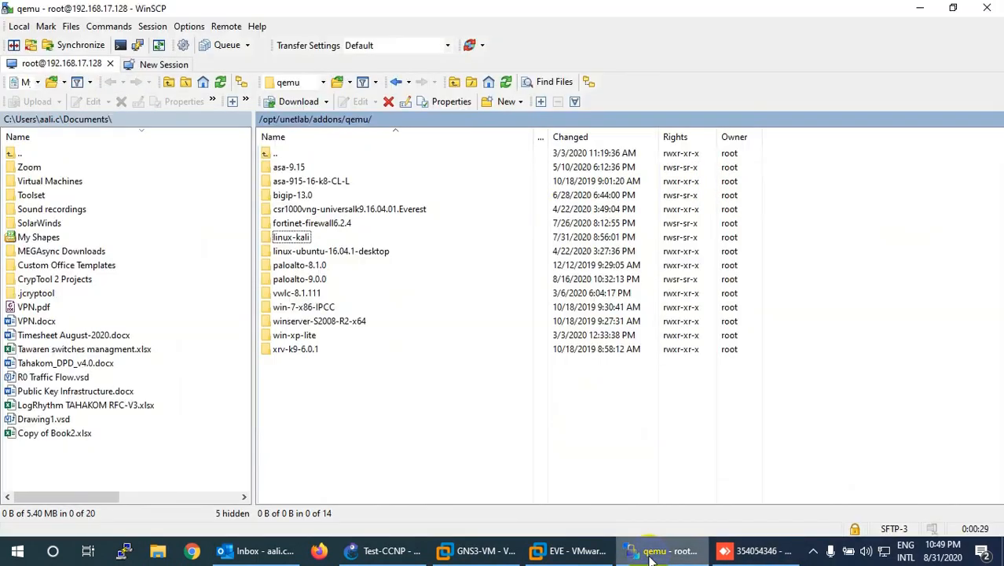
double_click(297, 243)
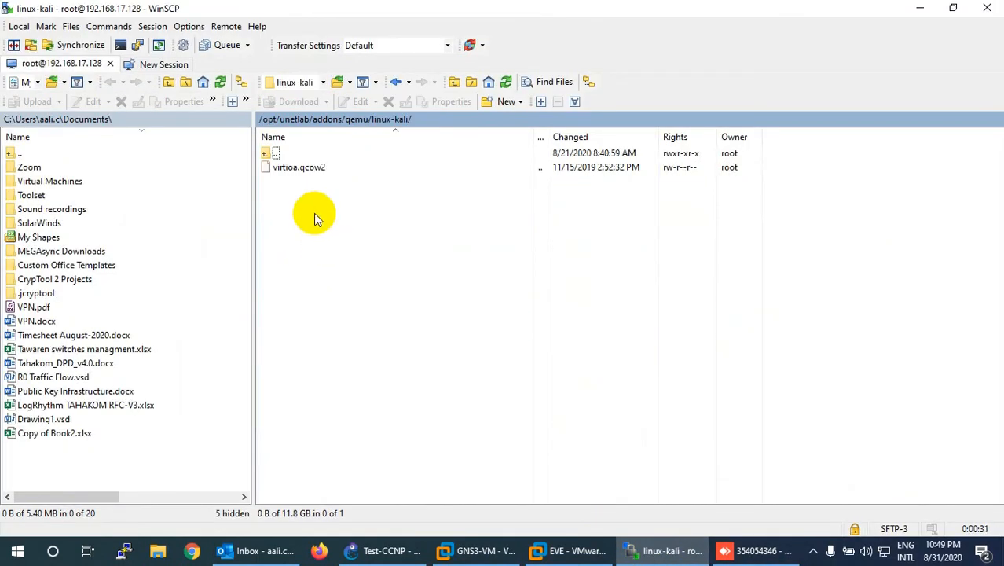
left_click(294, 167)
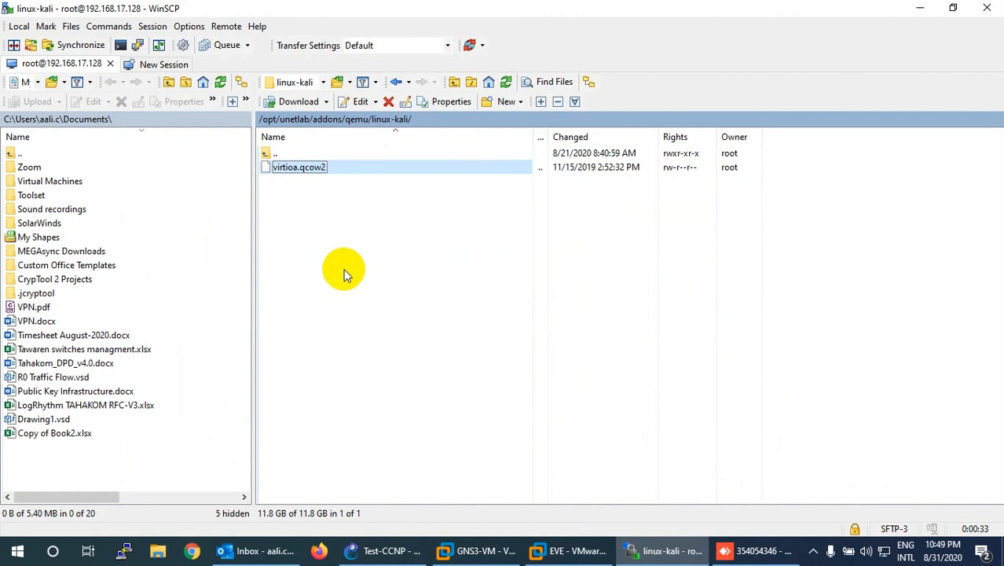
right_click(292, 167)
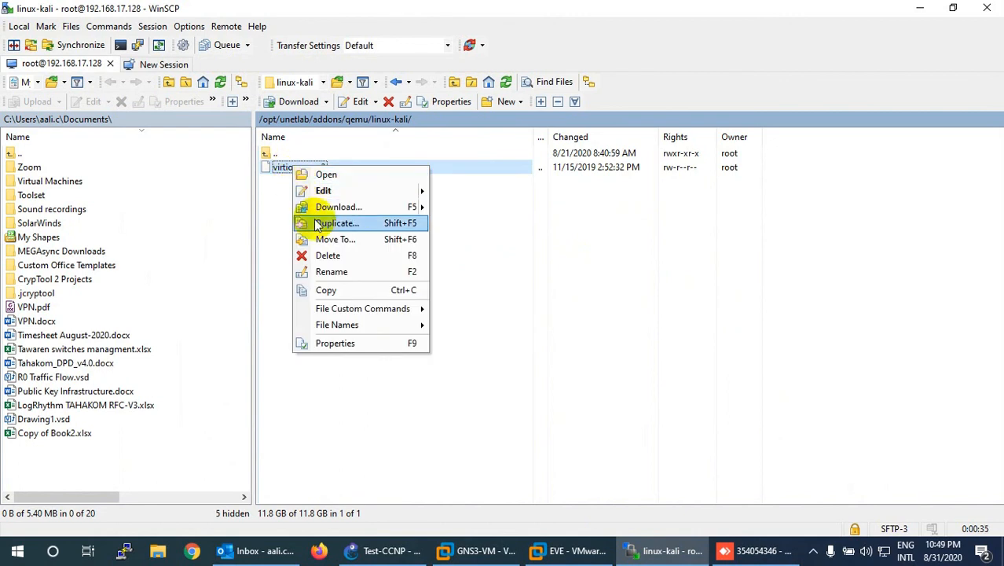
left_click(331, 271)
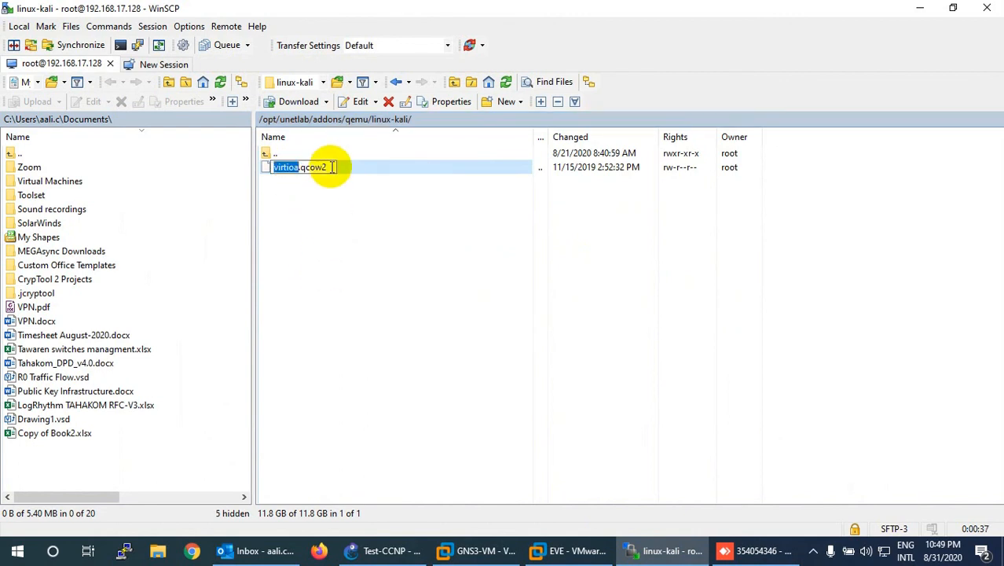
left_click_drag(333, 168, 269, 166)
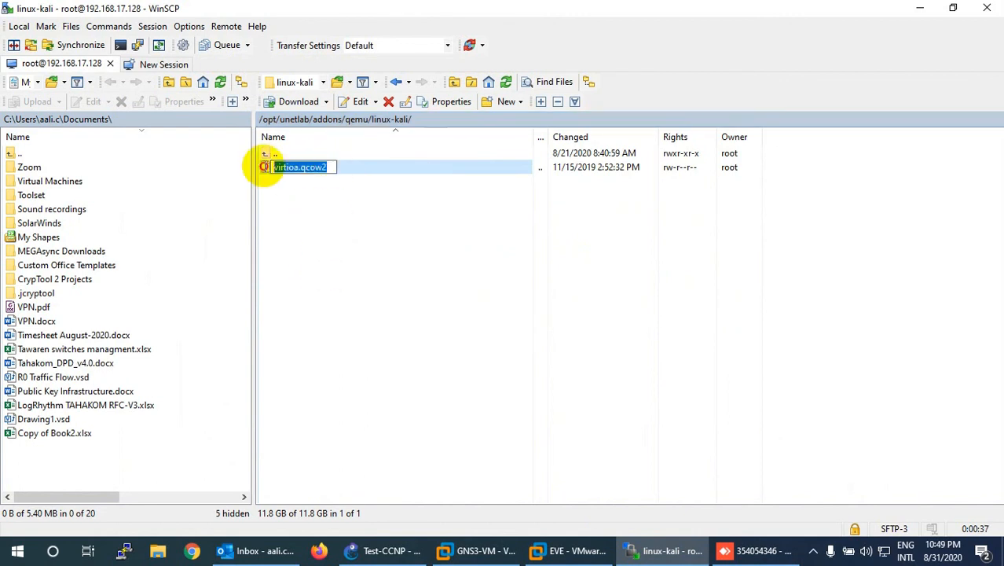
left_click(291, 309)
Switch to the AnyDesk session in fullscreen mode and open the nested folder /opt/unetlab/addons/qemu/linux-kali/linux-kali/ on the remote server
left_click(721, 550)
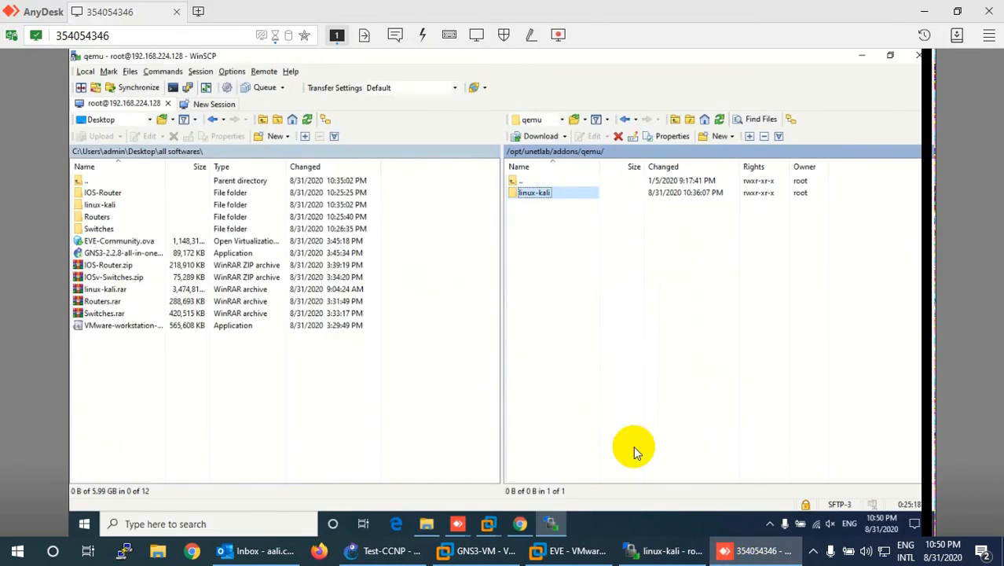
double_click(538, 196)
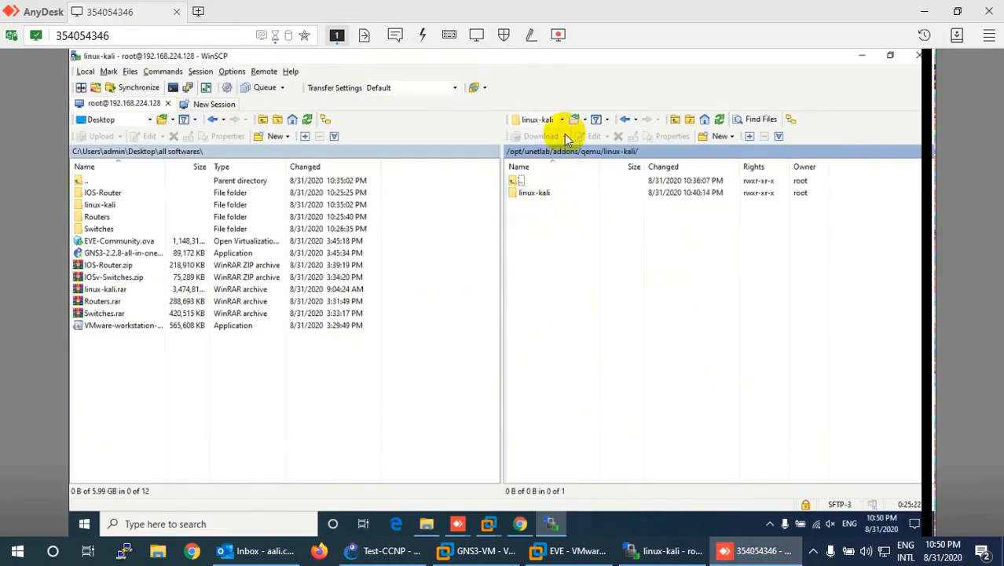
left_click(474, 37)
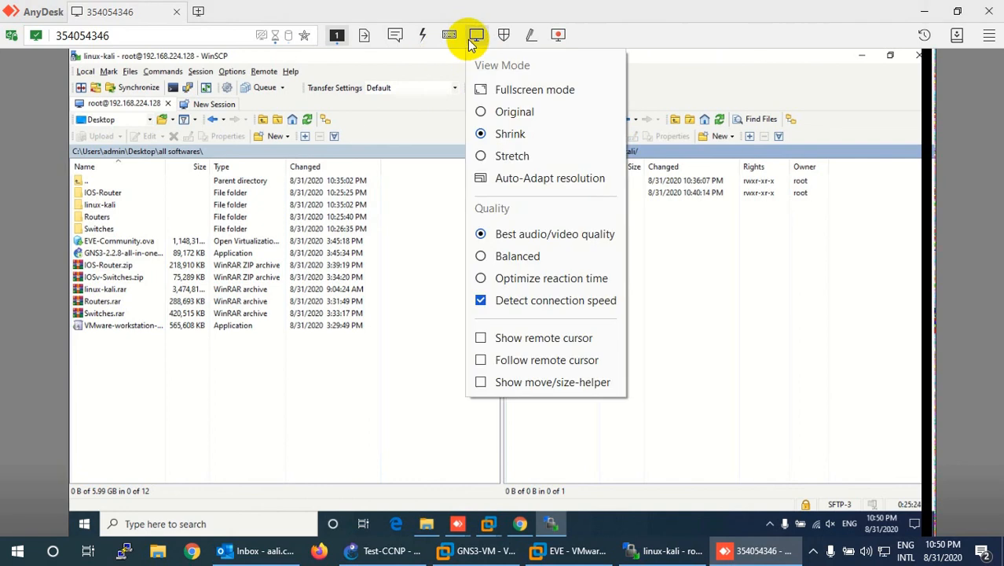
left_click(480, 90)
double_click(541, 175)
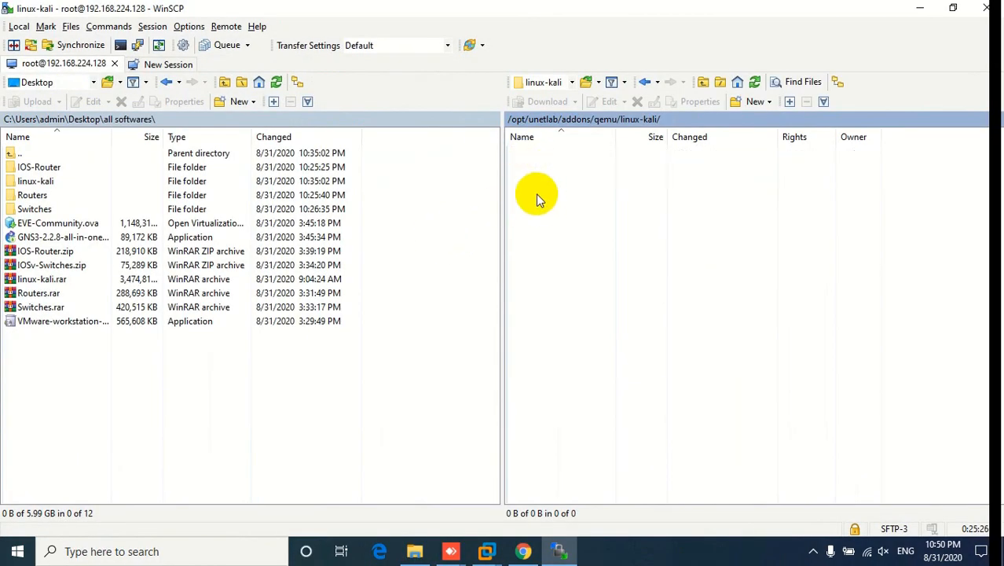
left_click(540, 174)
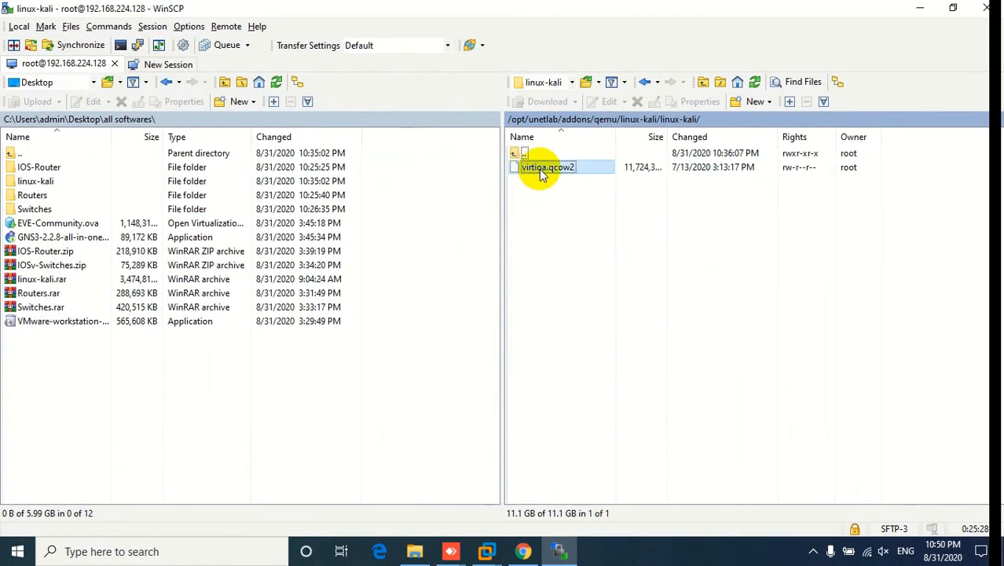
double_click(539, 169)
right_click(539, 170)
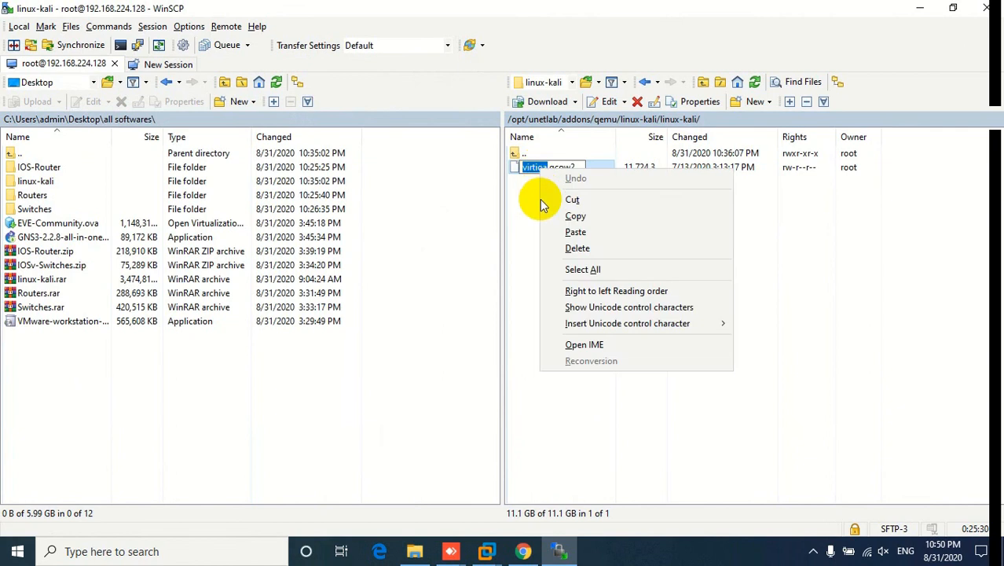
left_click(524, 196)
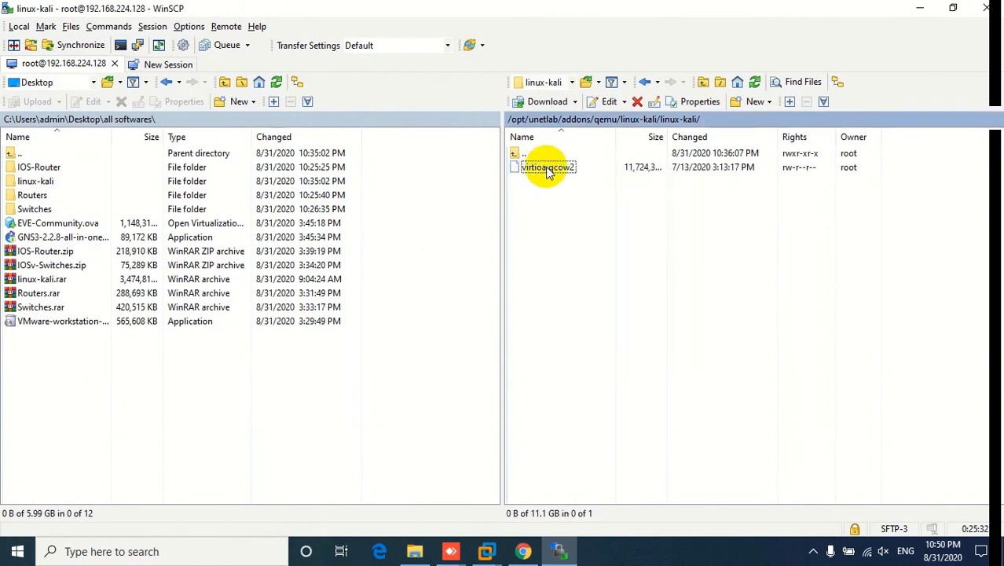
Move virtioa.qcow2 out of the nested folder to /opt/unetlab/addons/qemu/linux-kali/virtioa.qcow2
left_click(547, 167)
right_click(547, 170)
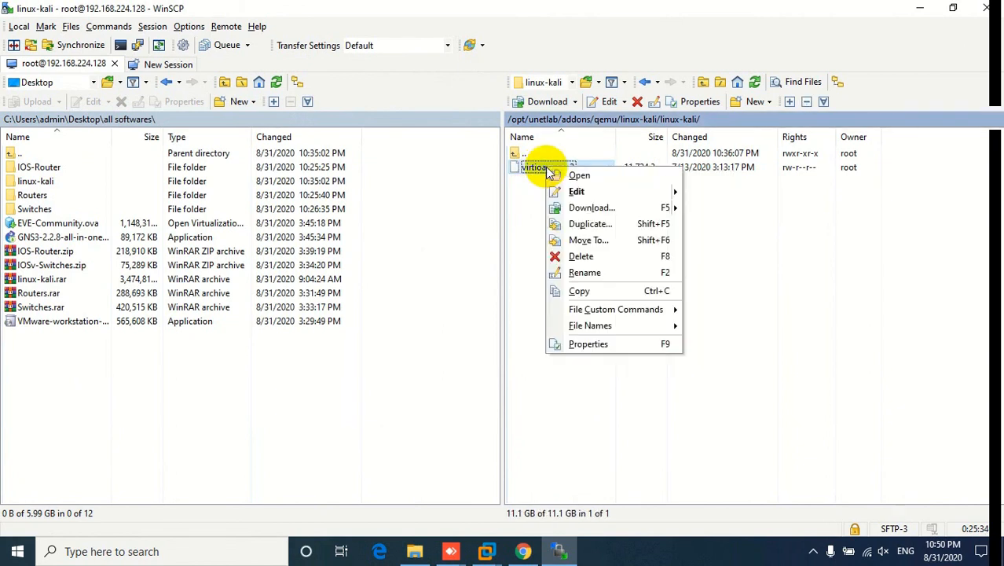
left_click(581, 241)
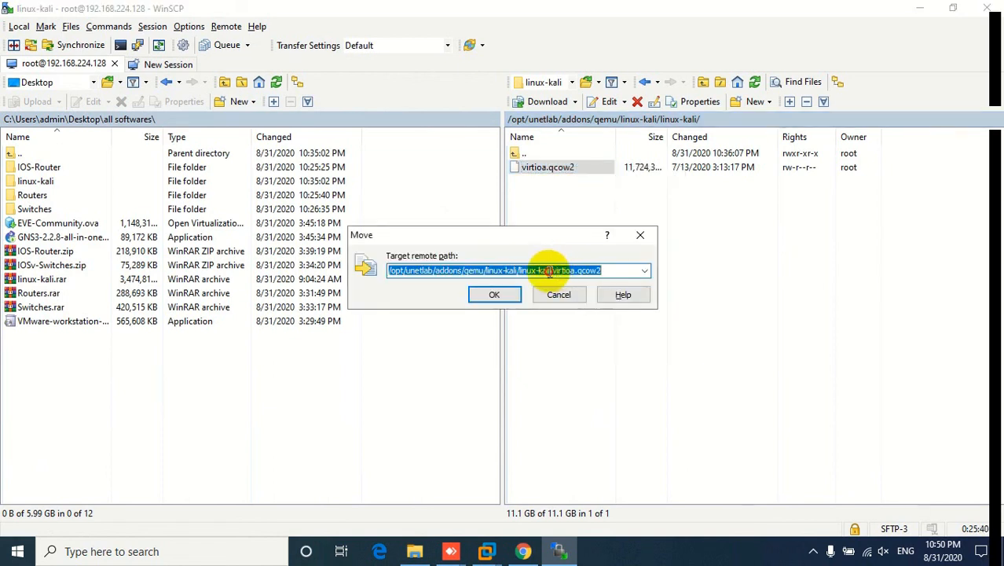
left_click(553, 270)
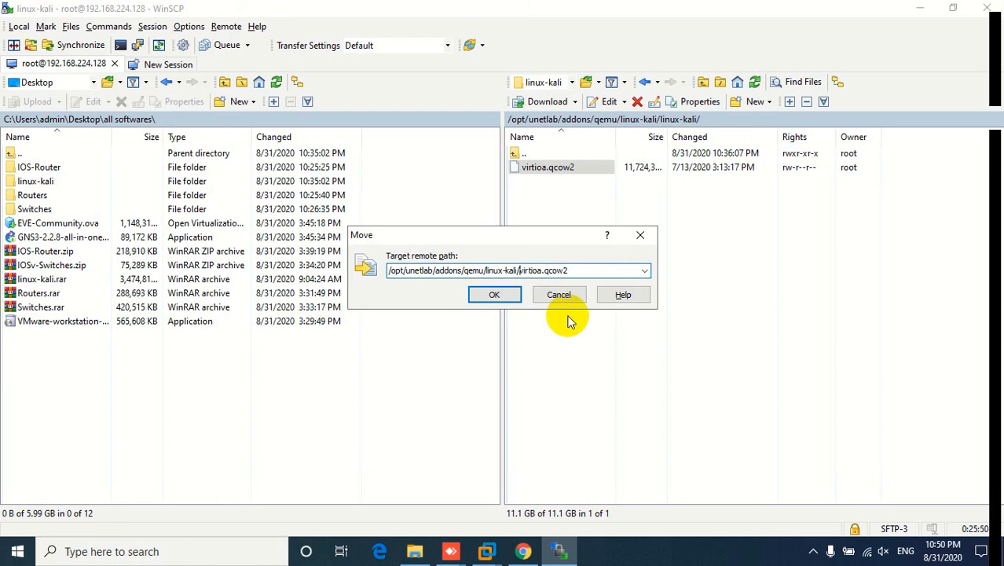
Go up to /opt/unetlab/addons/qemu/linux-kali/ and delete the leftover nested linux-kali folder
double_click(519, 153)
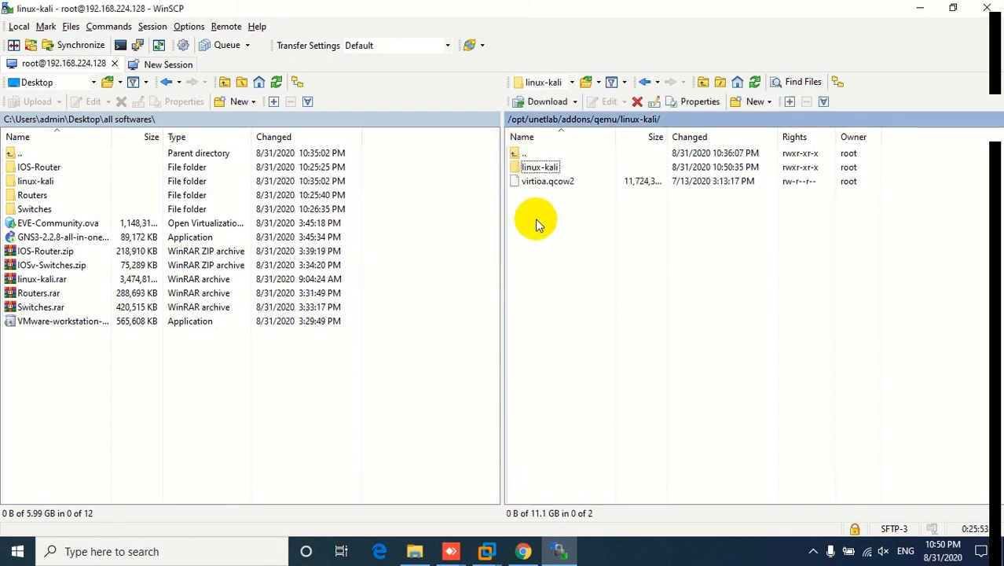
left_click(541, 166)
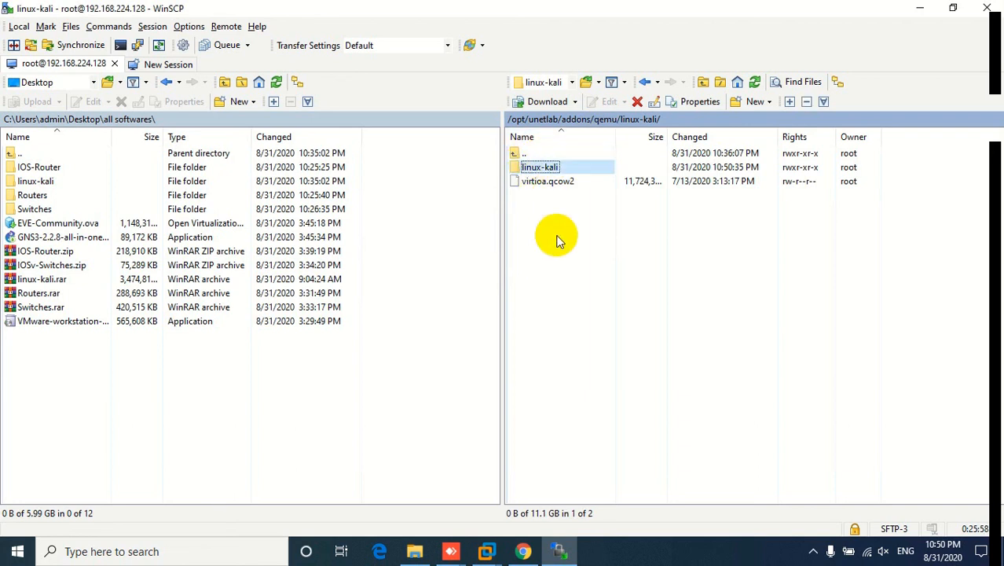
key("Delete")
left_click(505, 299)
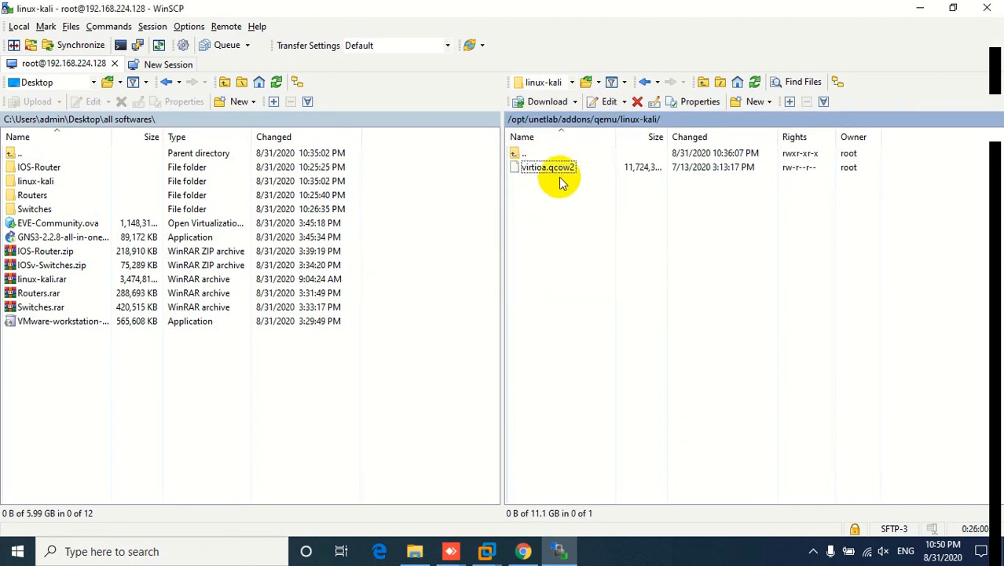
Return to the qemu folder and reopen linux-kali to check its structure
left_click(517, 153)
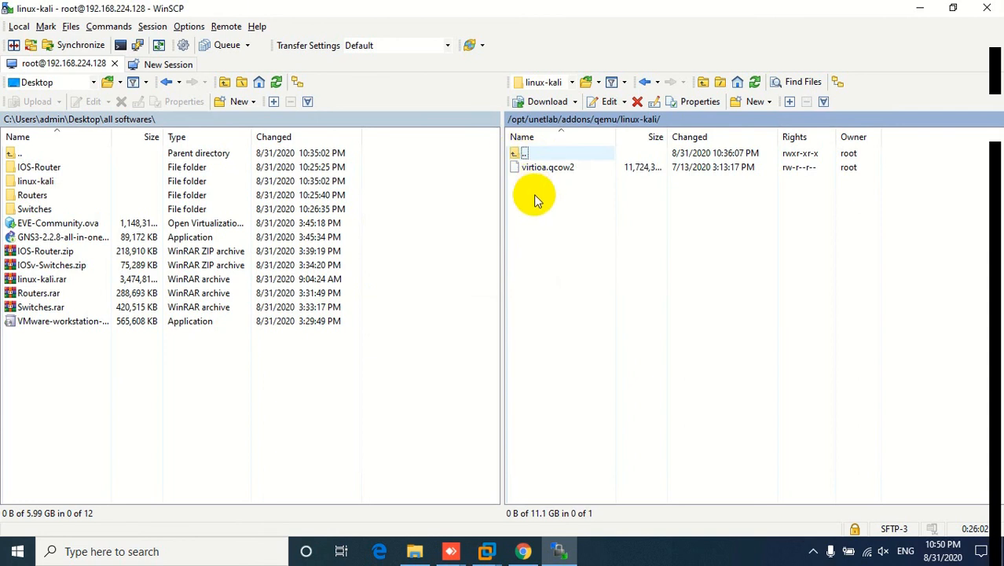
key("Return")
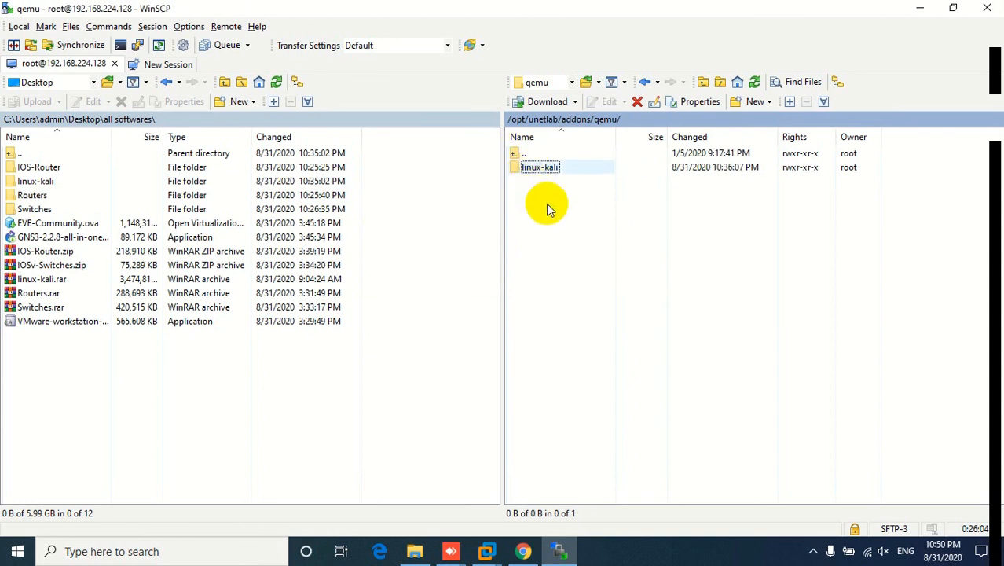
key("Return")
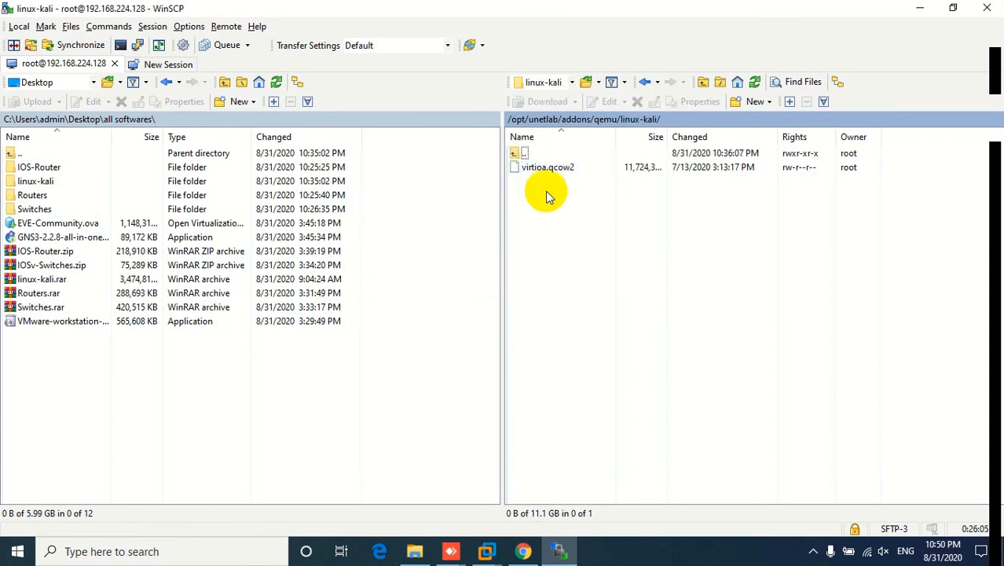
Switch to the EVEC virtual machine's console in VMware Workstation and rerun /opt/unetlab/wrappers/unl_wrapper -a fixpermissions
left_click(486, 553)
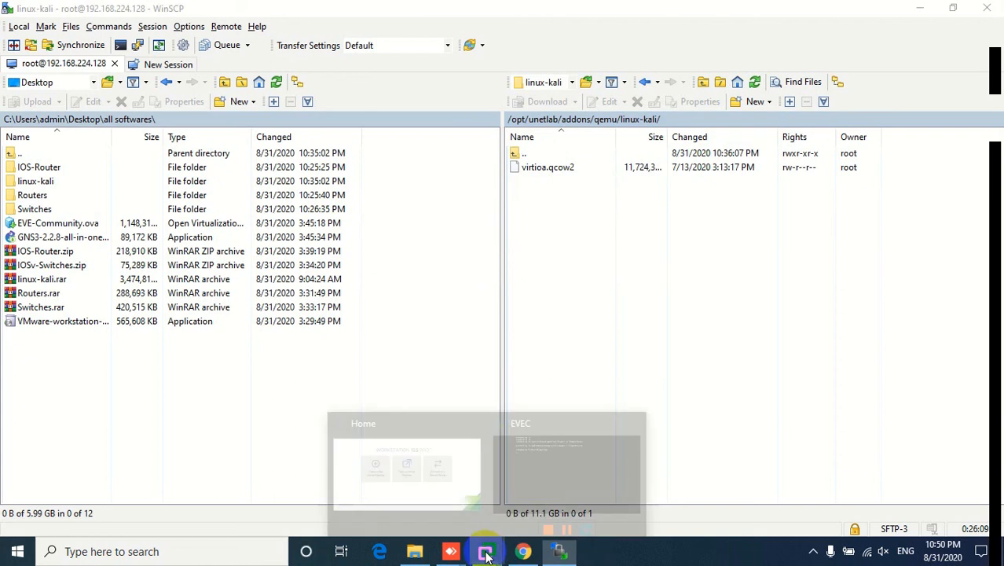
left_click(541, 465)
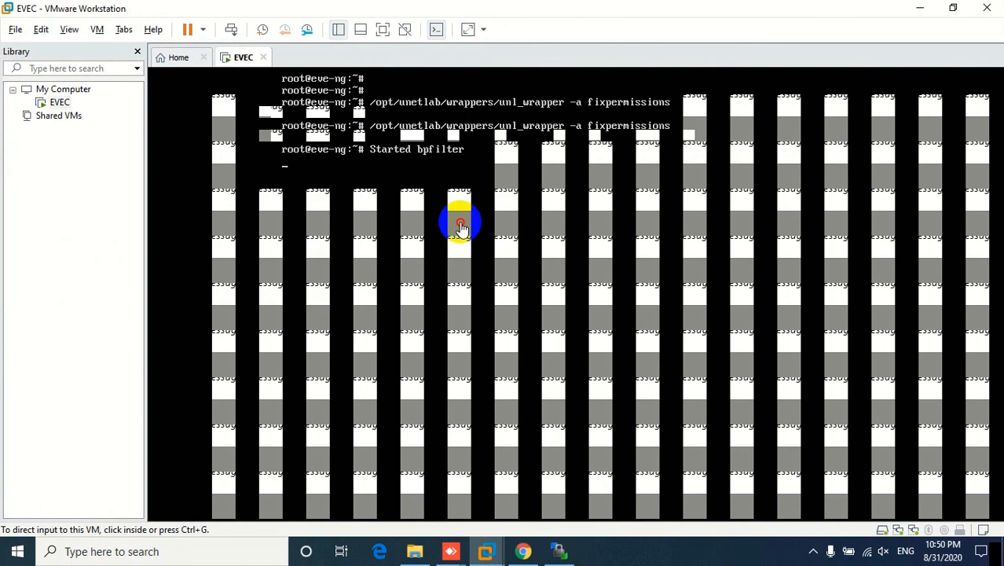
key("Return")
key("Return")
key("Return")
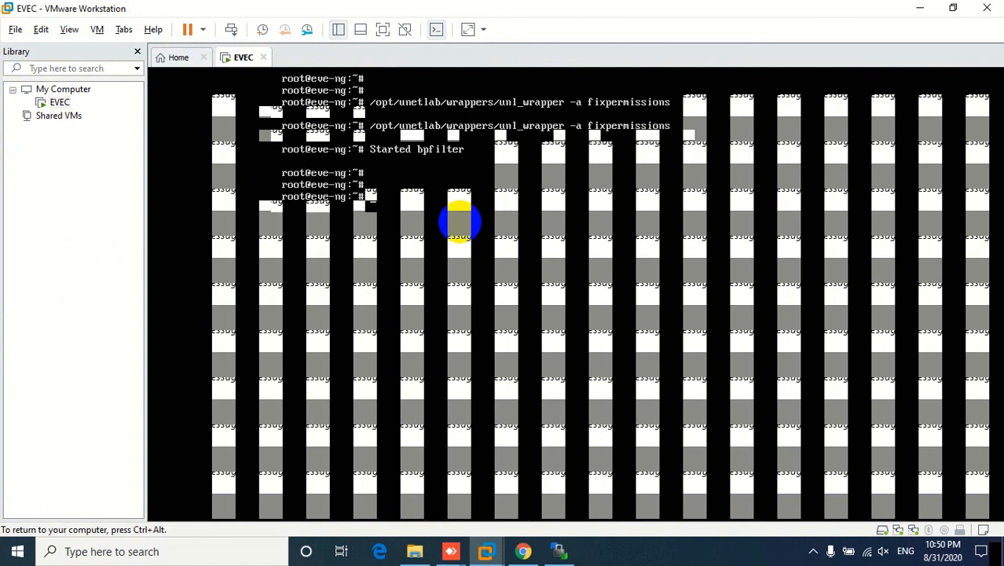
key("Up")
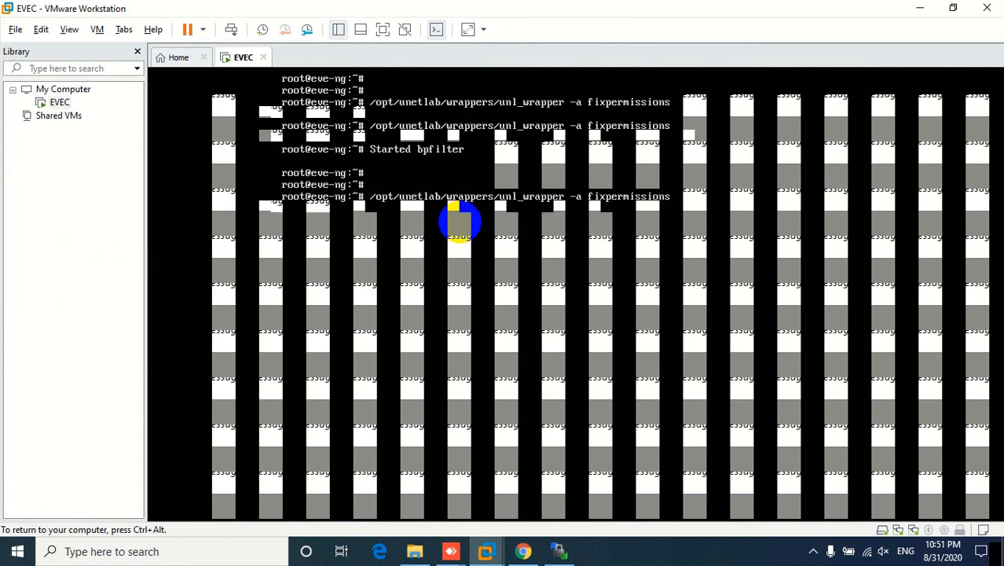
key("Return")
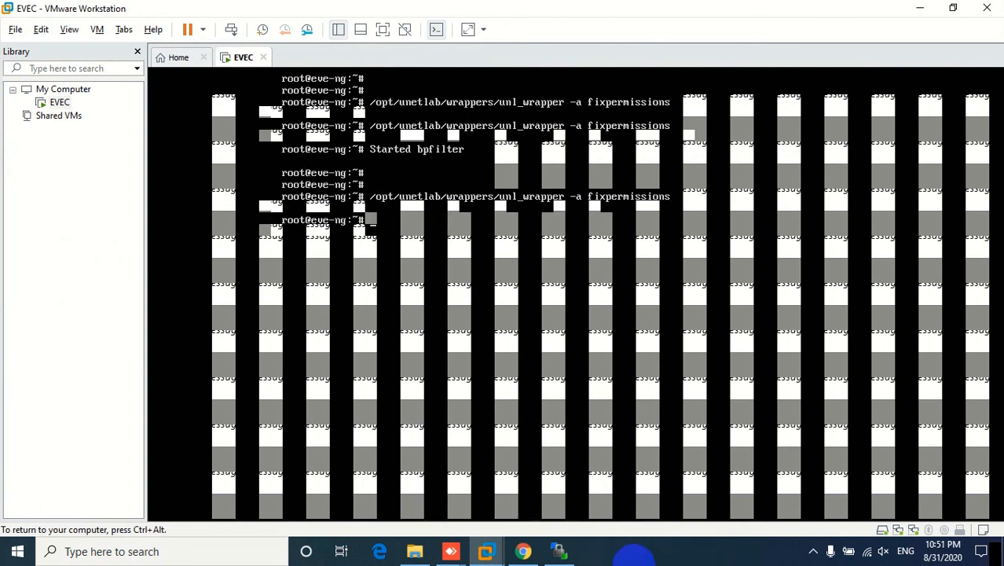
Switch to the EVE topology in Chrome and delete the existing Linux node from the lab
left_click(524, 553)
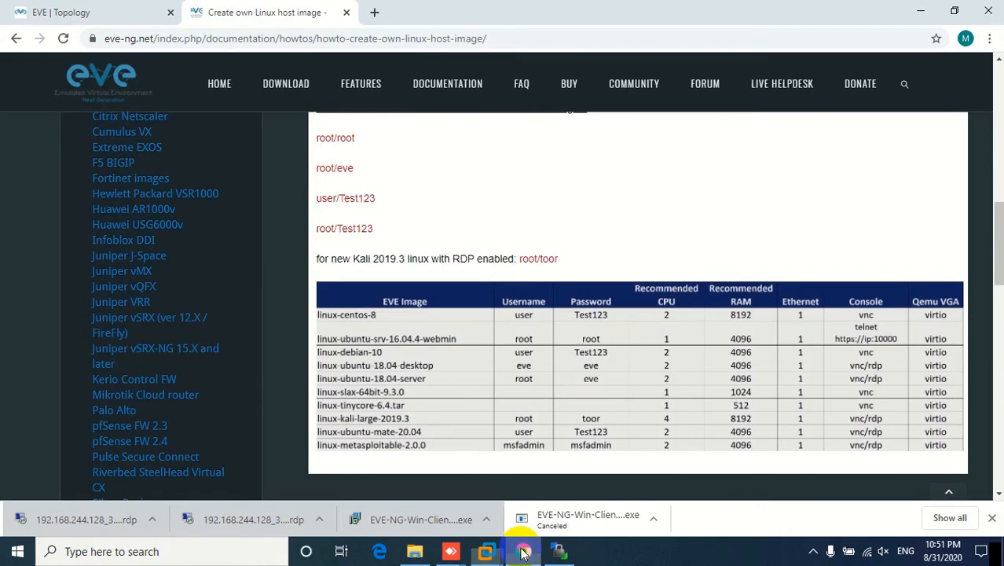
left_click(102, 11)
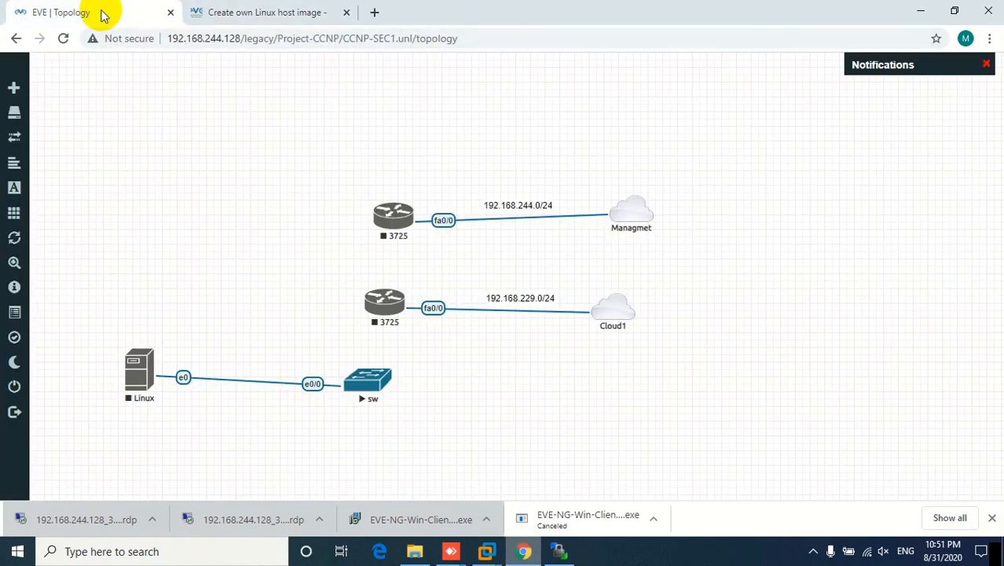
right_click(136, 377)
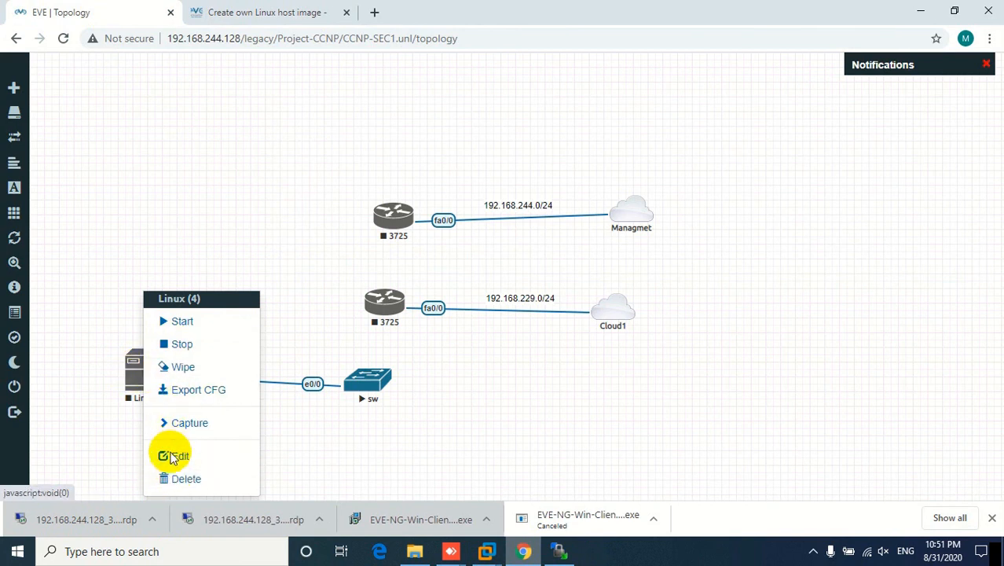
left_click(174, 476)
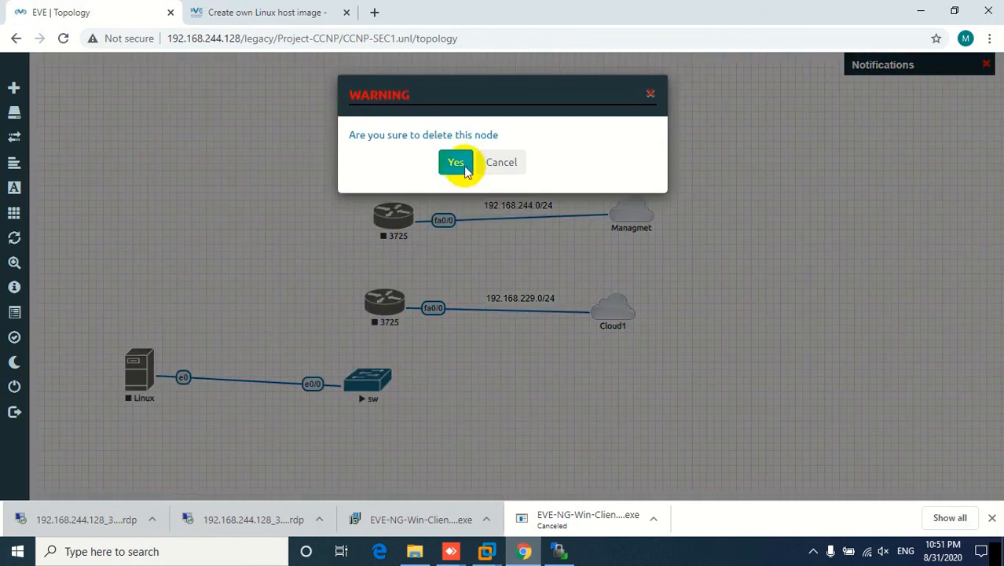
left_click(456, 162)
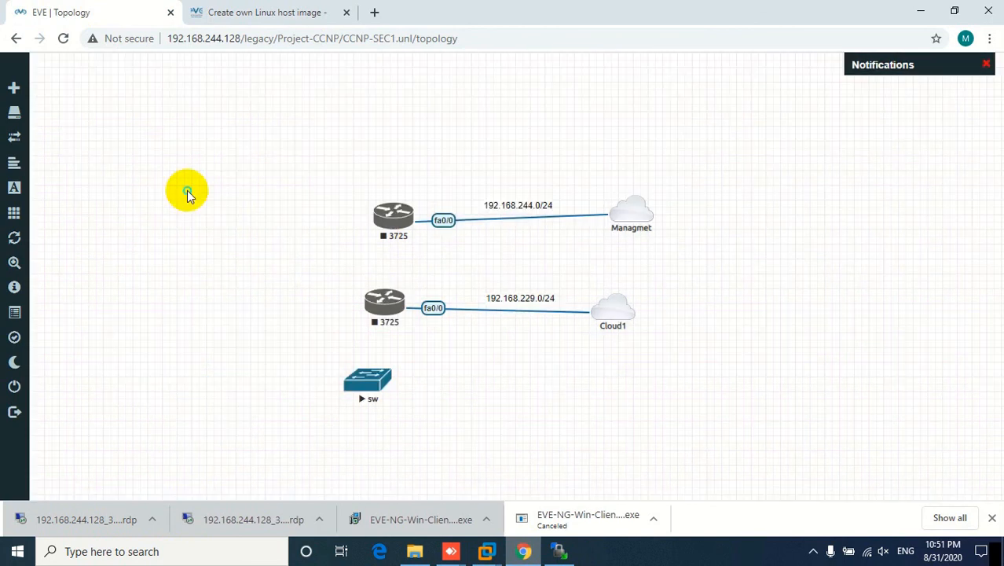
Add one Linux template node to the topology using the linux-kali image, with its console type set to rdp
right_click(187, 195)
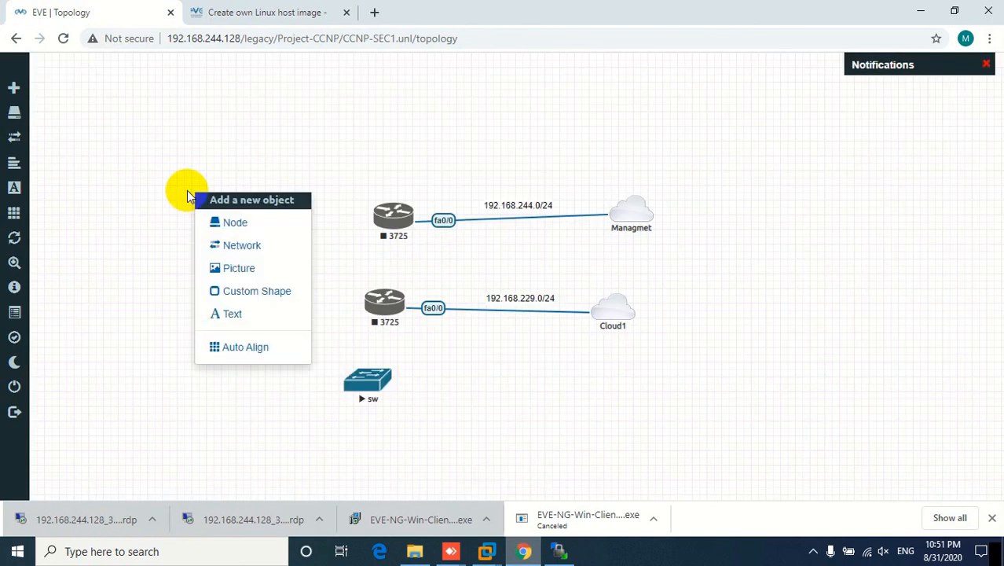
left_click(223, 226)
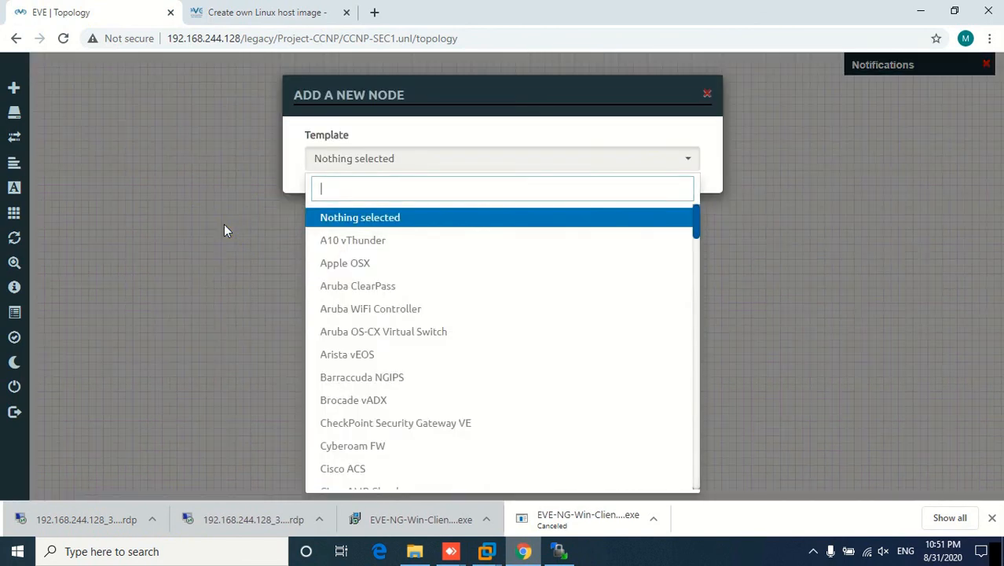
type("lin")
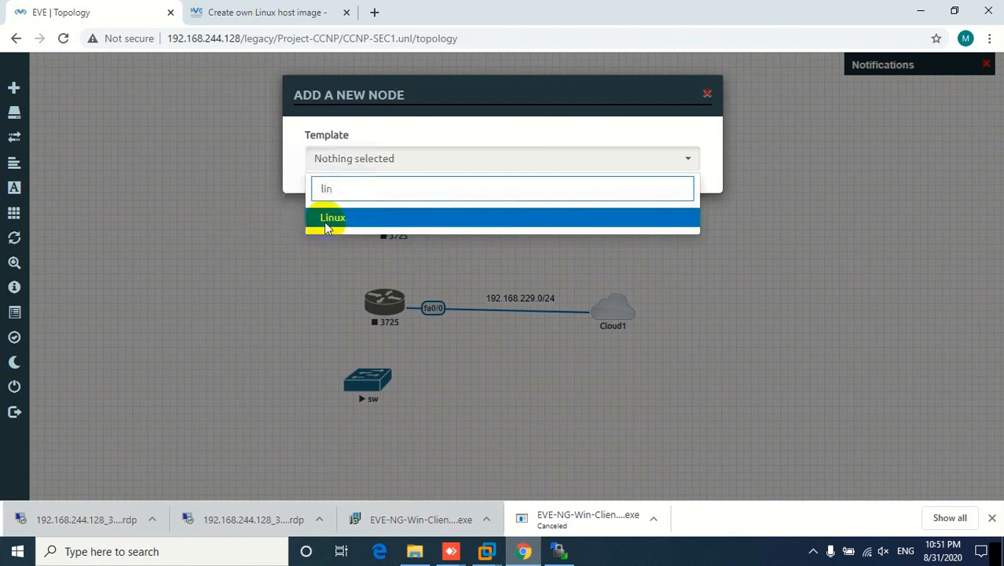
left_click(329, 224)
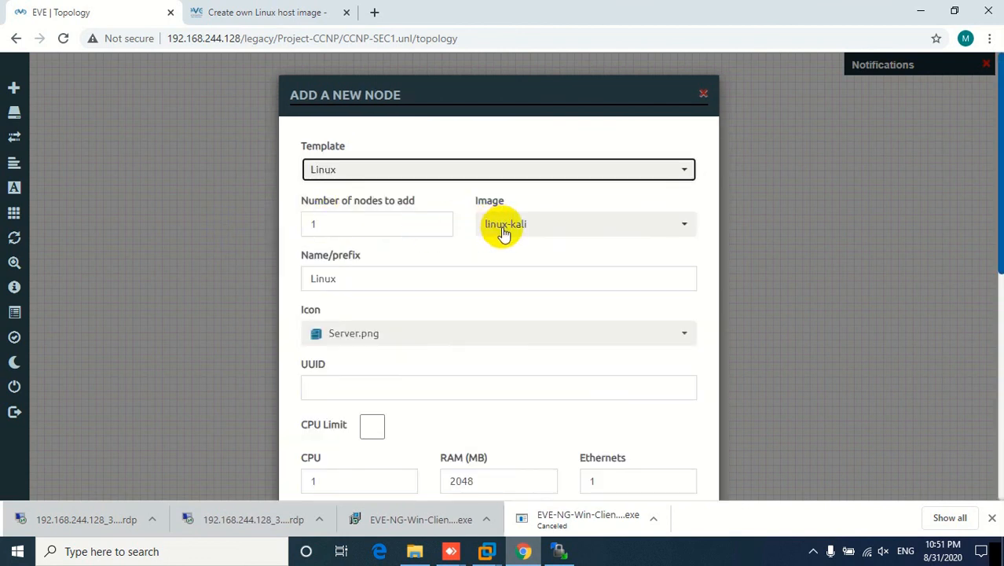
scroll(352, 432, "down", 6)
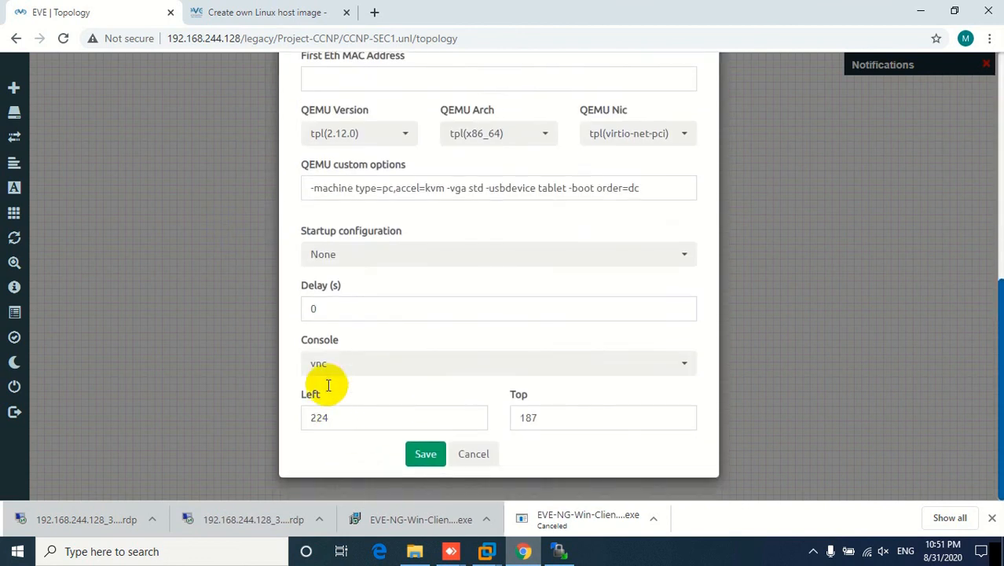
left_click(325, 367)
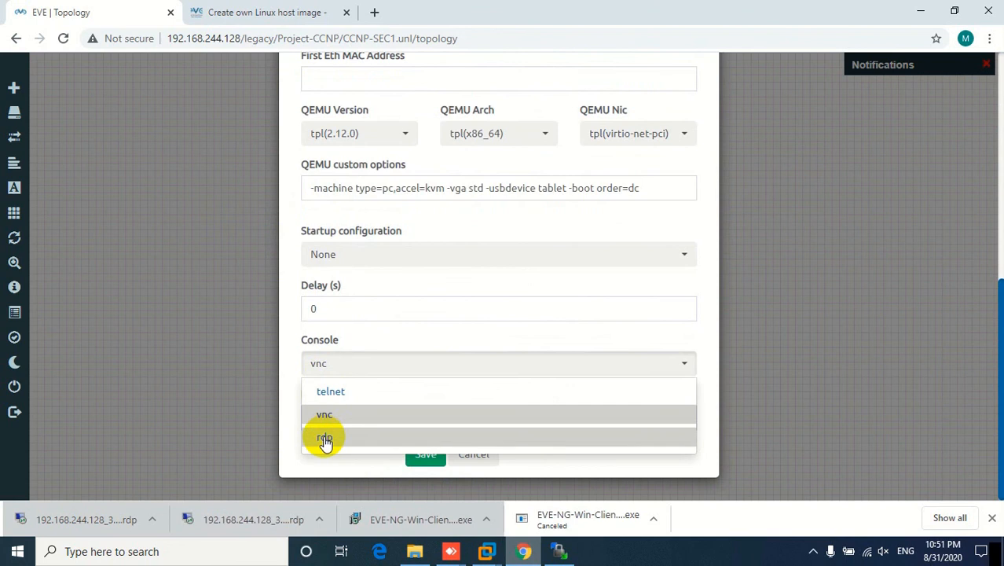
left_click(325, 439)
left_click(428, 454)
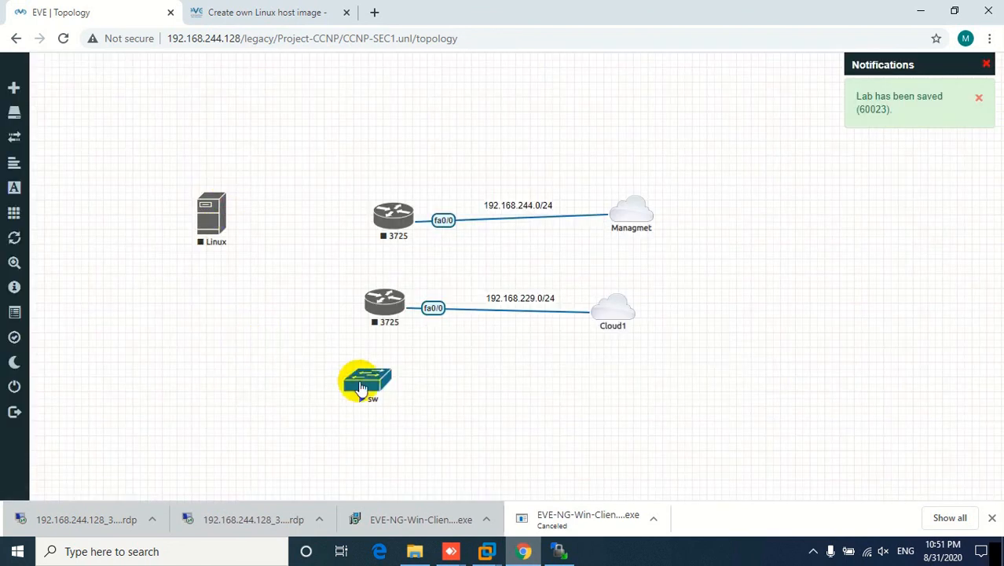
Stop the sw switch and connect the Linux node's e0 interface to the switch's e0/0 interface
right_click(361, 388)
left_click(389, 388)
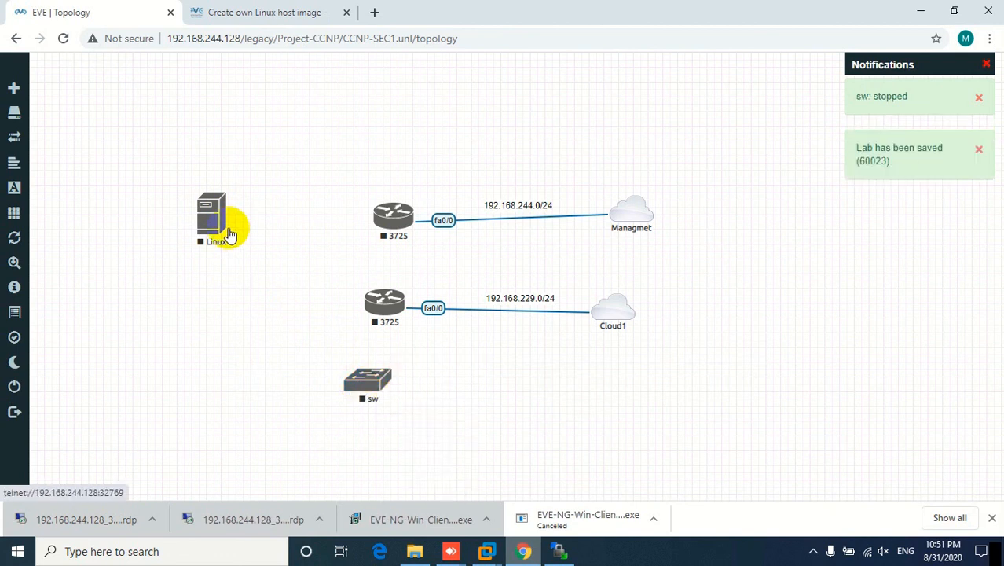
left_click_drag(225, 214, 372, 389)
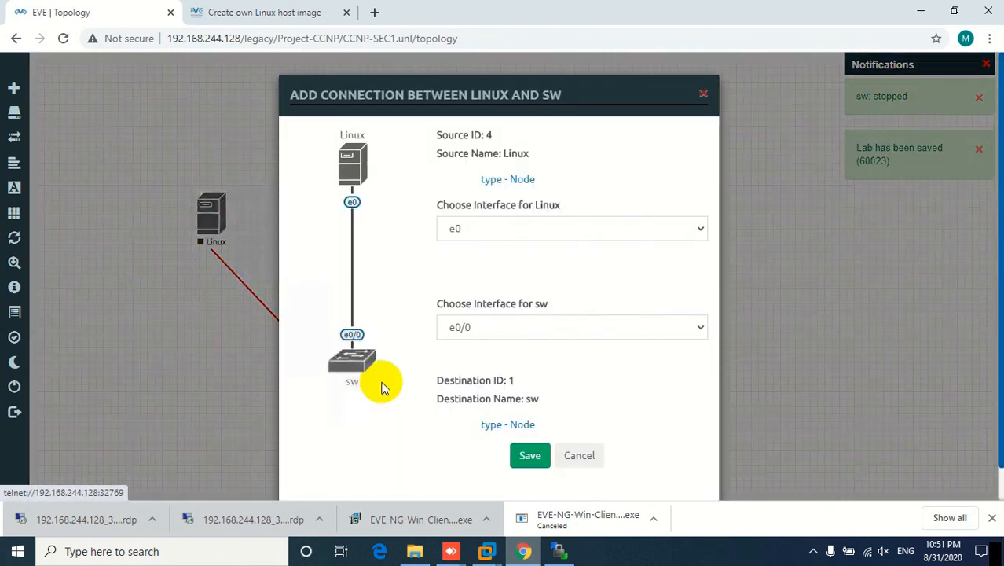
left_click(532, 455)
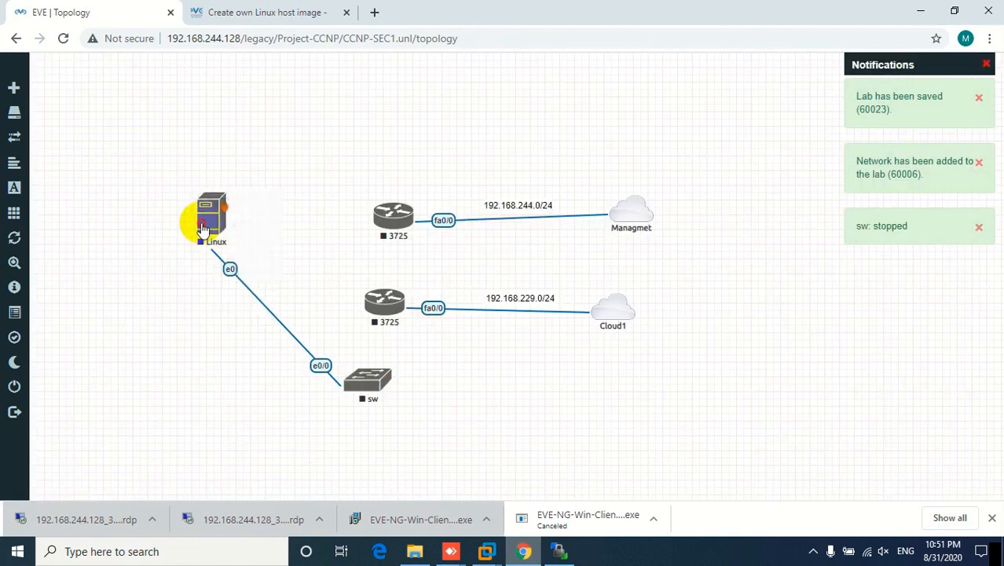
Reposition the Linux node to the left of the sw switch and start both nodes
left_click_drag(205, 220, 154, 351)
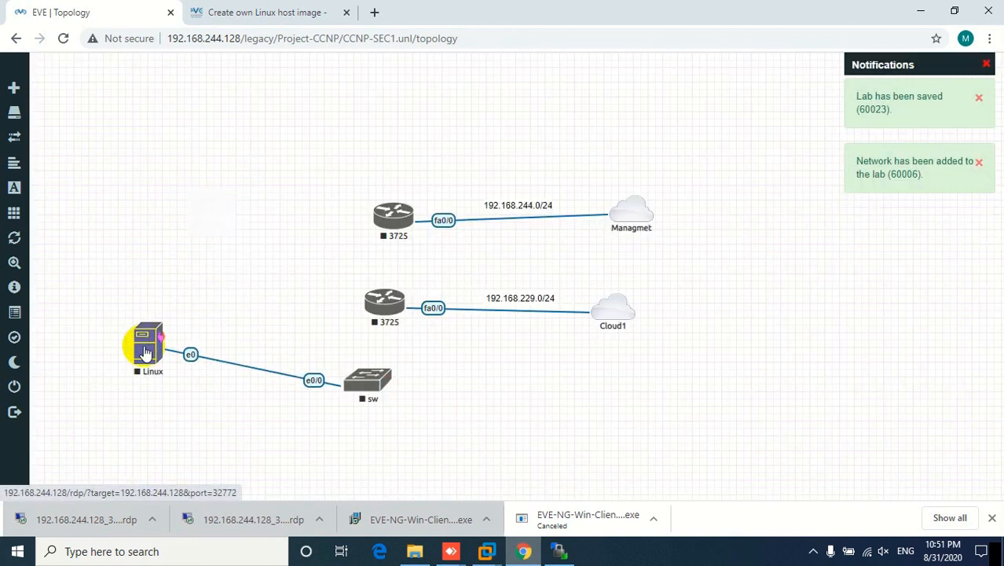
right_click(153, 344)
left_click(180, 322)
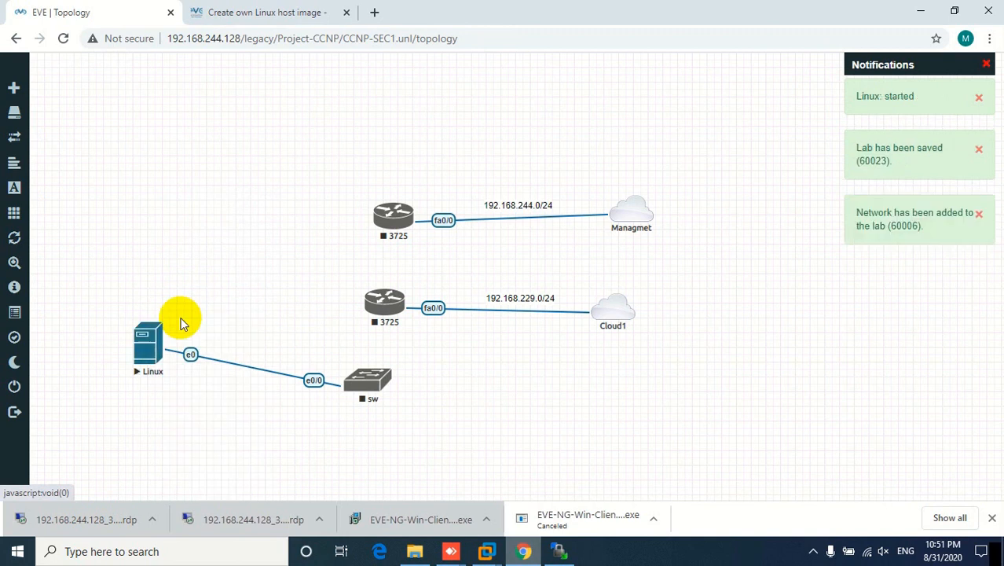
right_click(365, 388)
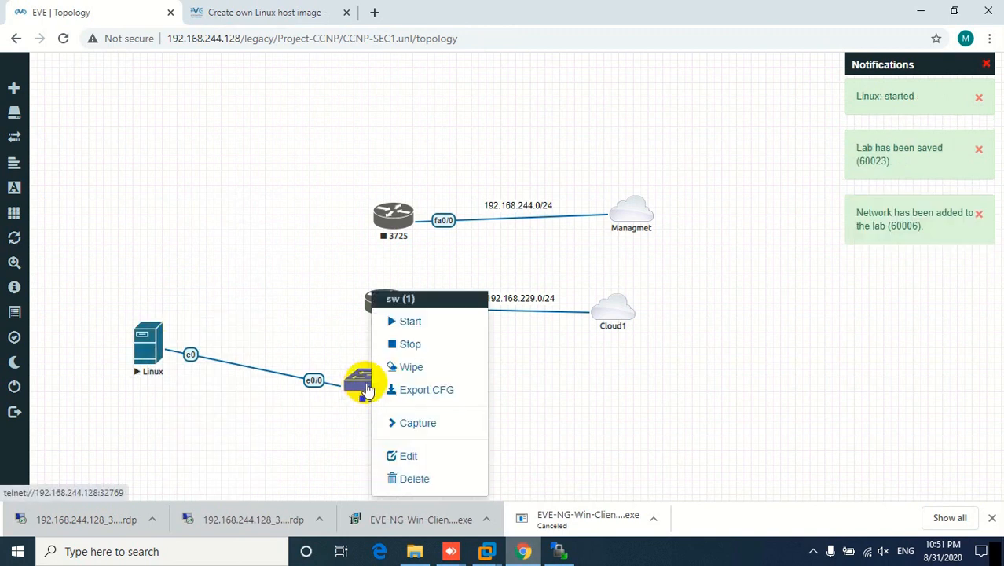
left_click(410, 324)
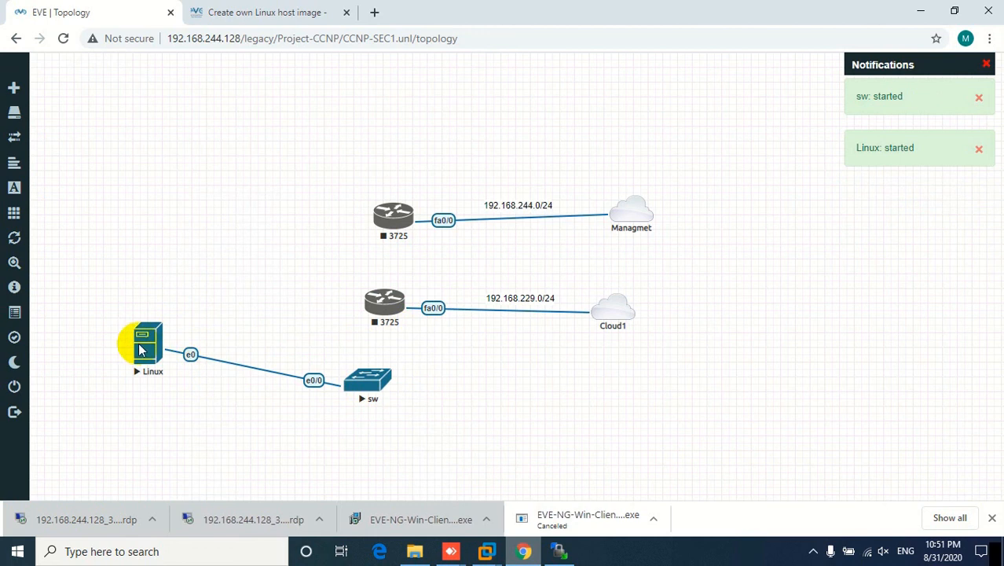
left_click_drag(146, 340, 142, 355)
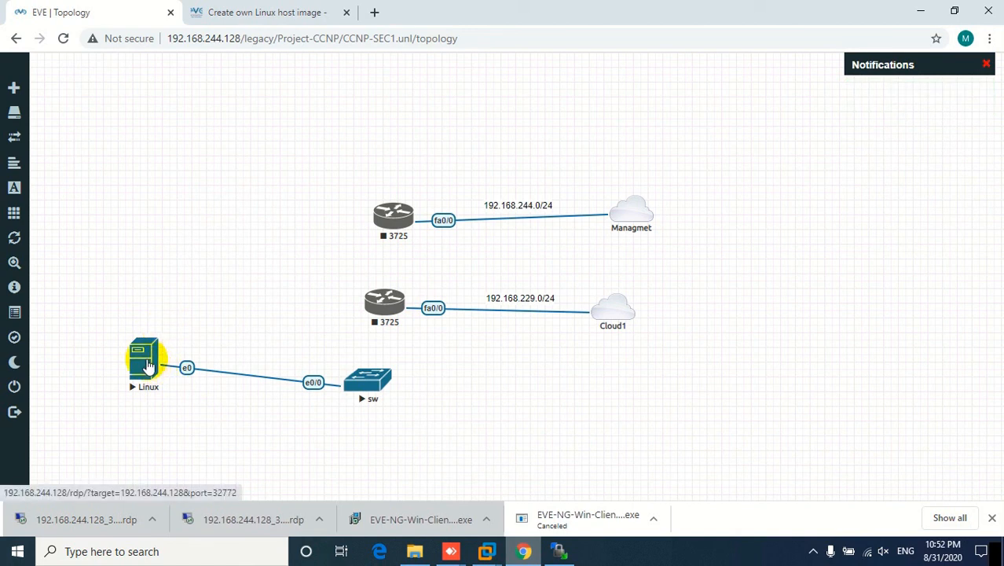
Try repeatedly to open the Linux node's remote desktop console with its downloaded .rdp file, dismissing each connection error
left_click(148, 366)
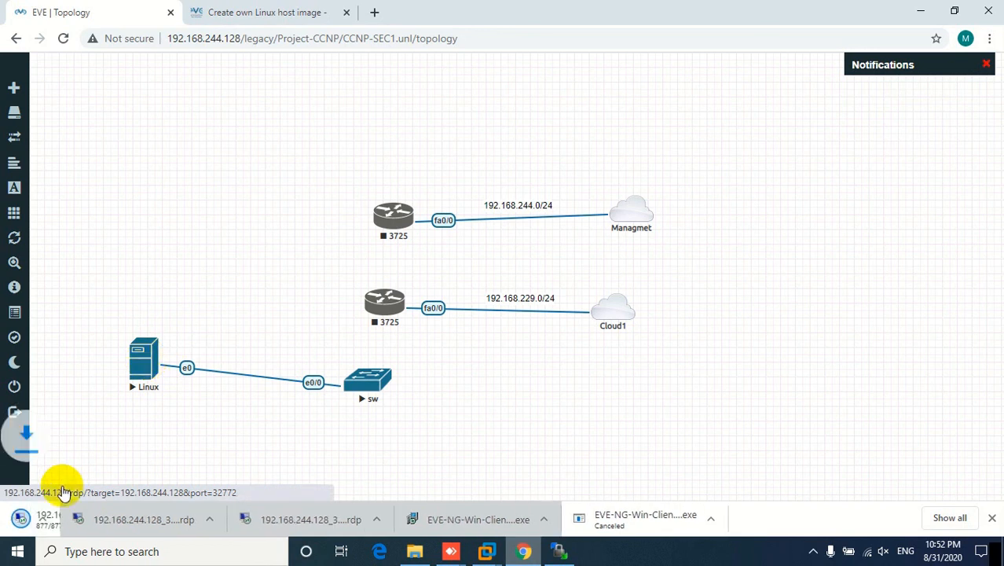
left_click(49, 520)
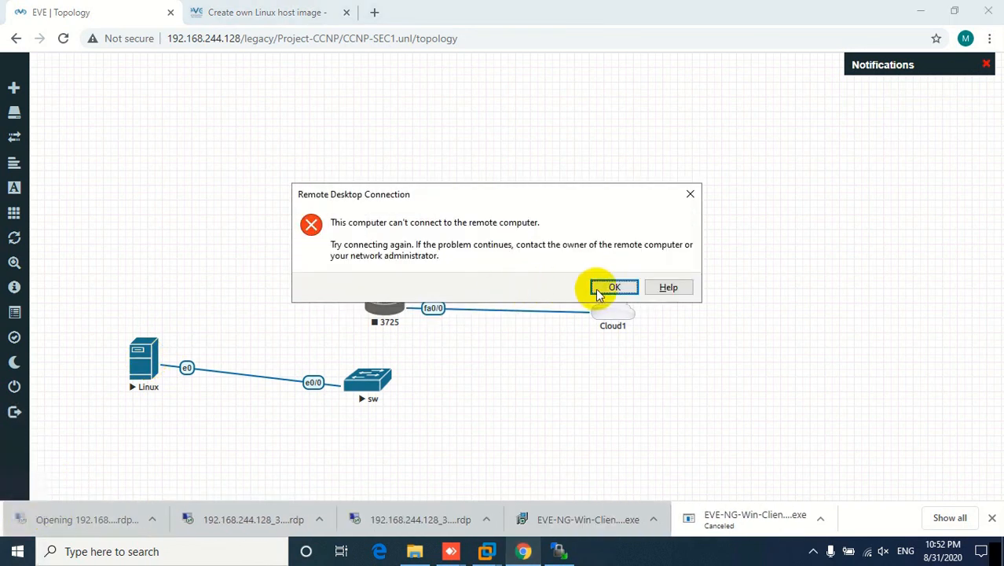
left_click(613, 287)
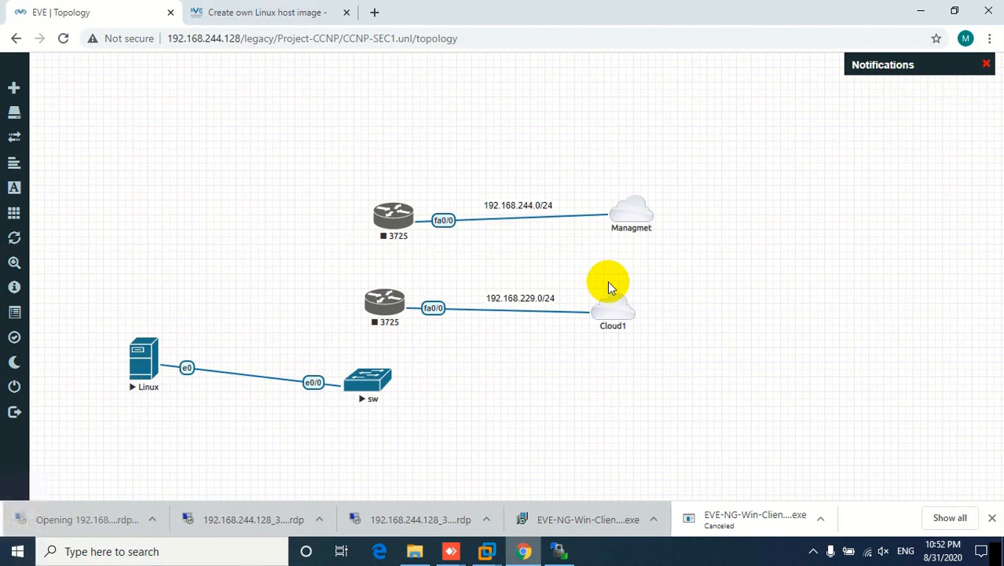
left_click(89, 527)
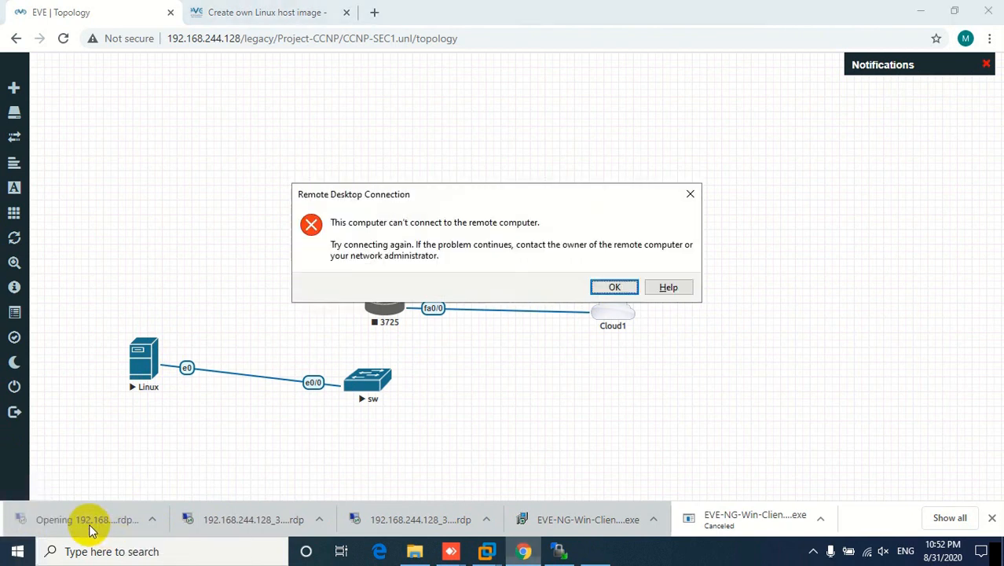
left_click(600, 288)
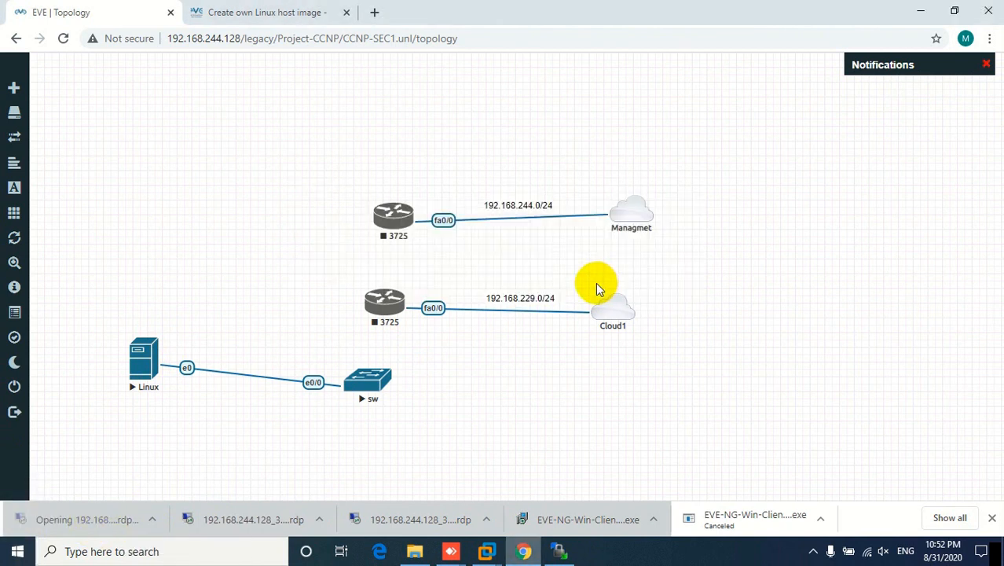
left_click(60, 522)
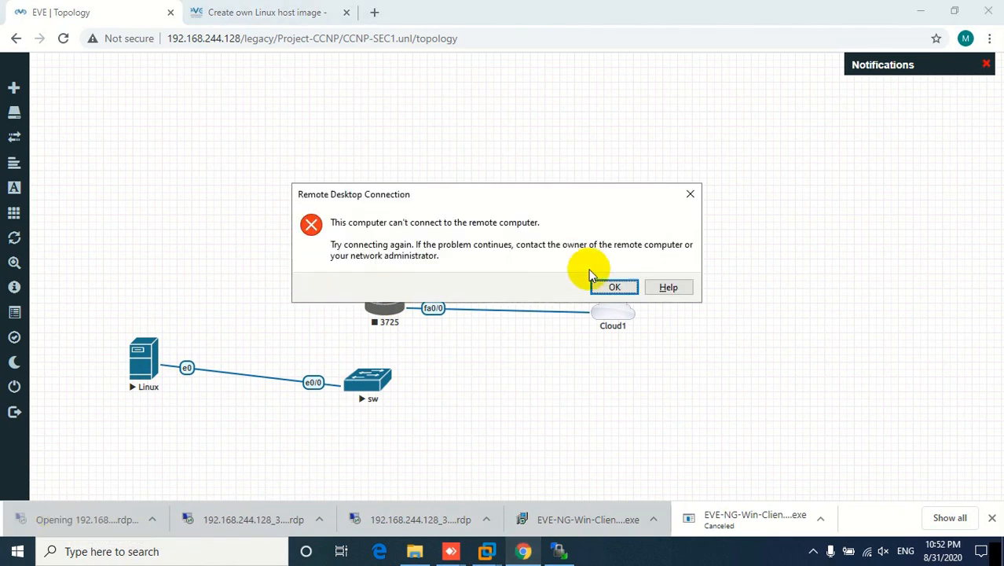
left_click(613, 287)
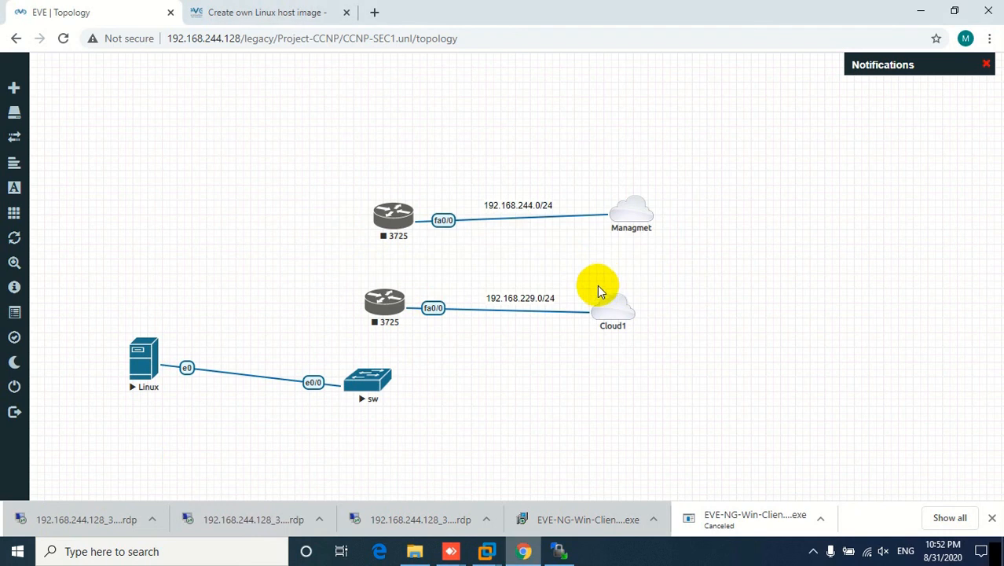
left_click(88, 520)
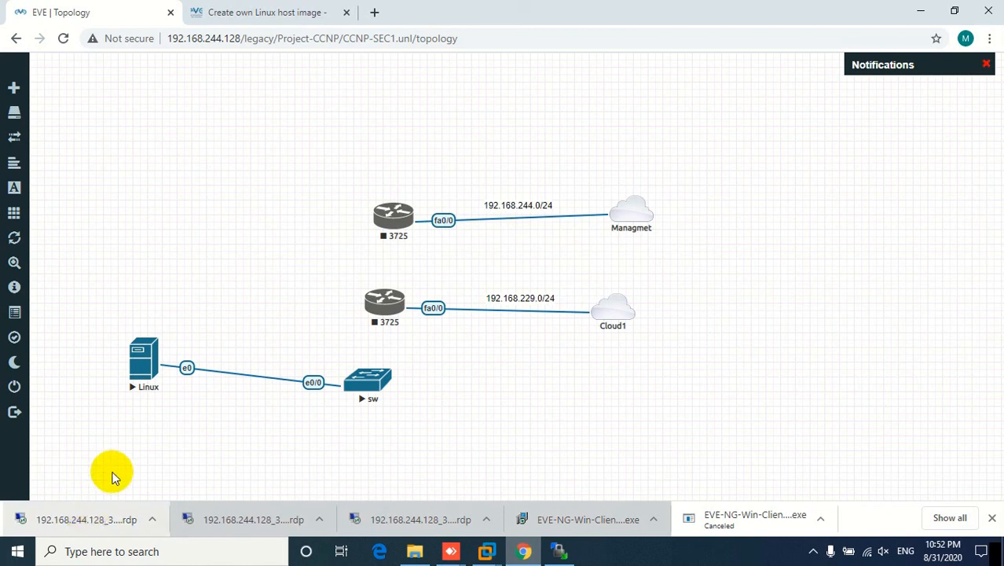
left_click(77, 524)
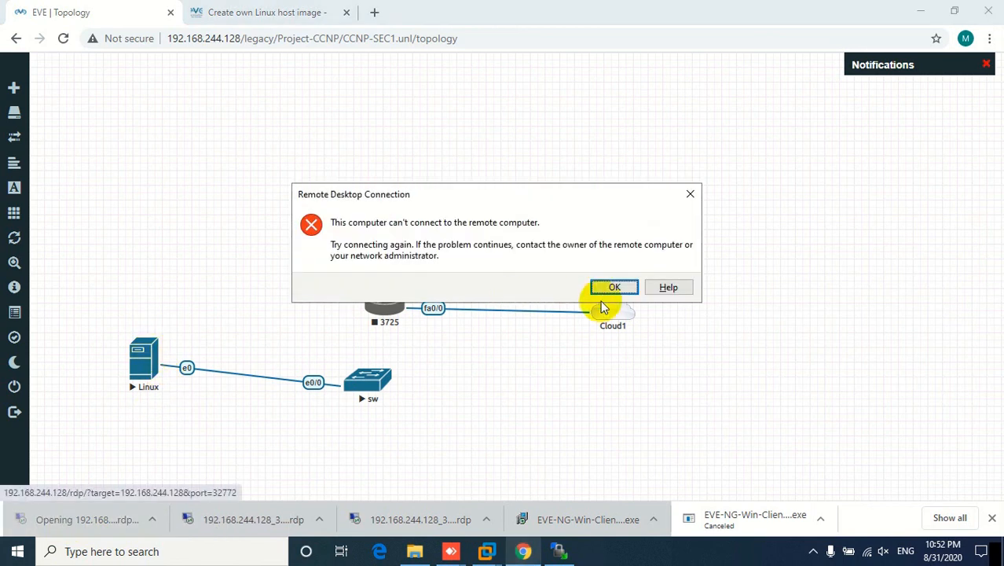
left_click(607, 290)
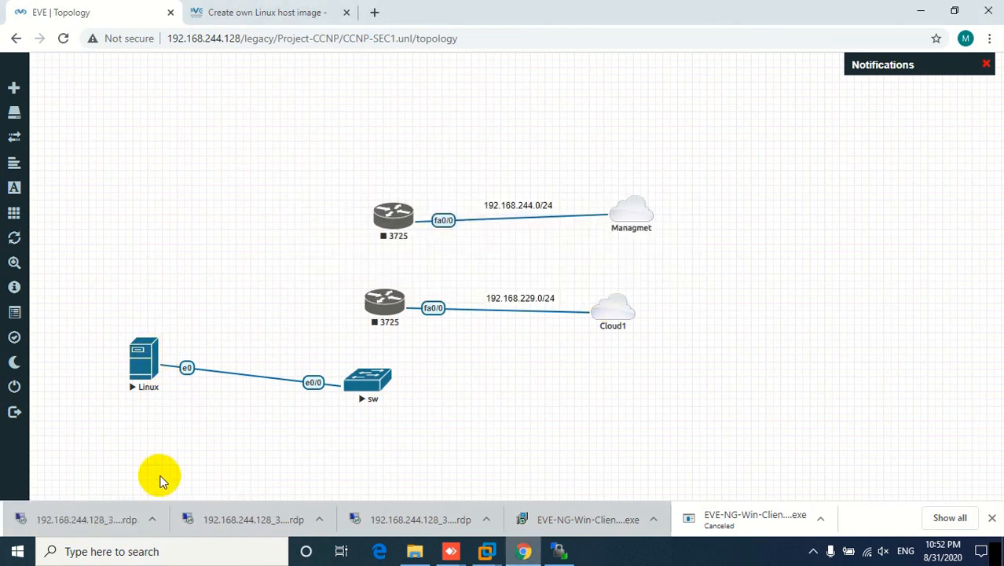
left_click(95, 522)
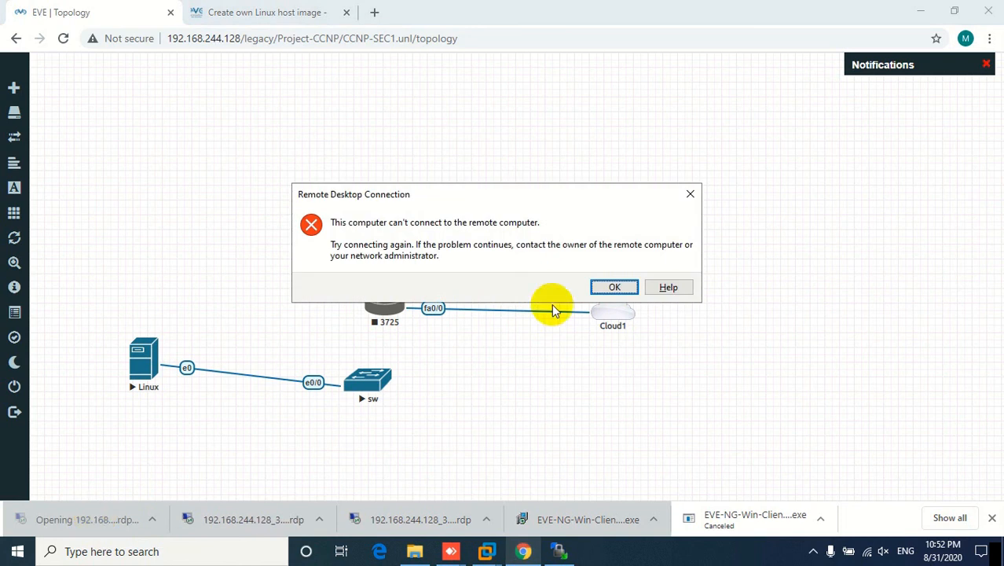
left_click(609, 287)
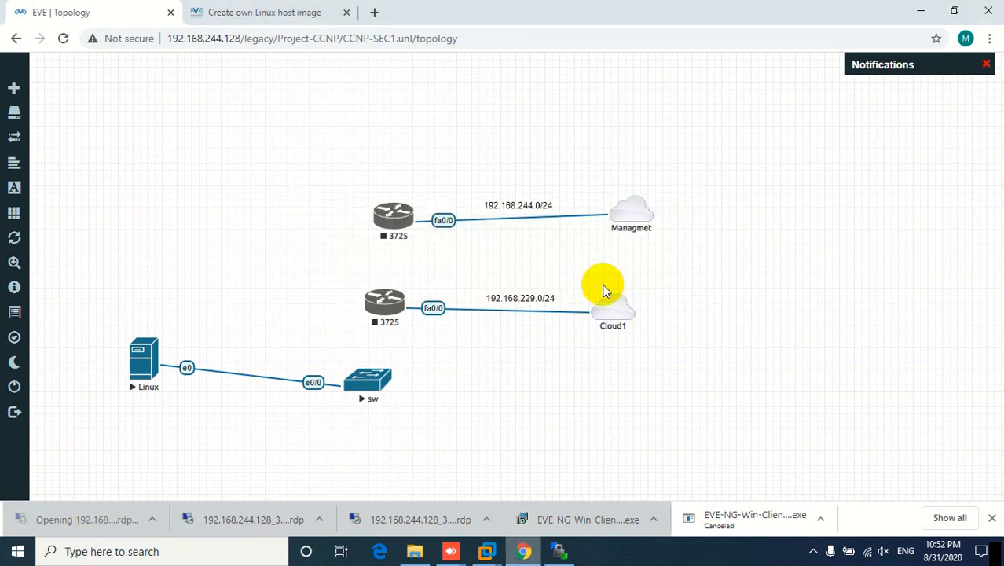
Download a fresh .rdp file from the Linux node and try again to connect to its console with it
left_click(142, 360)
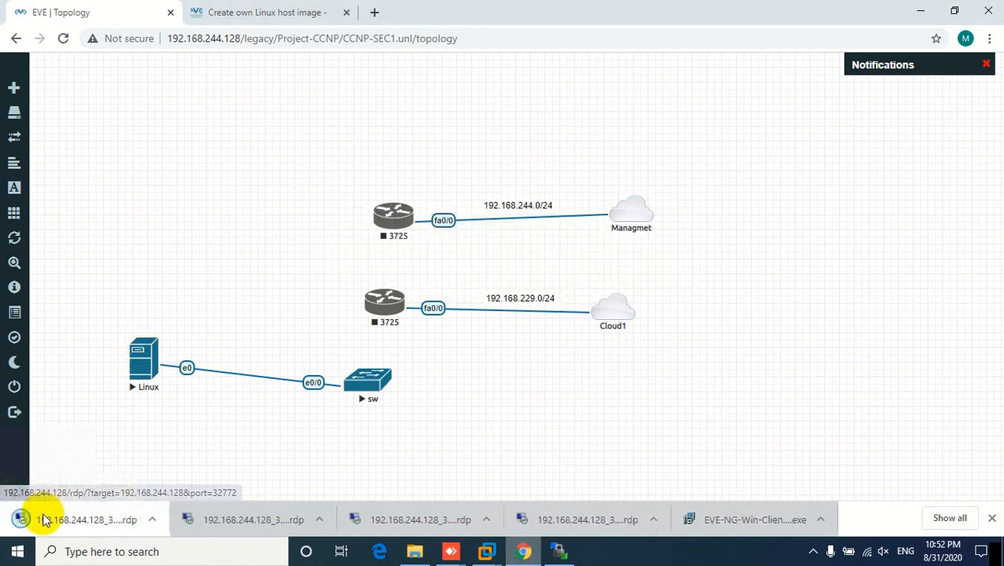
left_click(50, 521)
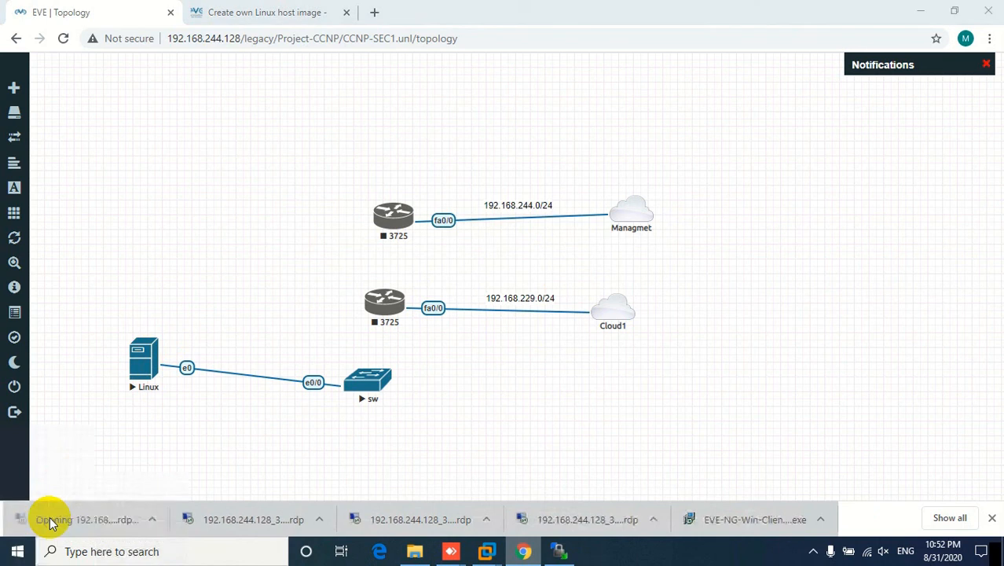
left_click(605, 287)
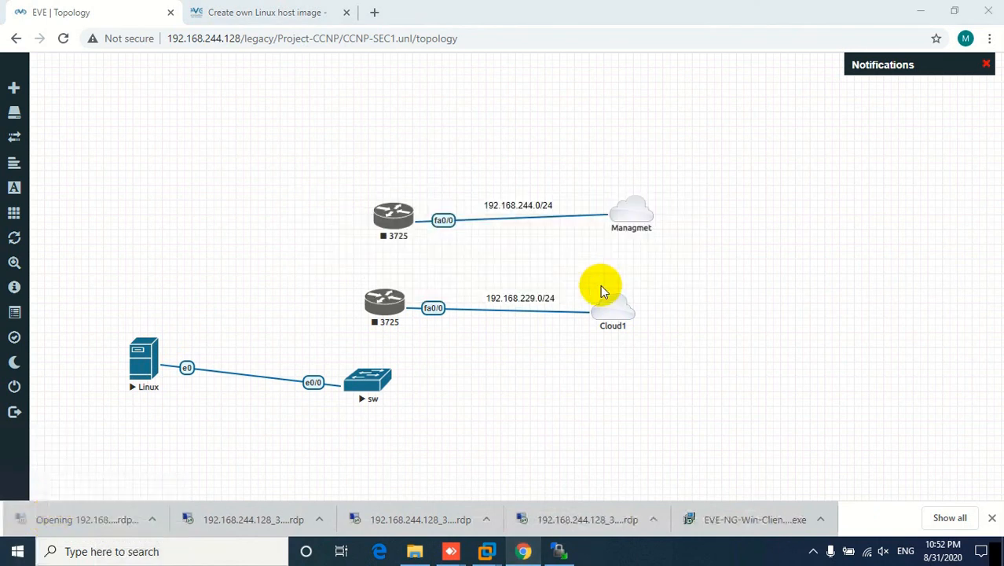
right_click(142, 366)
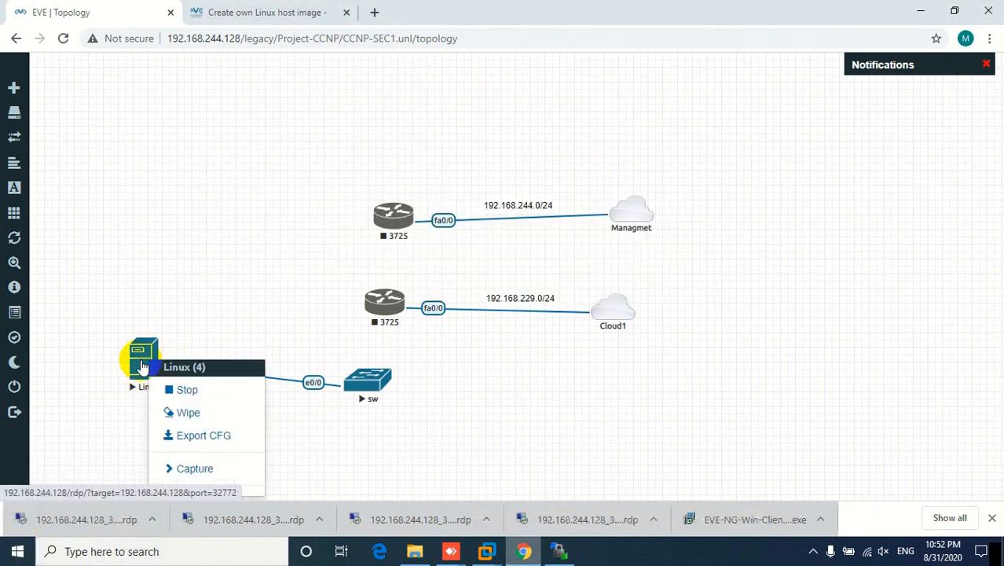
left_click(57, 522)
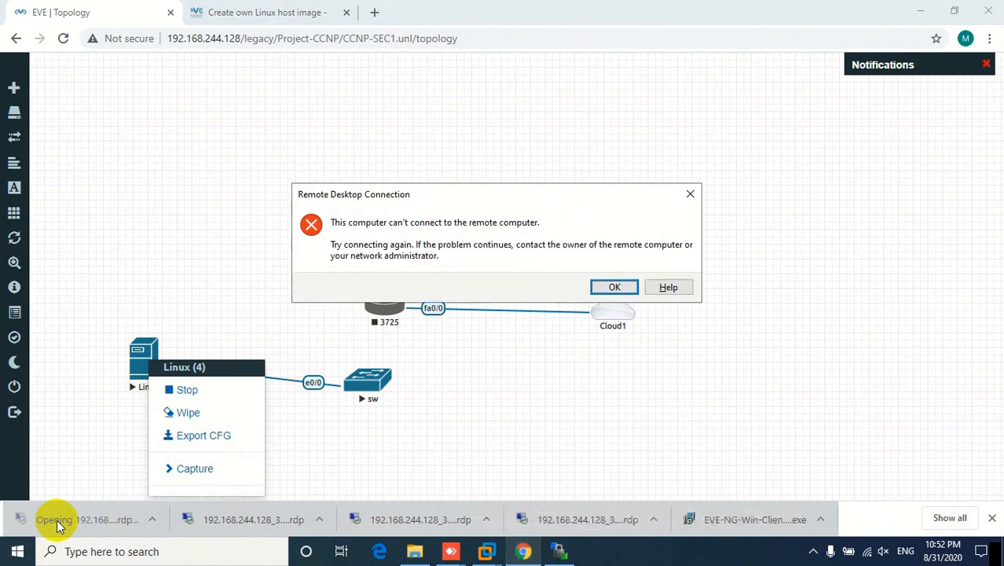
left_click(609, 287)
Stop the Linux node, change its console type to vnc in the node settings, and save the node
left_click(176, 390)
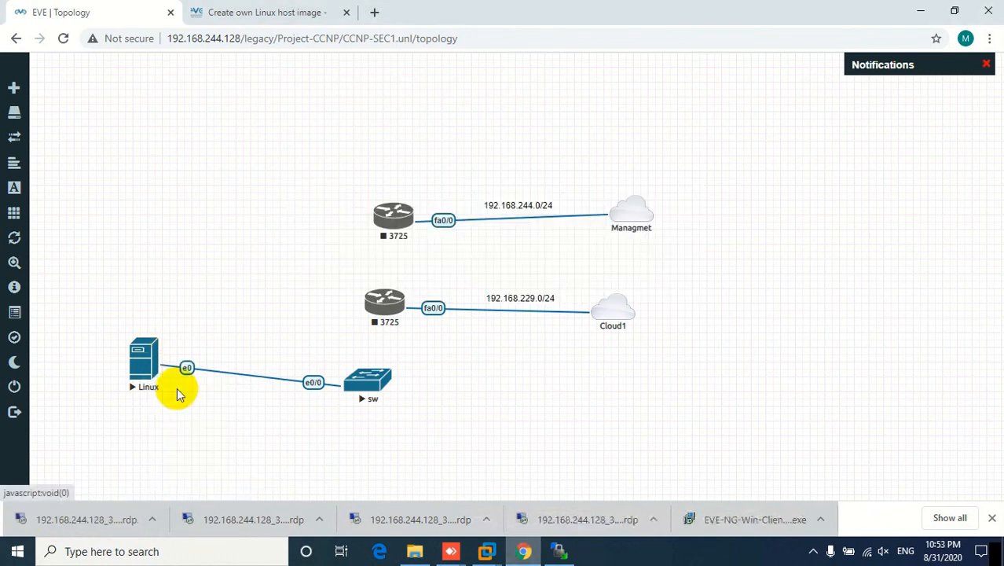
right_click(138, 353)
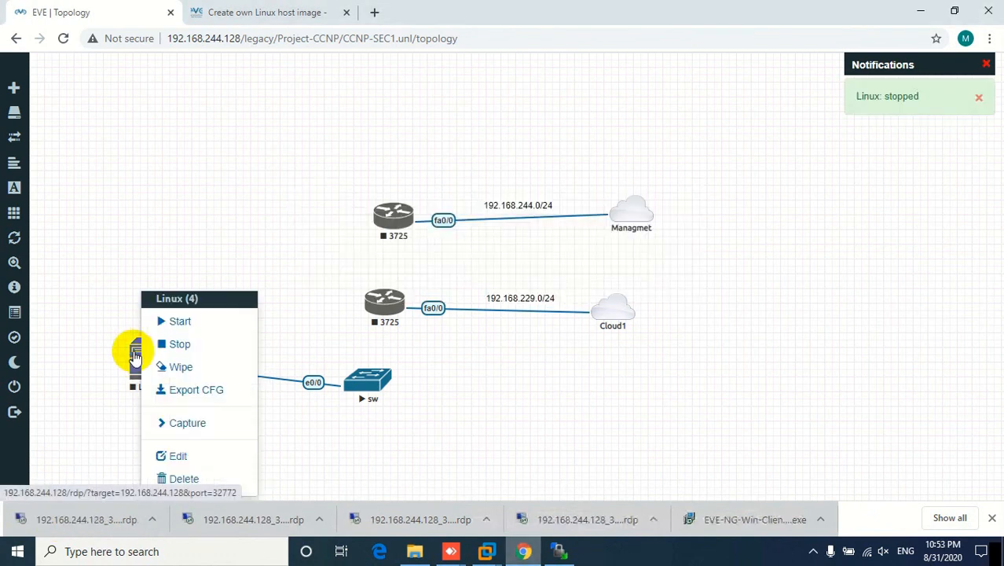
left_click(176, 457)
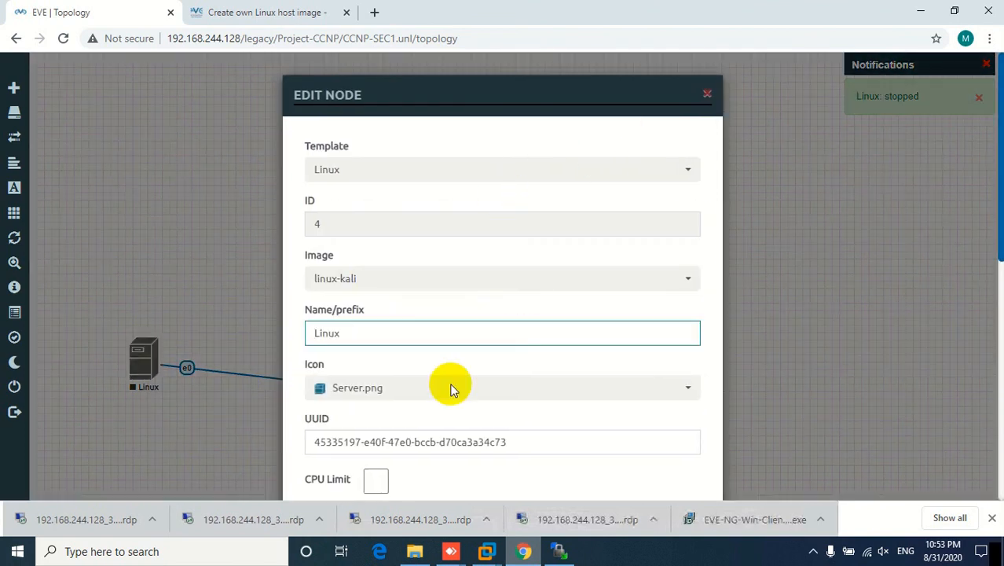
scroll(406, 407, "down", 7)
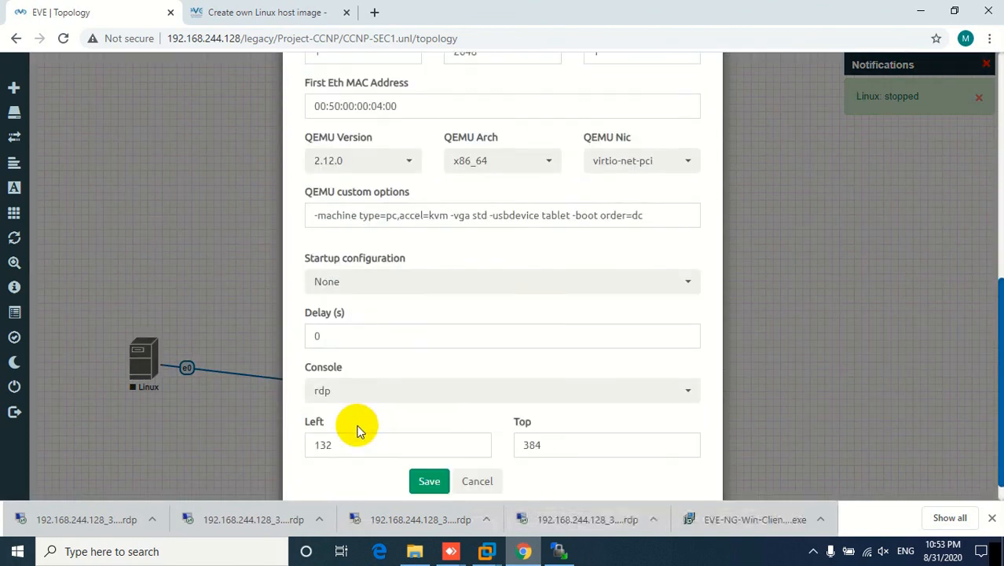
left_click(348, 371)
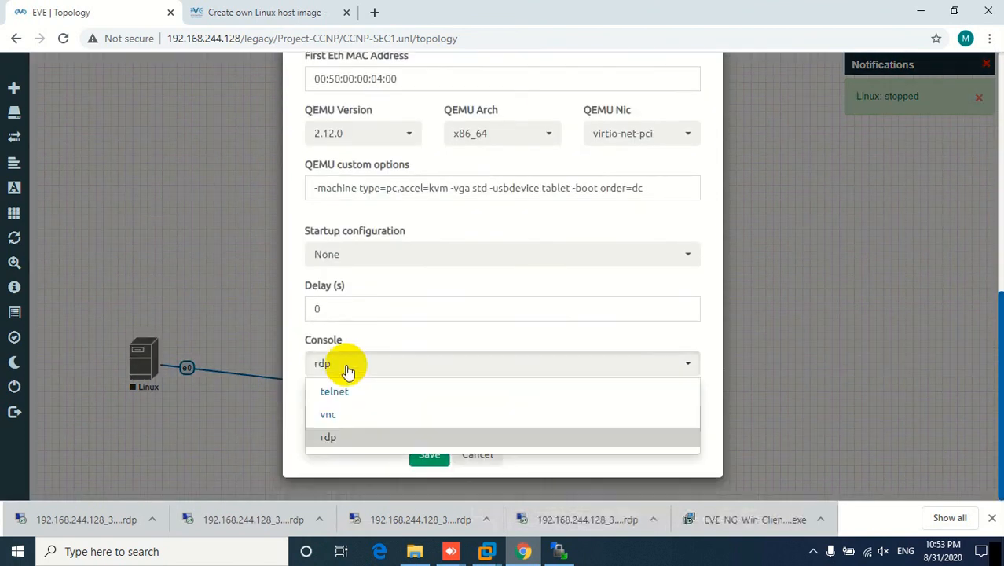
left_click(329, 418)
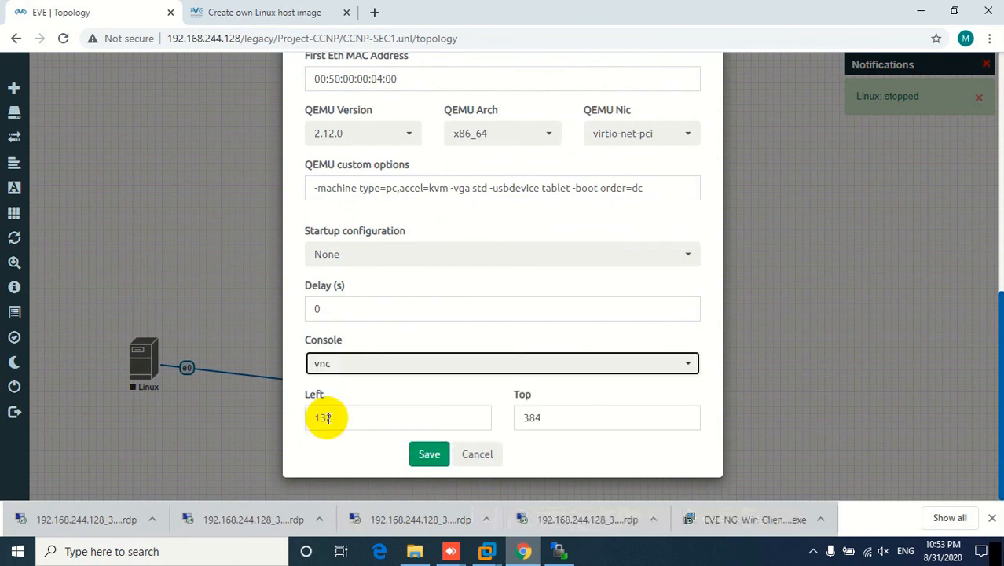
left_click(429, 456)
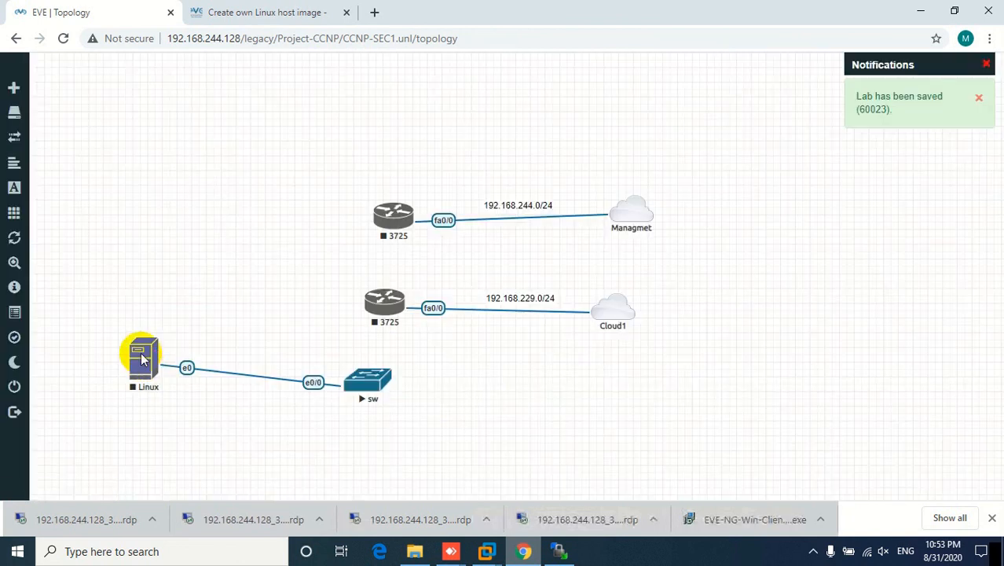
Start the Linux node and open its VNC console, allowing the browser to launch ultravnc_wrapper.bat
right_click(142, 363)
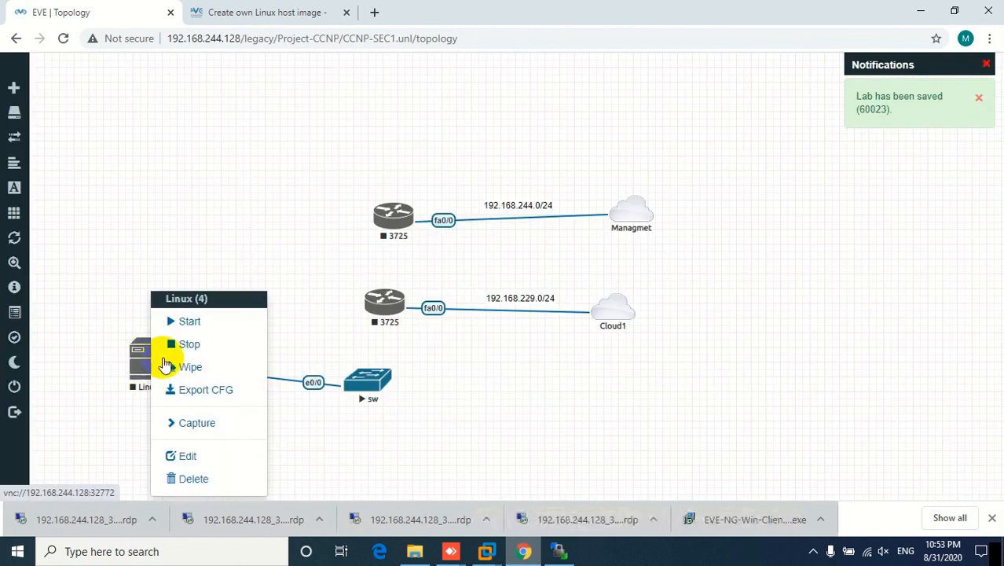
left_click(189, 322)
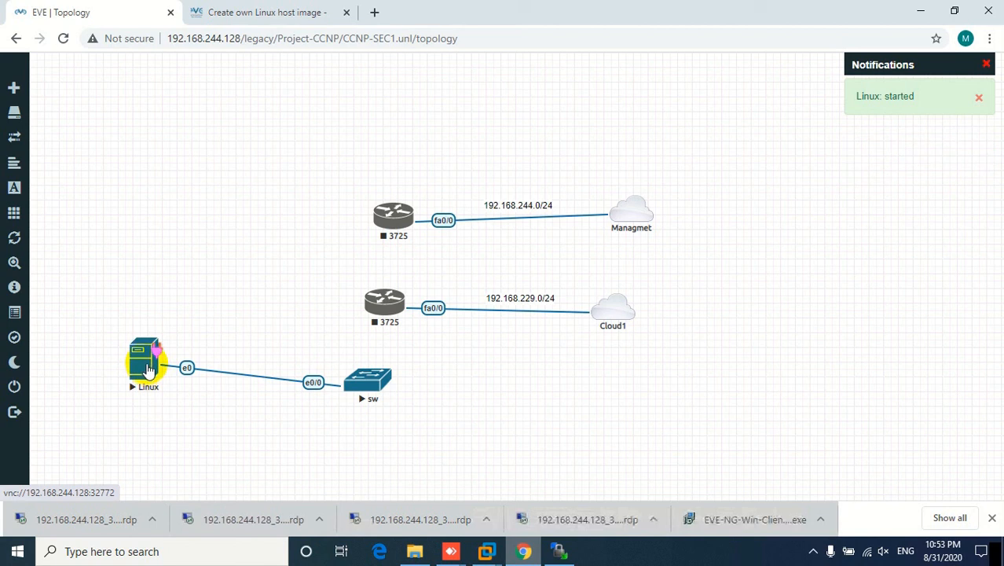
left_click(147, 368)
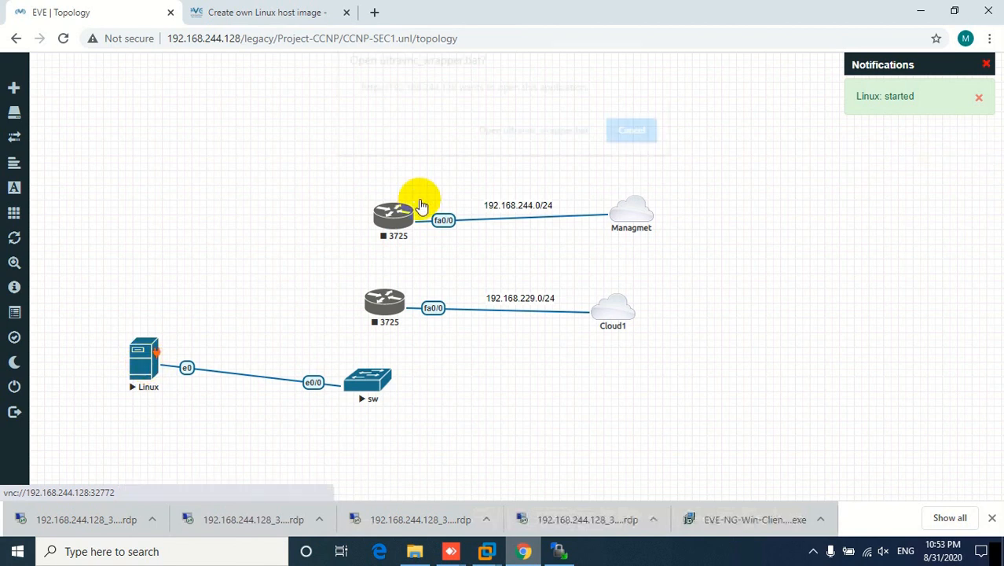
left_click(519, 140)
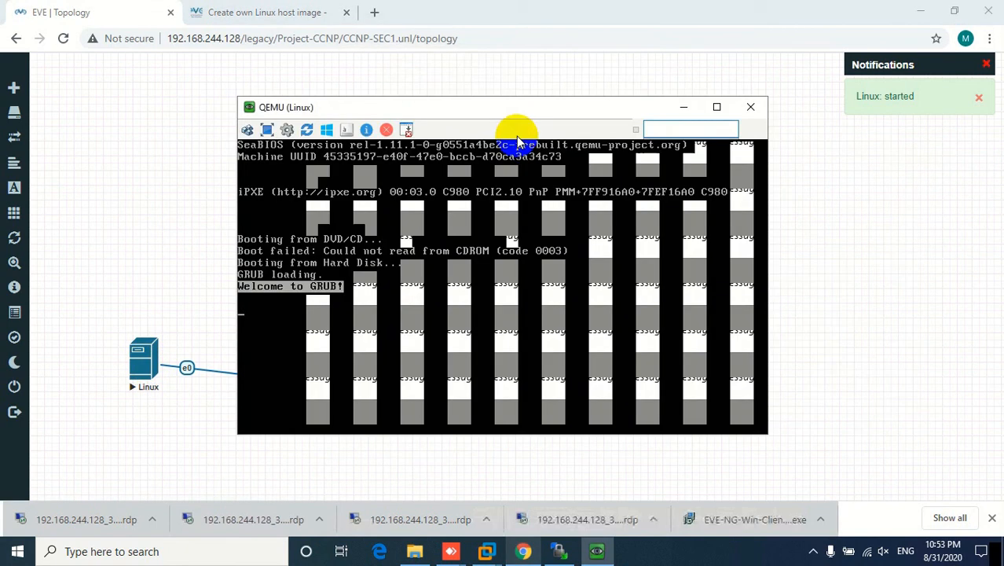